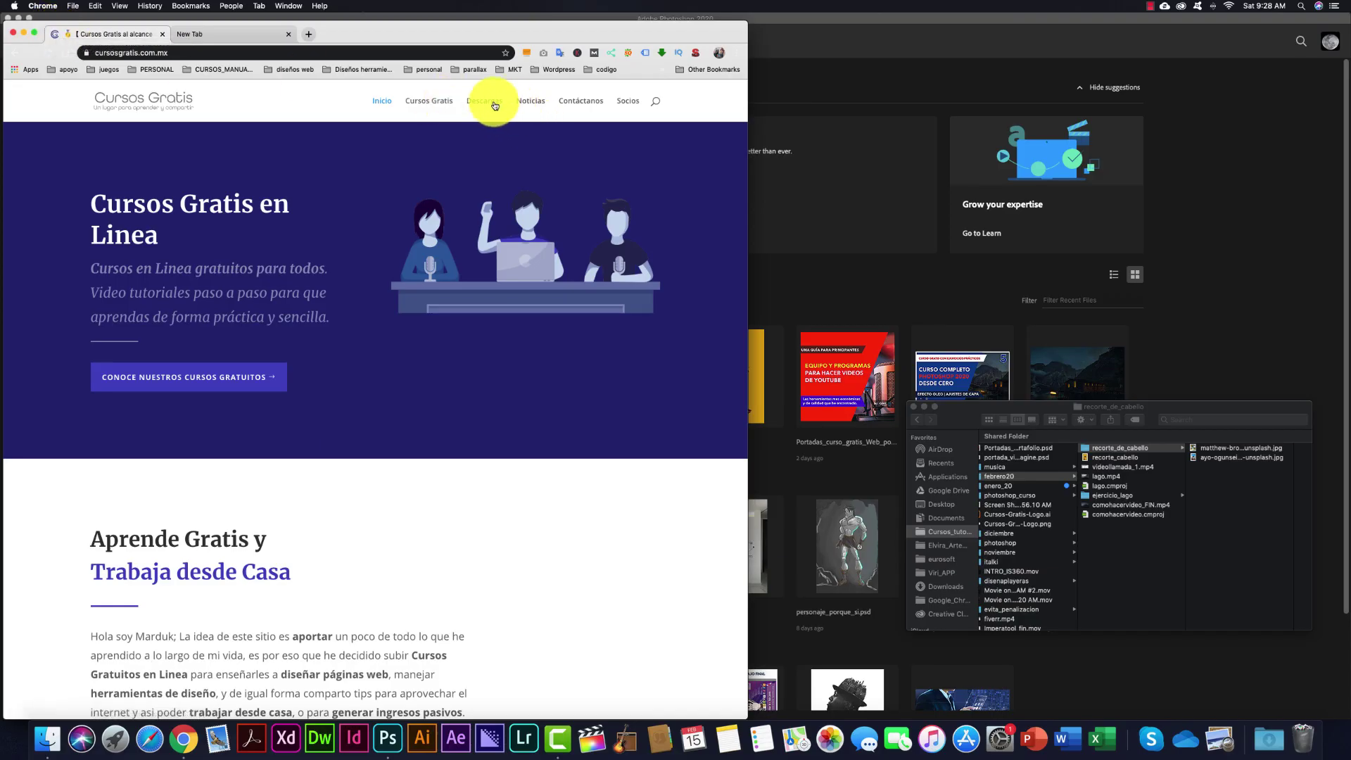
- Open the ayo-ogunseinde portrait from the recorte_de_cabello folder in Photoshop
click(961, 417)
drag(961, 420, 839, 418)
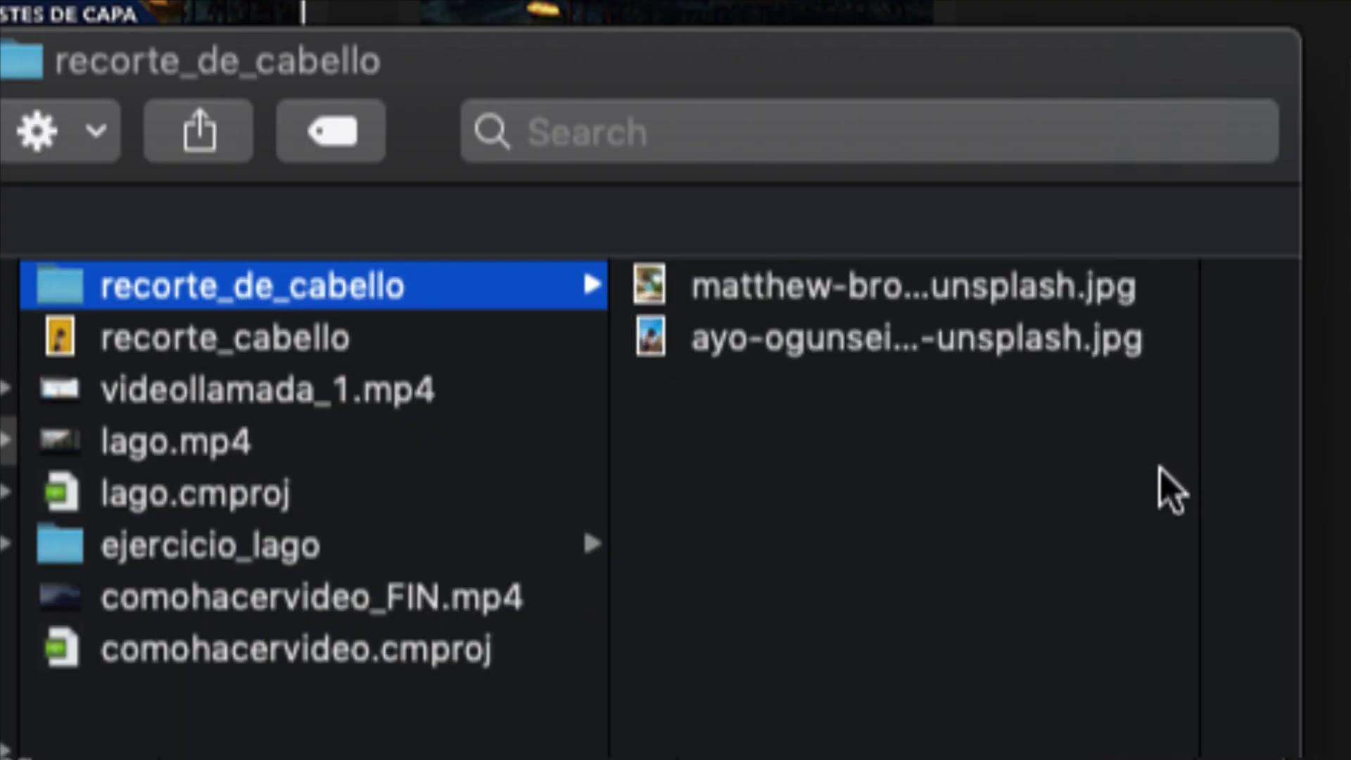
click(1004, 392)
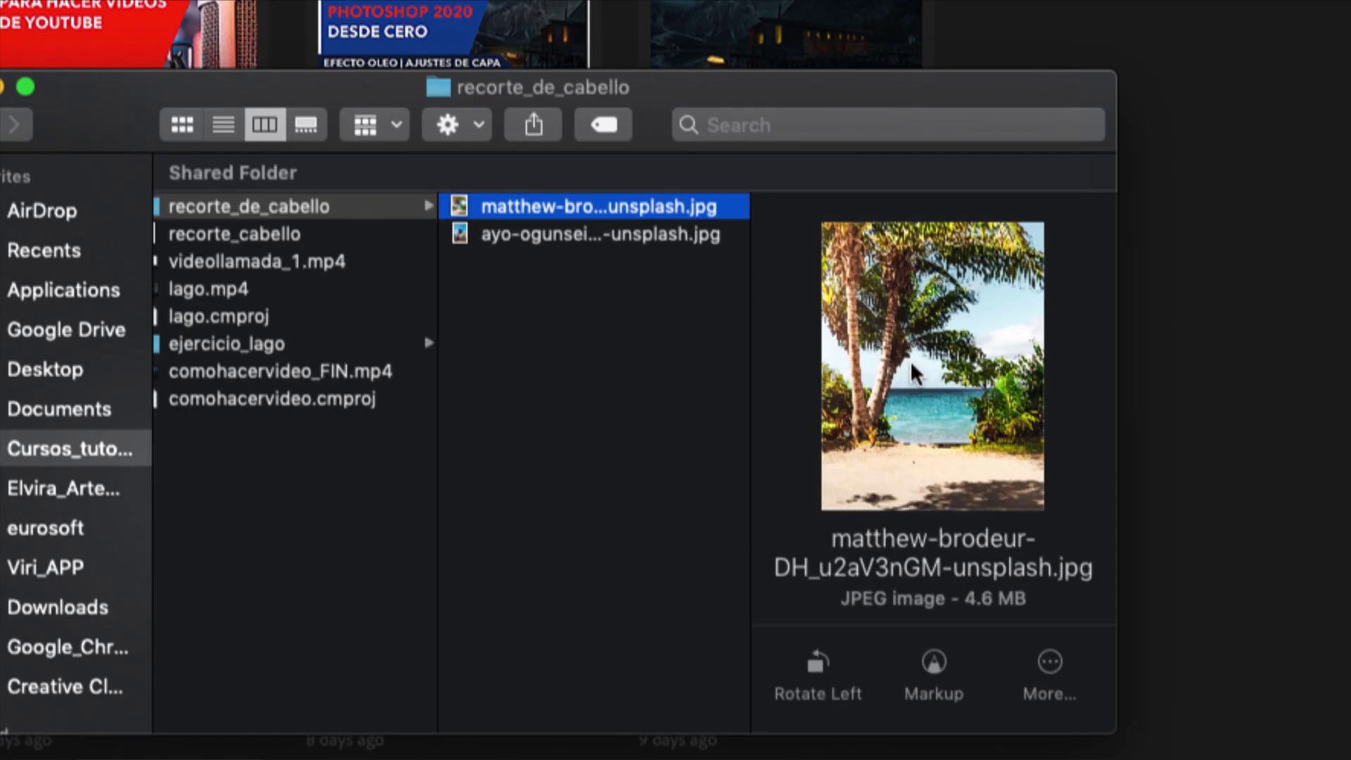
click(581, 236)
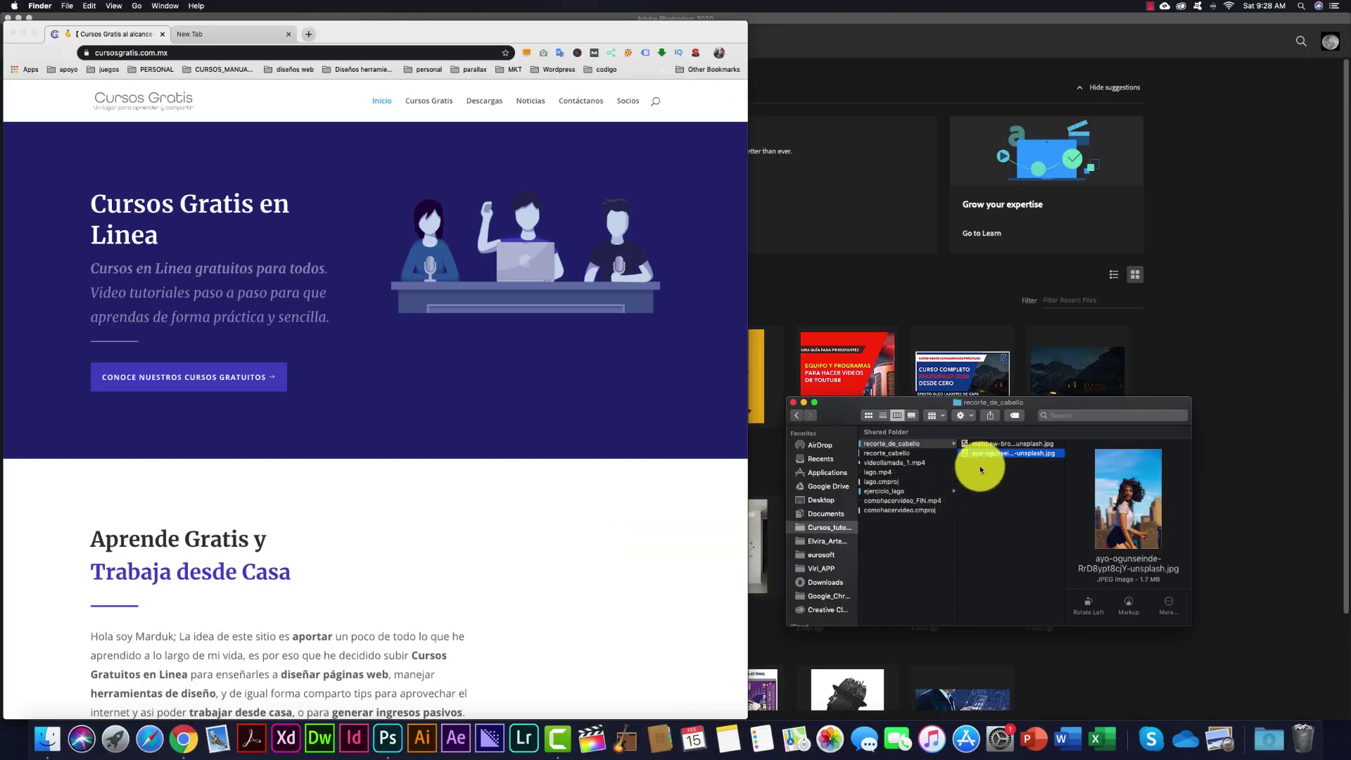
drag(964, 456, 780, 303)
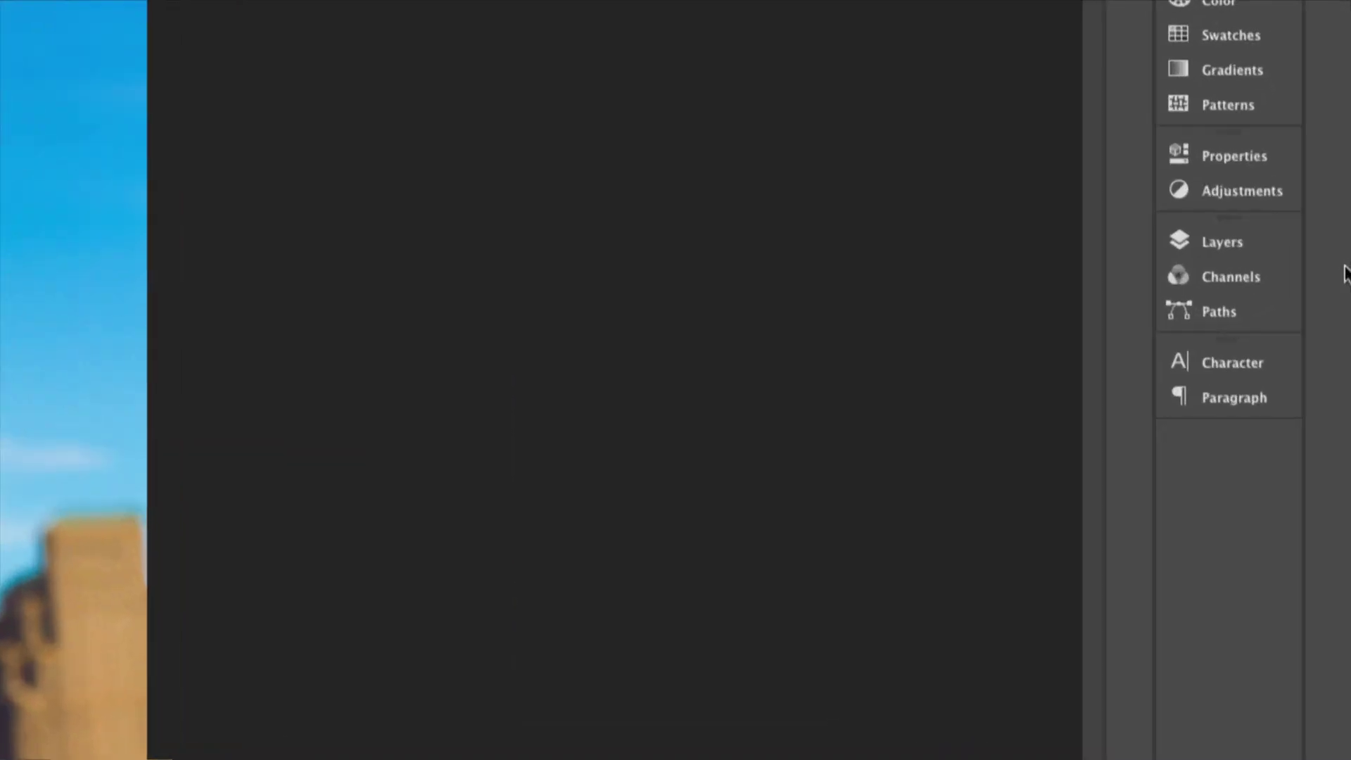
- Duplicate the Background layer into a Background copy layer
click(1288, 257)
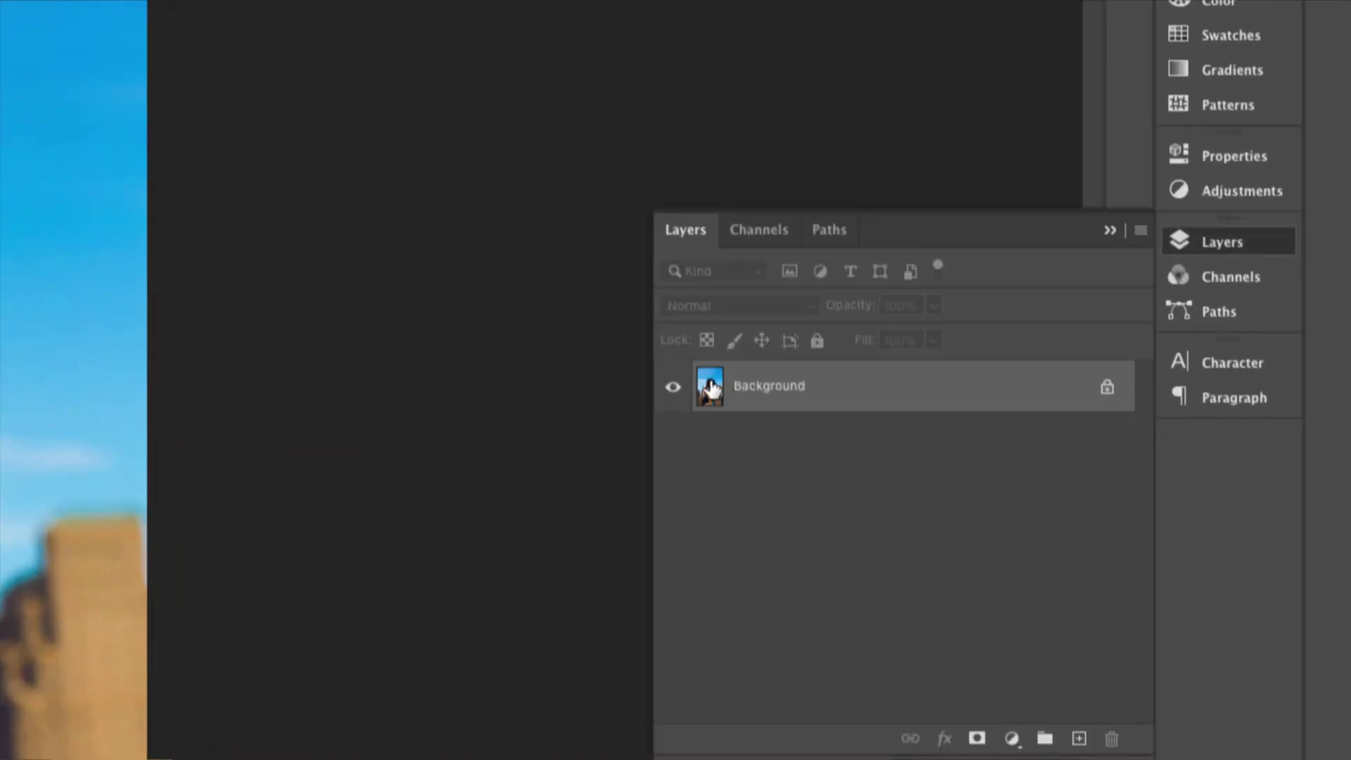
drag(711, 385, 1079, 737)
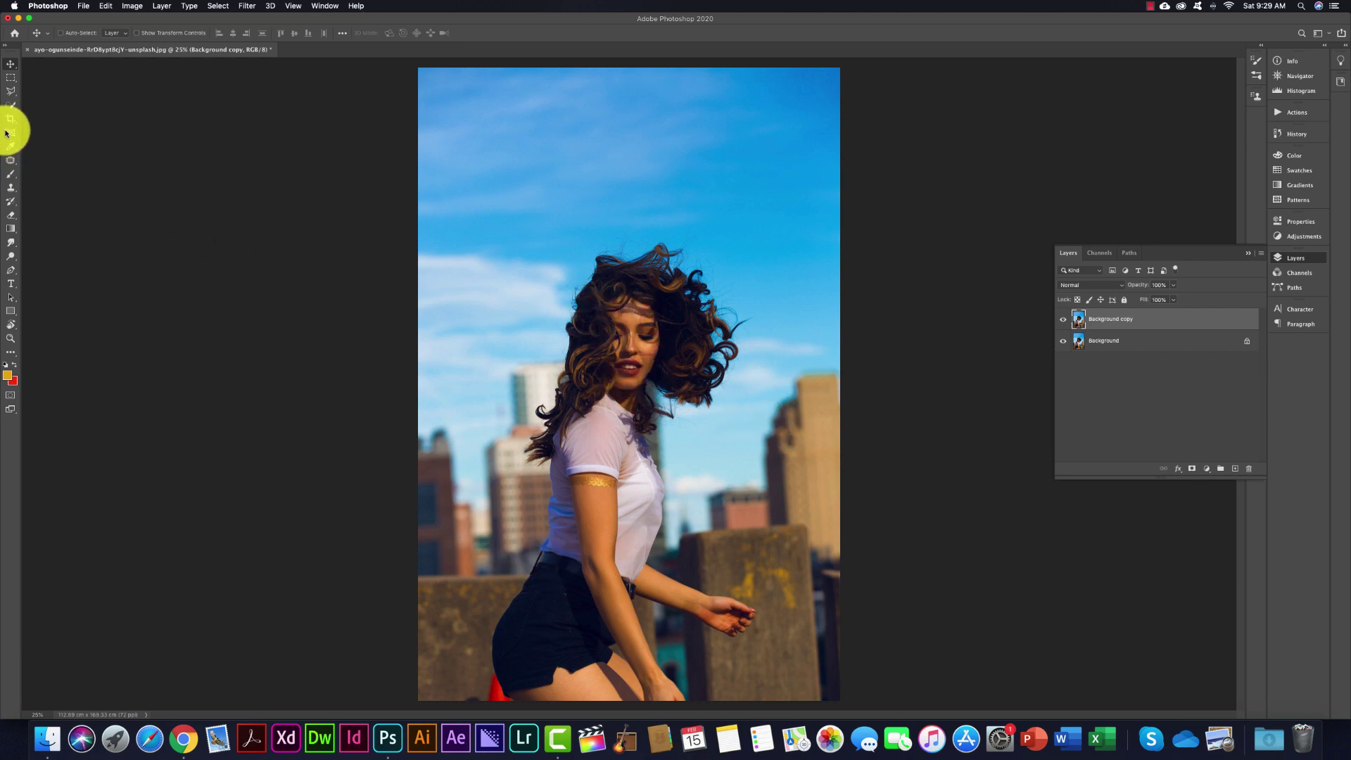
click(11, 270)
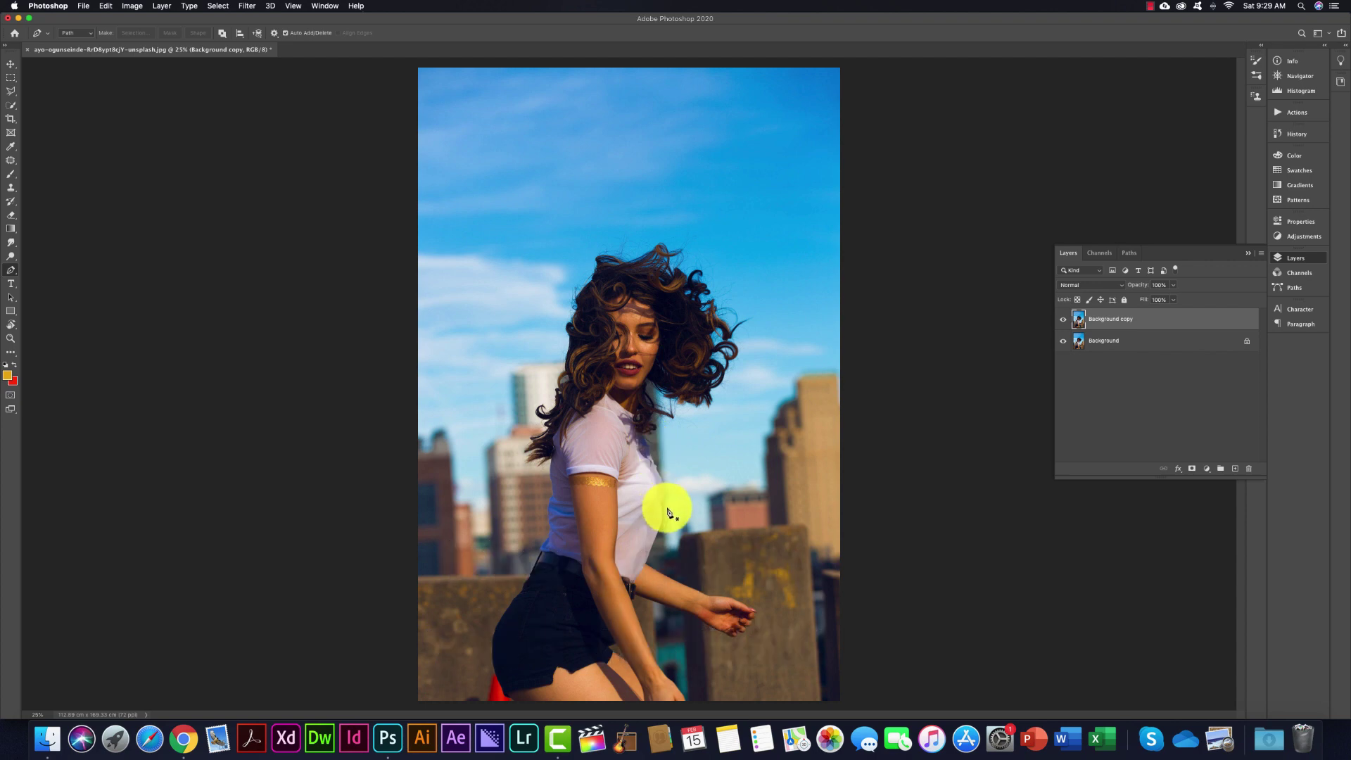
key(v)
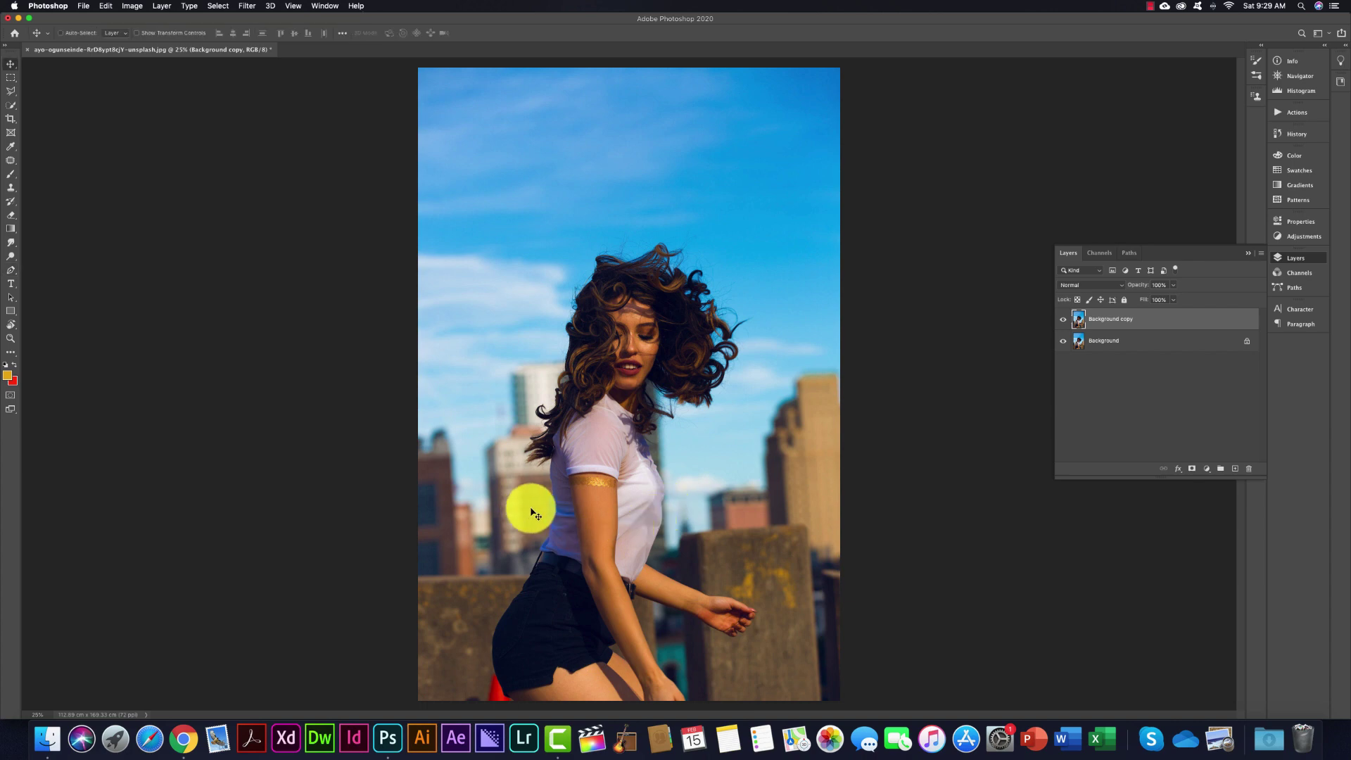
- Zoom in closer on the woman with the Zoom tool
key(z)
click(514, 307)
drag(514, 307, 519, 314)
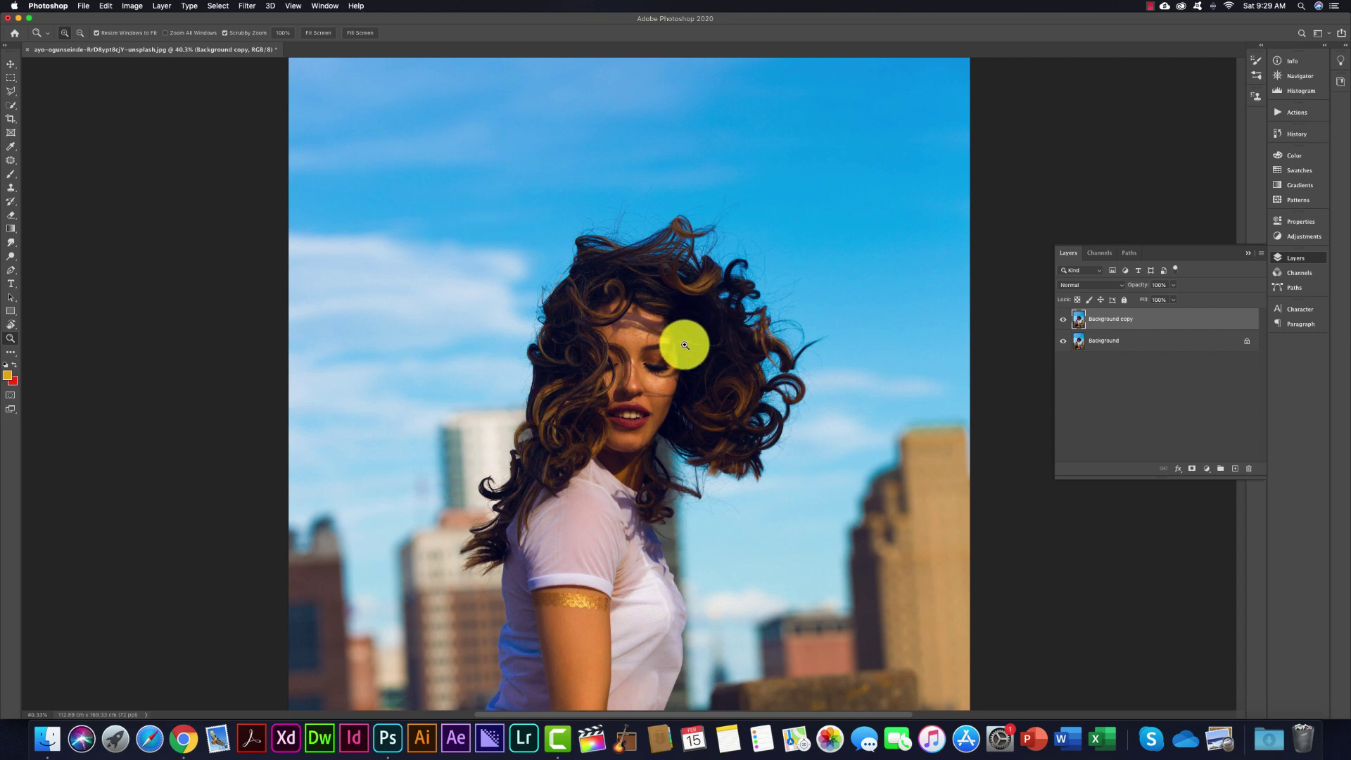
scroll(684, 344, down, 2)
scroll(685, 343, down, 1)
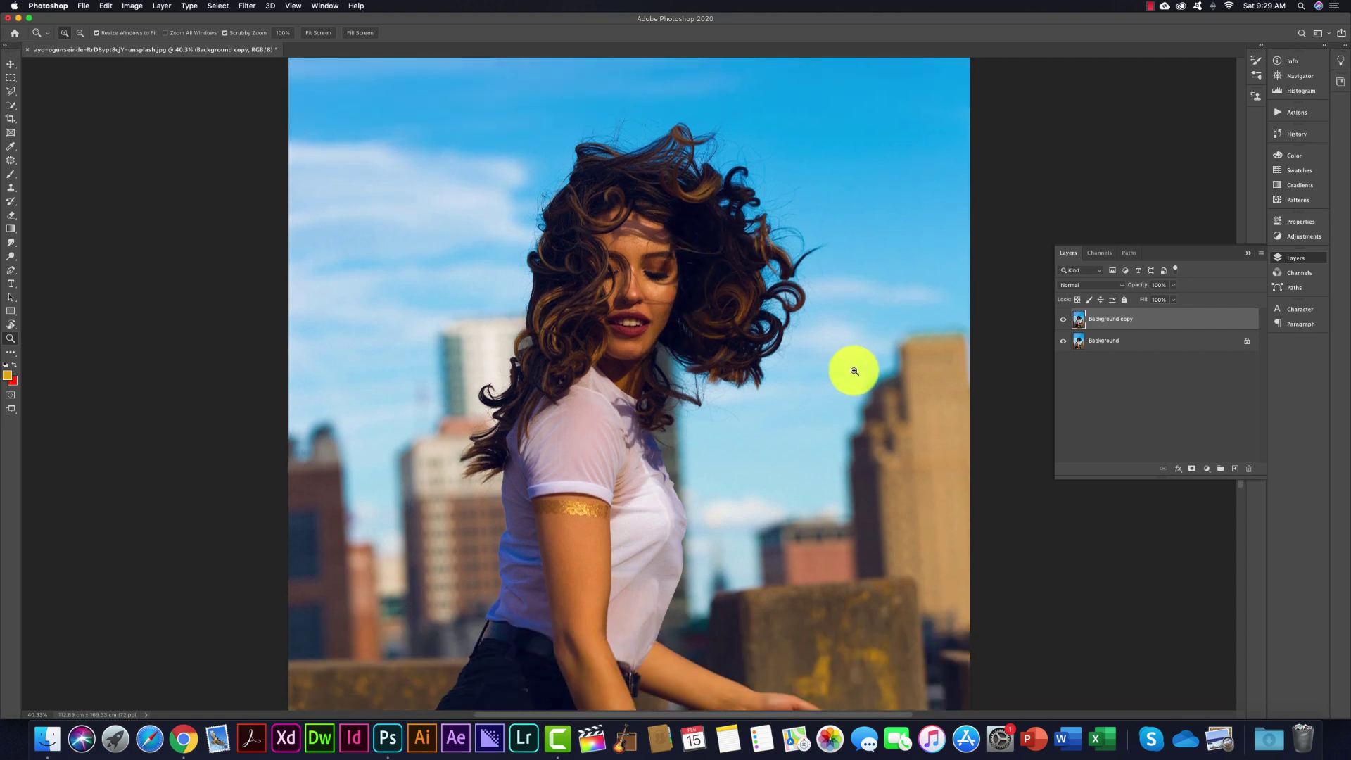
- Quick-select the woman's hair, shirt, shorts, forearm and hand
click(11, 105)
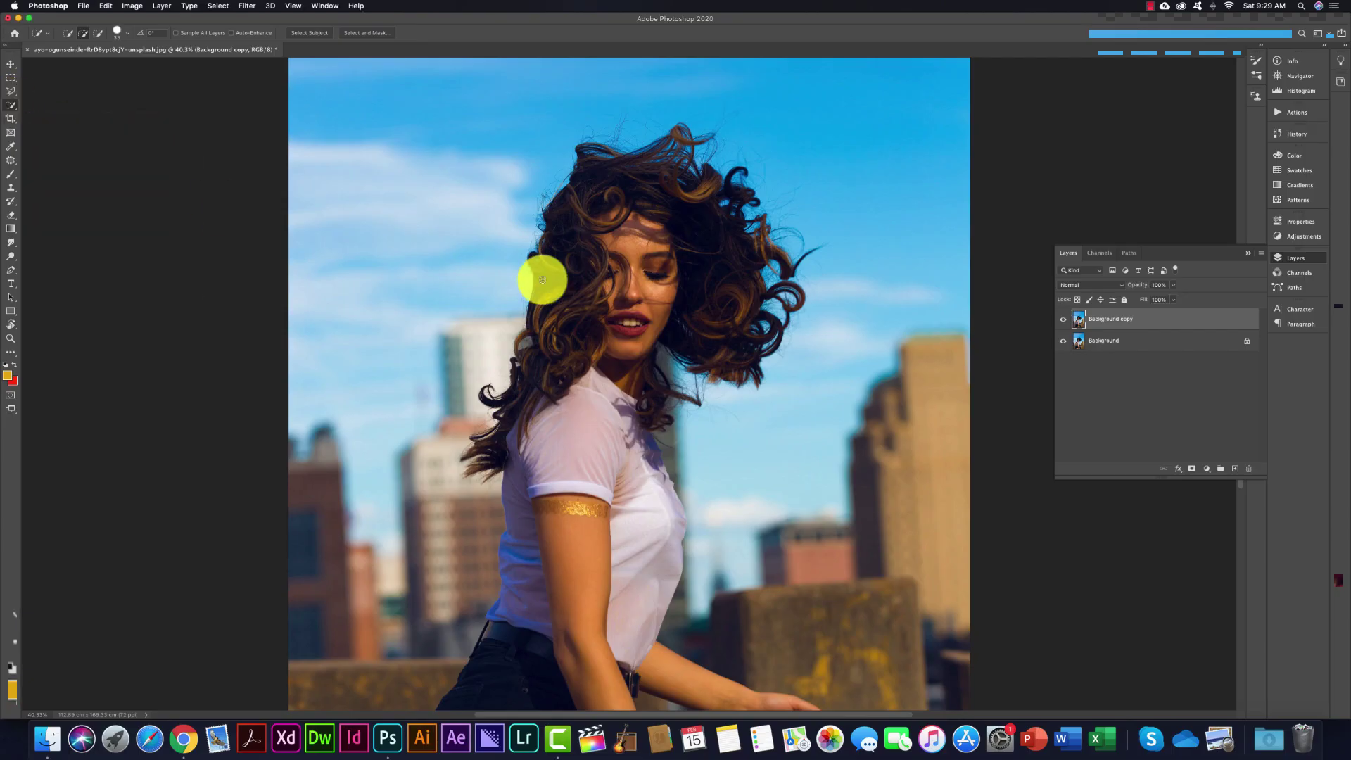
mouse_move(539, 280)
mouse_down()
mouse_move(615, 190)
mouse_move(603, 371)
mouse_move(709, 241)
mouse_move(784, 277)
mouse_move(778, 232)
mouse_move(727, 185)
mouse_move(648, 352)
mouse_up()
scroll(647, 353, down, 5)
mouse_move(573, 422)
mouse_down()
mouse_move(537, 199)
mouse_move(589, 233)
mouse_move(573, 211)
mouse_move(612, 382)
mouse_move(648, 331)
mouse_move(627, 449)
mouse_move(591, 464)
mouse_move(664, 642)
mouse_up()
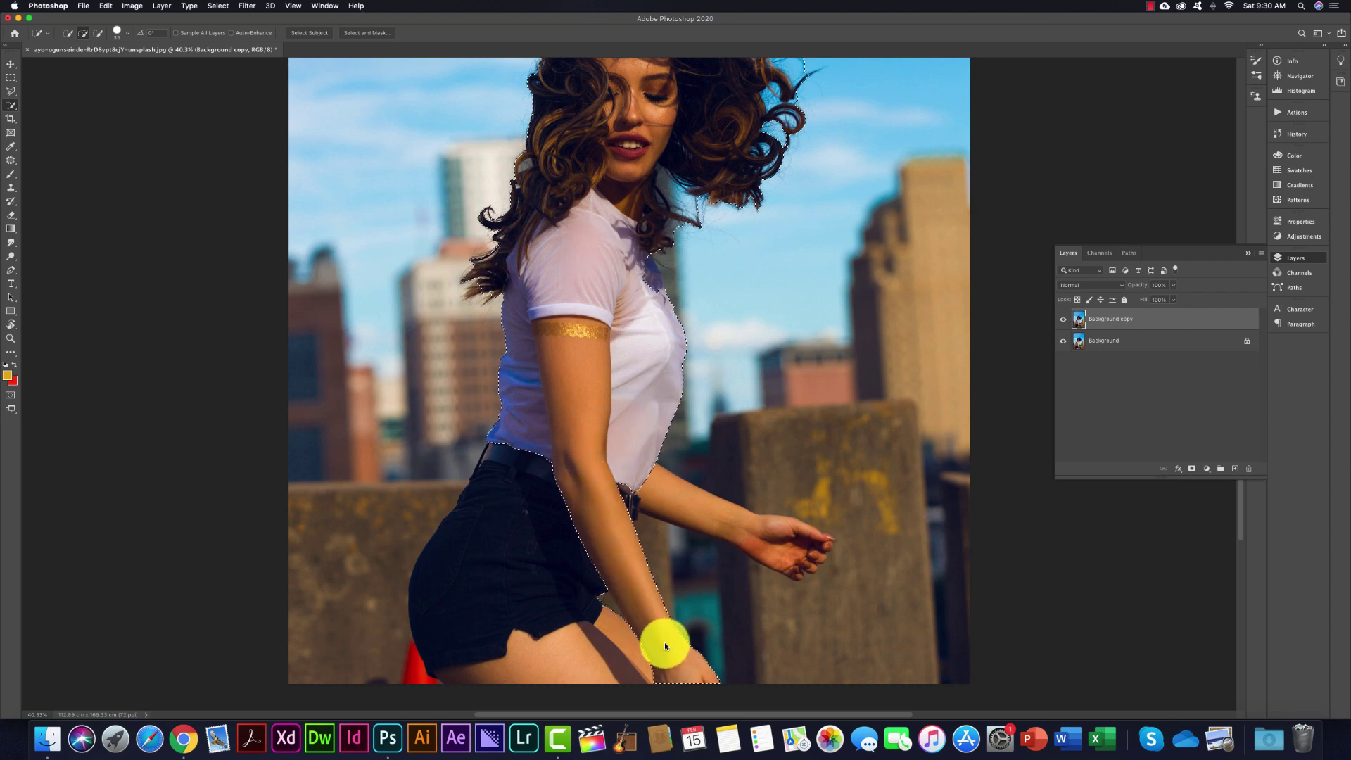
mouse_move(520, 532)
mouse_down()
mouse_move(528, 652)
mouse_move(443, 651)
mouse_up()
scroll(443, 652, down, 2)
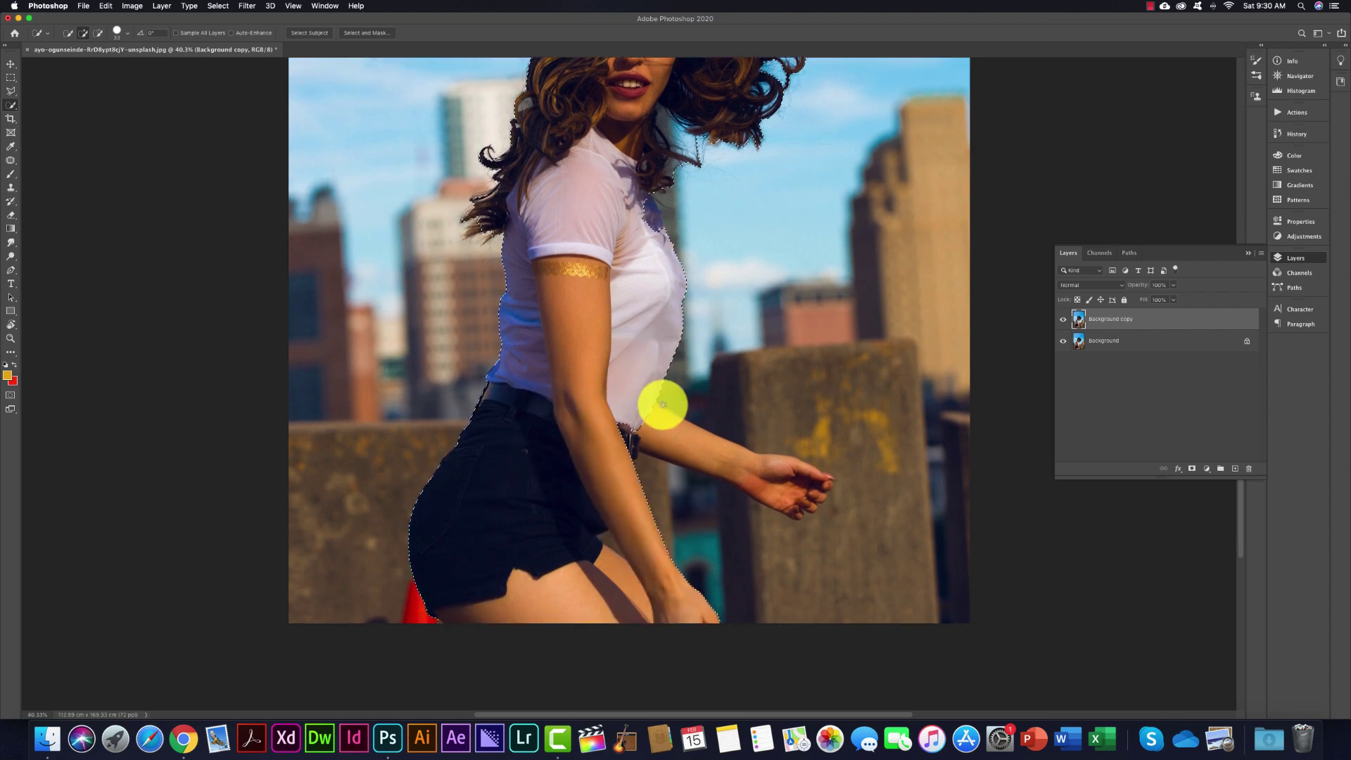
mouse_move(662, 420)
mouse_down()
mouse_move(802, 482)
mouse_move(814, 492)
mouse_move(795, 509)
mouse_move(832, 477)
mouse_up()
scroll(521, 370, up, 5)
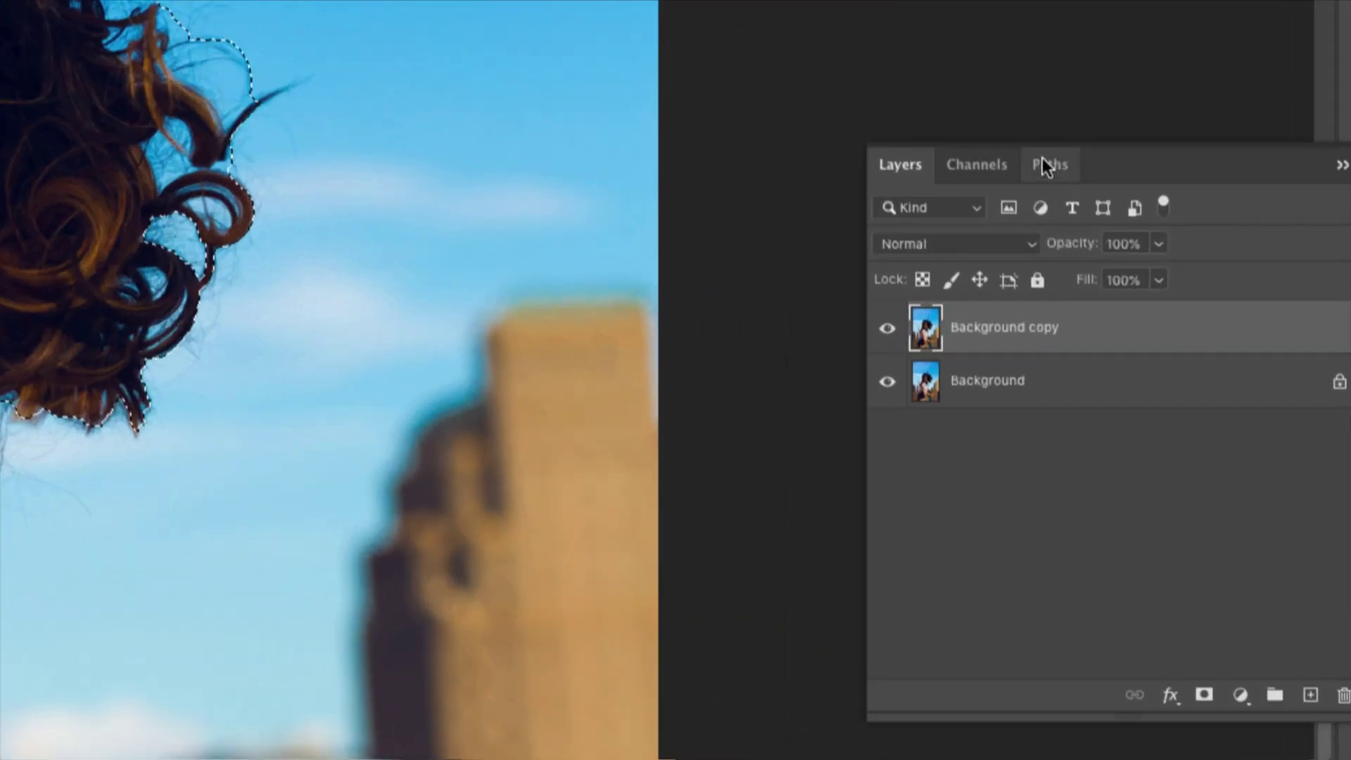
- Make a Work Path from the selection, then deselect the path
click(1125, 254)
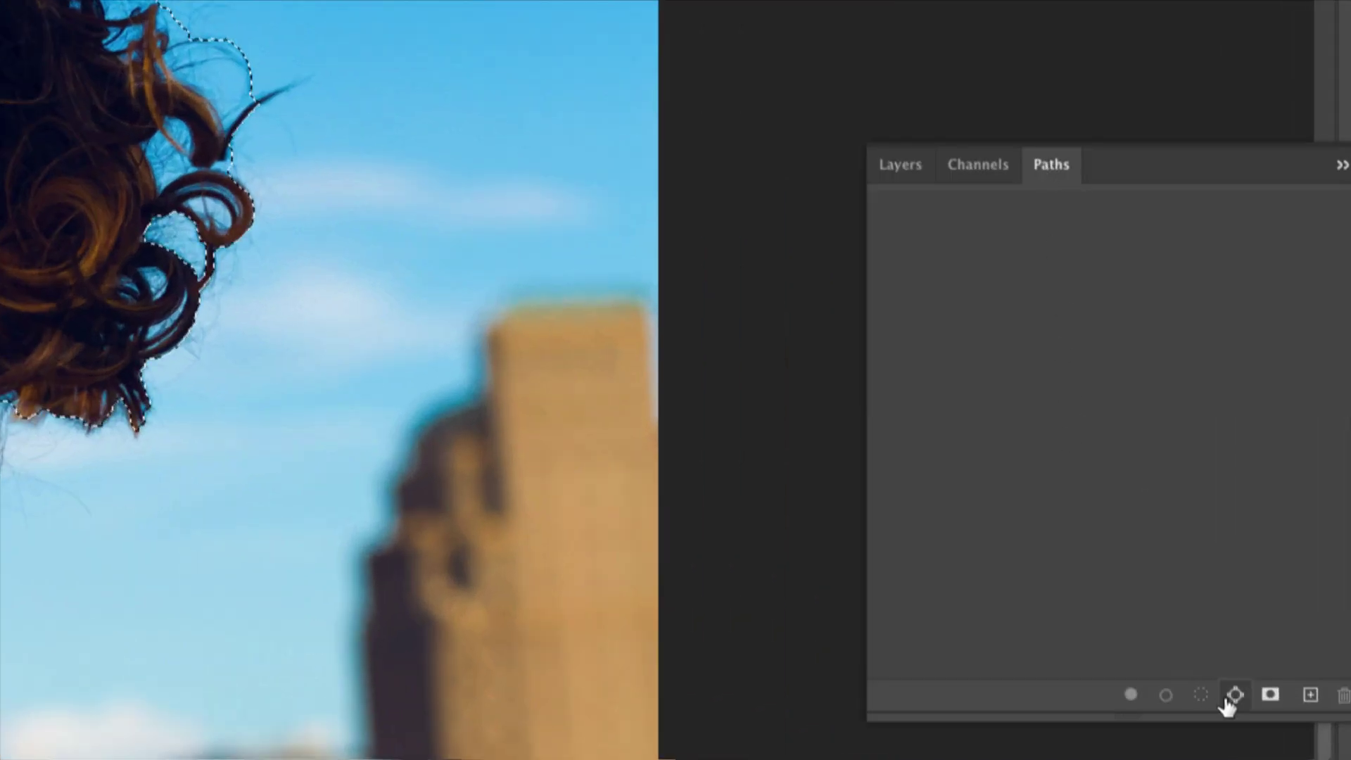
click(1235, 696)
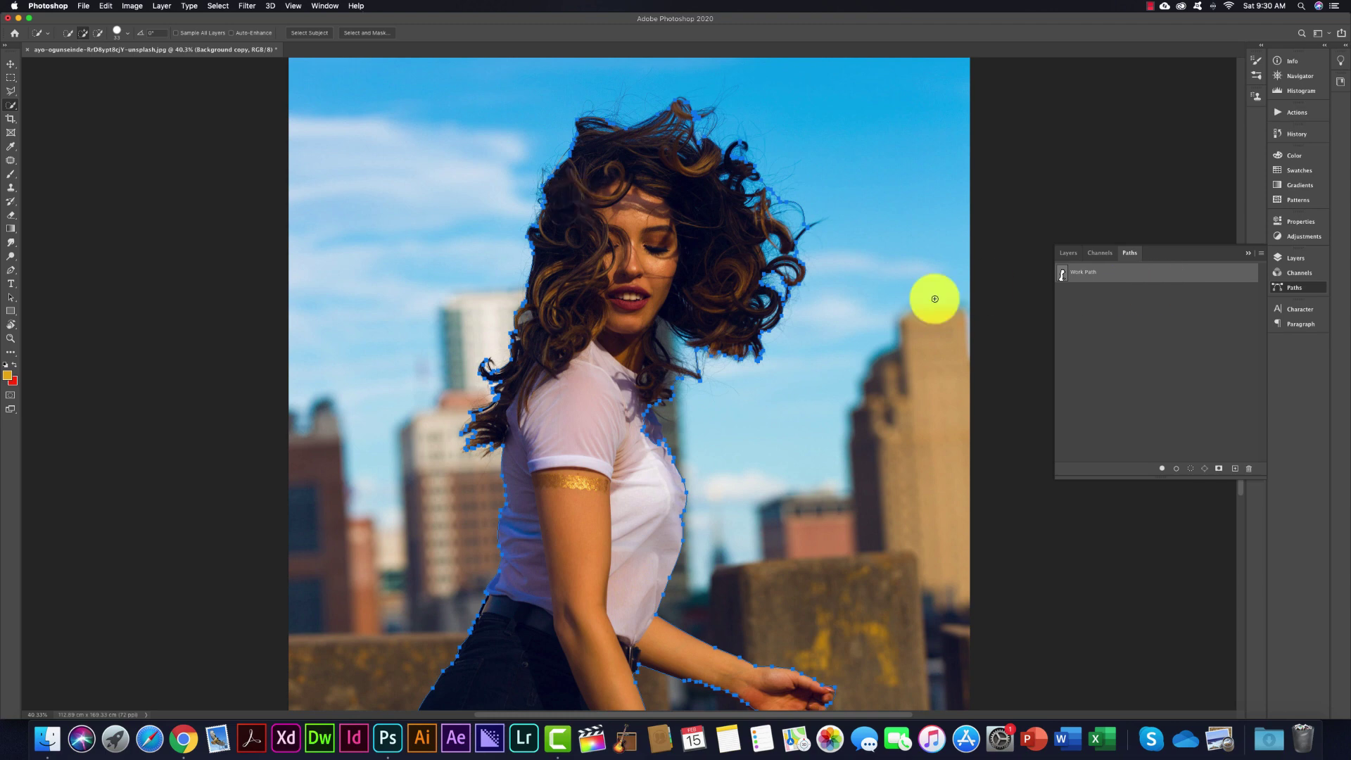
click(1063, 254)
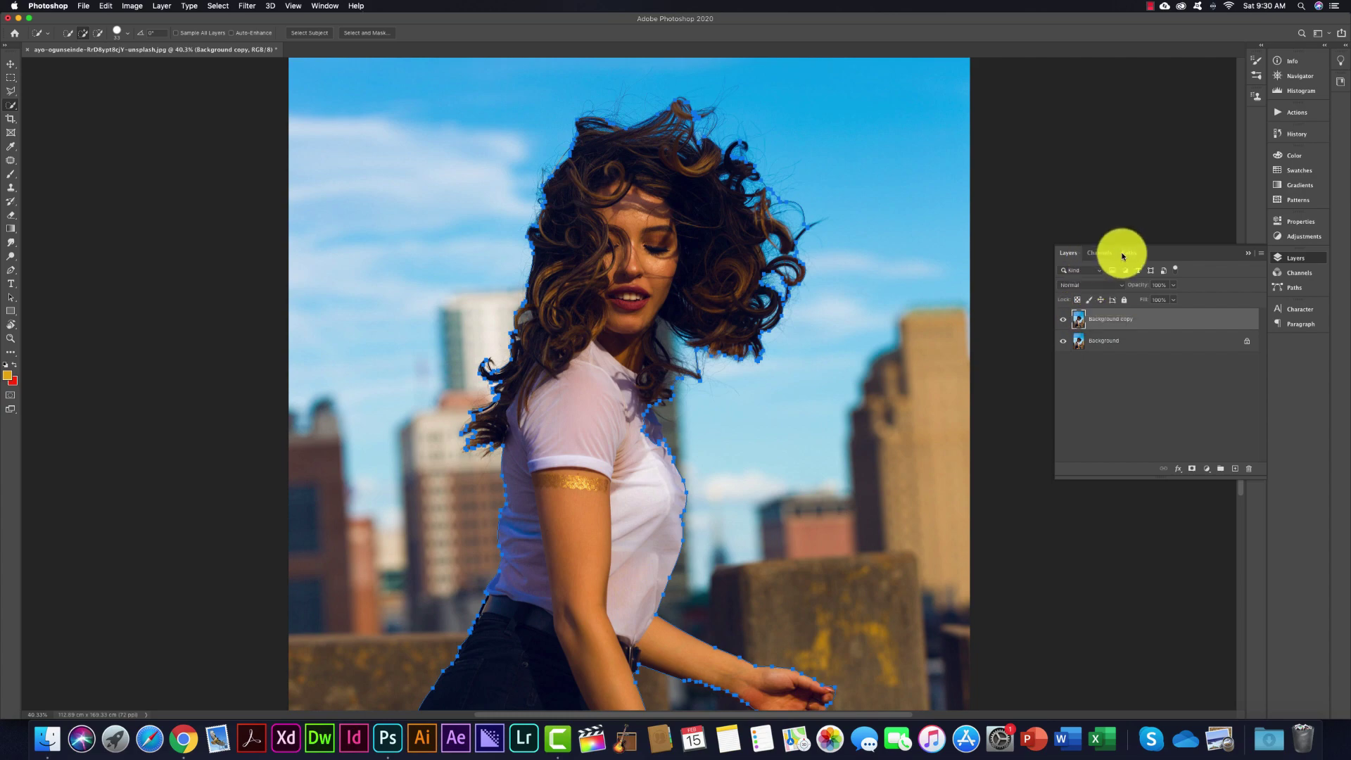
click(1127, 253)
click(1119, 348)
click(1071, 253)
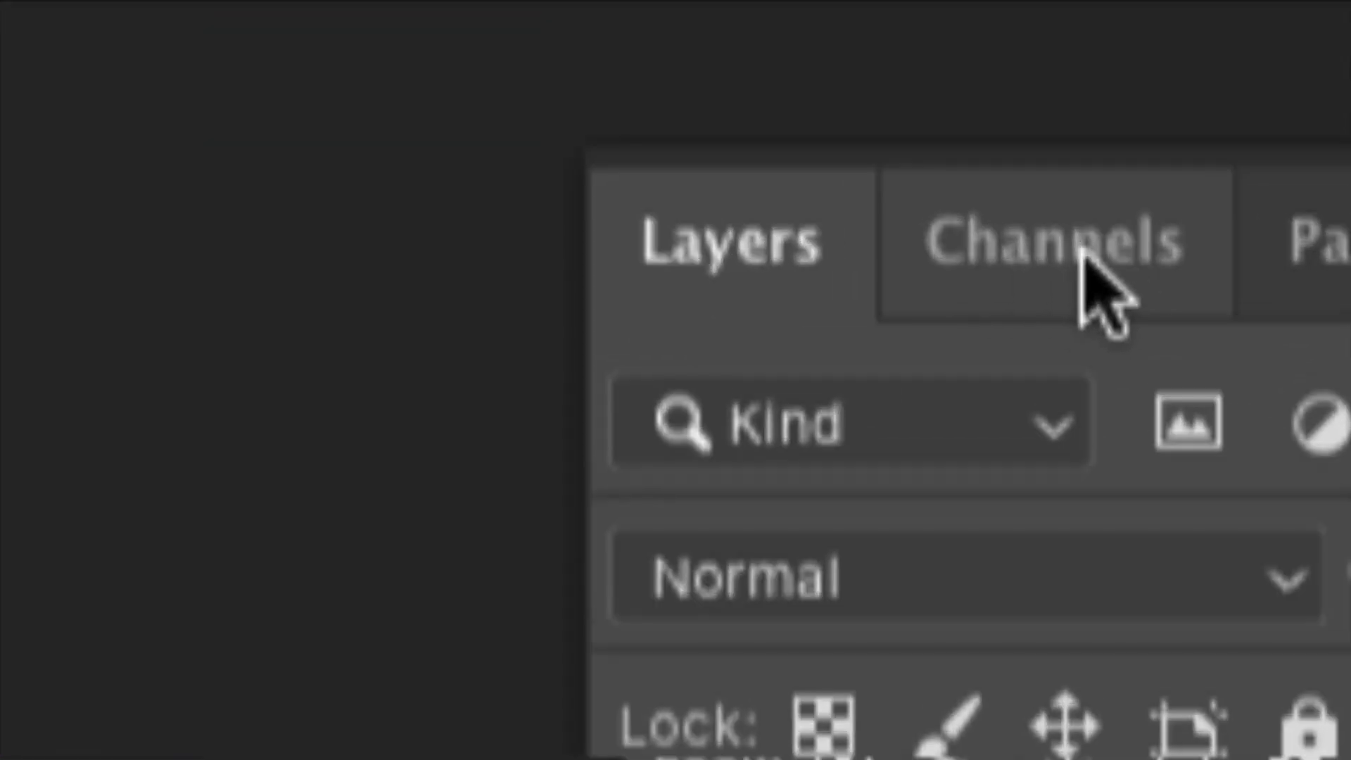
- Compare the Red, Green and Blue channels for hair-to-sky contrast
click(1106, 256)
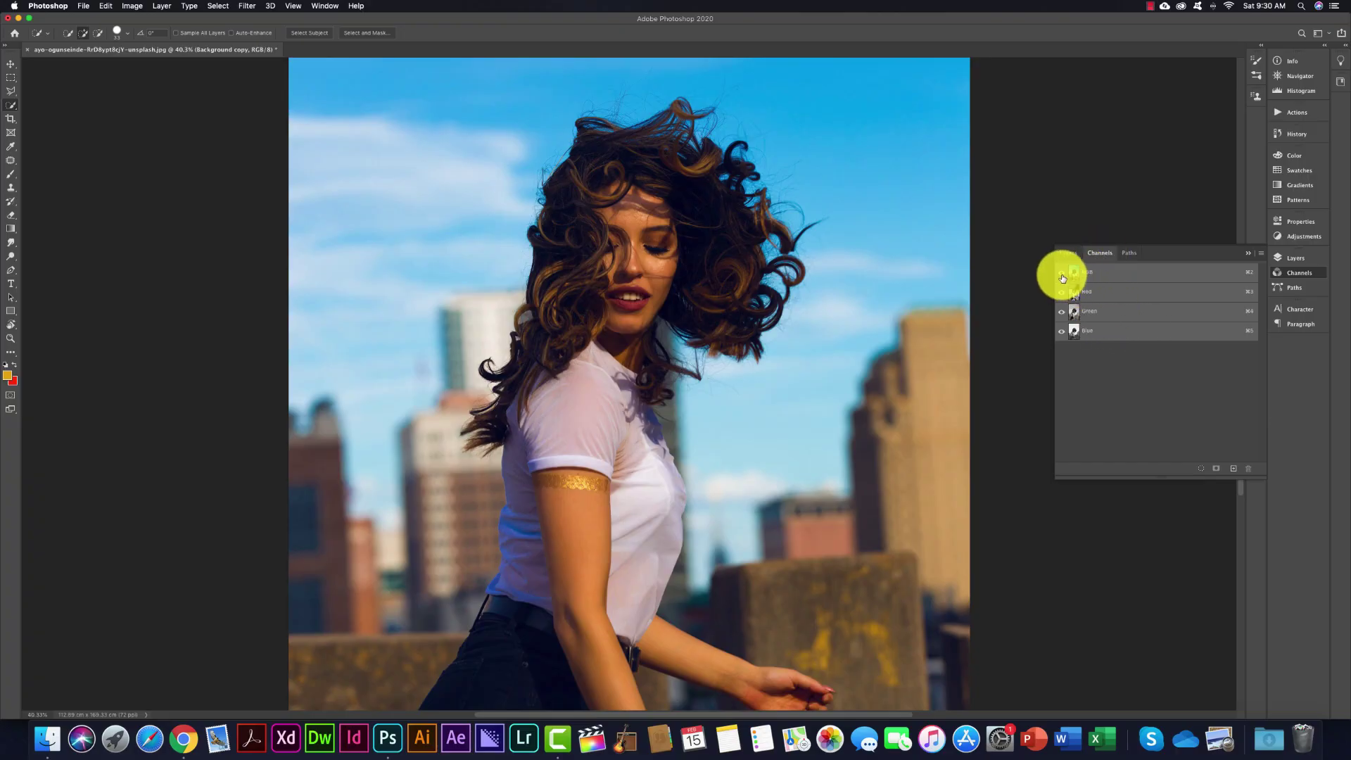
click(1067, 291)
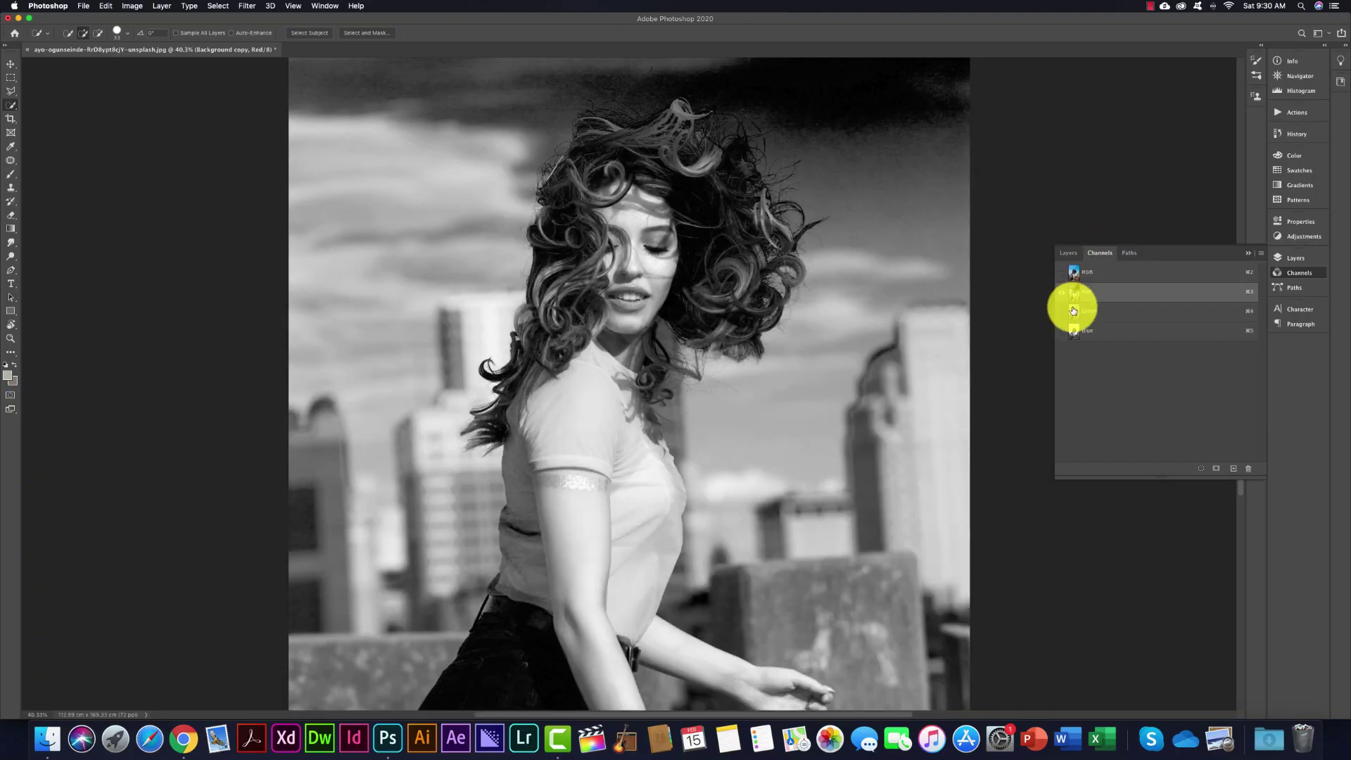
click(1073, 311)
click(1073, 331)
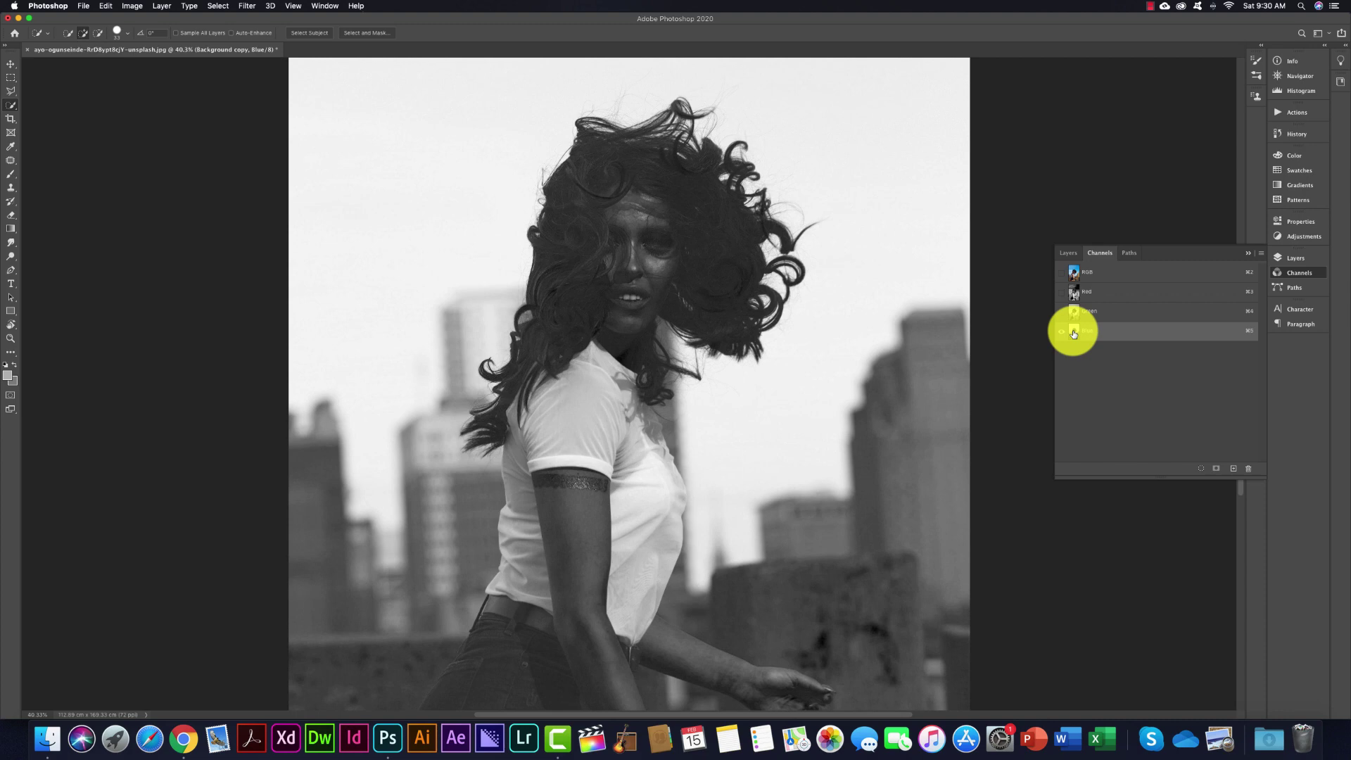
click(1074, 292)
click(1074, 331)
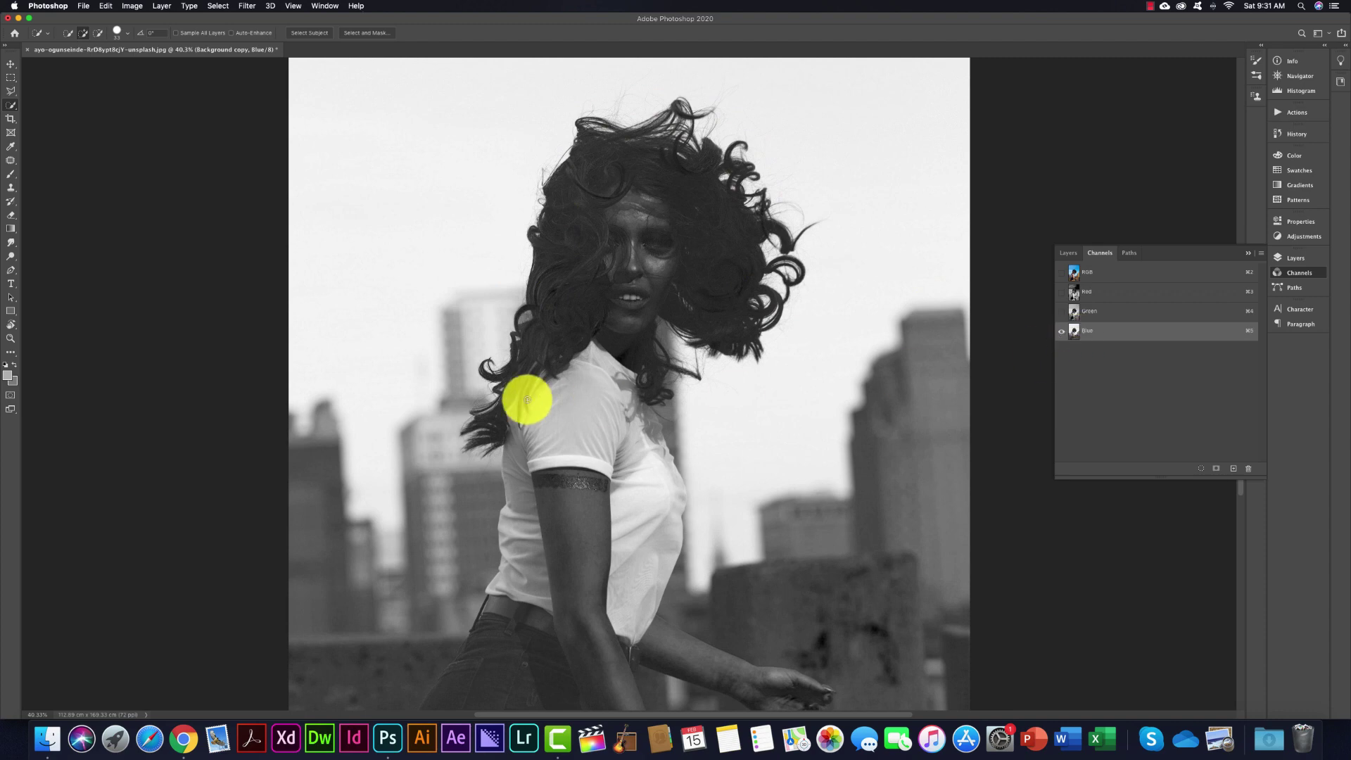
click(1077, 291)
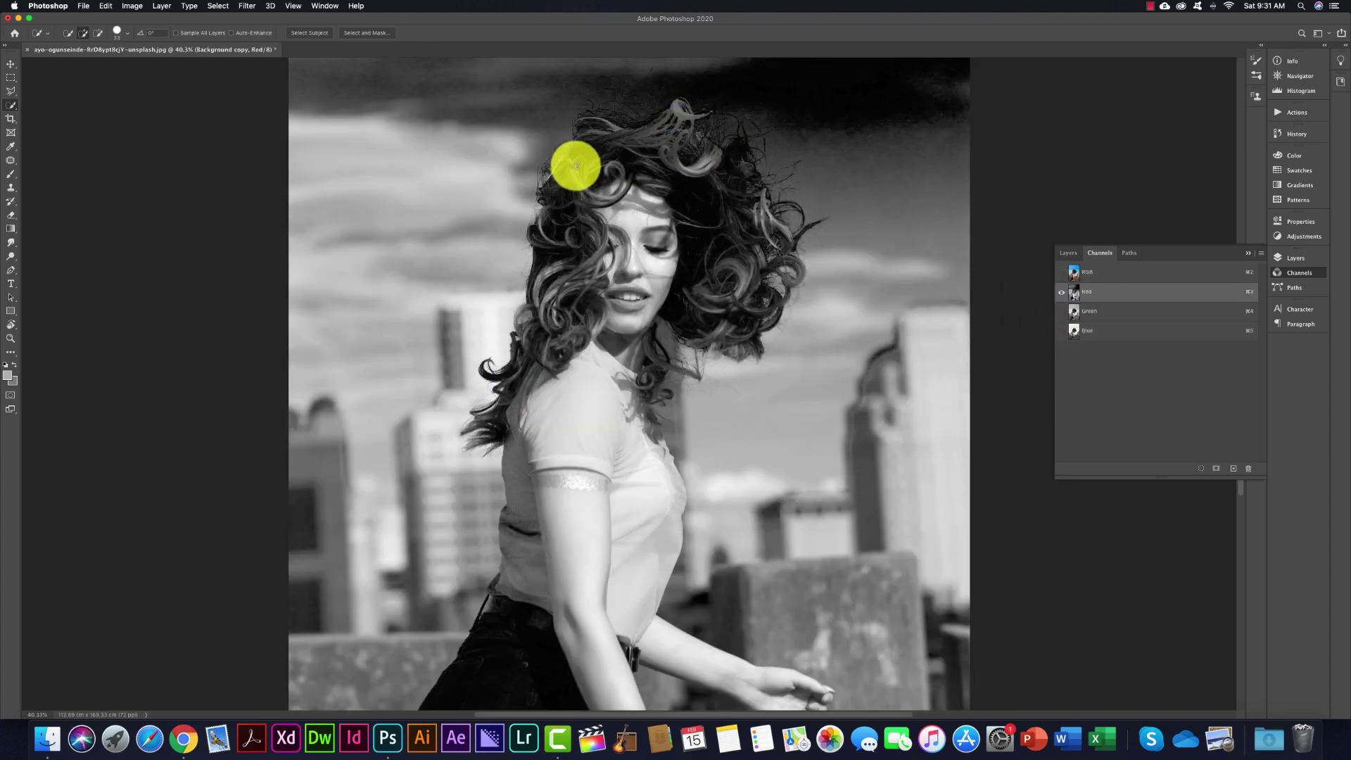
- Test-select the hair in the Red and Blue channels, then duplicate Blue as Blue copy
drag(573, 175, 774, 260)
drag(804, 151, 808, 102)
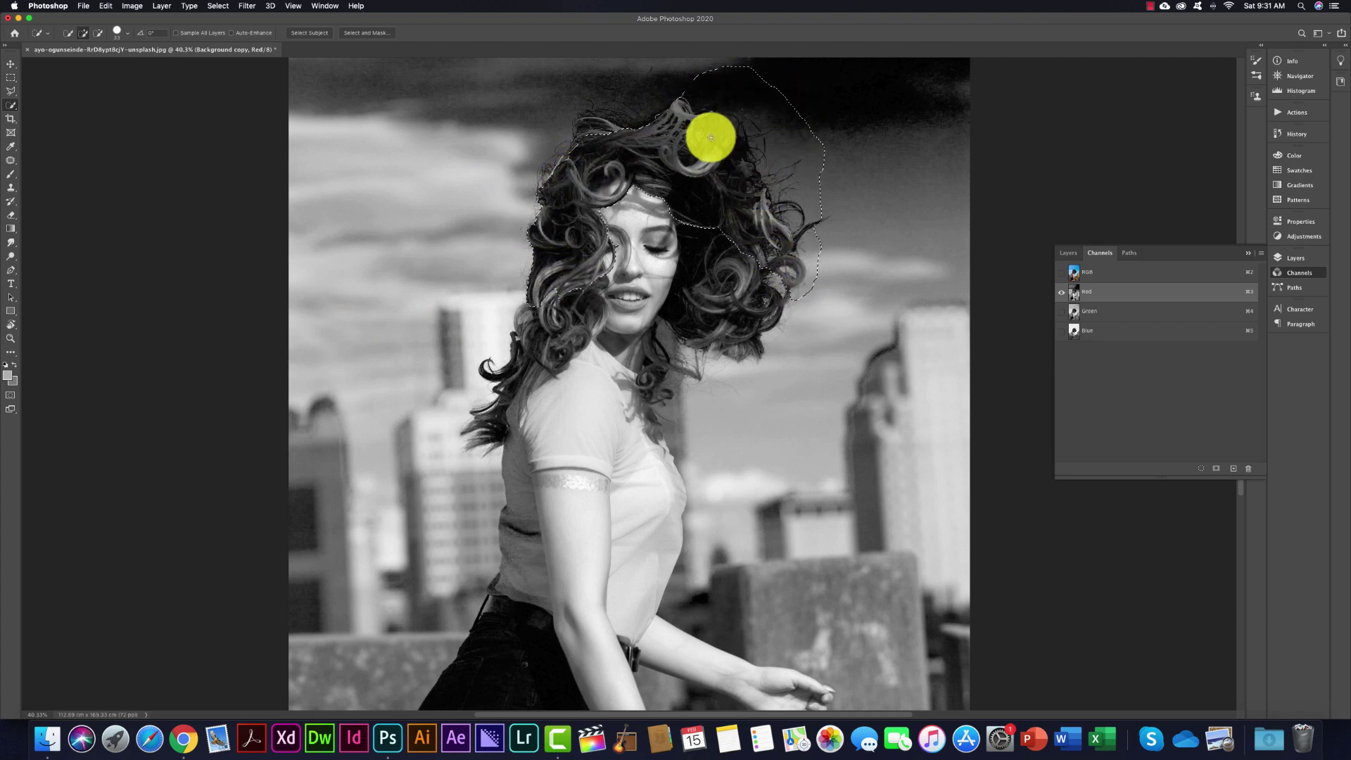
key(super+d)
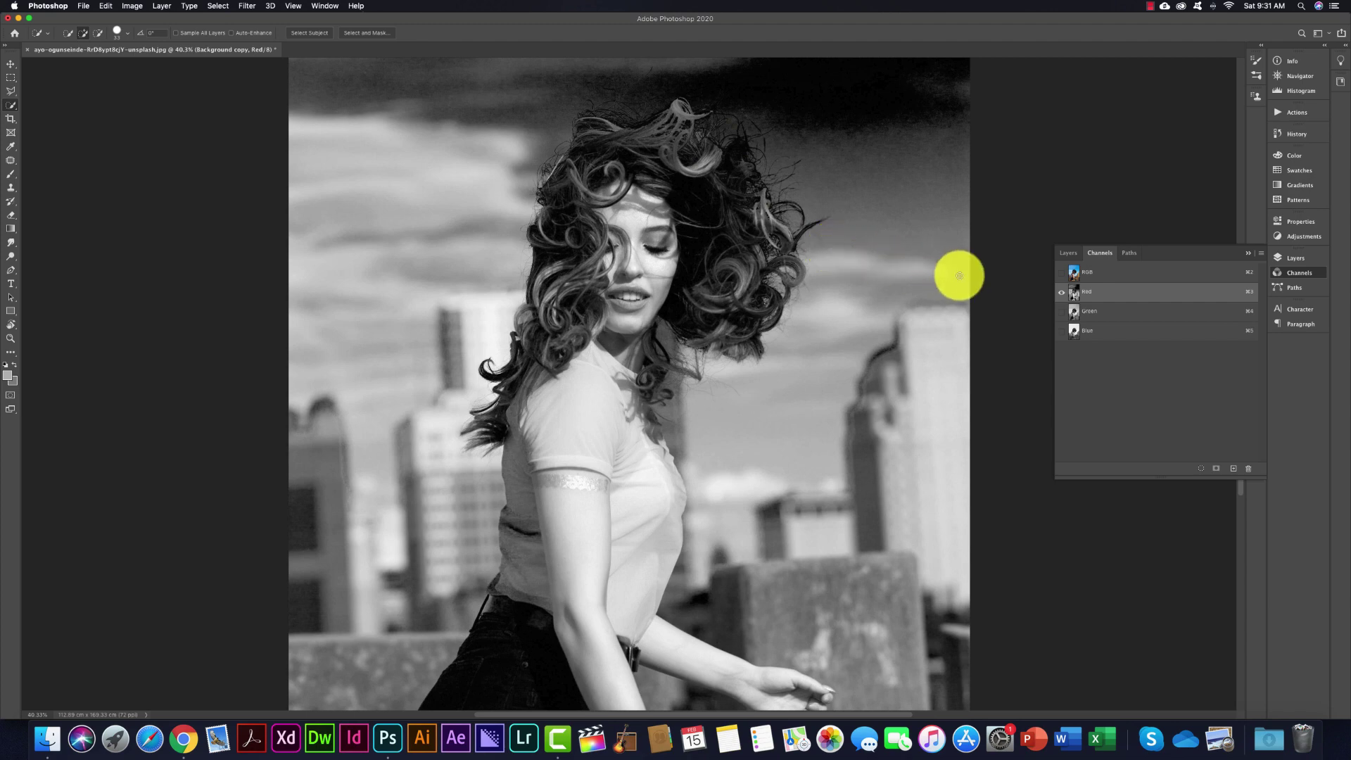
click(1076, 328)
drag(687, 165, 576, 323)
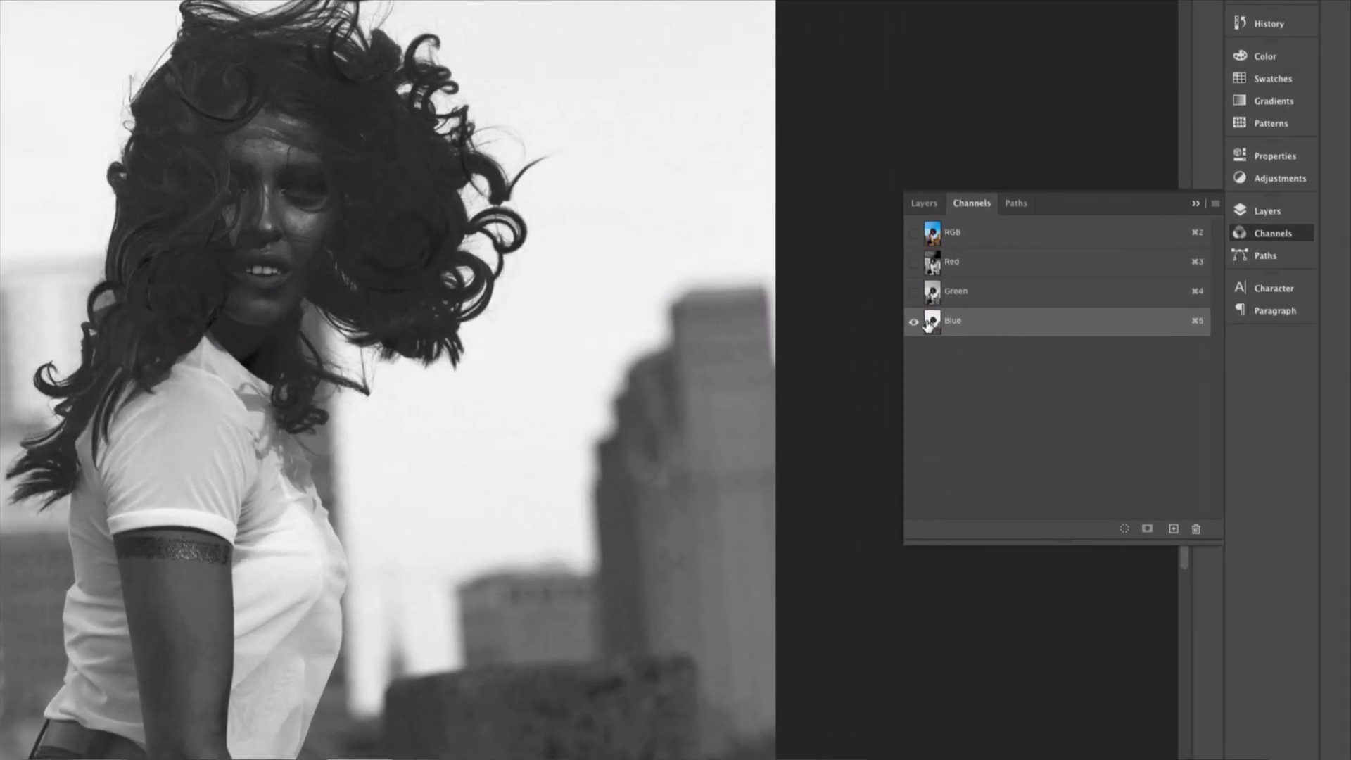
drag(927, 324, 1173, 529)
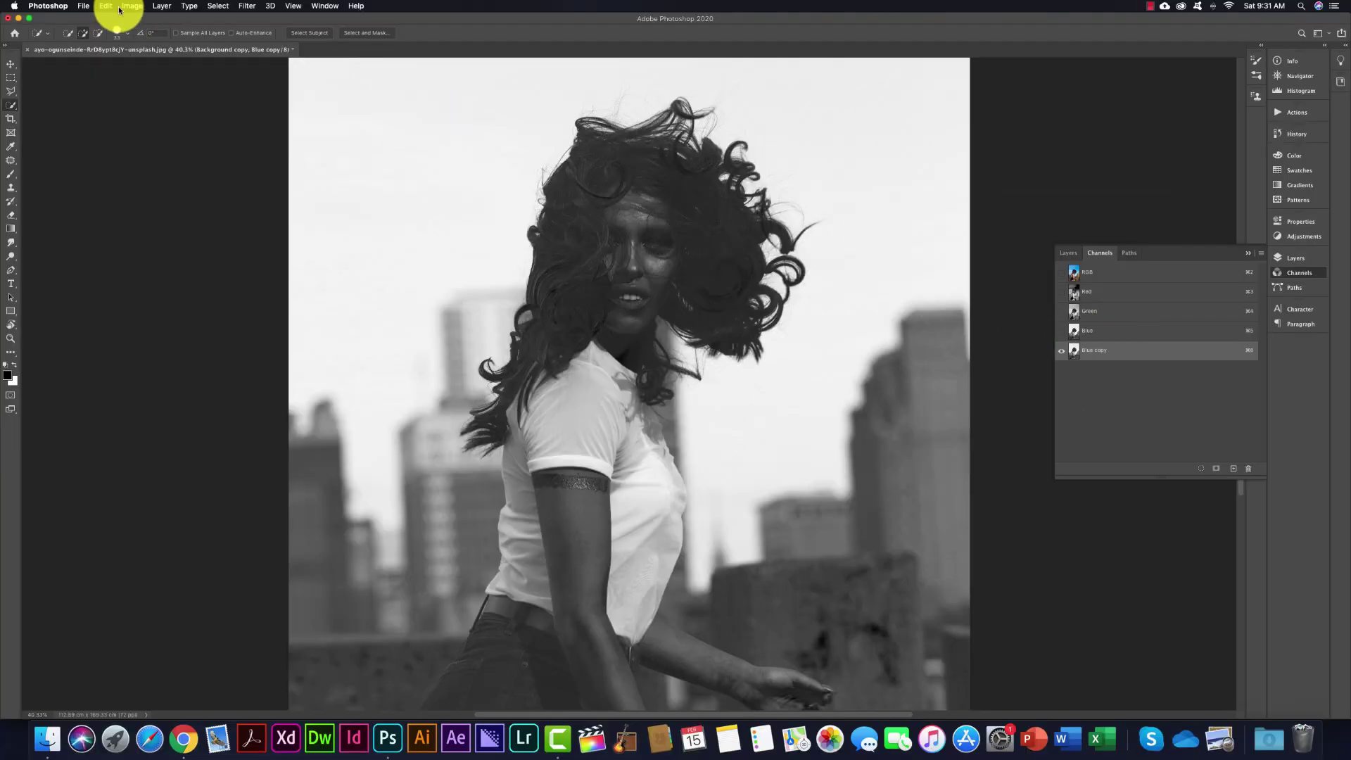
- Apply Brightness/Contrast to Blue copy with brightness 23 and contrast 100
click(131, 5)
mouse_move(149, 35)
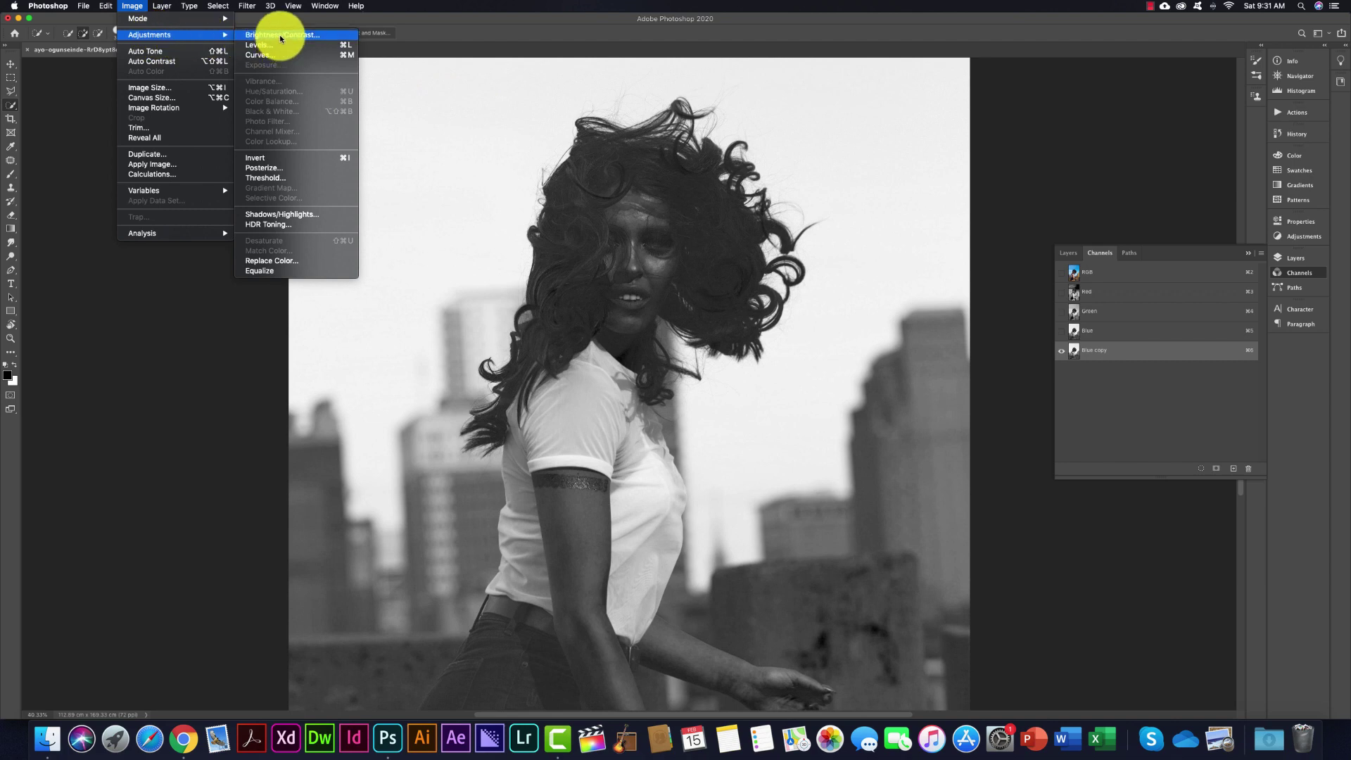
click(278, 35)
drag(642, 219, 487, 385)
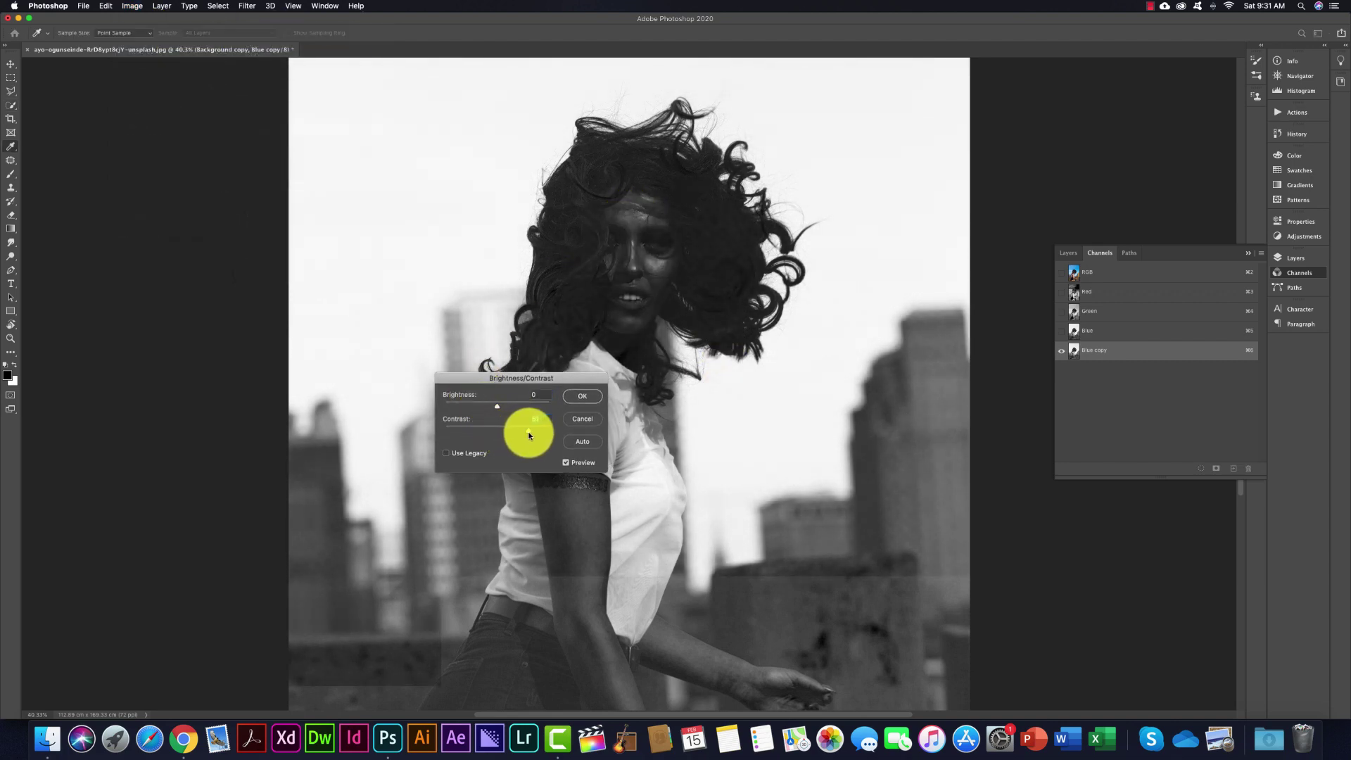
drag(529, 436, 531, 430)
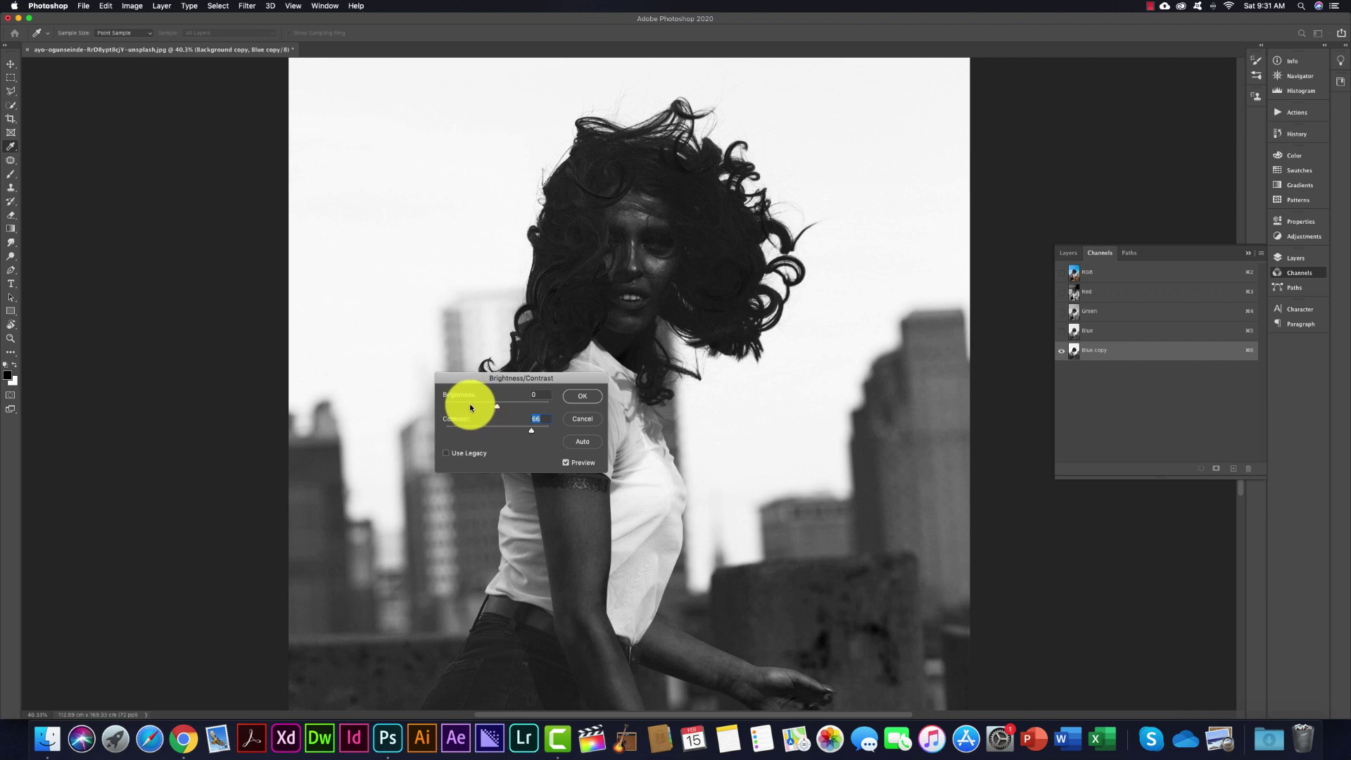
drag(497, 408, 505, 408)
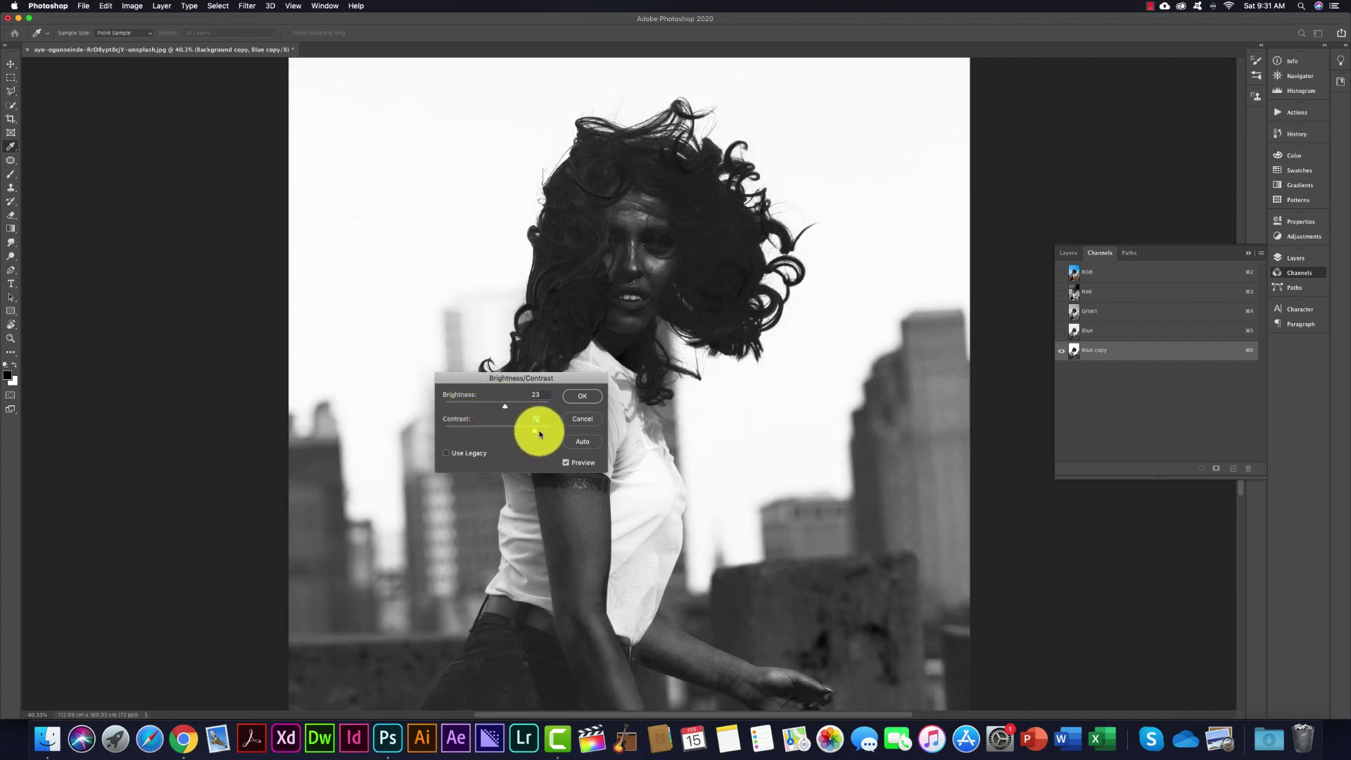
mouse_move(534, 432)
mouse_down()
mouse_move(548, 429)
mouse_move(516, 403)
mouse_move(549, 429)
mouse_move(503, 407)
mouse_up()
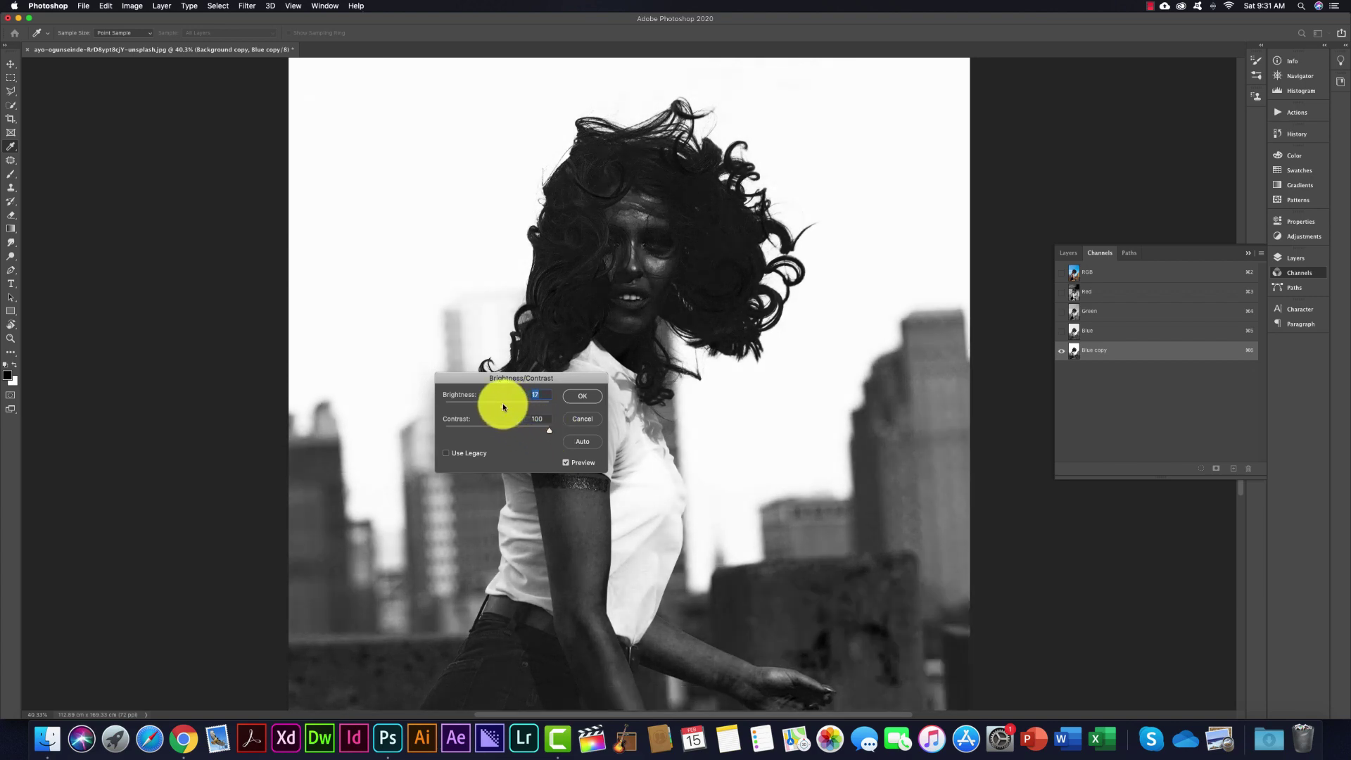
click(590, 395)
key(w)
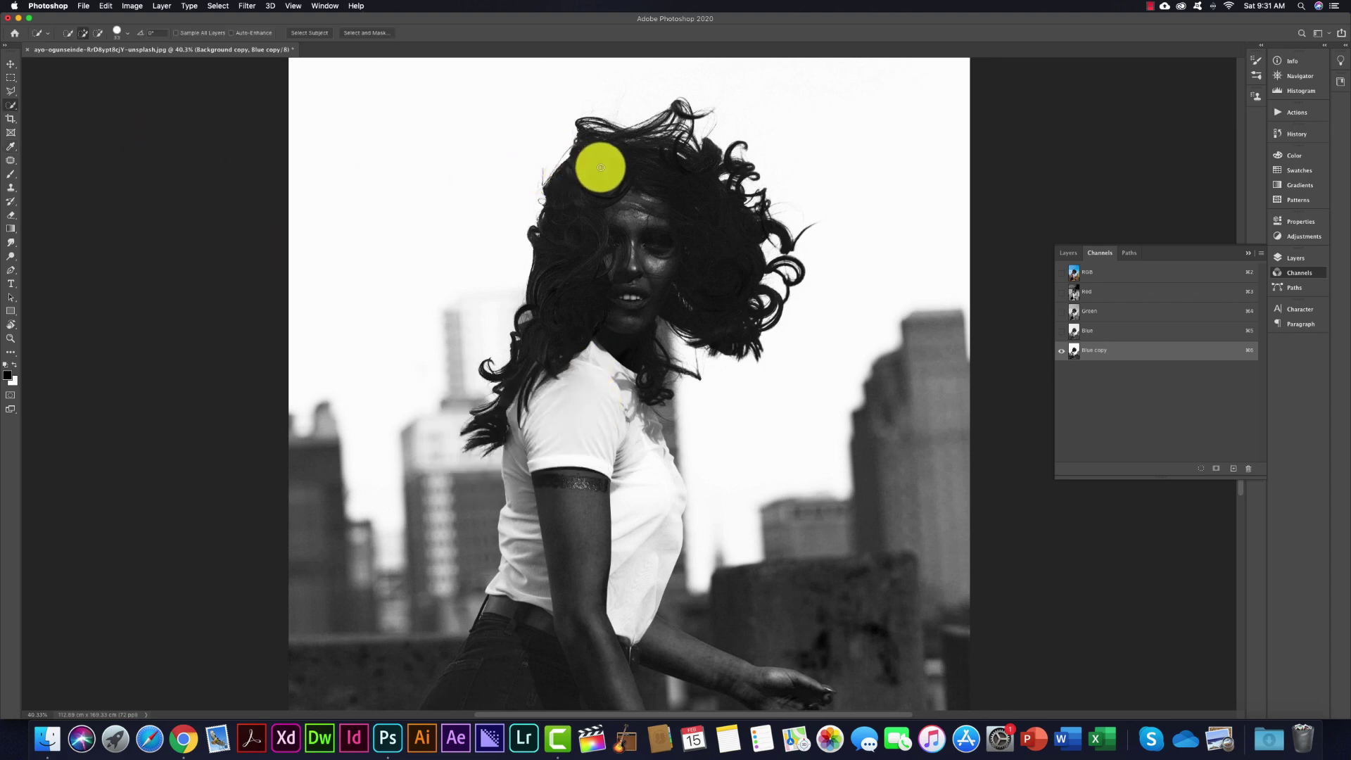
- Quick-select the woman's hair, neck, body and lower arm on the Blue copy channel
mouse_move(591, 139)
mouse_down()
mouse_move(709, 229)
mouse_move(706, 251)
mouse_move(573, 446)
mouse_move(513, 461)
mouse_move(528, 527)
mouse_move(518, 627)
mouse_move(495, 682)
mouse_move(446, 709)
mouse_move(467, 669)
mouse_move(431, 708)
mouse_move(558, 711)
mouse_move(613, 653)
mouse_move(672, 651)
mouse_move(806, 696)
mouse_move(826, 688)
mouse_move(617, 624)
mouse_move(639, 521)
mouse_move(634, 401)
mouse_move(675, 446)
mouse_move(671, 410)
mouse_up()
mouse_move(670, 357)
mouse_down()
mouse_move(663, 323)
mouse_move(688, 374)
mouse_move(371, 635)
mouse_move(341, 699)
mouse_move(425, 633)
mouse_move(363, 706)
mouse_move(436, 648)
mouse_move(380, 715)
mouse_move(416, 698)
mouse_move(401, 715)
mouse_move(457, 638)
mouse_up()
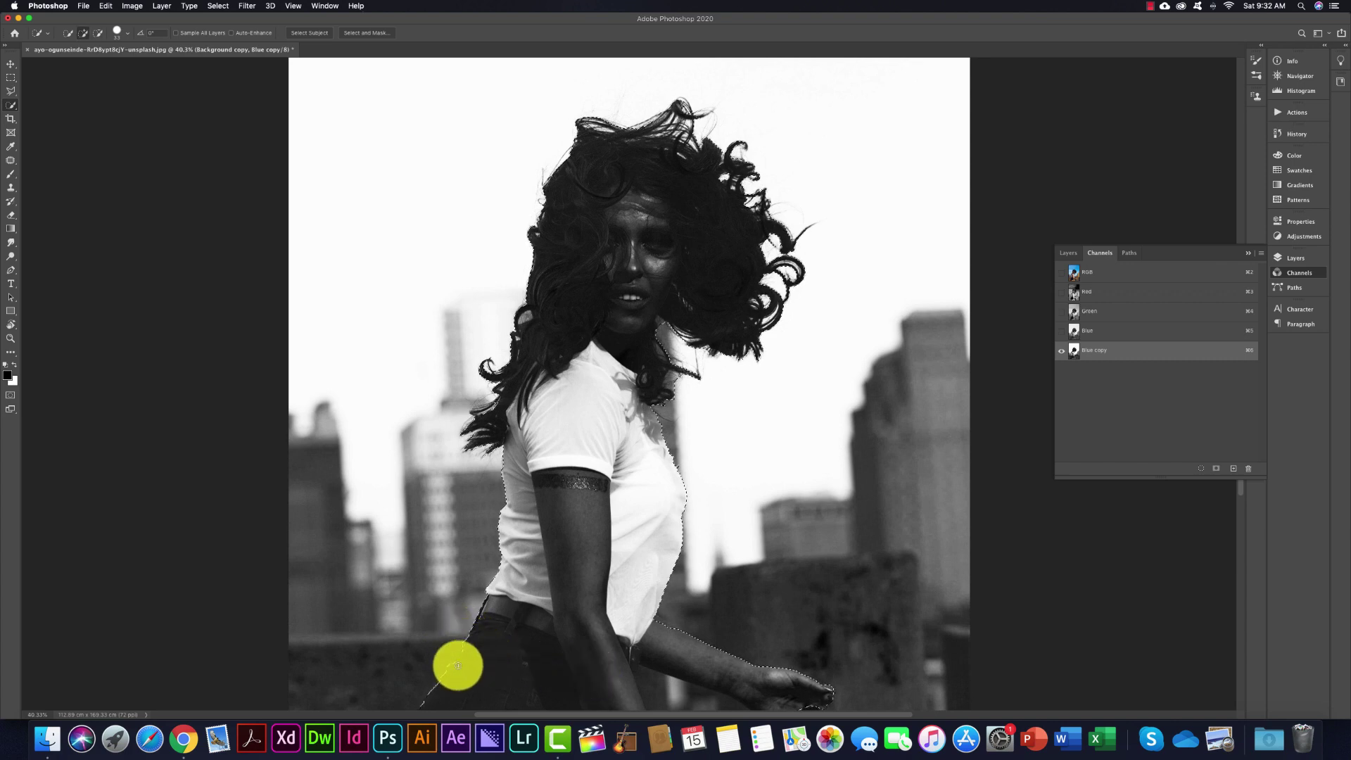
mouse_move(729, 709)
mouse_down()
mouse_move(655, 690)
mouse_move(687, 715)
mouse_move(724, 703)
mouse_move(739, 714)
mouse_up()
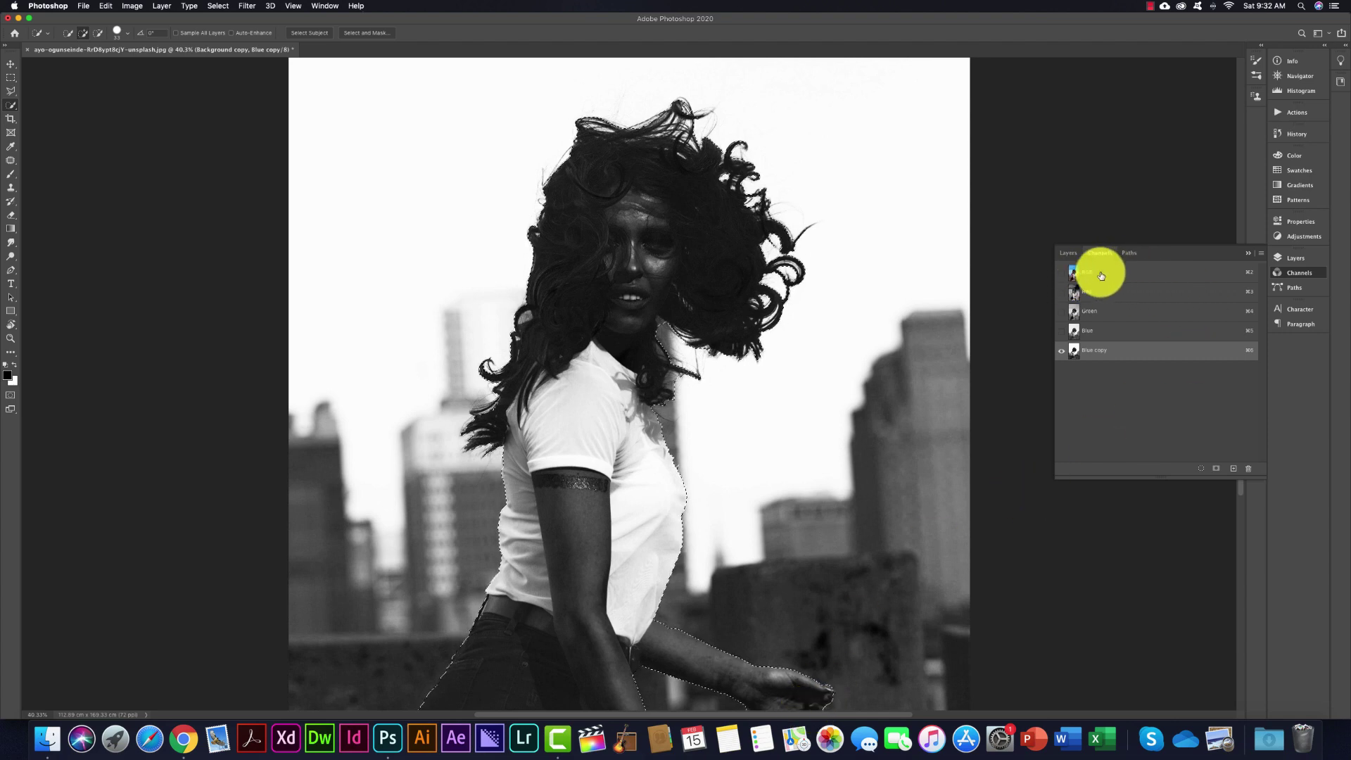
- Copy the selected woman from the RGB image onto a new Layer 1 and hide the backgrounds
click(1135, 277)
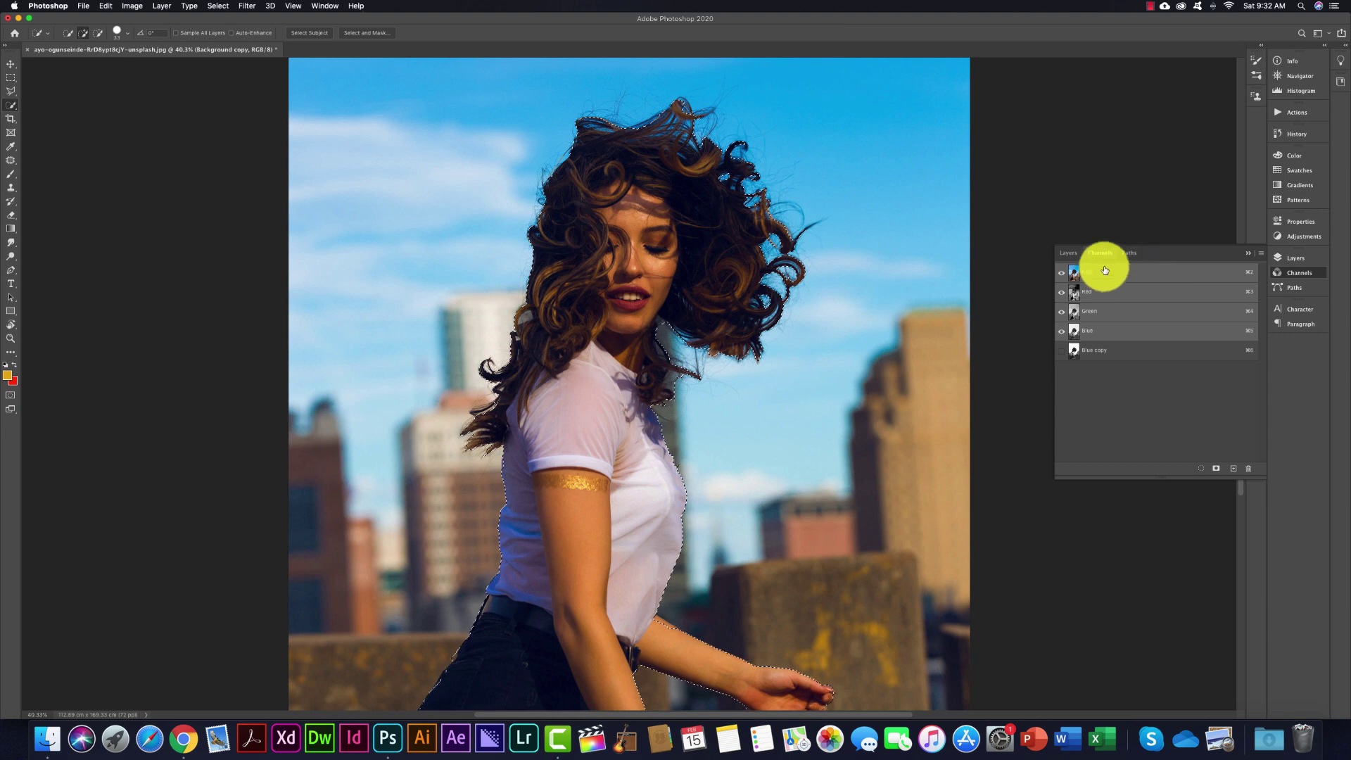
click(1069, 253)
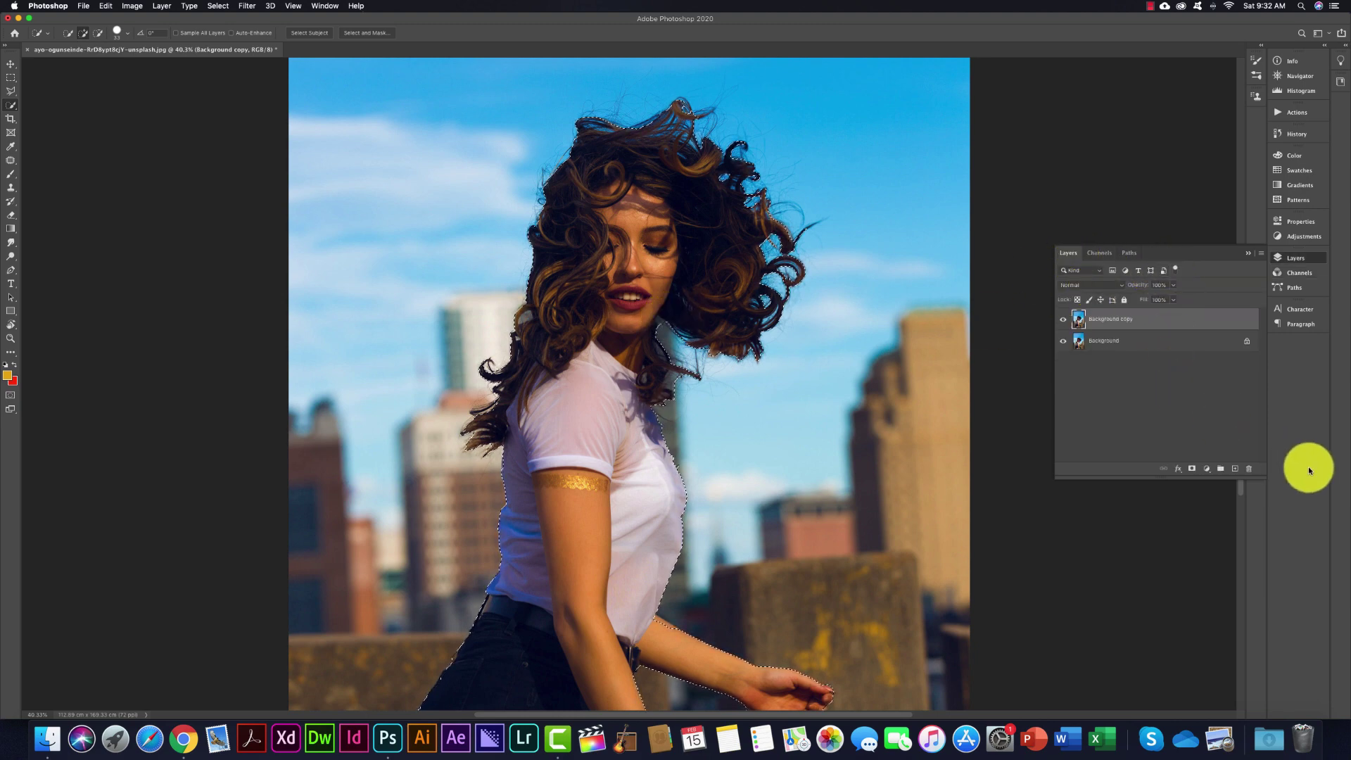
key(super+j)
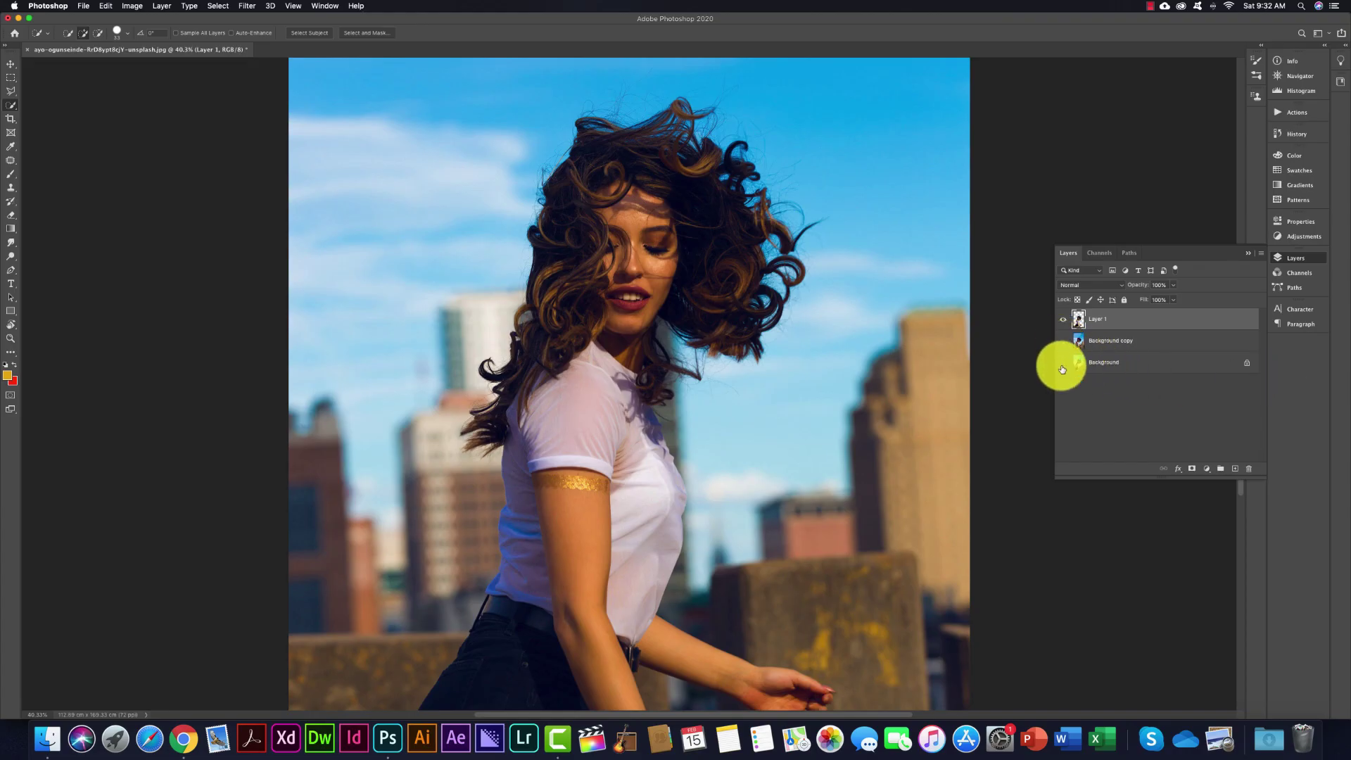
drag(1063, 362, 1063, 340)
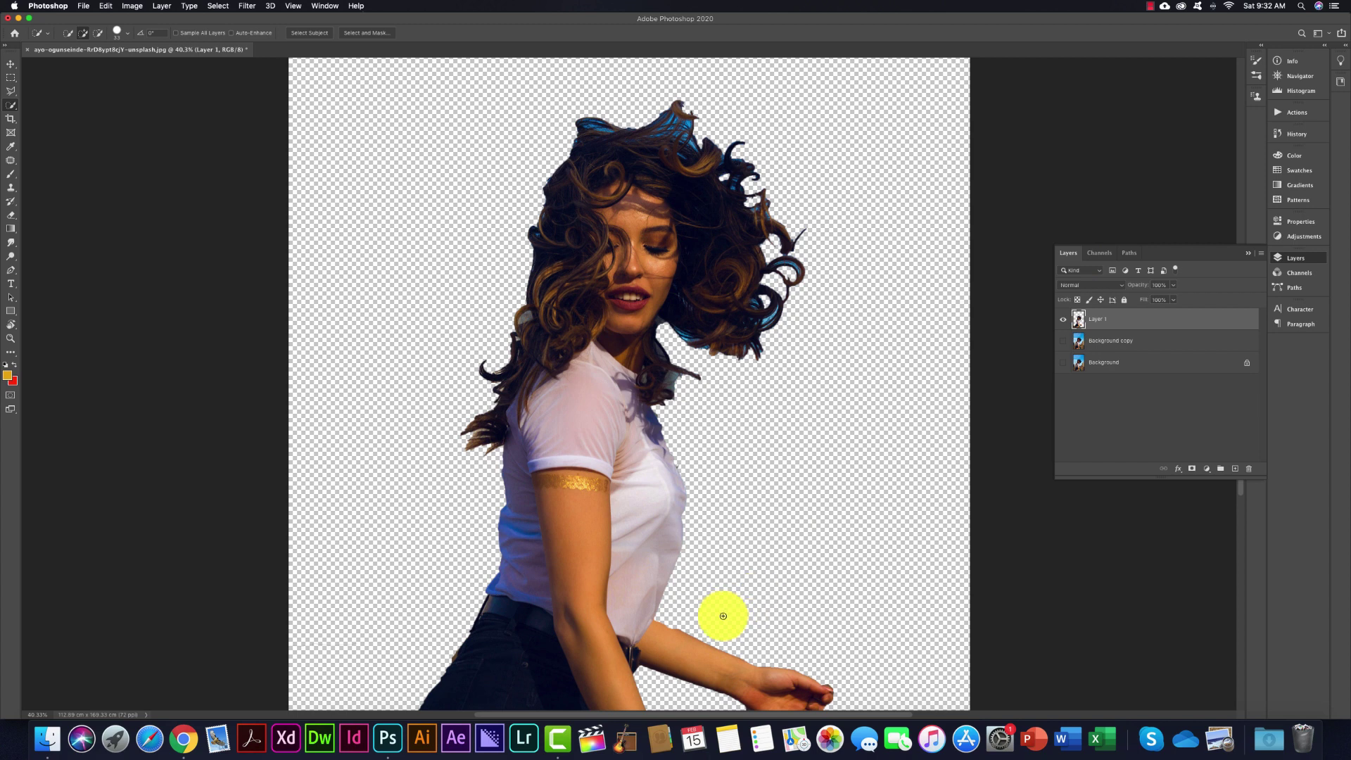
- Zoom in on the arm edge to inspect the cut-out
key(z)
drag(616, 617, 754, 648)
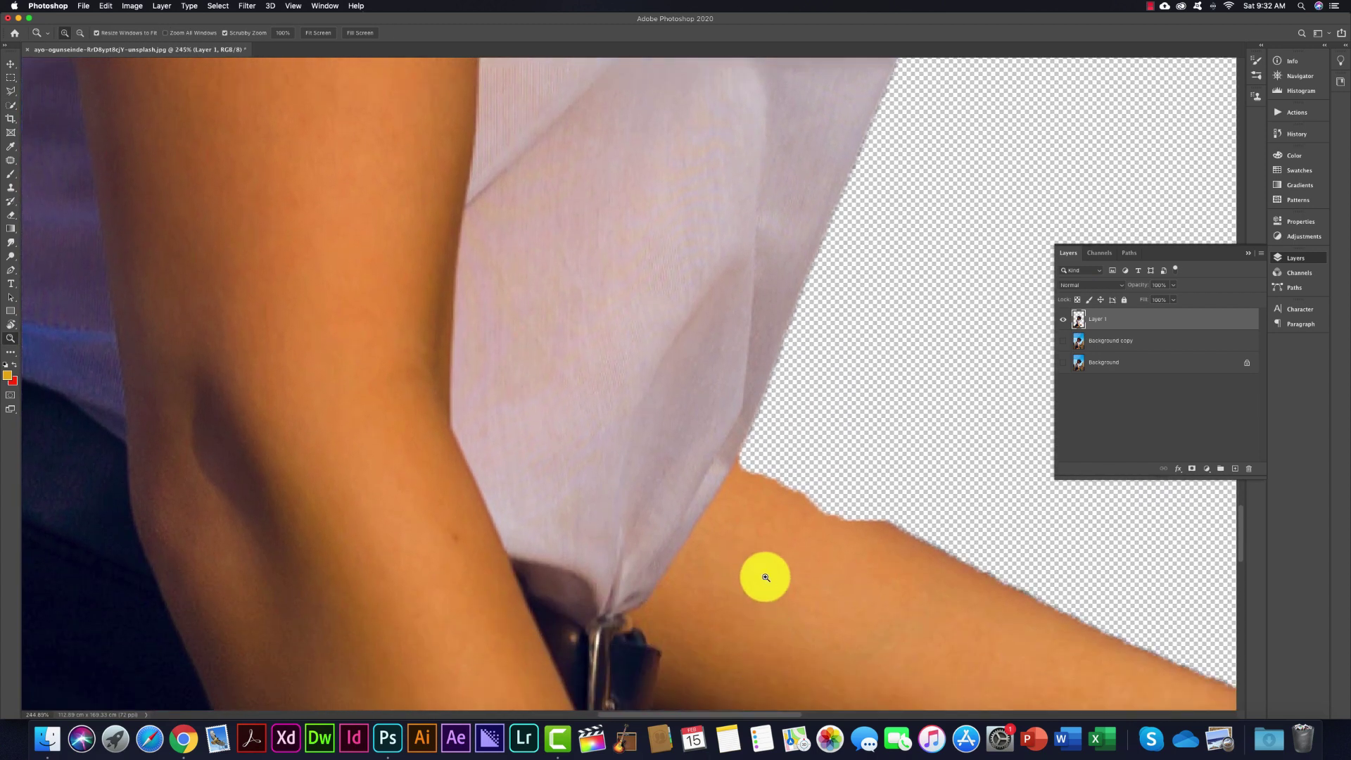
scroll(765, 578, up, 5)
scroll(766, 579, down, 5)
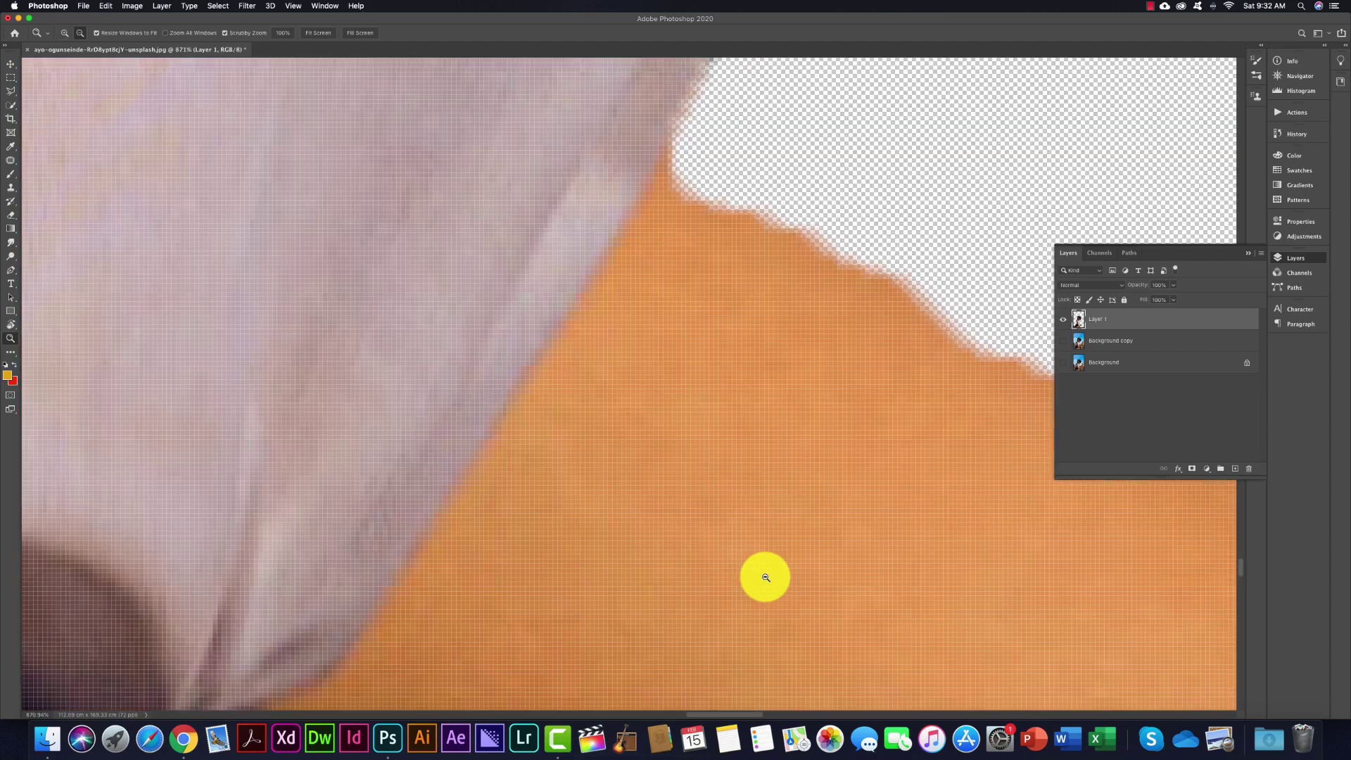
scroll(765, 579, down, 10)
scroll(765, 578, up, 3)
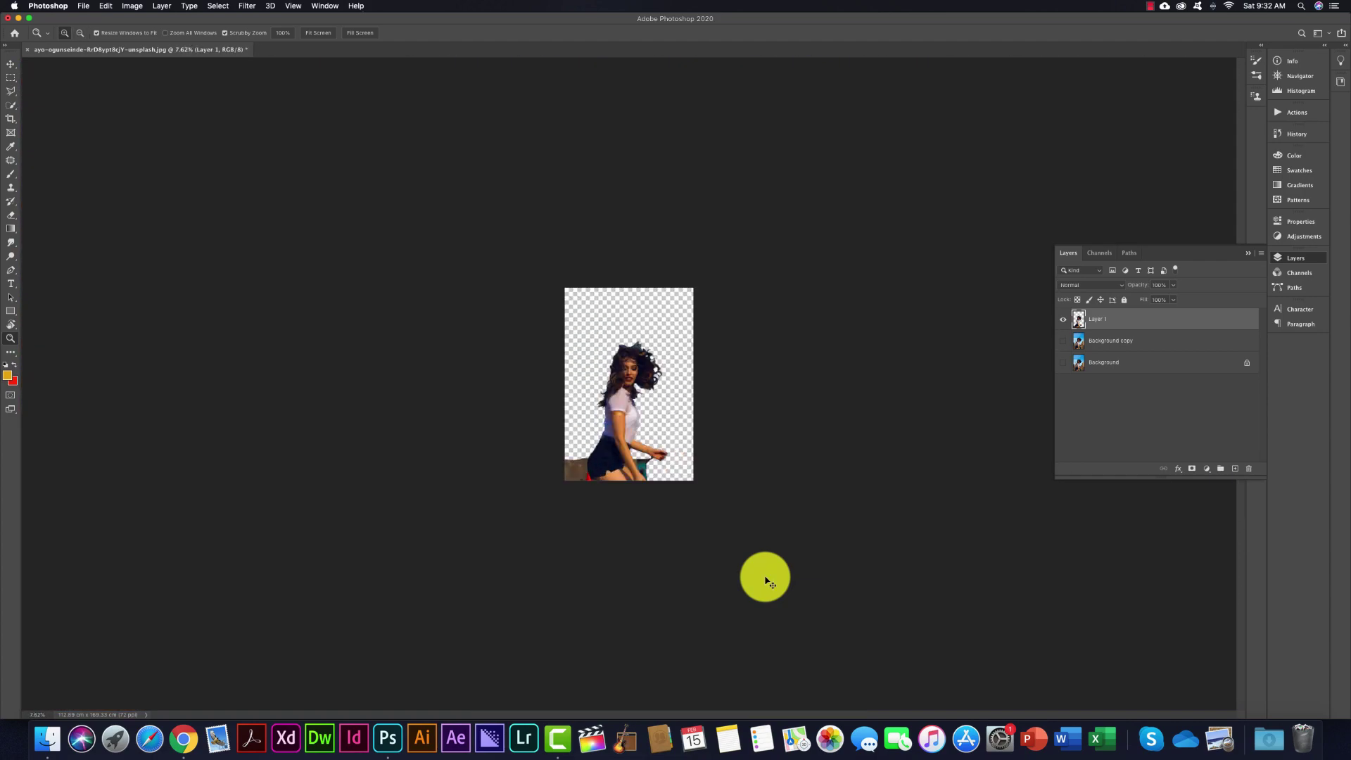
scroll(768, 581, up, 2)
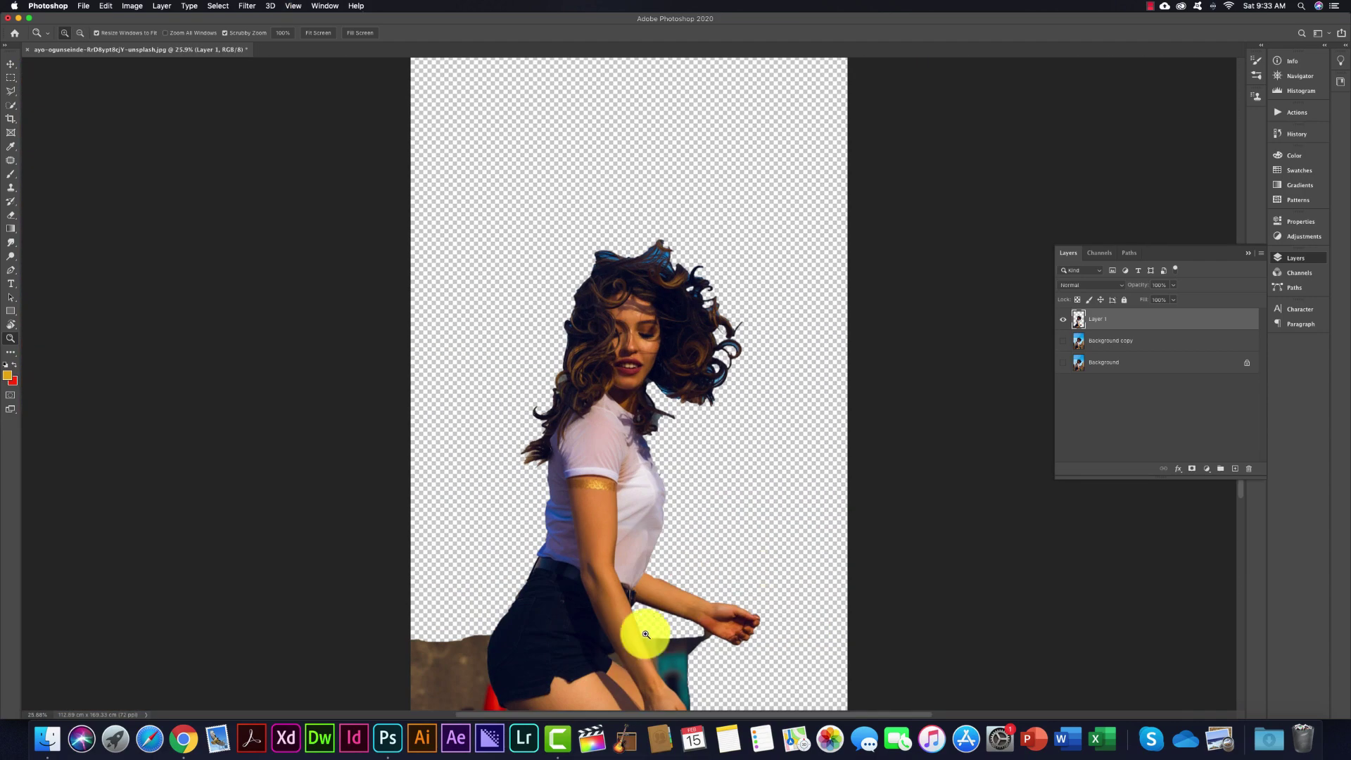
scroll(654, 584, up, 1)
scroll(669, 595, up, 2)
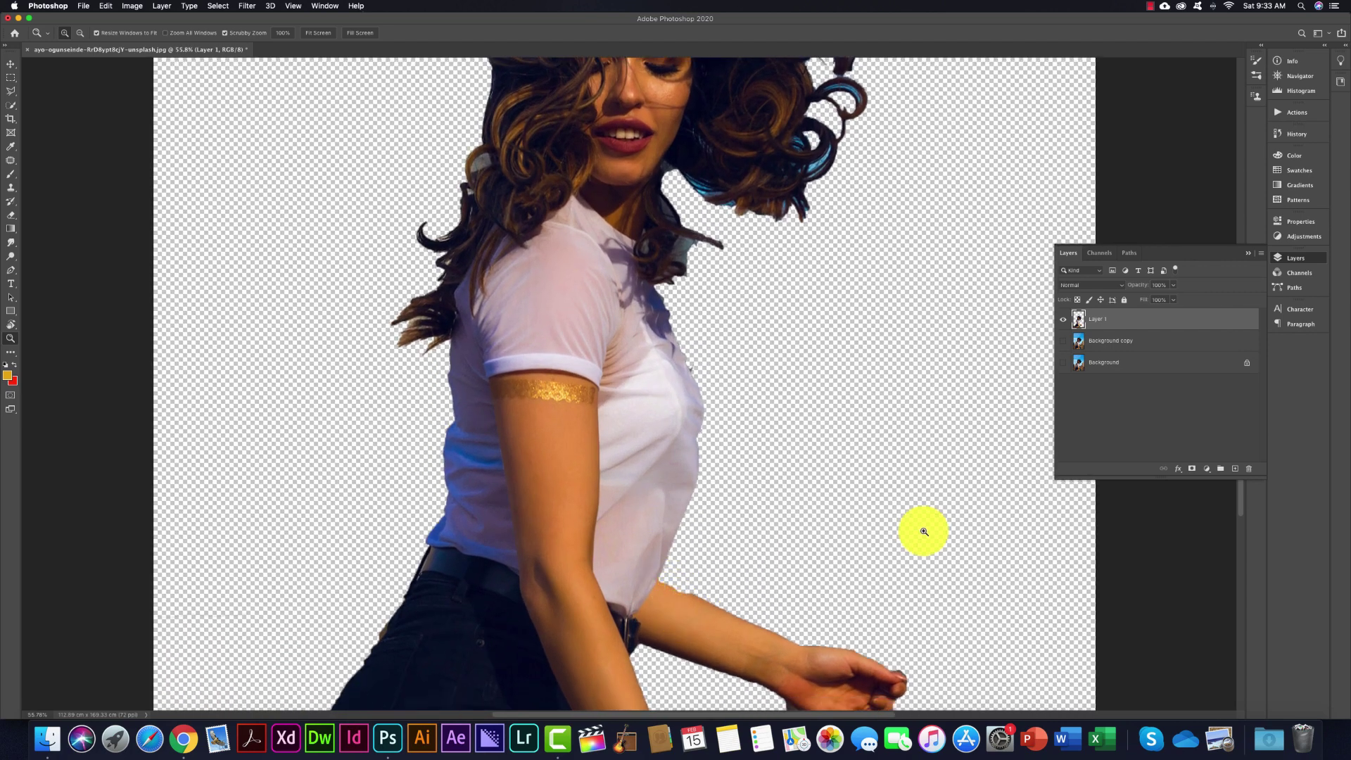
- Toggle the city background layers on and off to compare the cut-out
click(1063, 340)
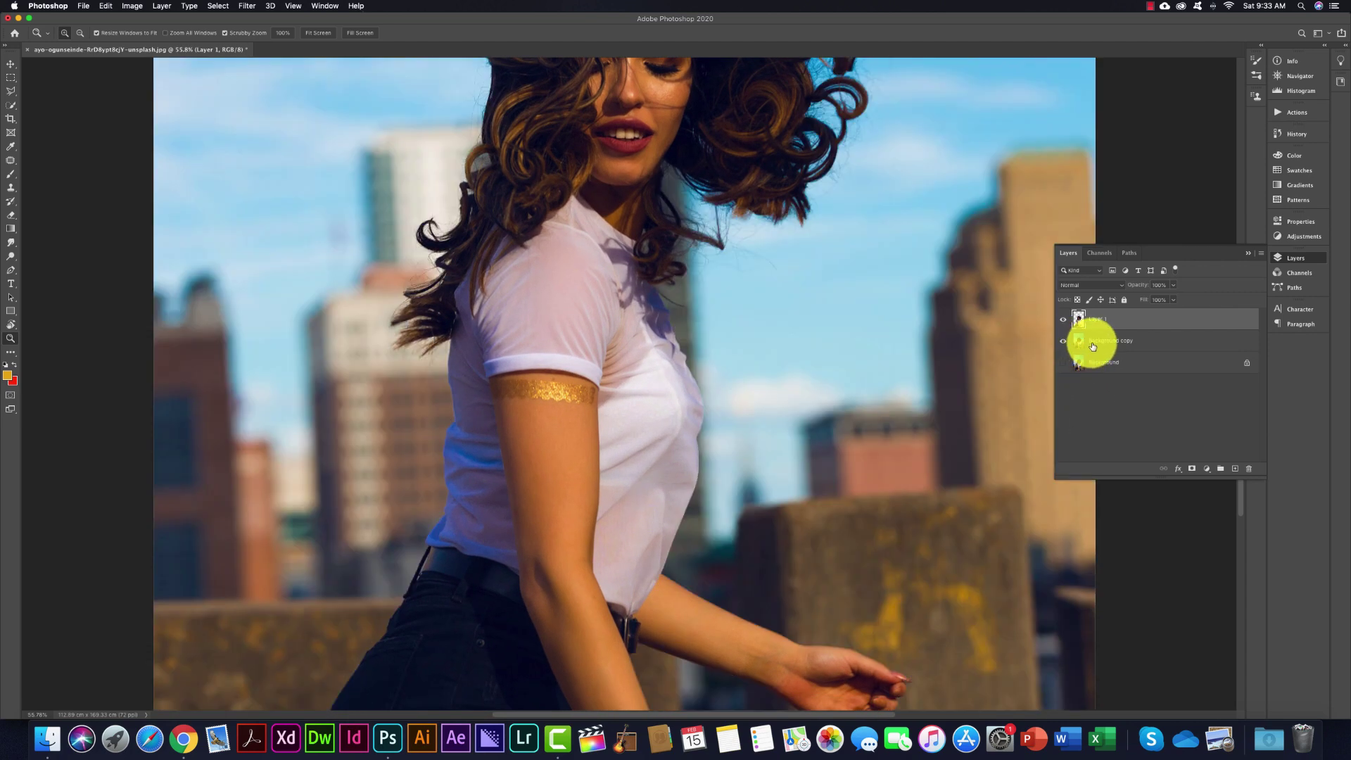
click(1081, 345)
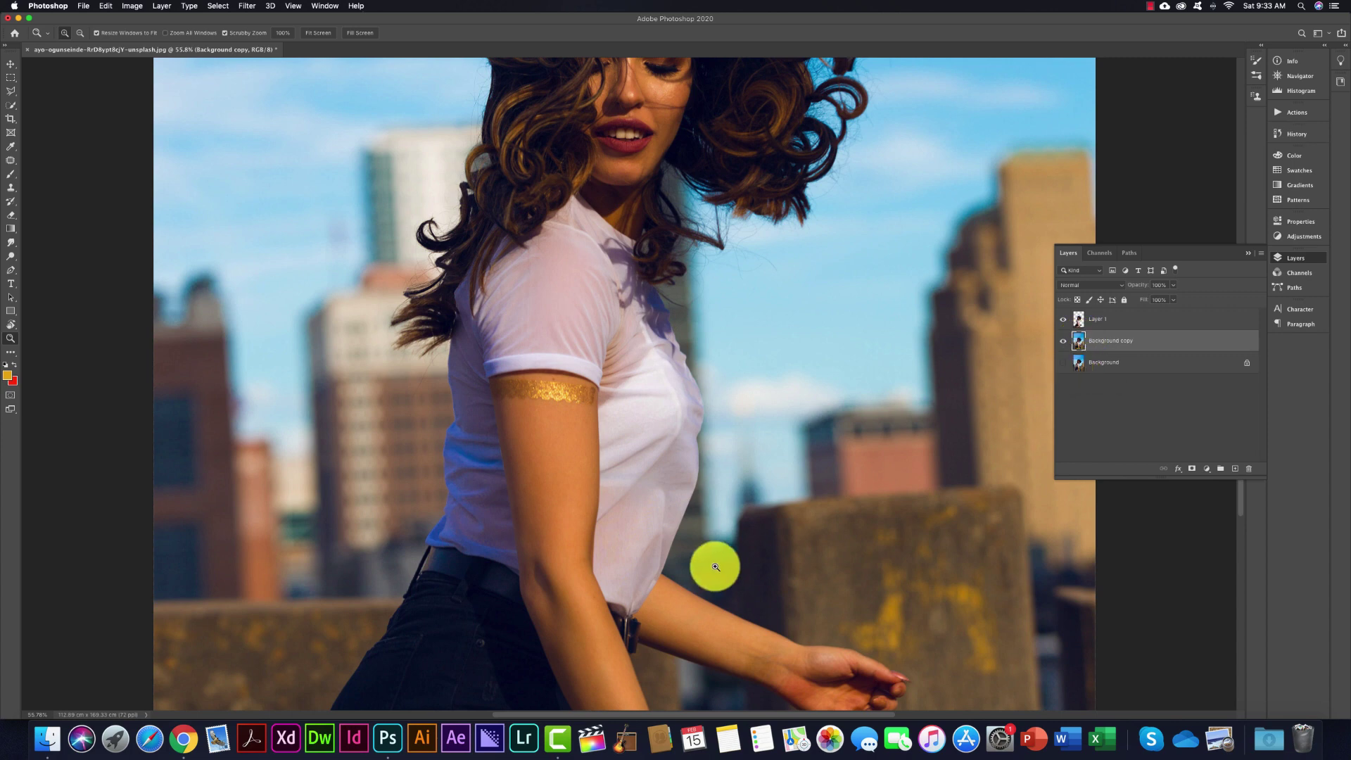
click(1063, 319)
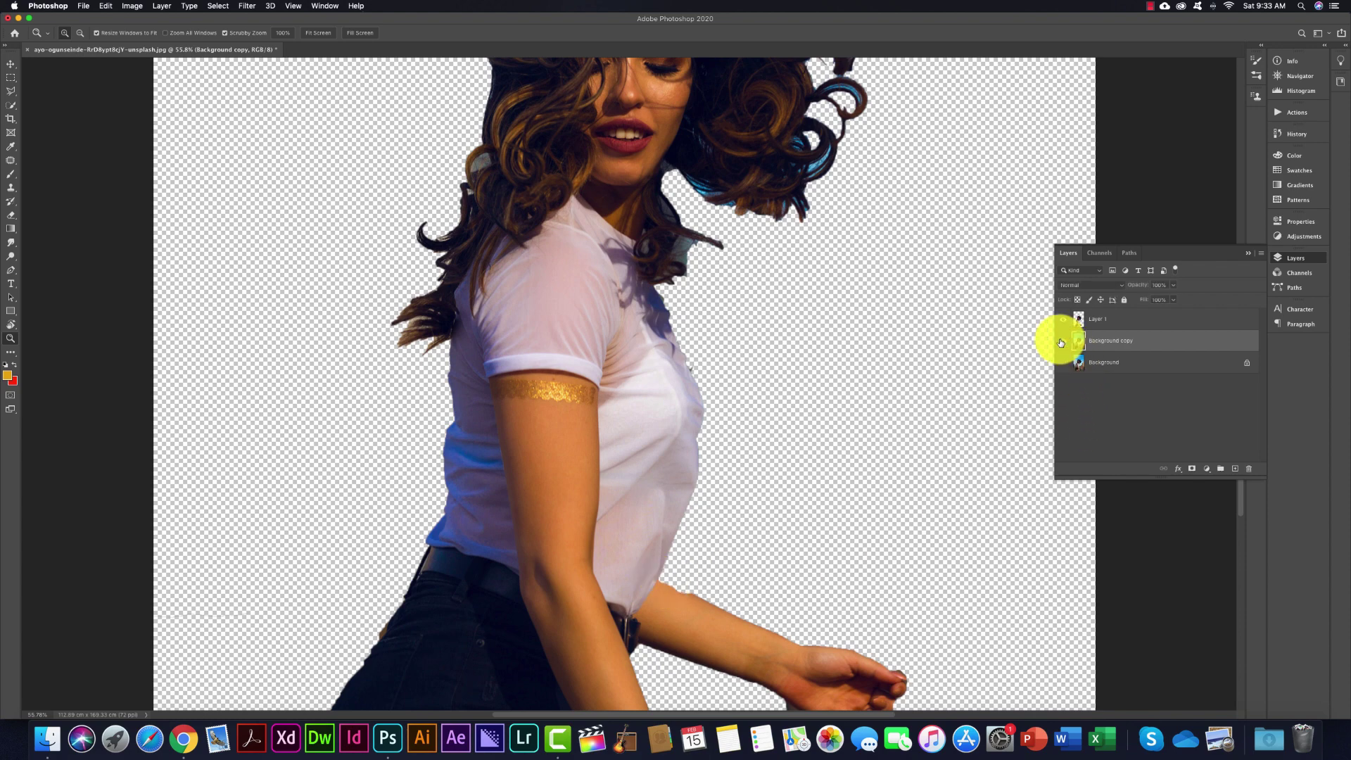
click(1063, 341)
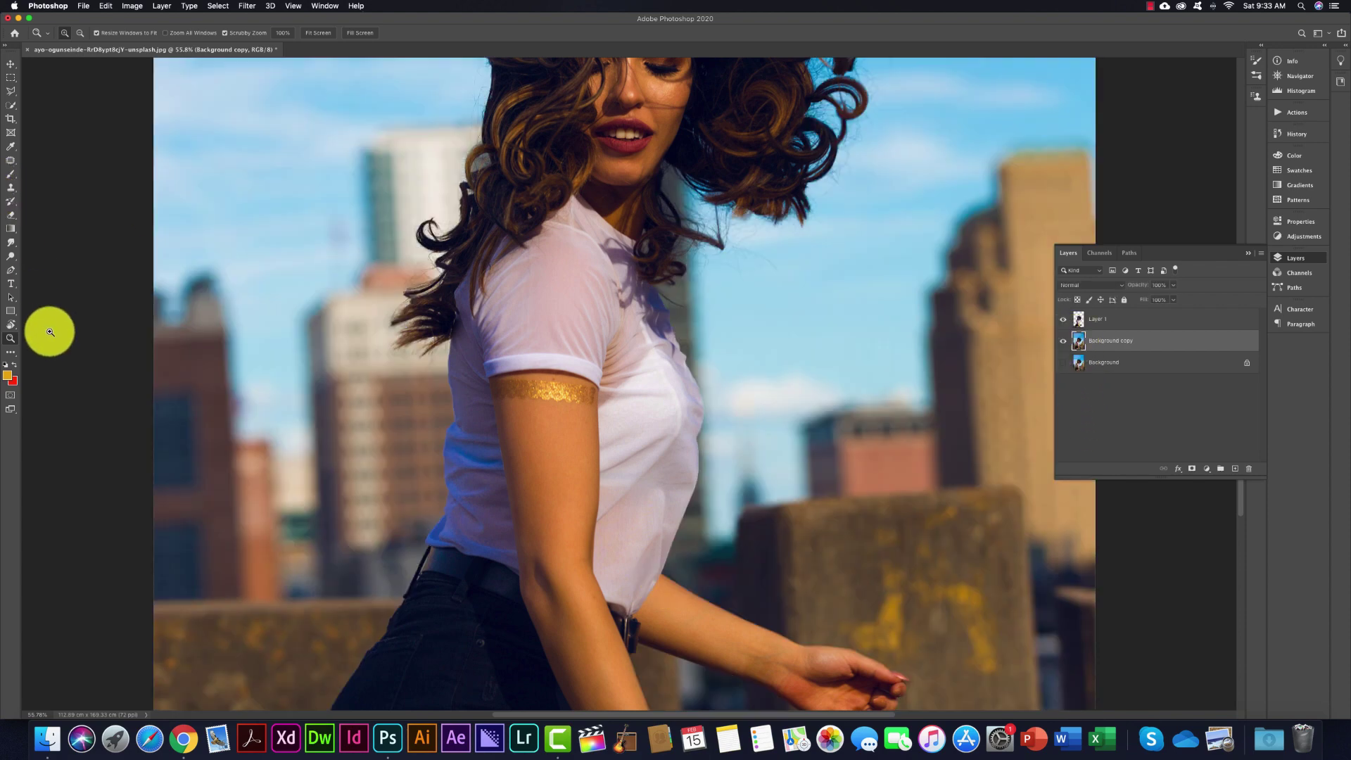
- Copy the missing gap beside the lower arm from Background copy onto a new layer
click(10, 95)
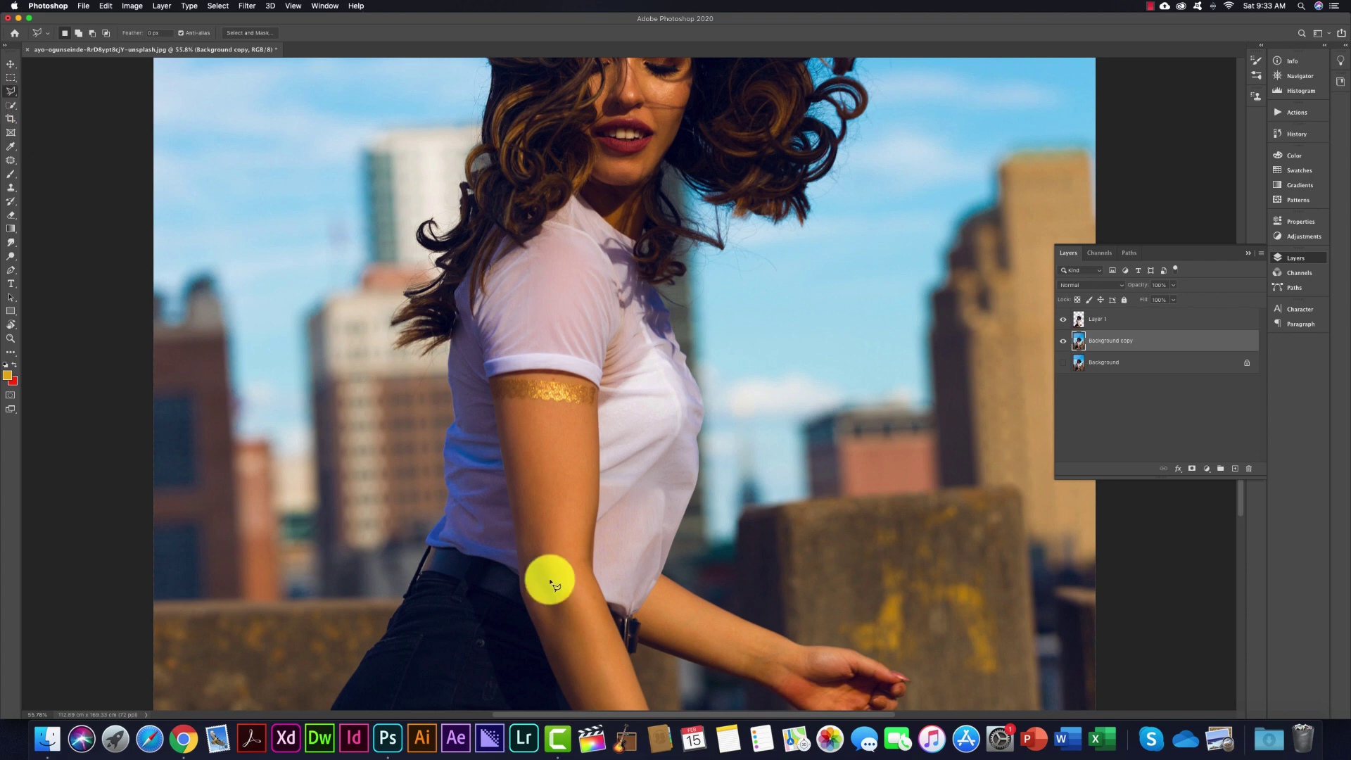
click(662, 577)
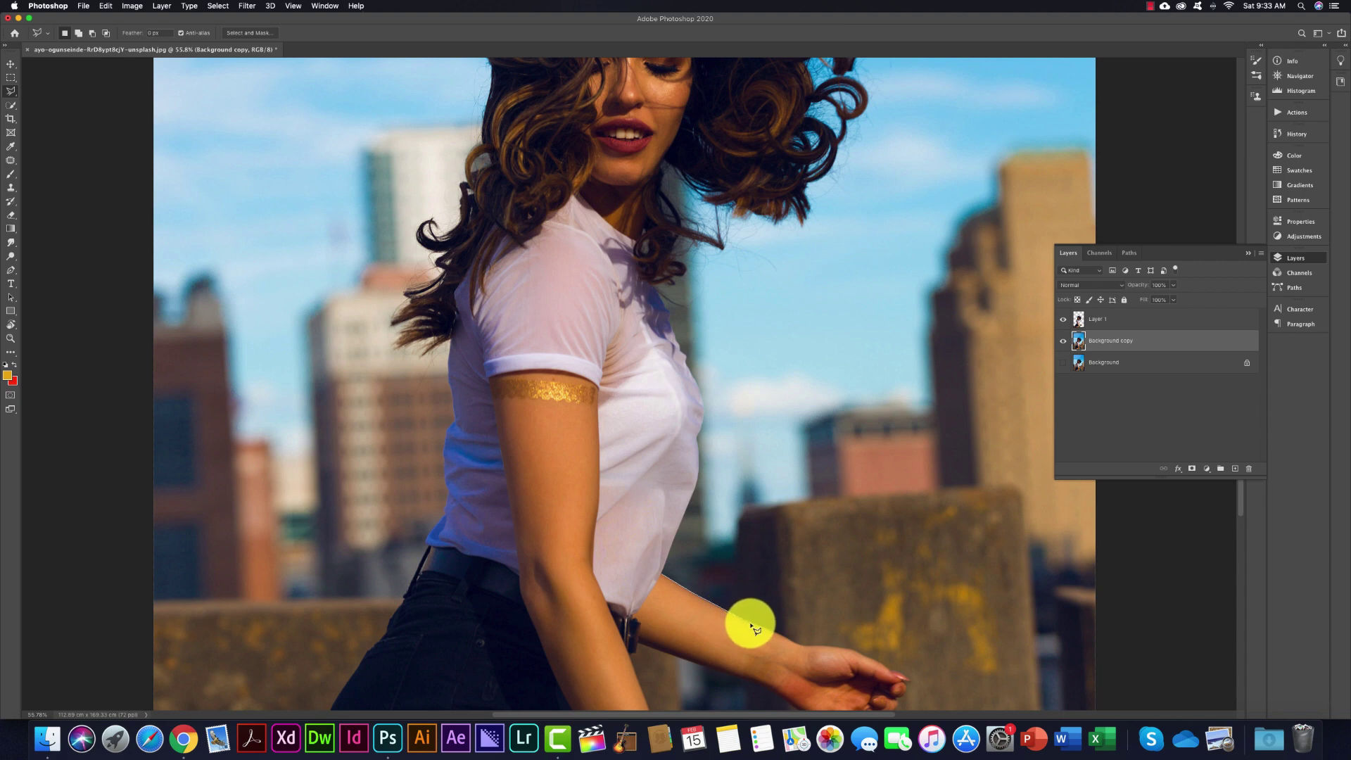
click(750, 623)
click(710, 635)
click(676, 626)
click(661, 577)
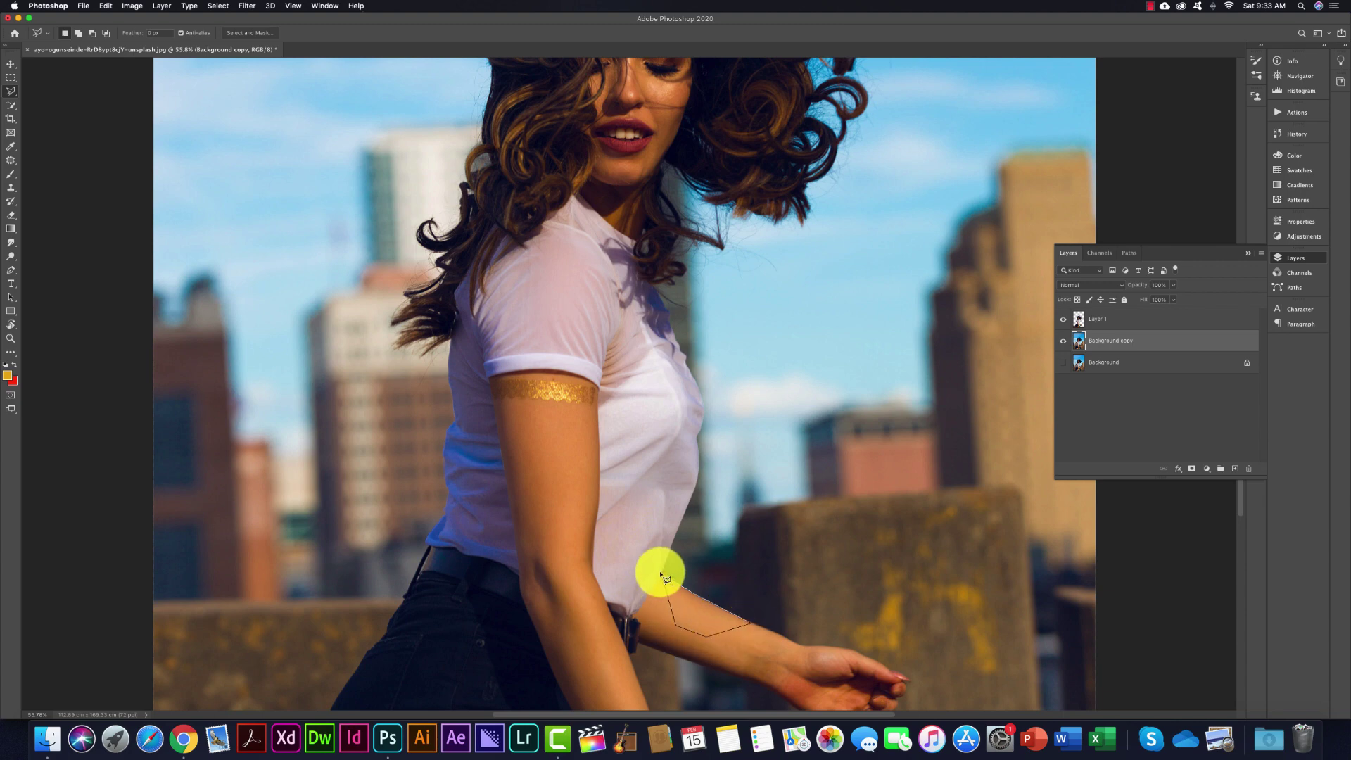
key(super+j)
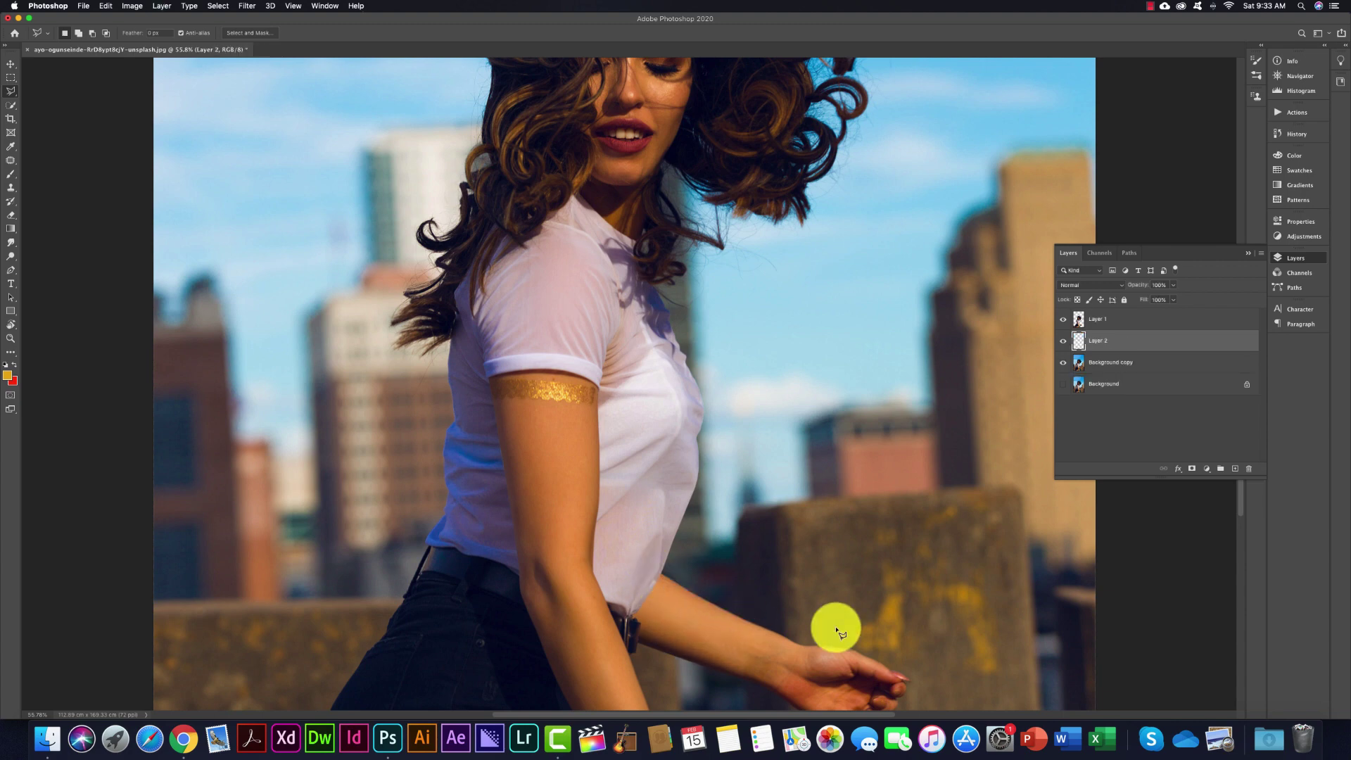
click(1063, 362)
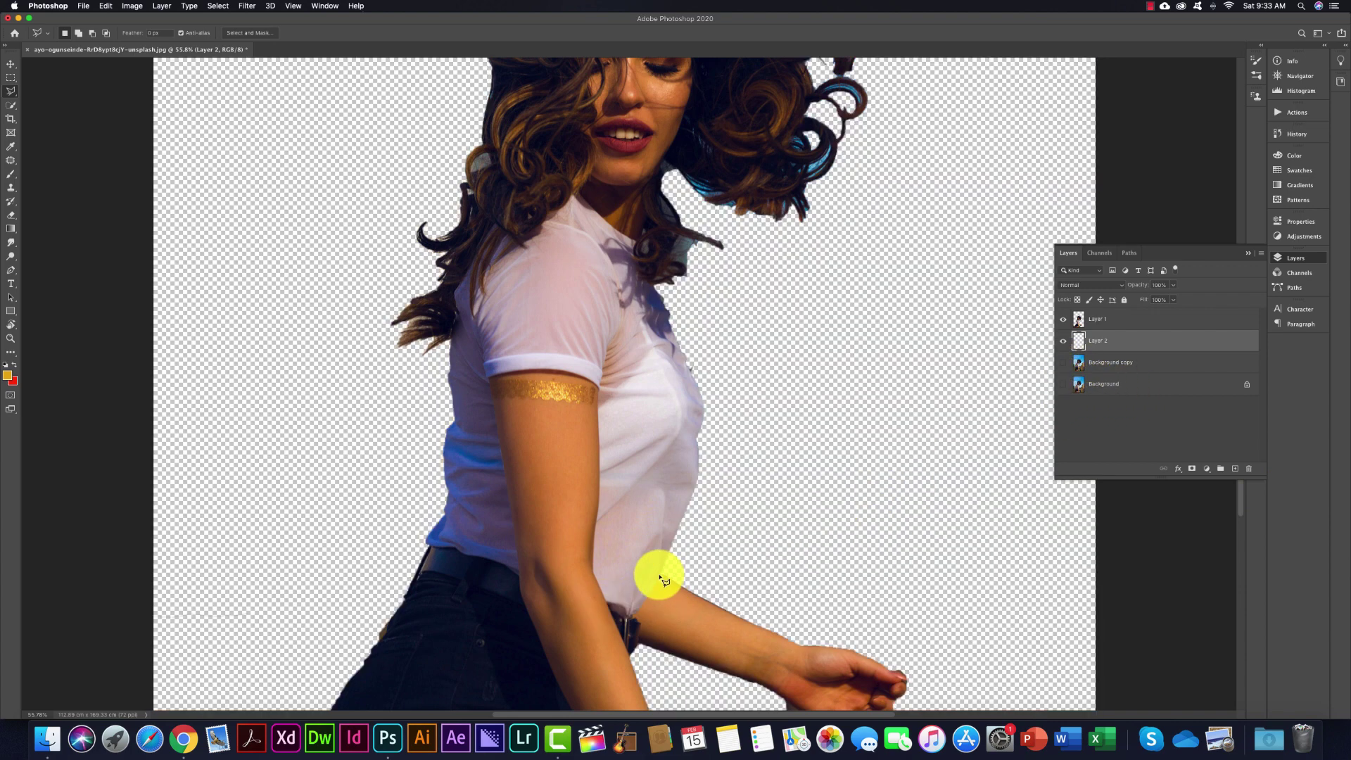
click(1063, 362)
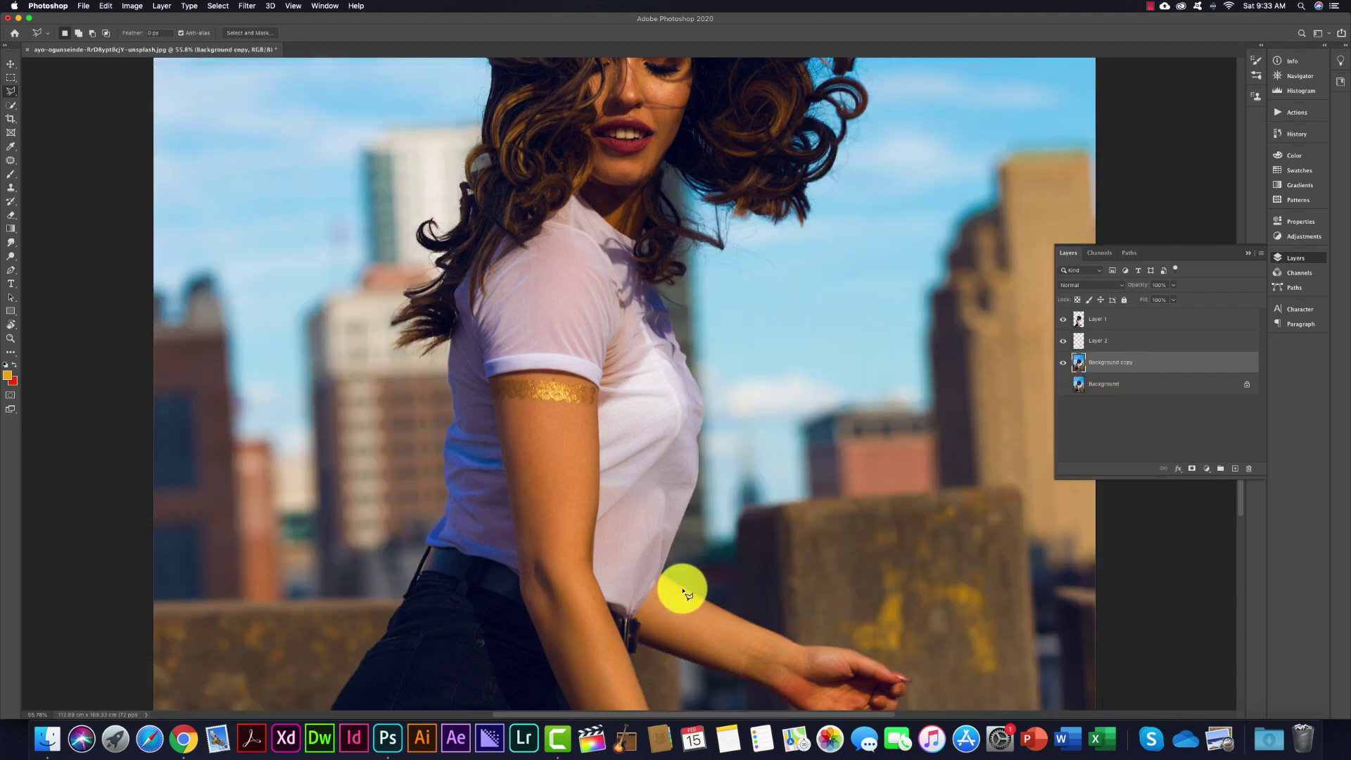
- Copy a small triangular arm patch, then merge Layers 1–3 into Layer 1
click(683, 592)
click(648, 567)
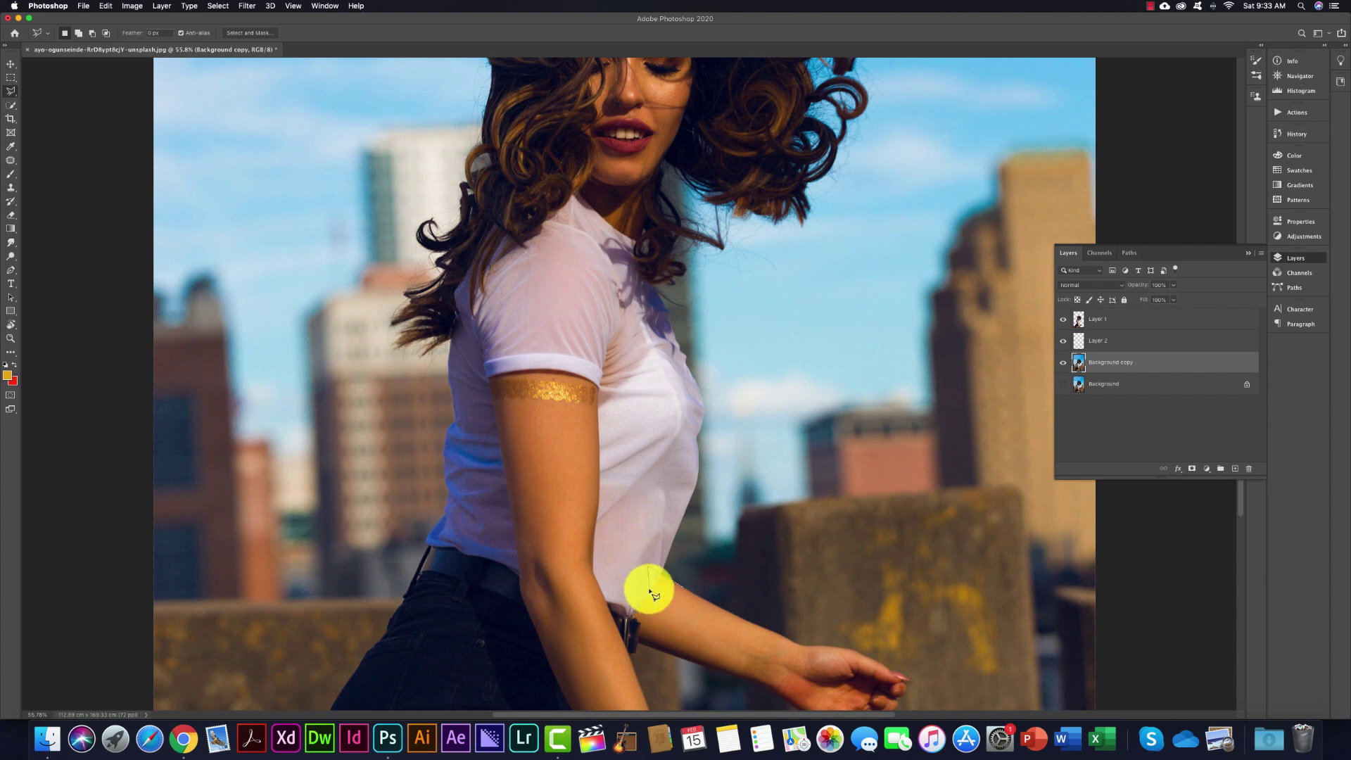
click(683, 592)
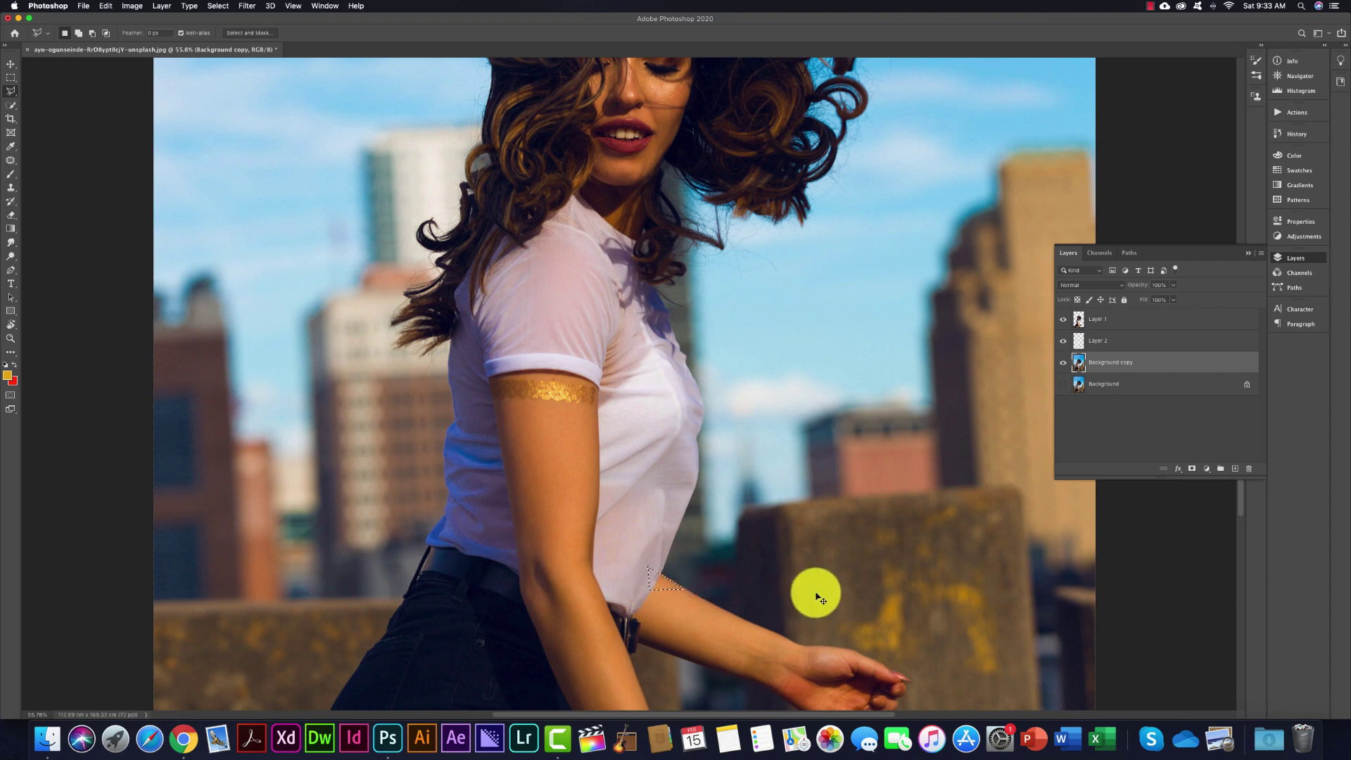
key(super+j)
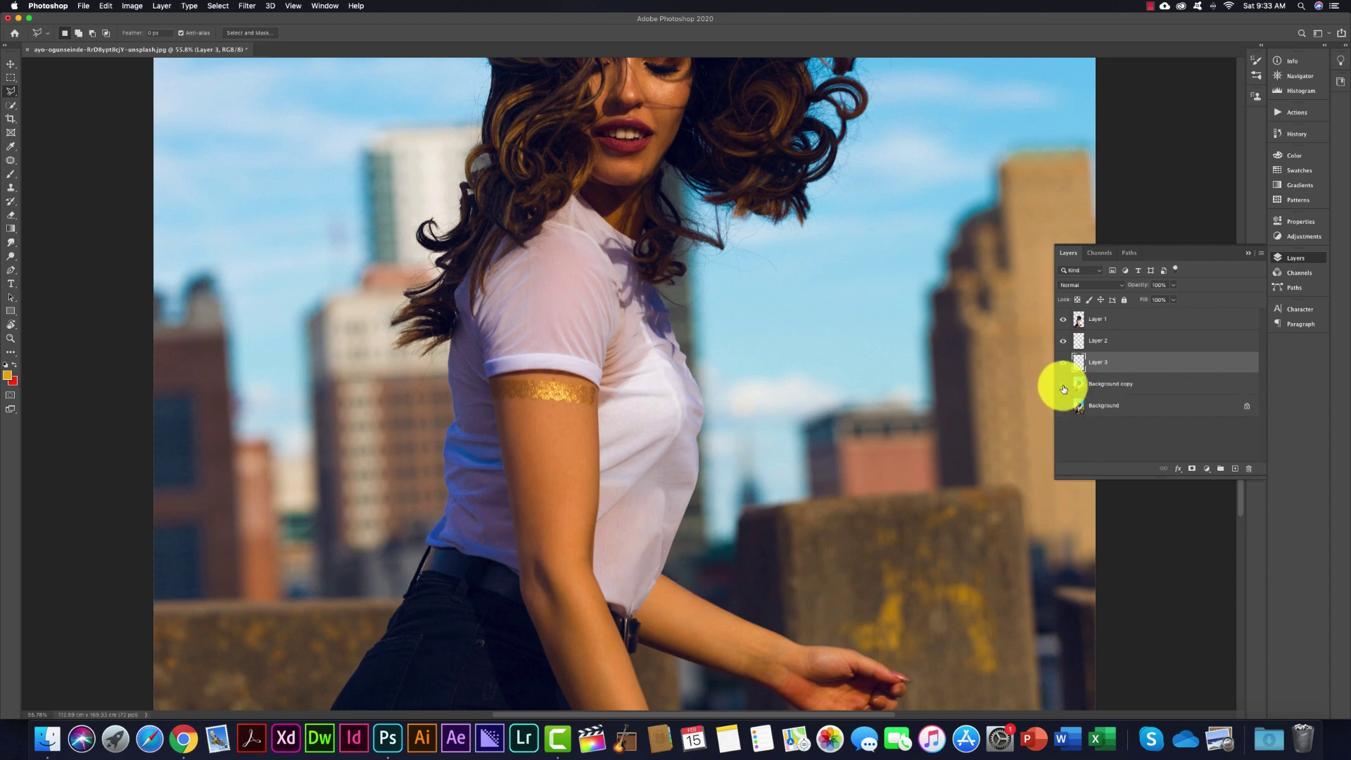
click(1063, 385)
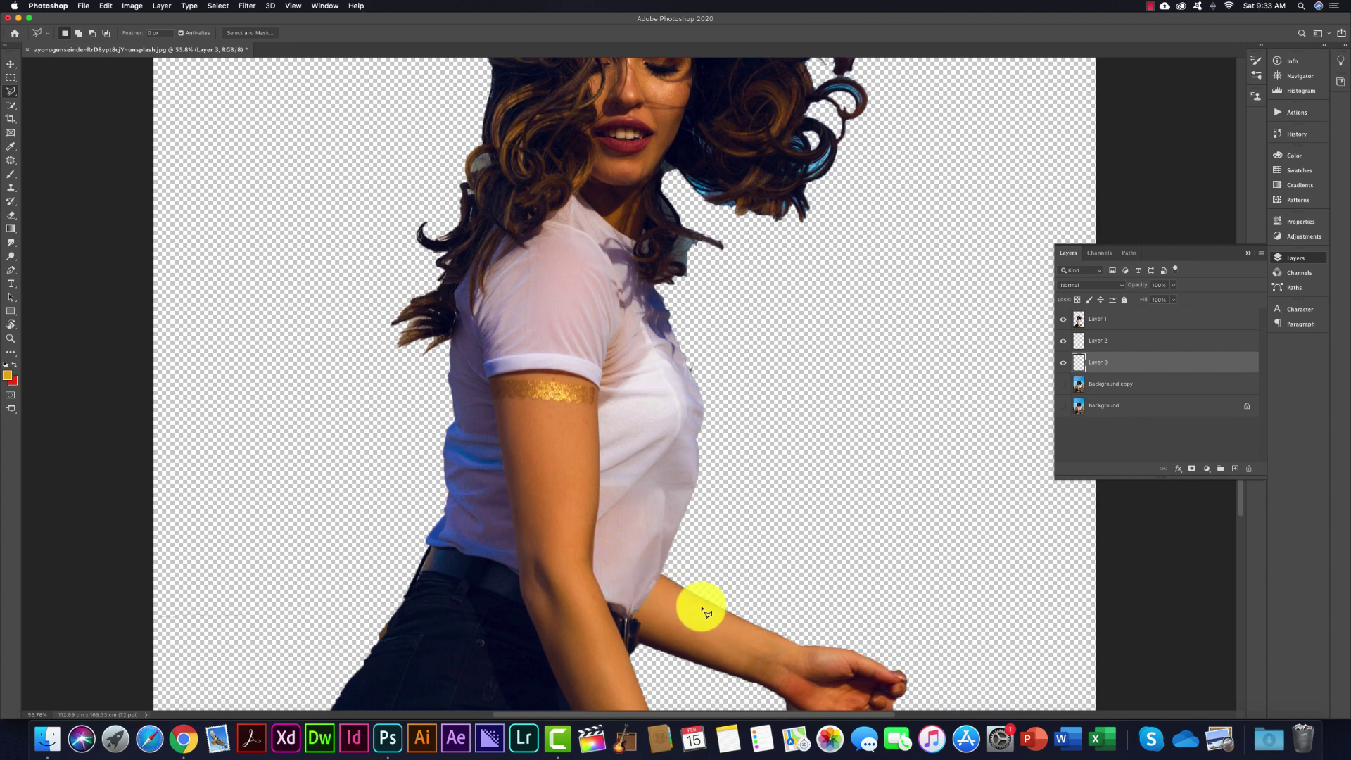
shift+click(1082, 318)
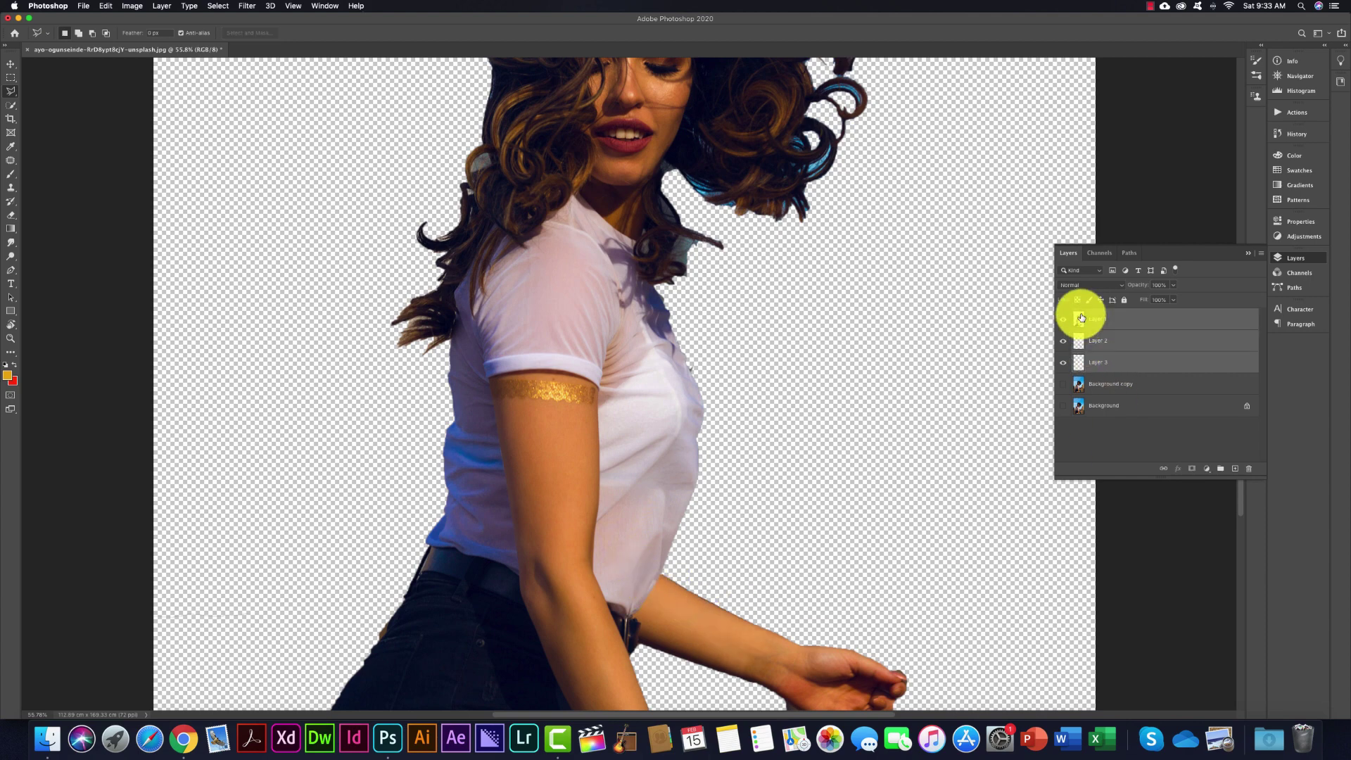
key(super+e)
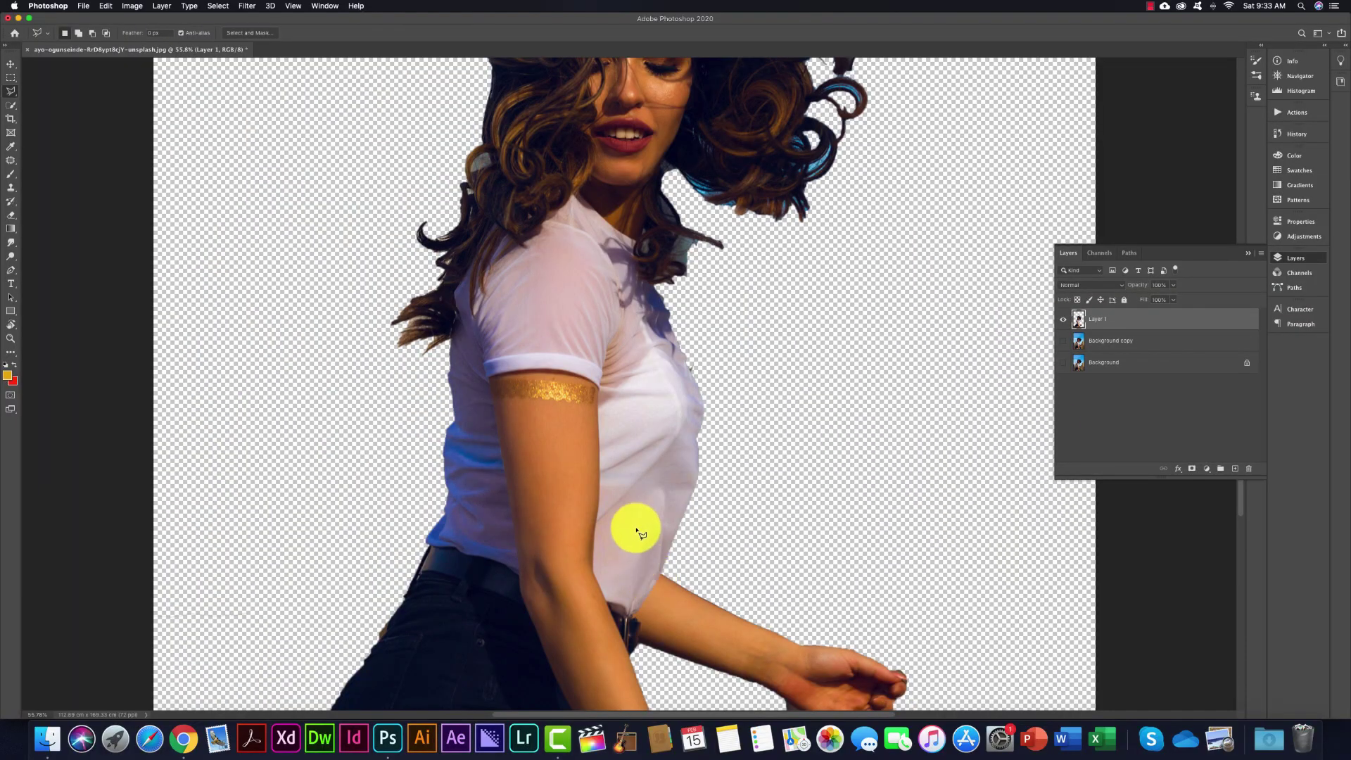
- Outline the background chunk between the arm and leg, delete it, and deselect
scroll(637, 532, down, 4)
scroll(637, 531, down, 2)
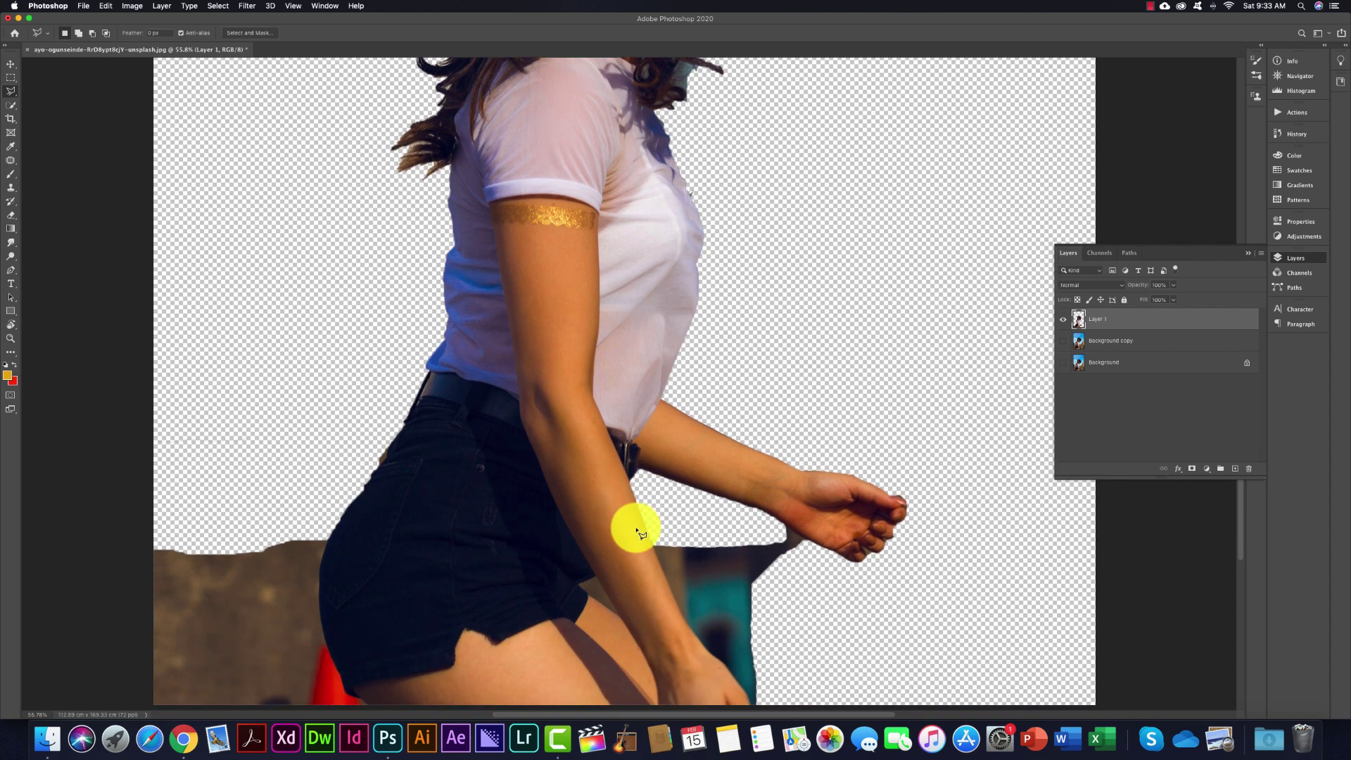
scroll(637, 532, down, 5)
scroll(636, 531, up, 5)
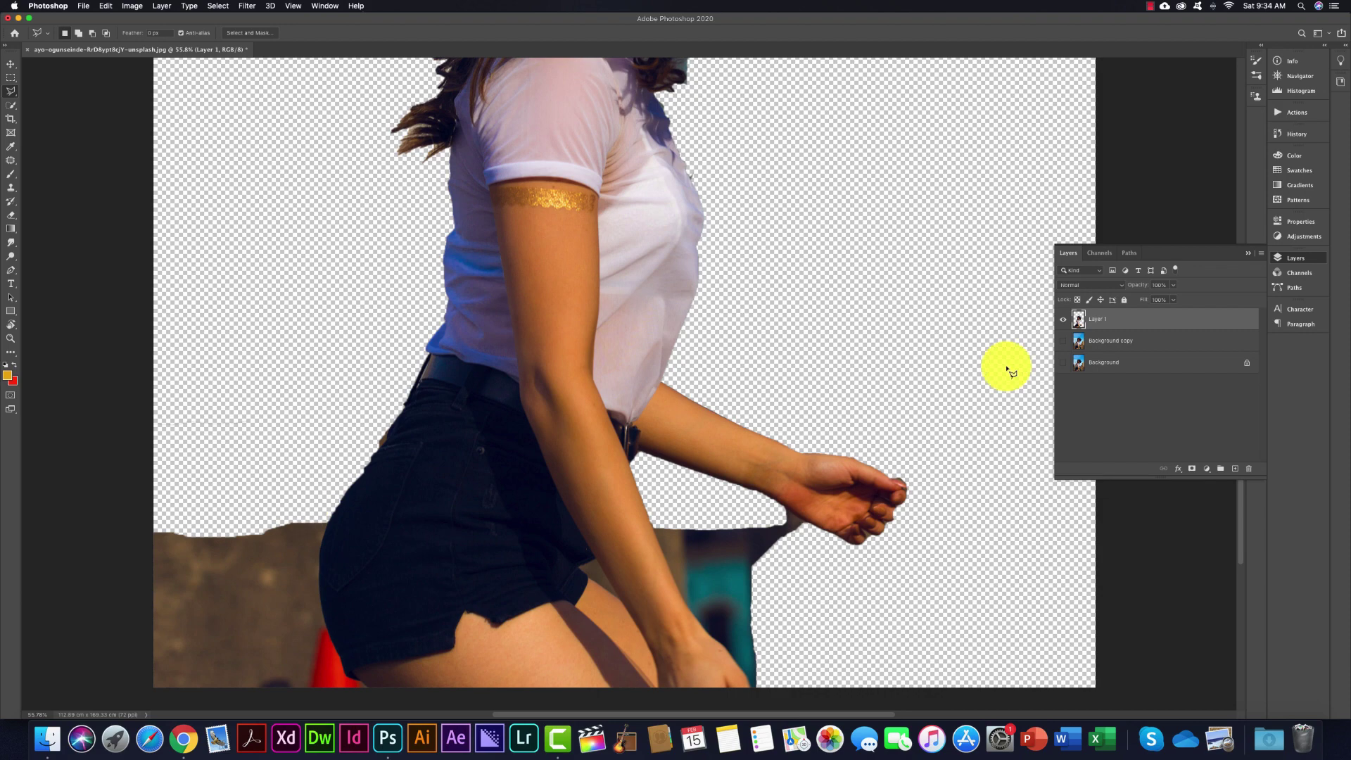
scroll(795, 457, up, 5)
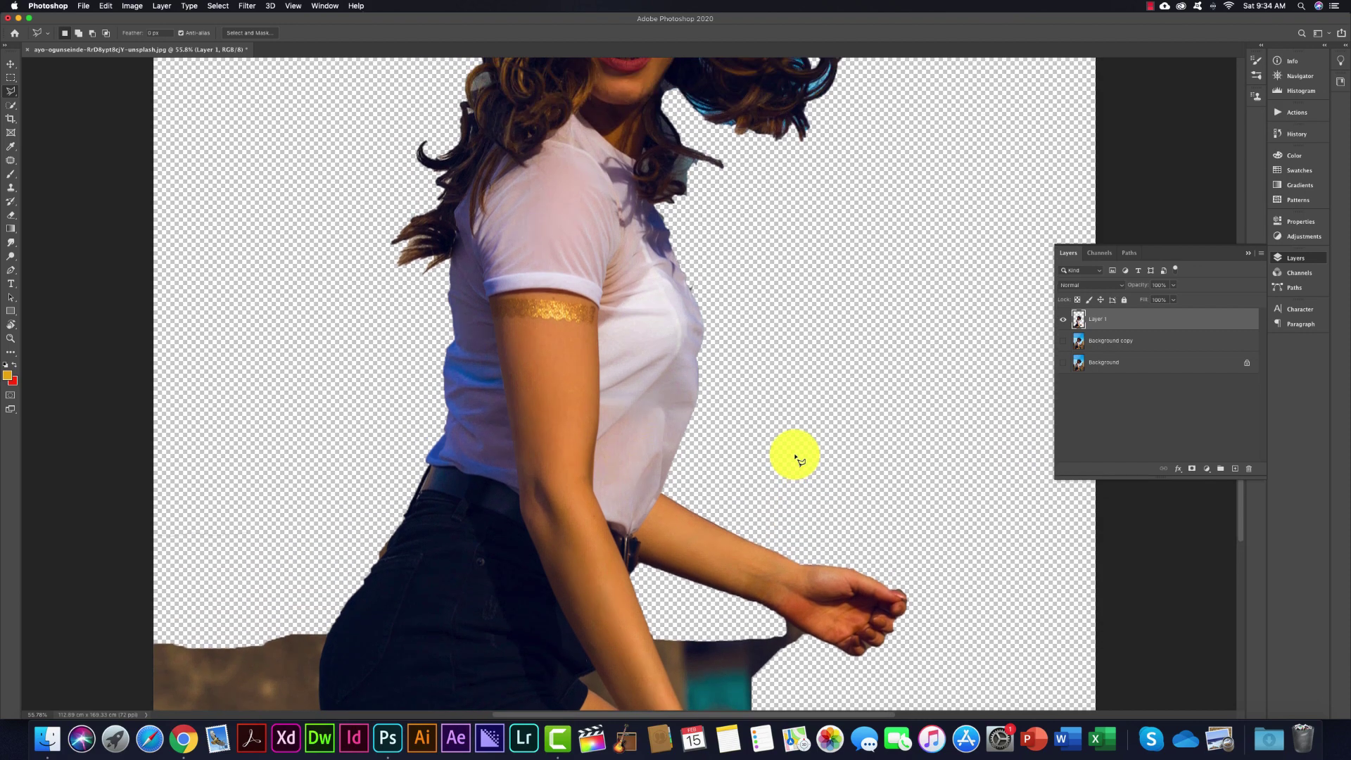
scroll(795, 457, down, 7)
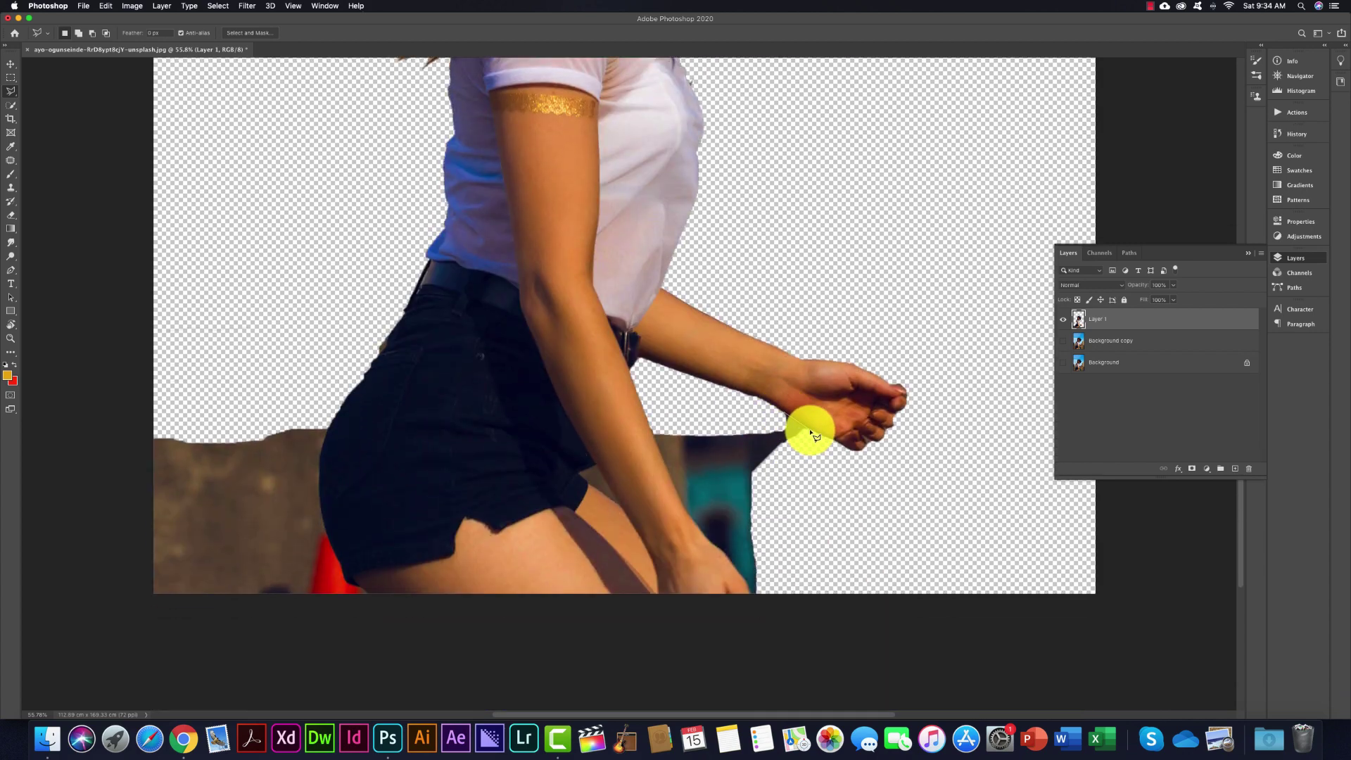
click(810, 431)
click(772, 505)
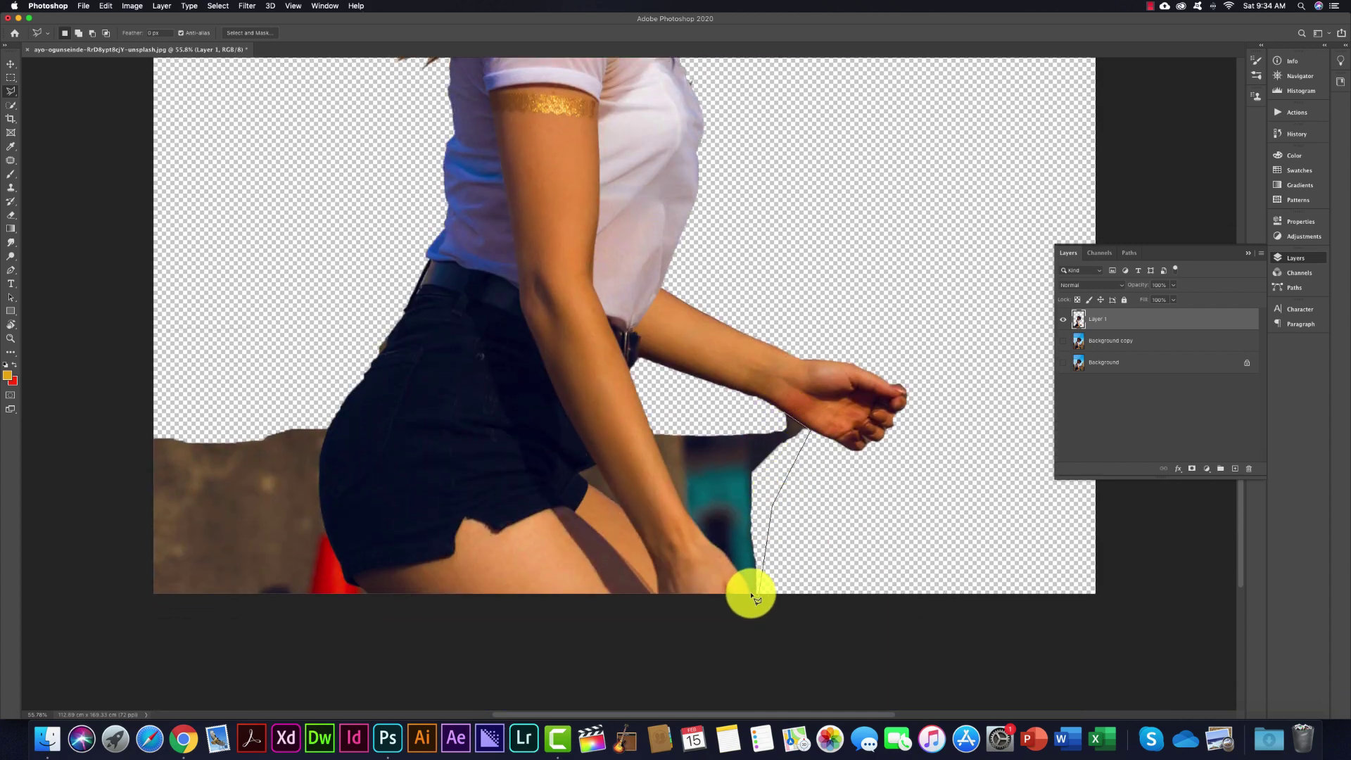
click(757, 594)
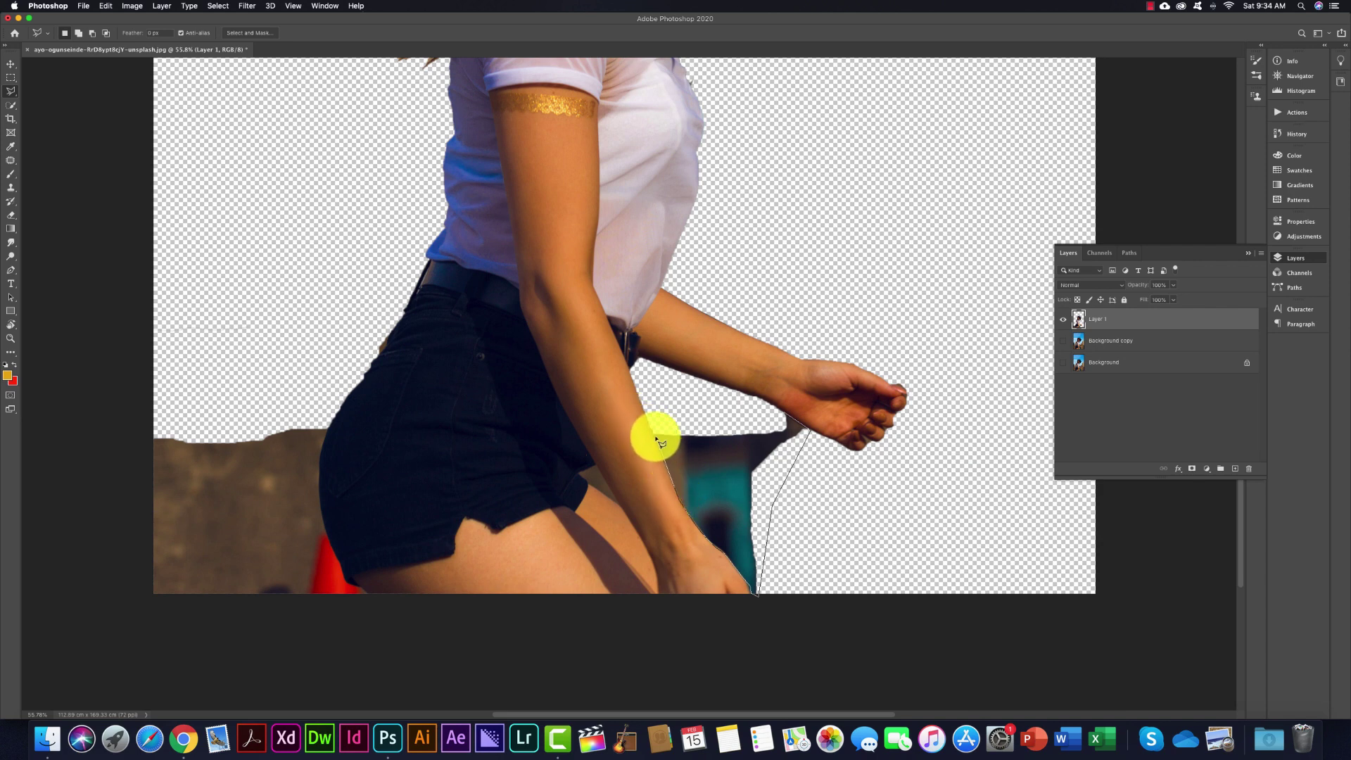
click(653, 431)
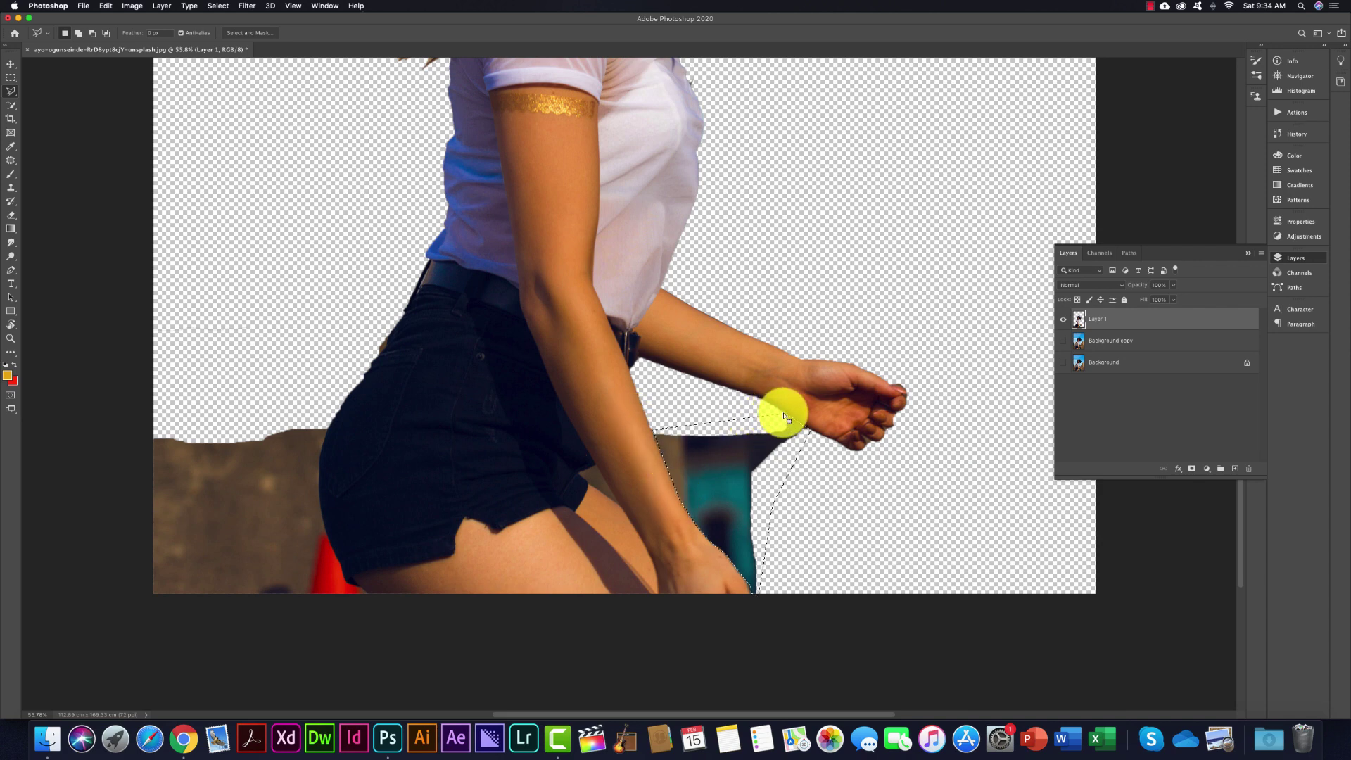
click(784, 416)
key(Delete)
key(ctrl+d)
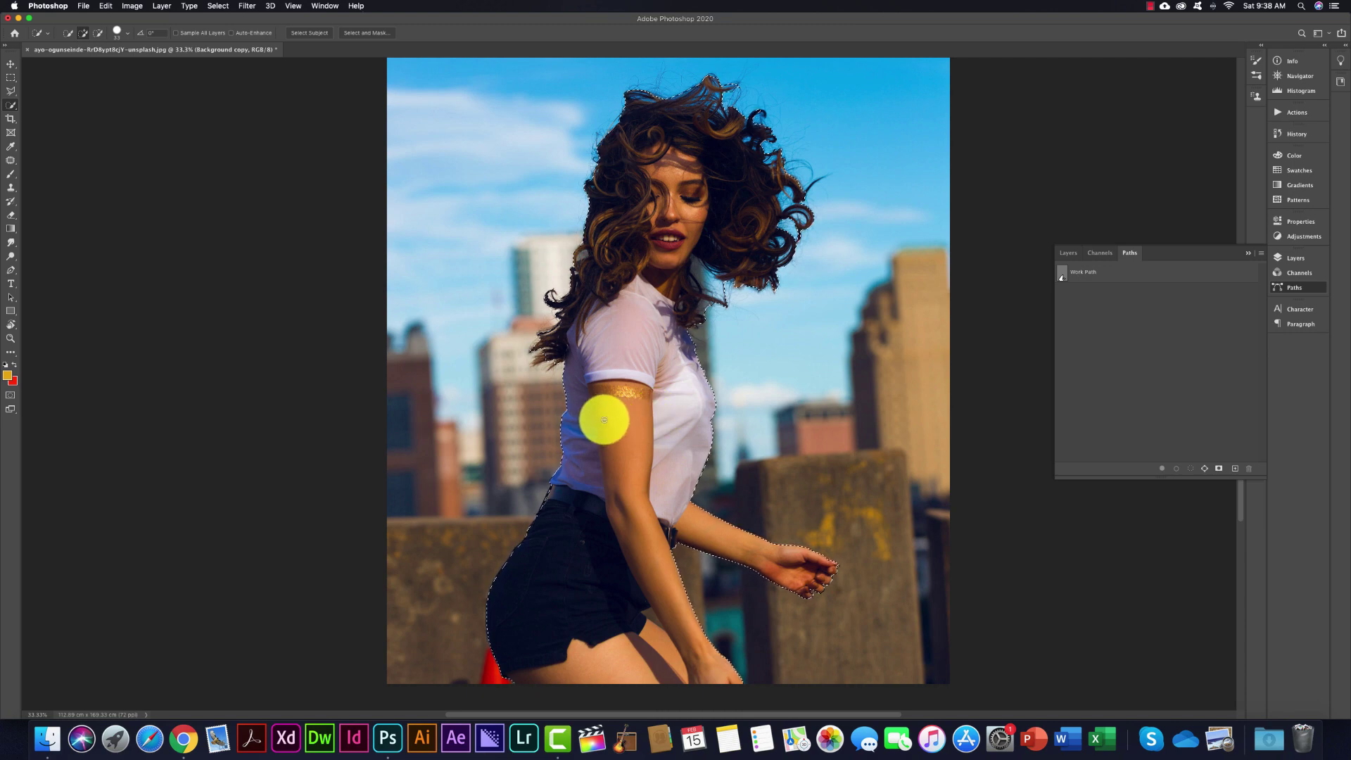
- Show the Layers list (Layer 1, Background copy, Background) and select the Pen tool
click(1068, 253)
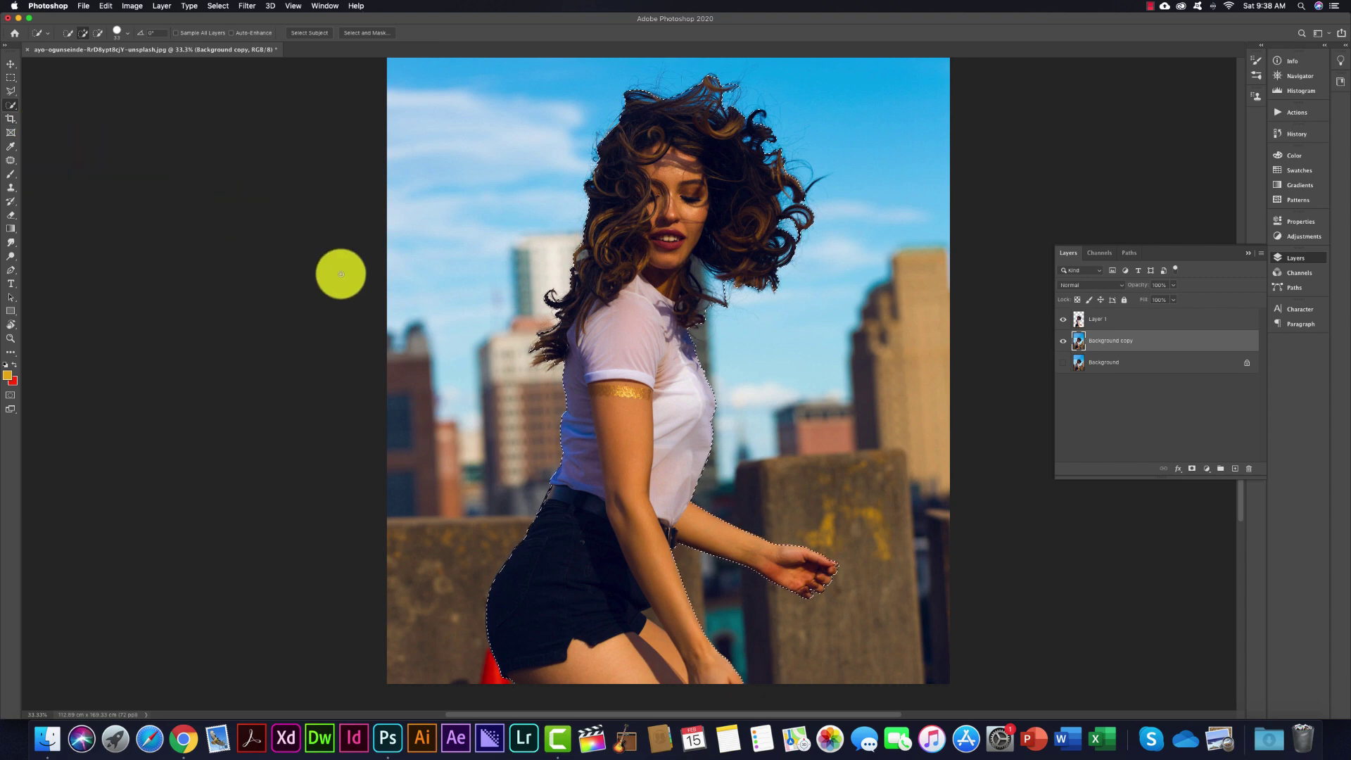
key(p)
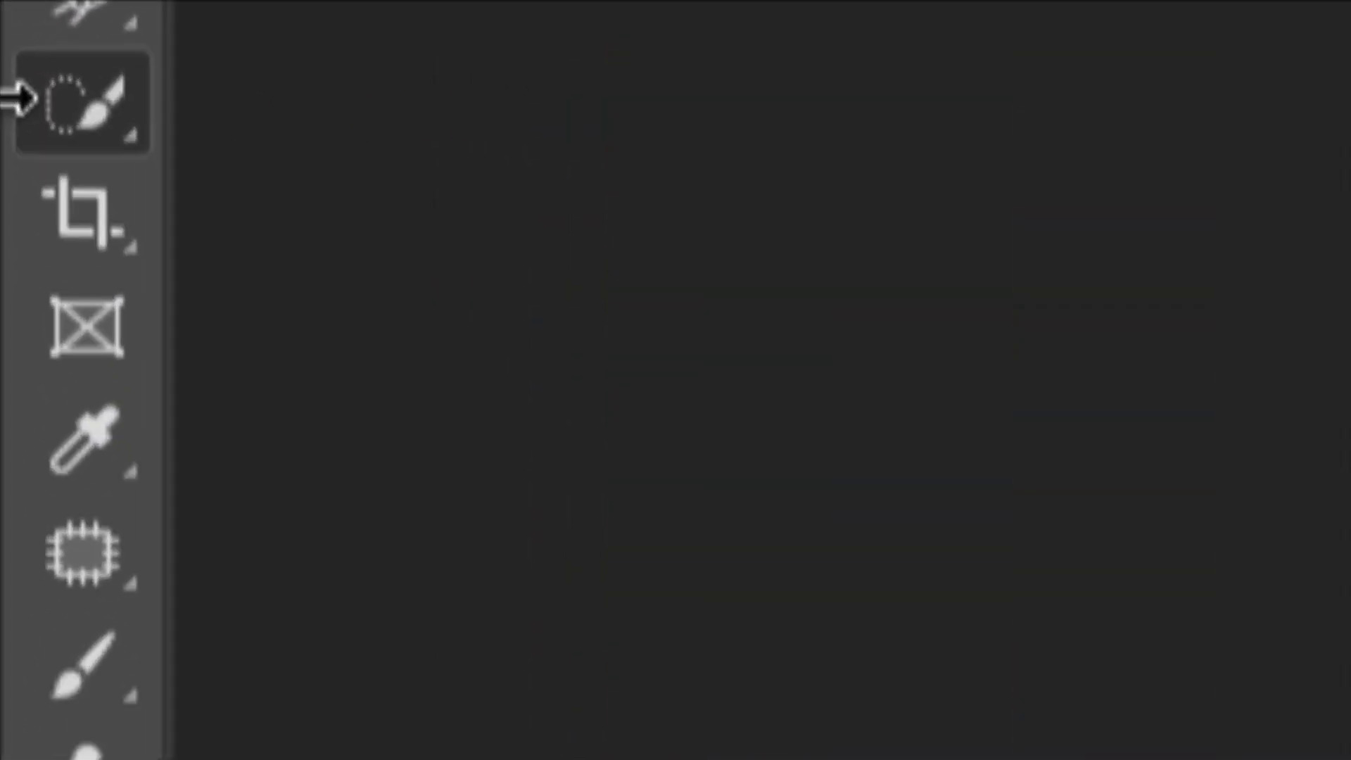
- Enter Select and Mask from the Quick Selection tool and bring up the View Mode list
click(13, 106)
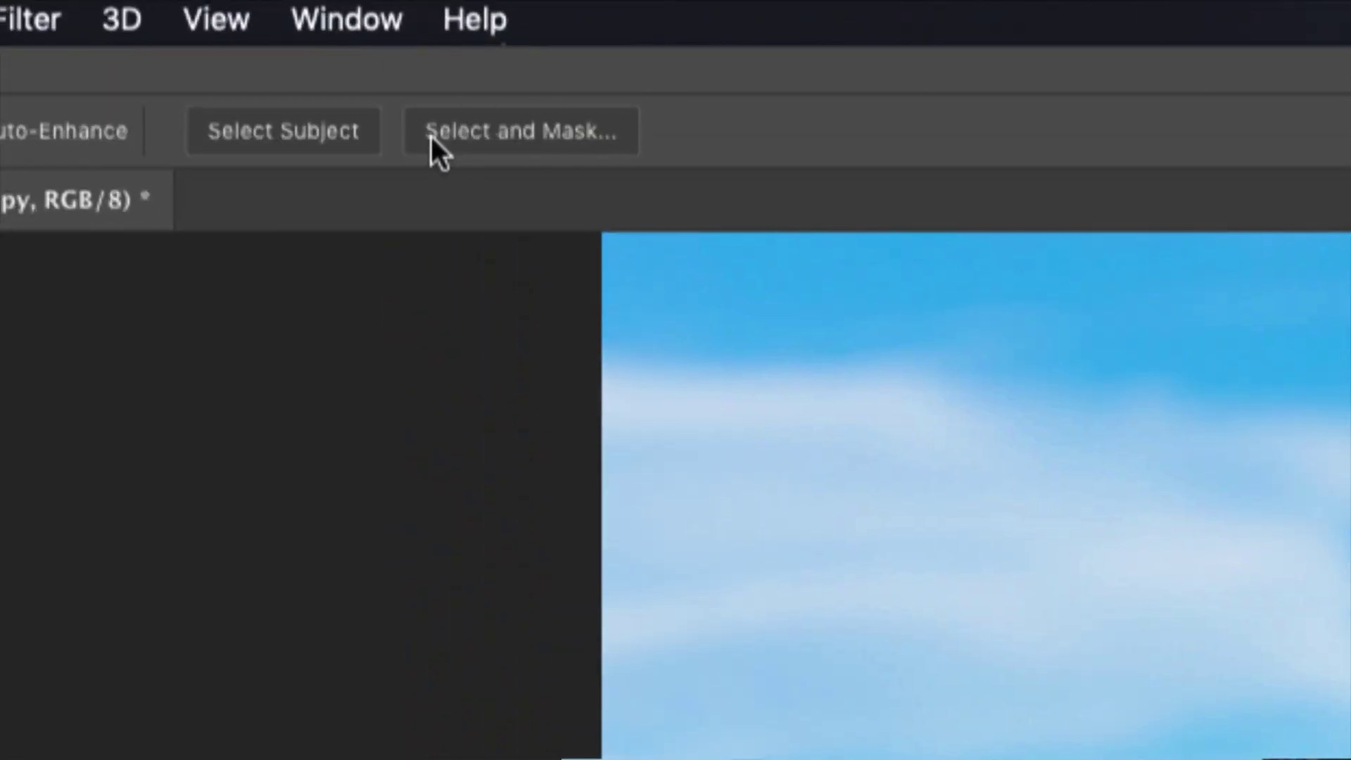
click(377, 35)
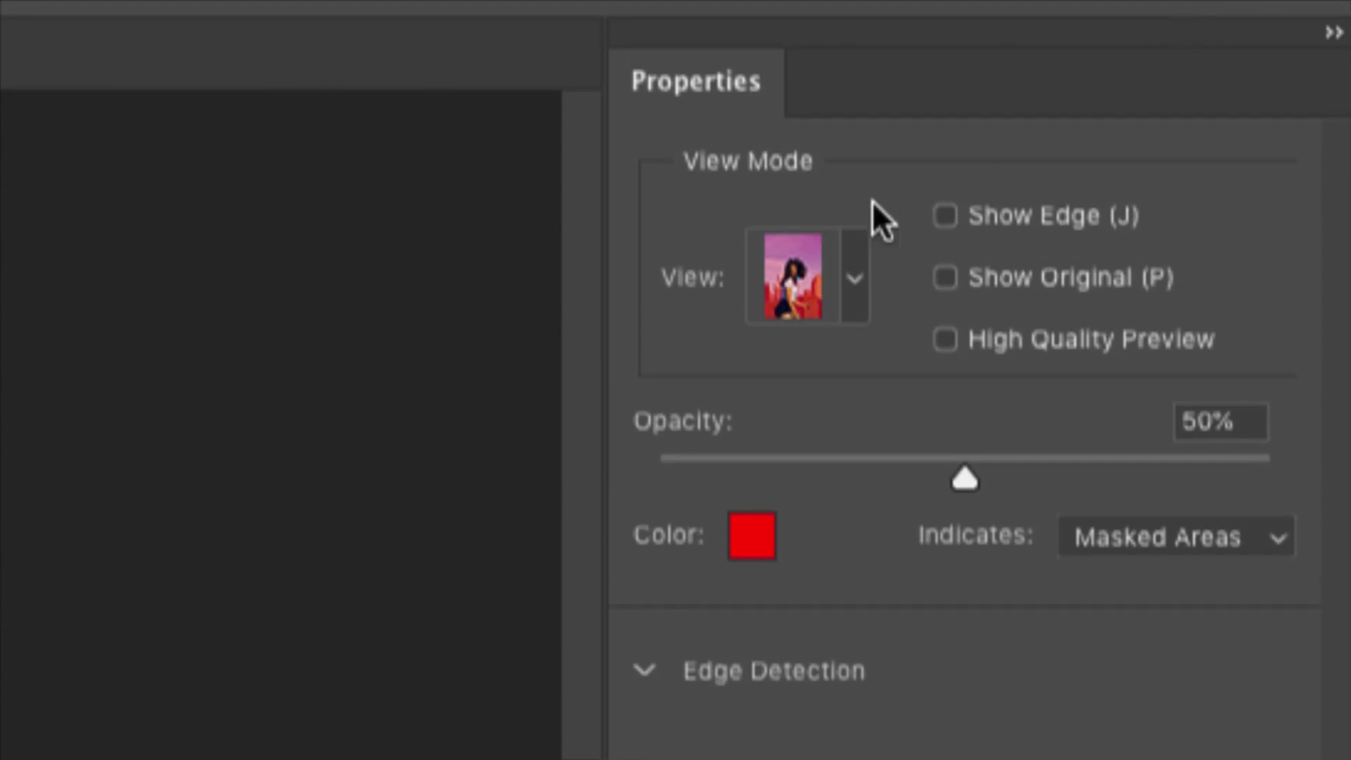
click(857, 276)
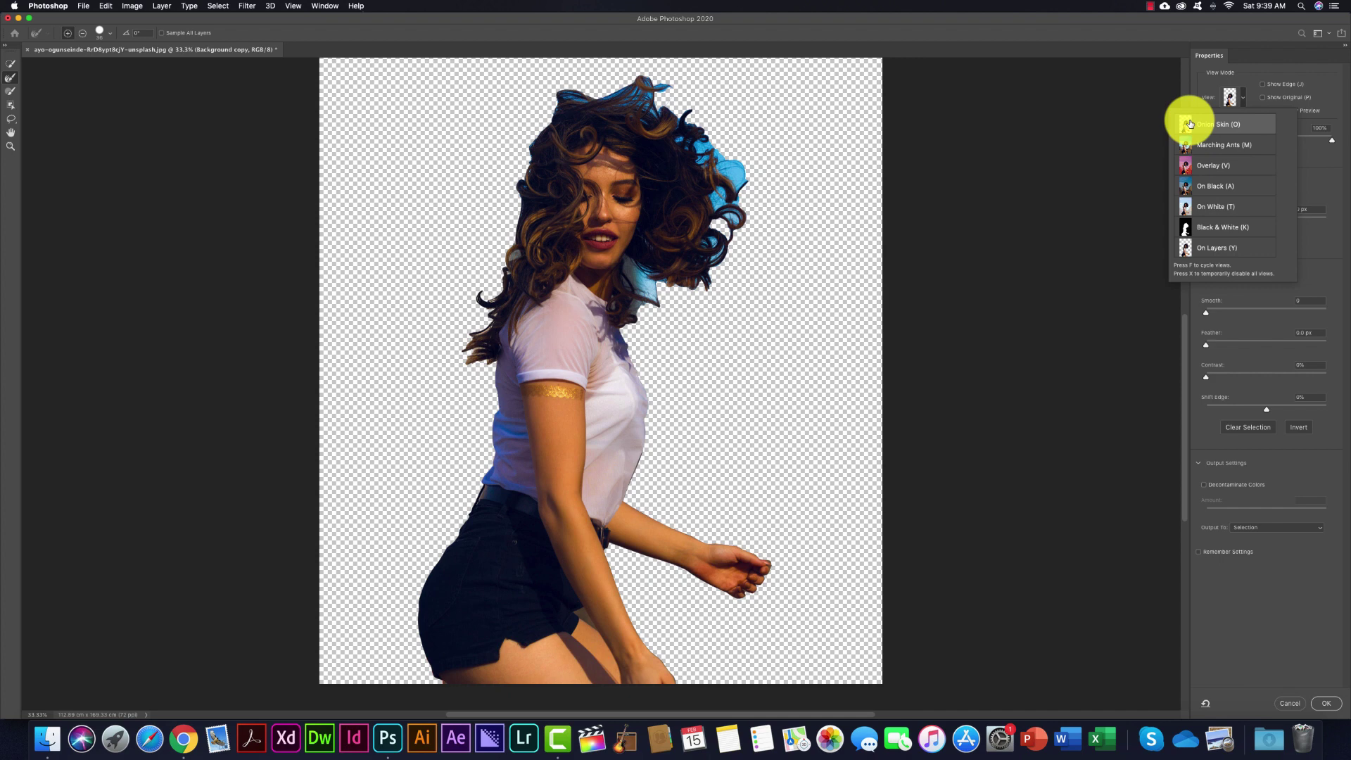
- Adjust the preview Transparency, try Black & White, then set the view to red Overlay
click(1327, 169)
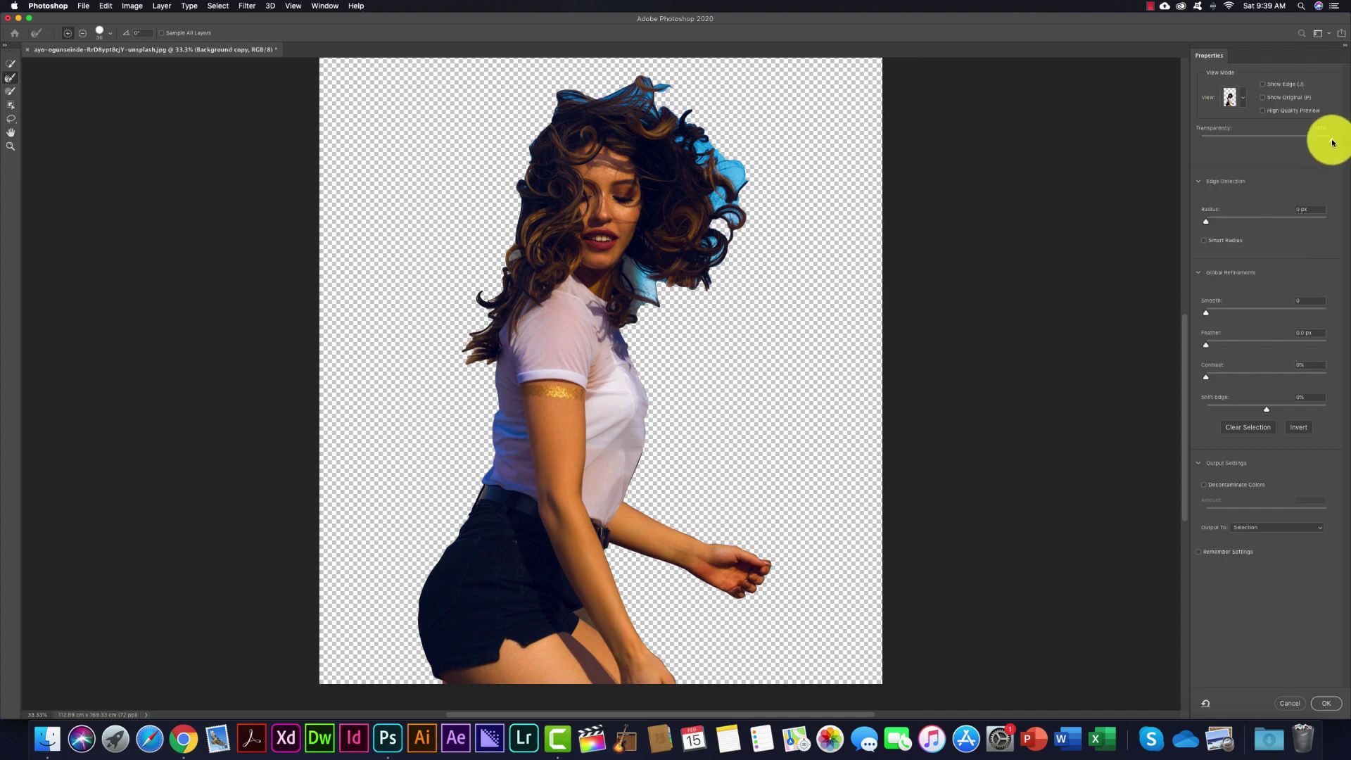
drag(1332, 142, 1252, 142)
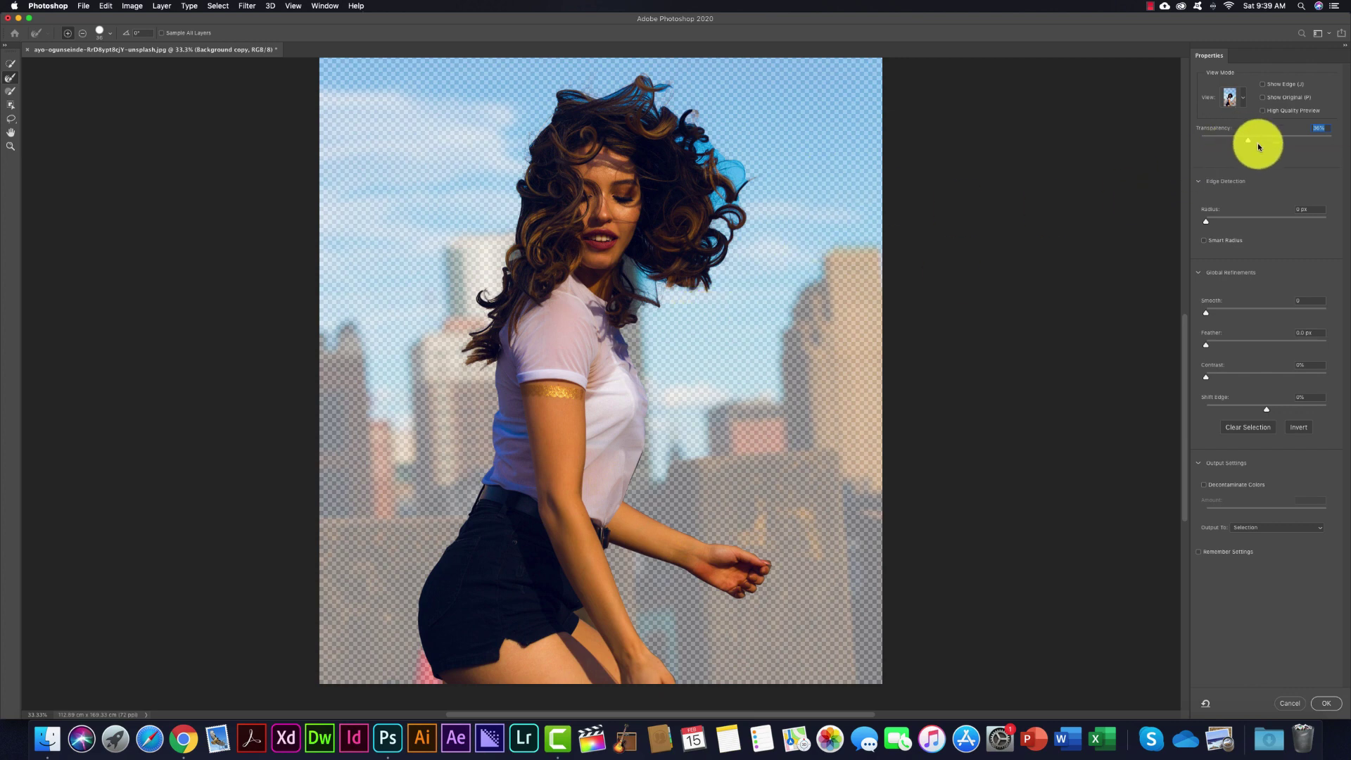
mouse_move(1248, 141)
mouse_down()
mouse_move(1217, 143)
mouse_move(1265, 139)
mouse_up()
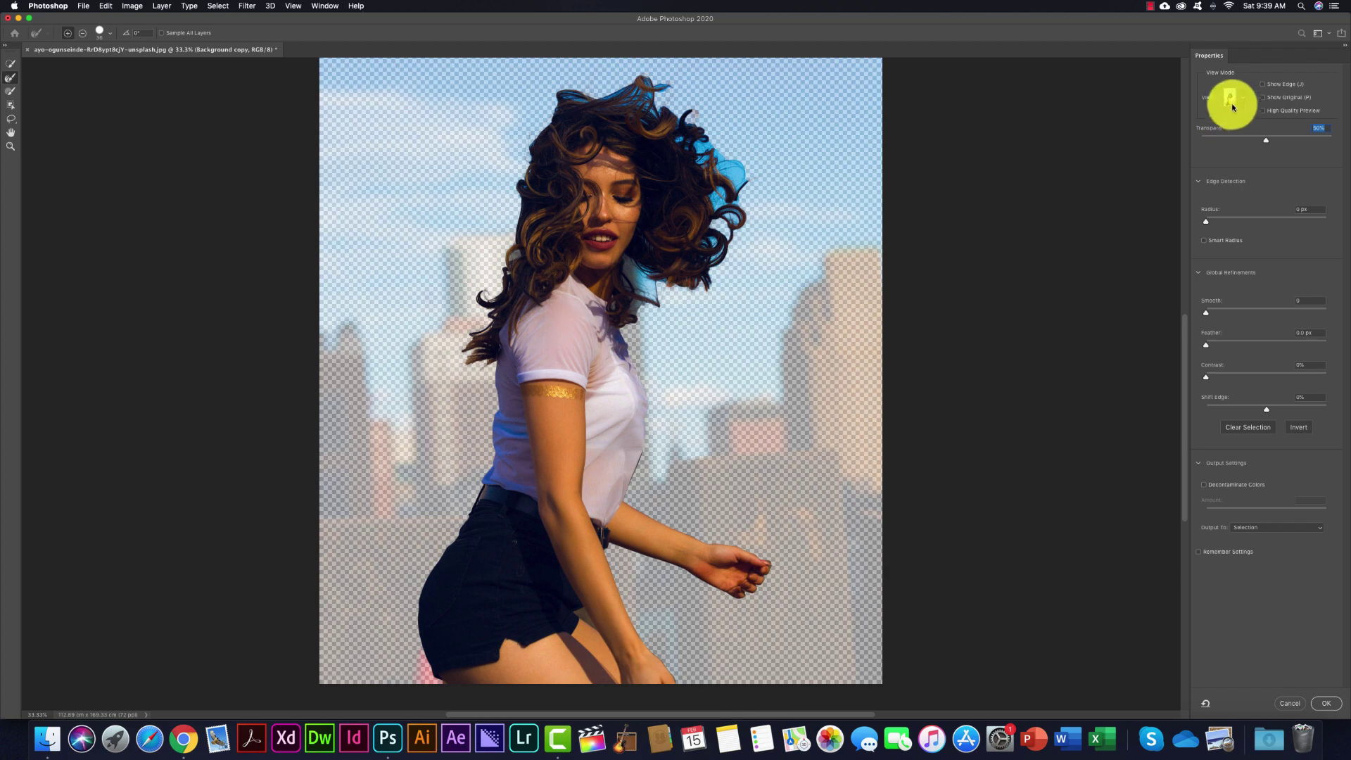
key(k)
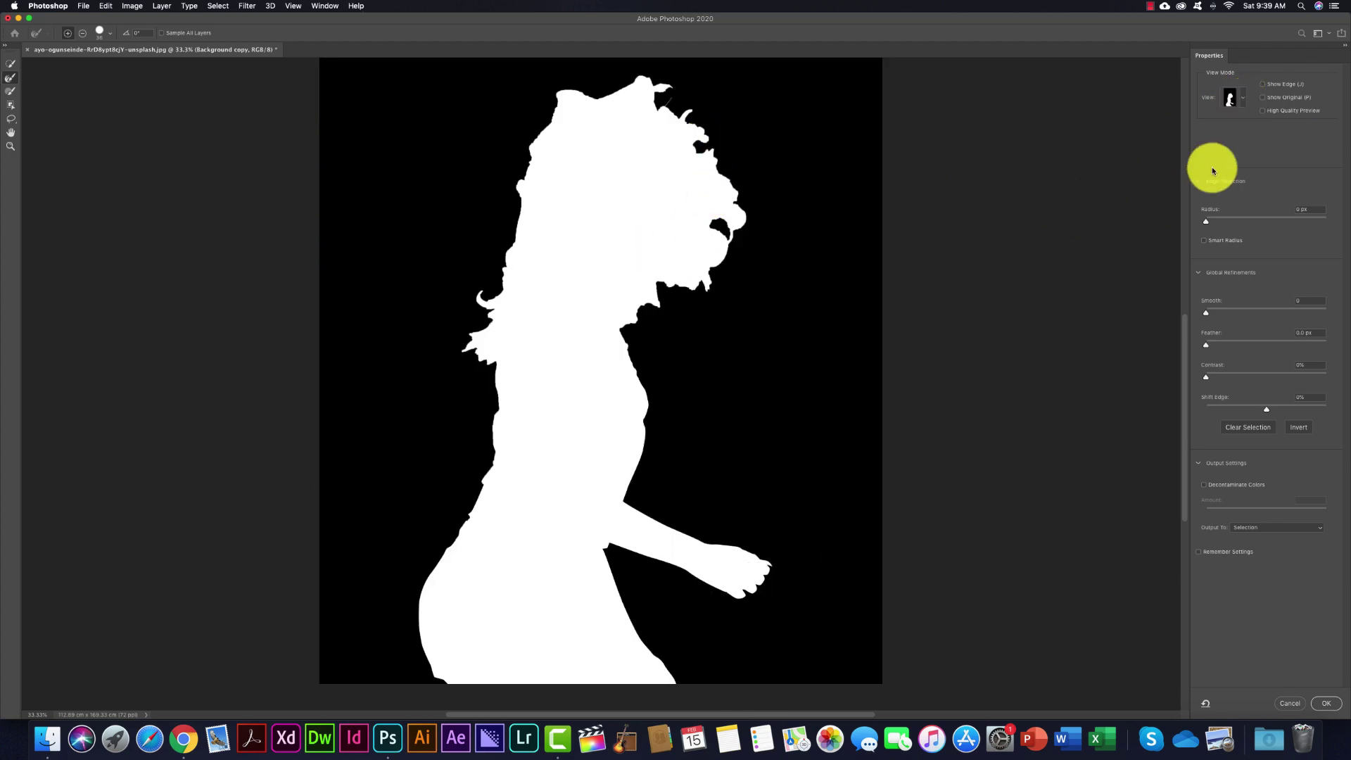
click(1243, 99)
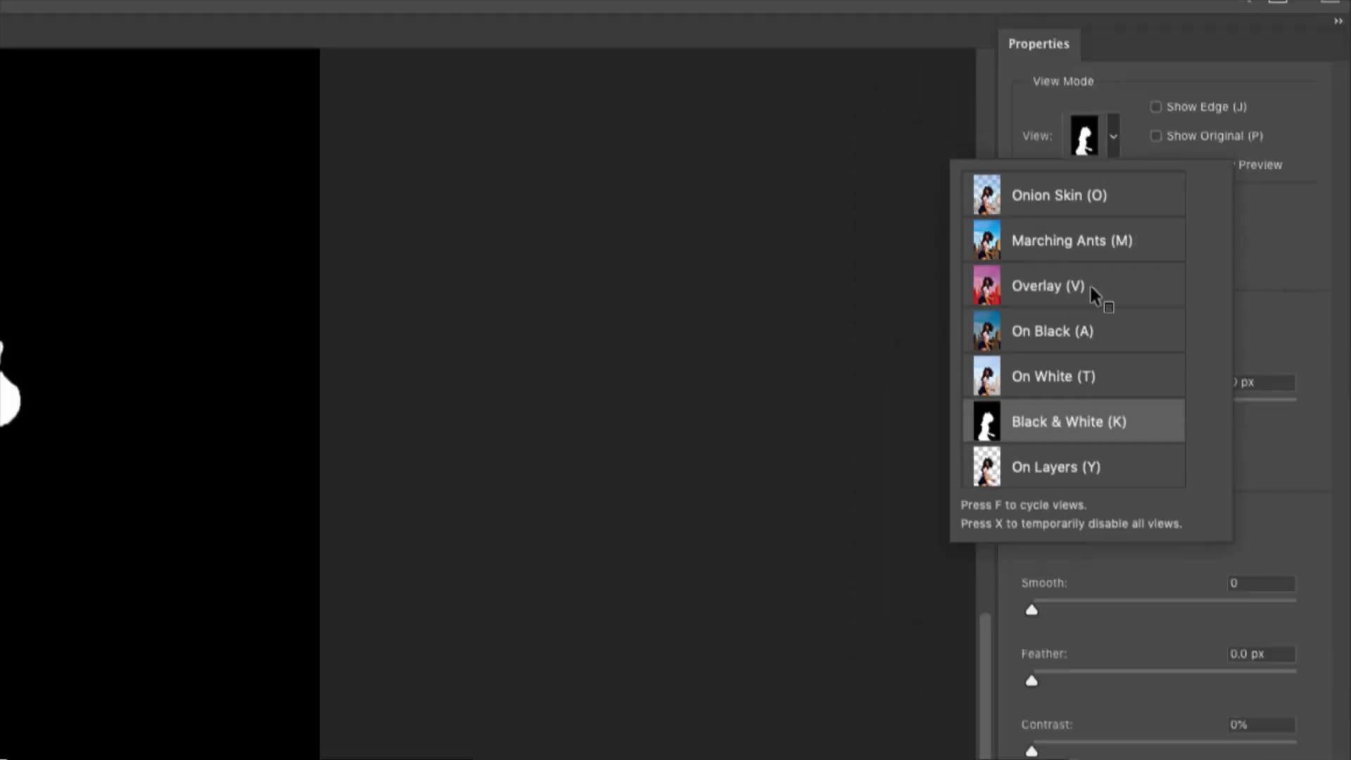
click(1087, 294)
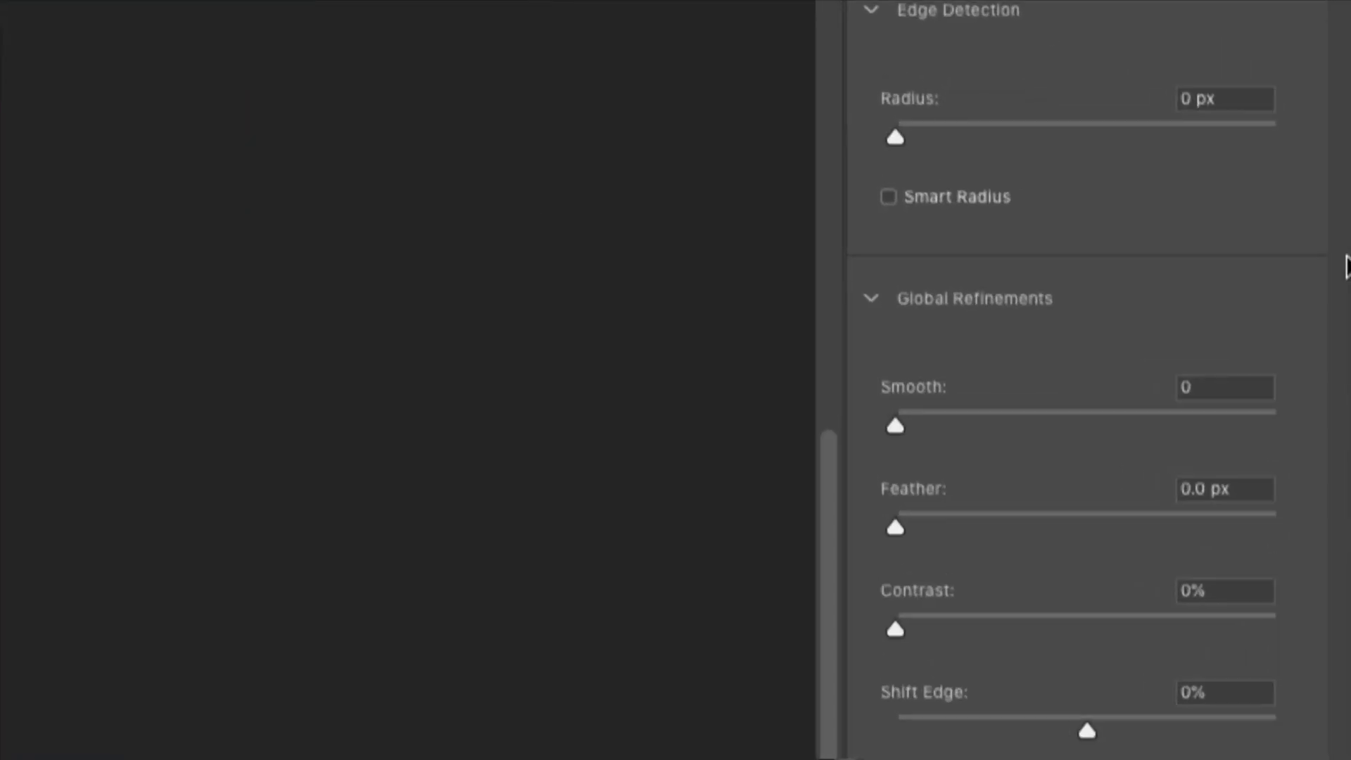
- Enable Smart Radius and set the Edge Detection radius to 1 px
click(888, 197)
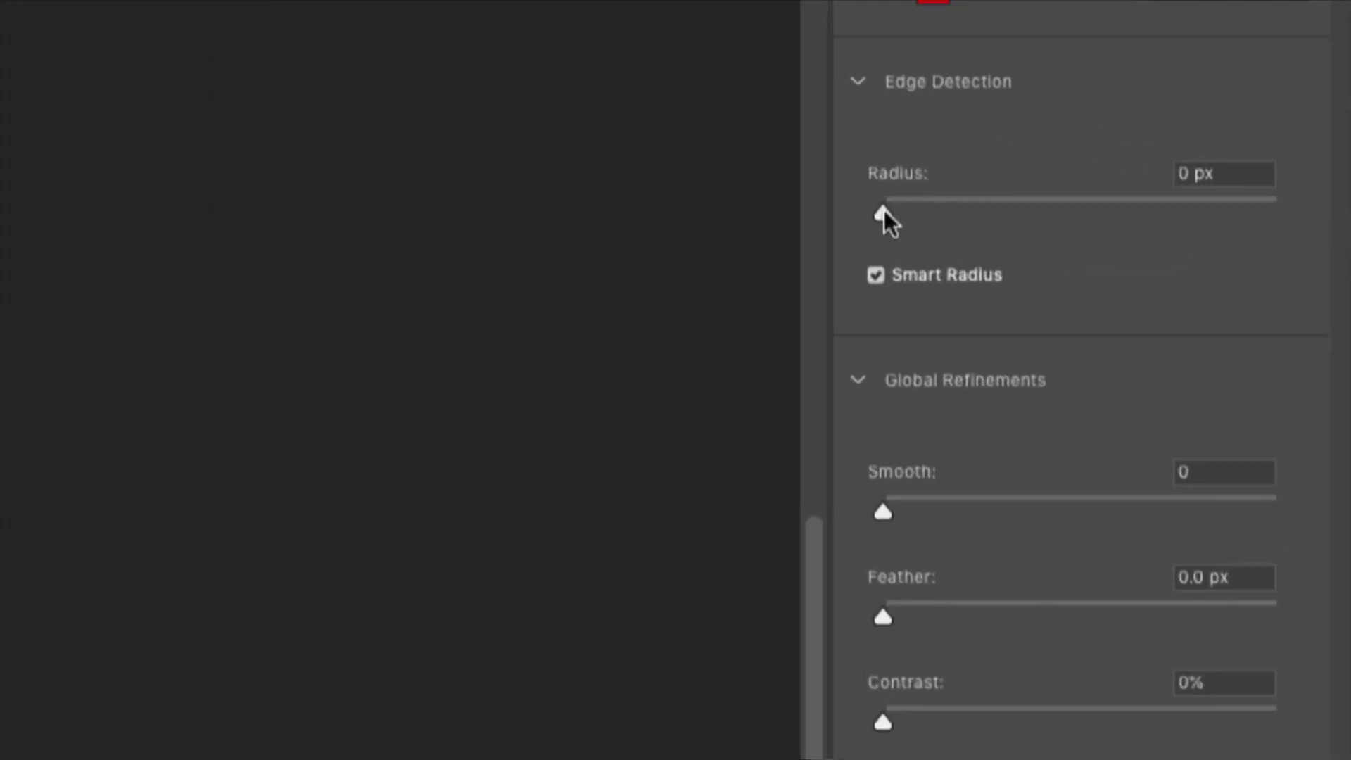
click(883, 213)
drag(890, 209, 895, 210)
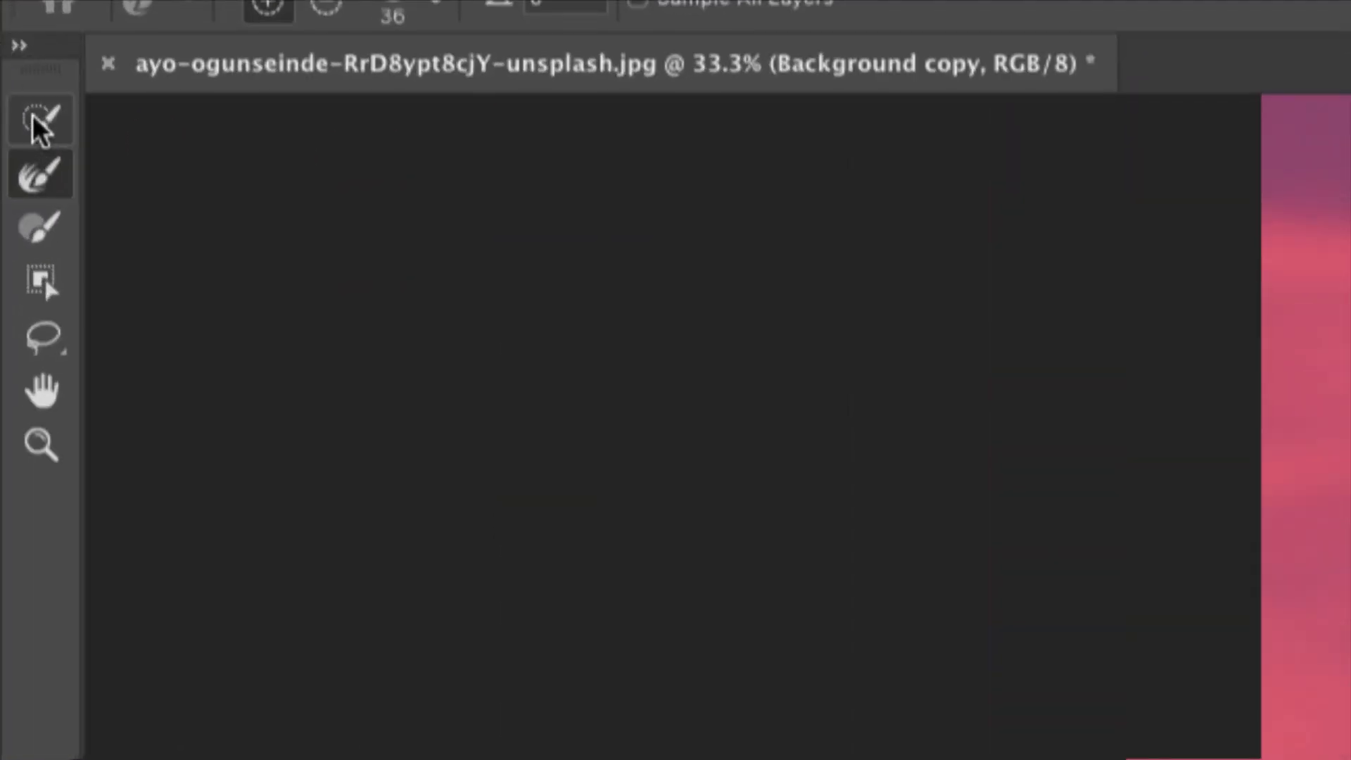
click(36, 121)
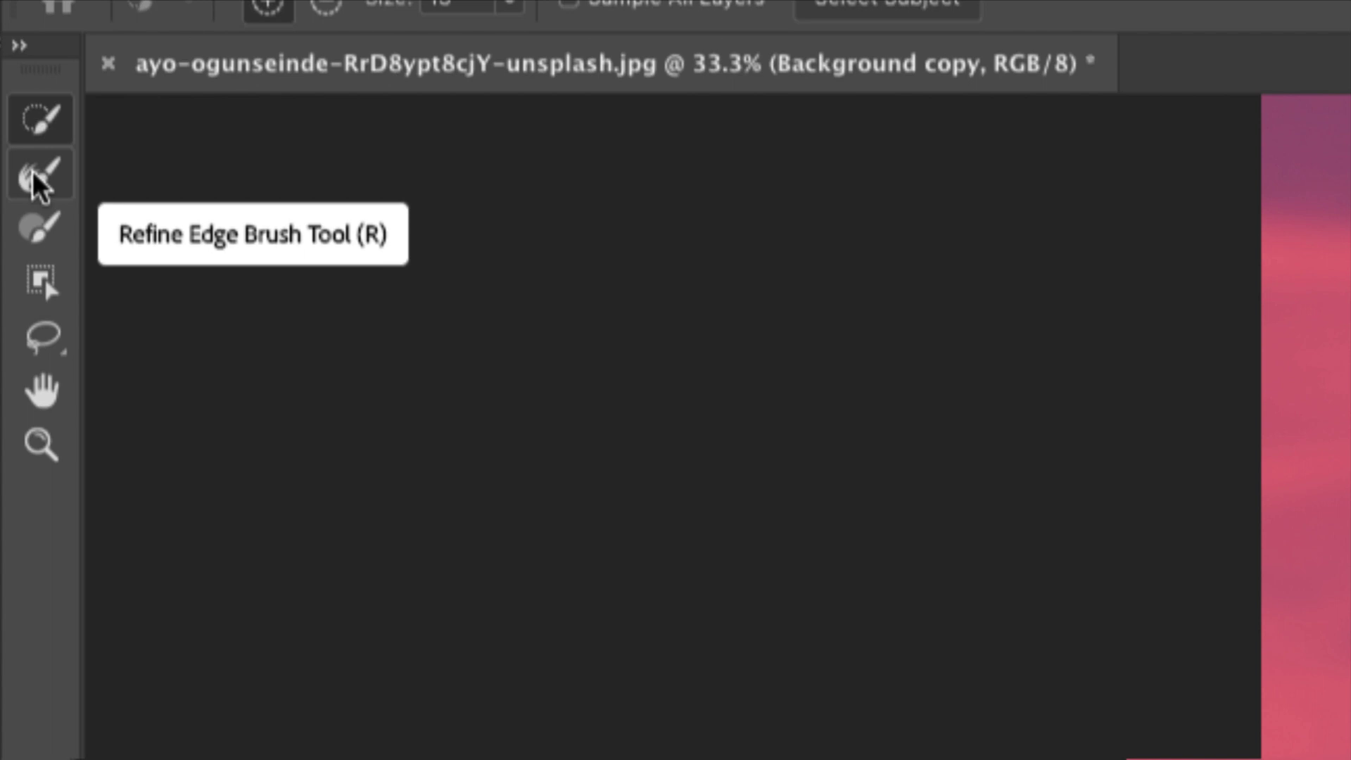
- Pick the Refine Edge Brush and try brush sizes of 91 px, then 36 px
click(39, 180)
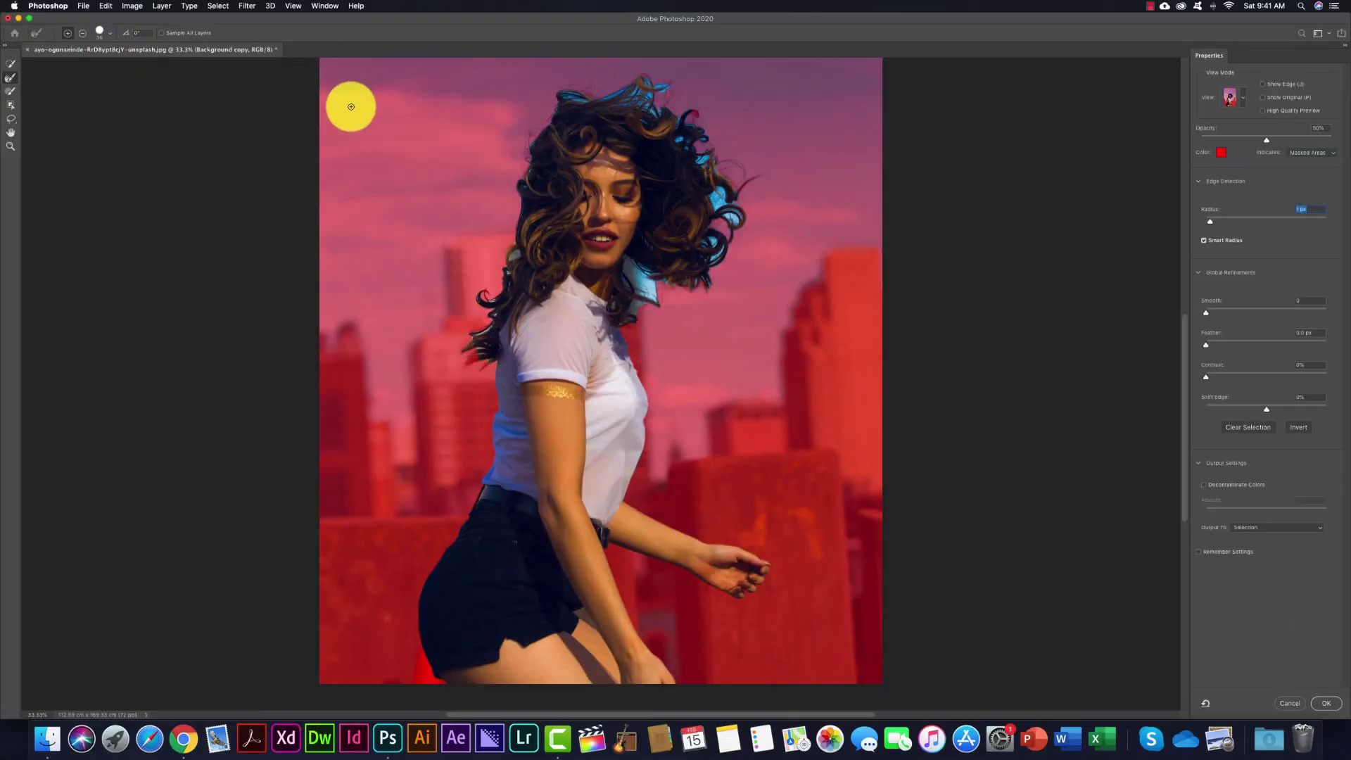
click(109, 33)
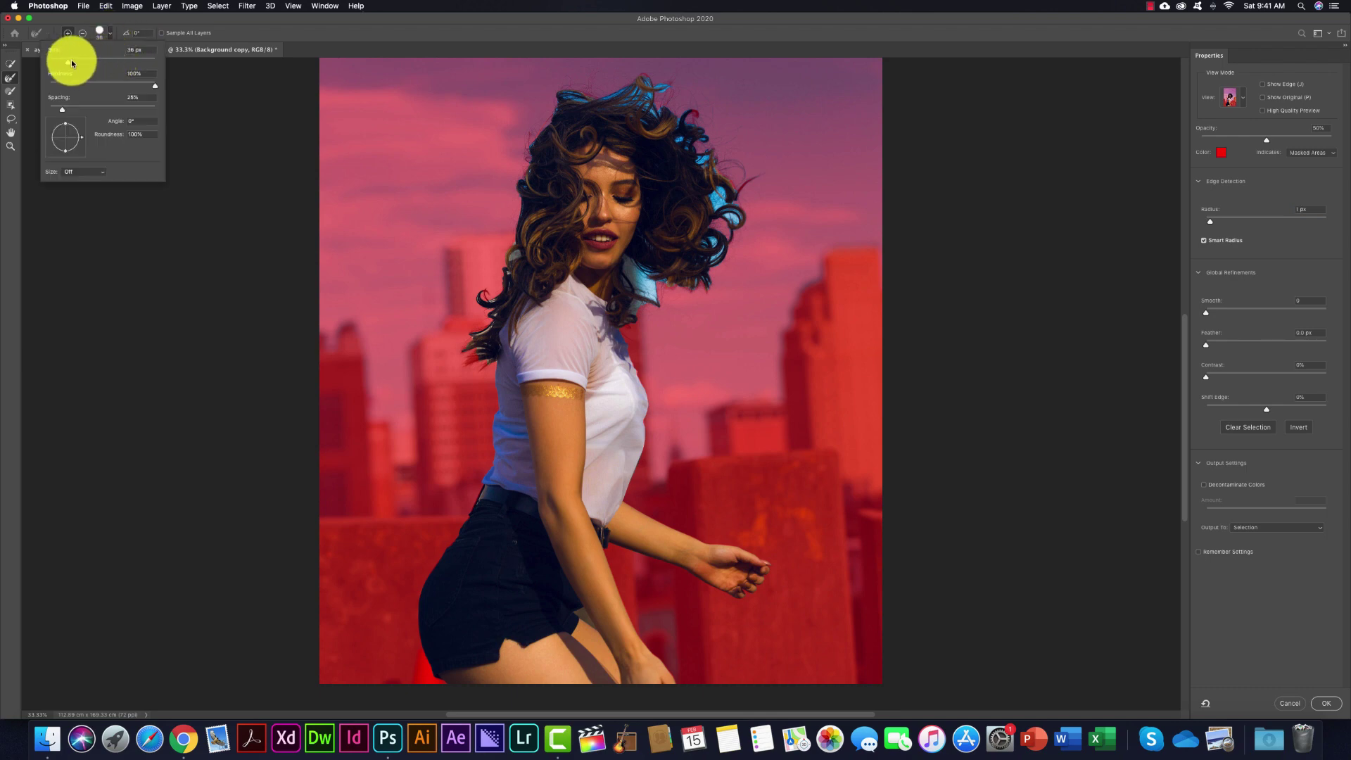
drag(71, 63, 97, 62)
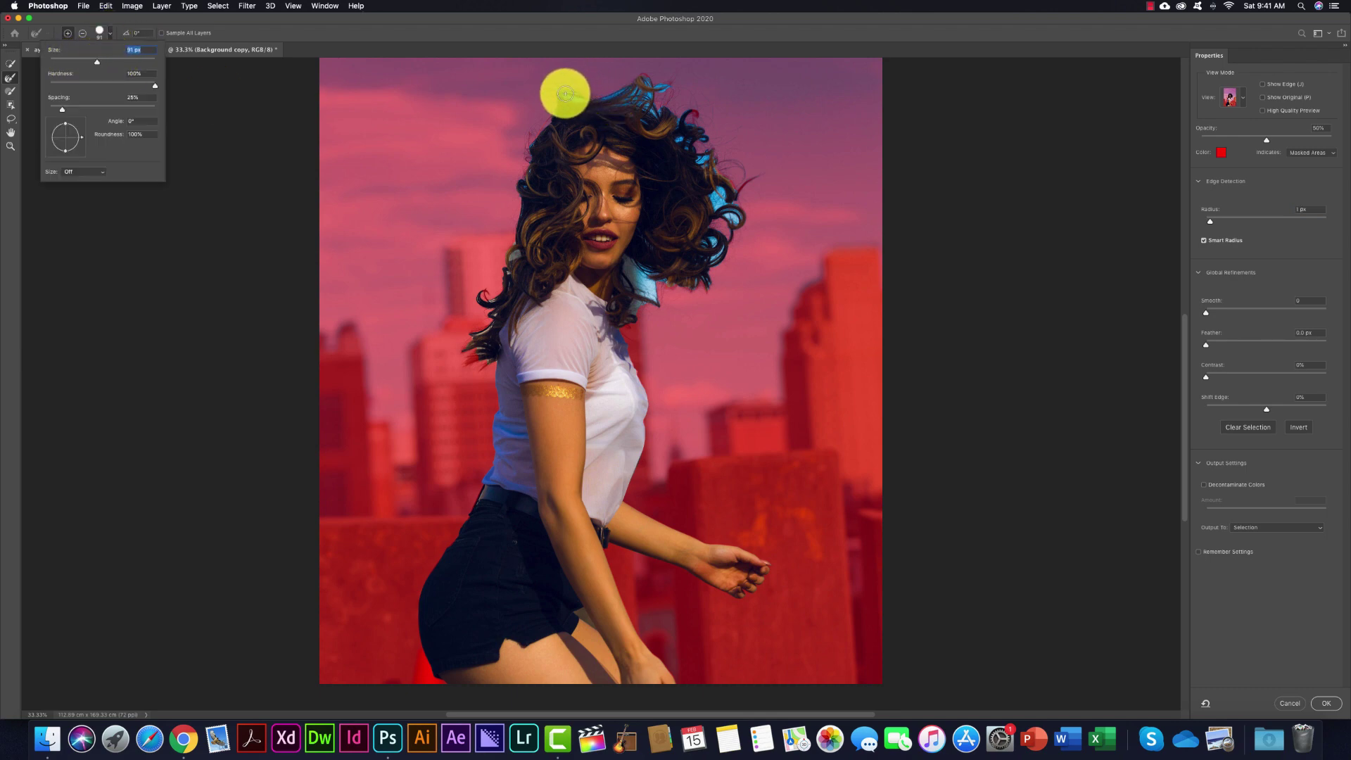
drag(97, 61, 68, 63)
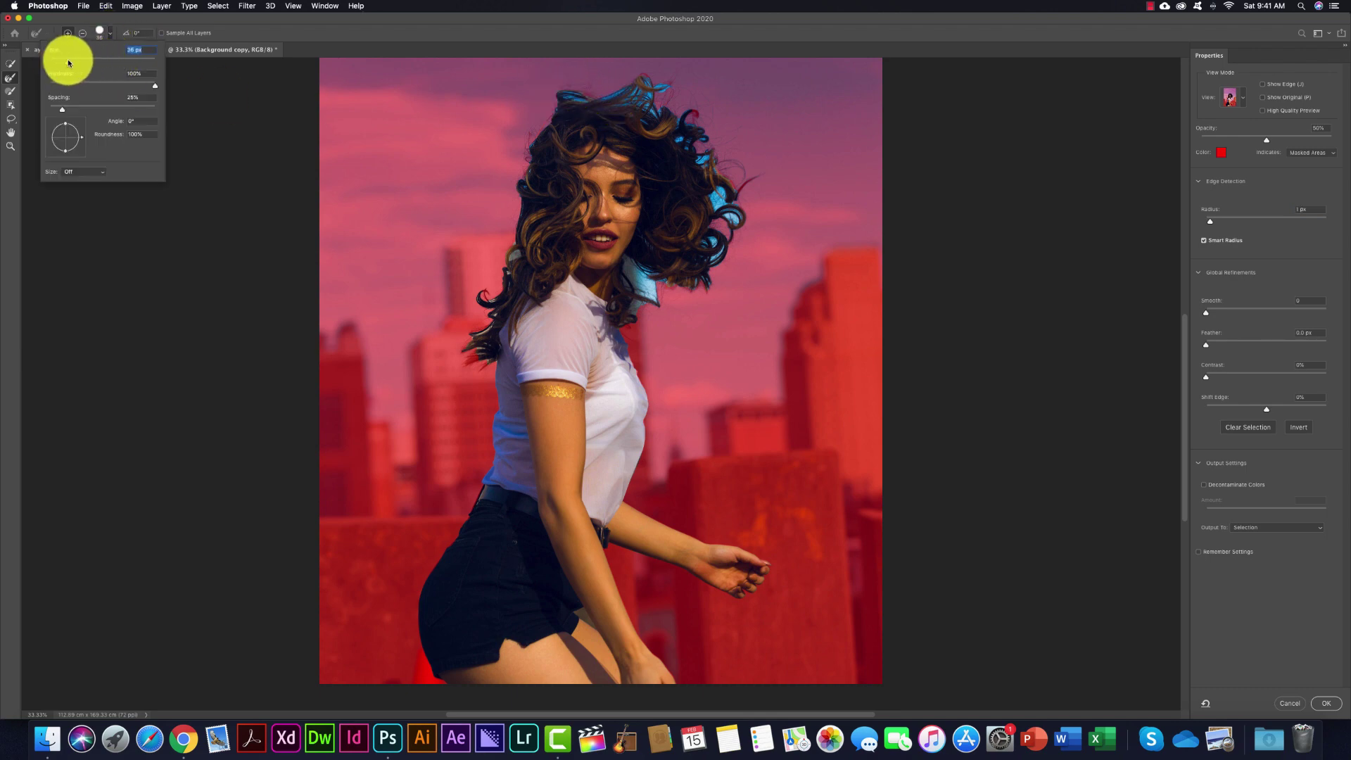
- Zoom in on the top of the hair and set the Refine Edge Brush to 14 px
key(z)
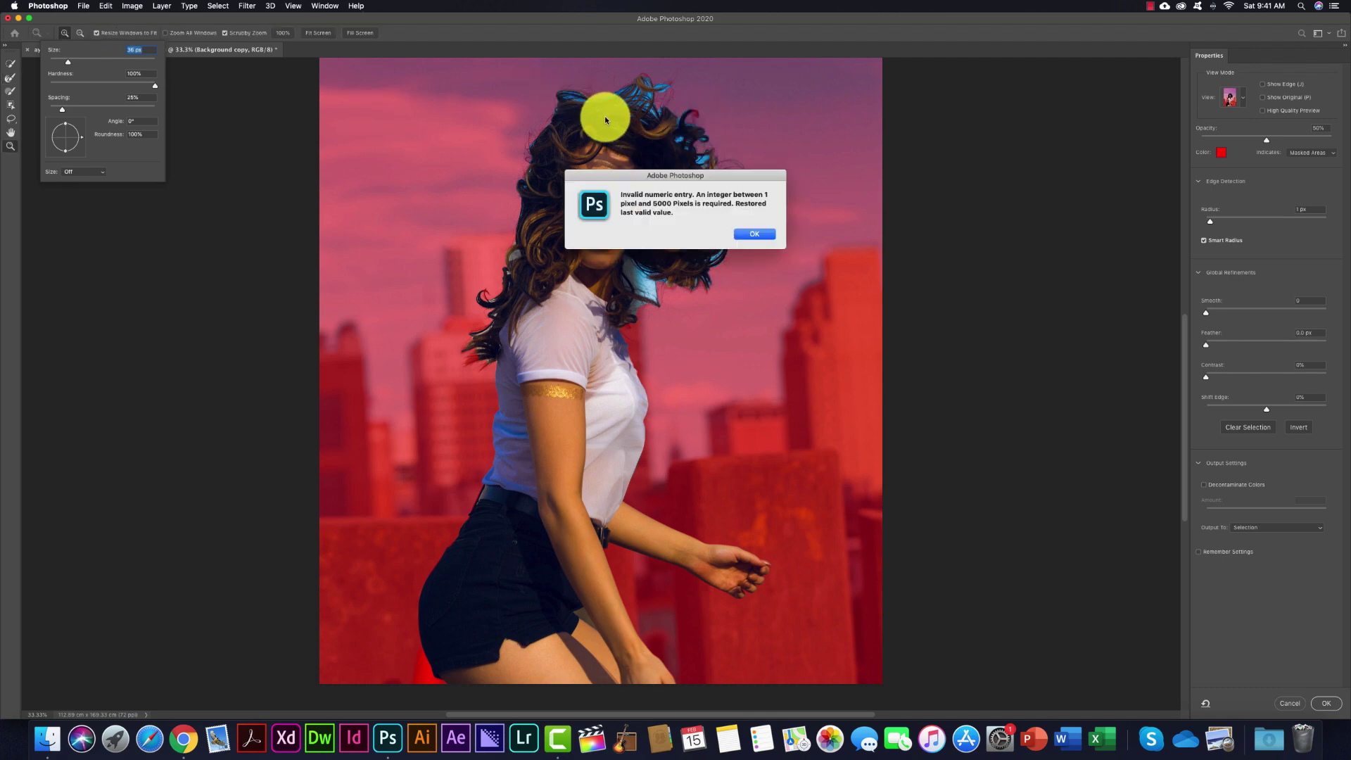
click(754, 234)
click(769, 232)
drag(542, 94, 597, 126)
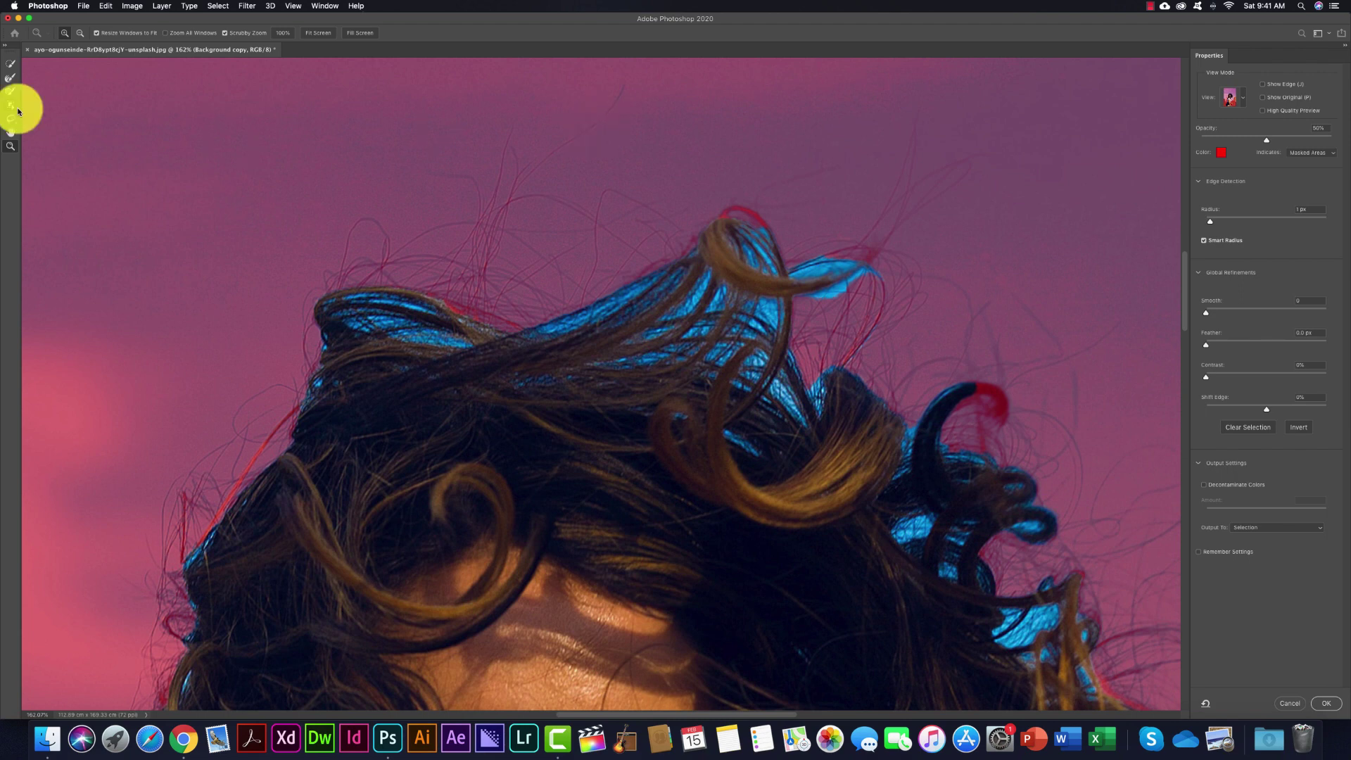
click(11, 78)
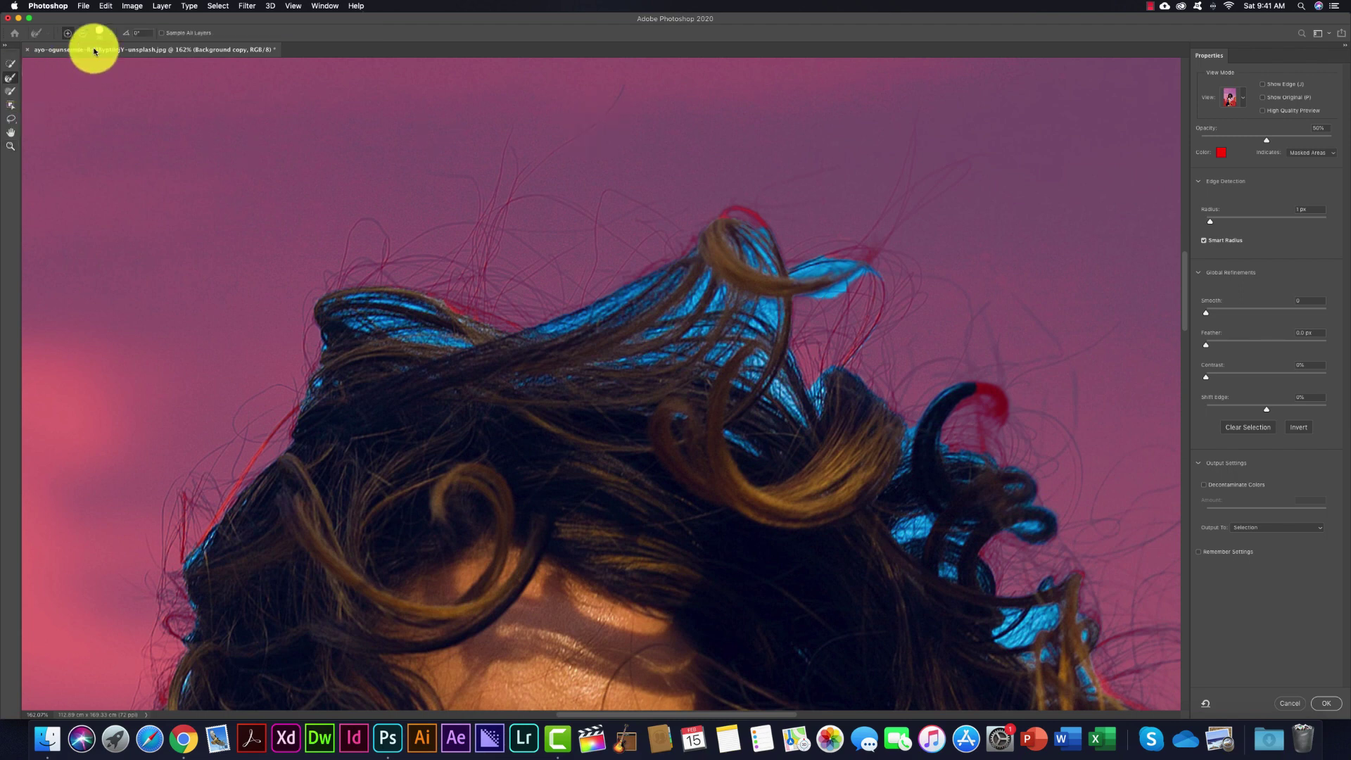
click(113, 34)
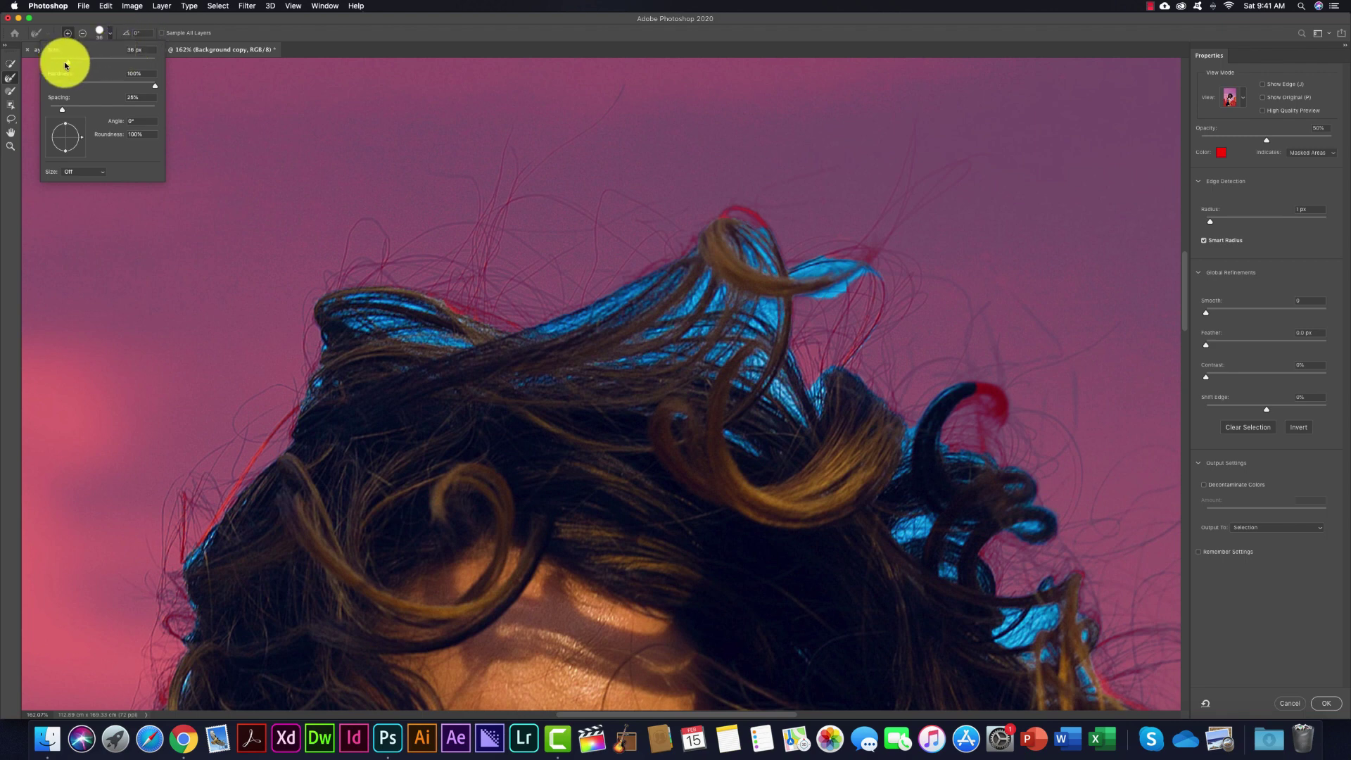
drag(67, 61, 56, 65)
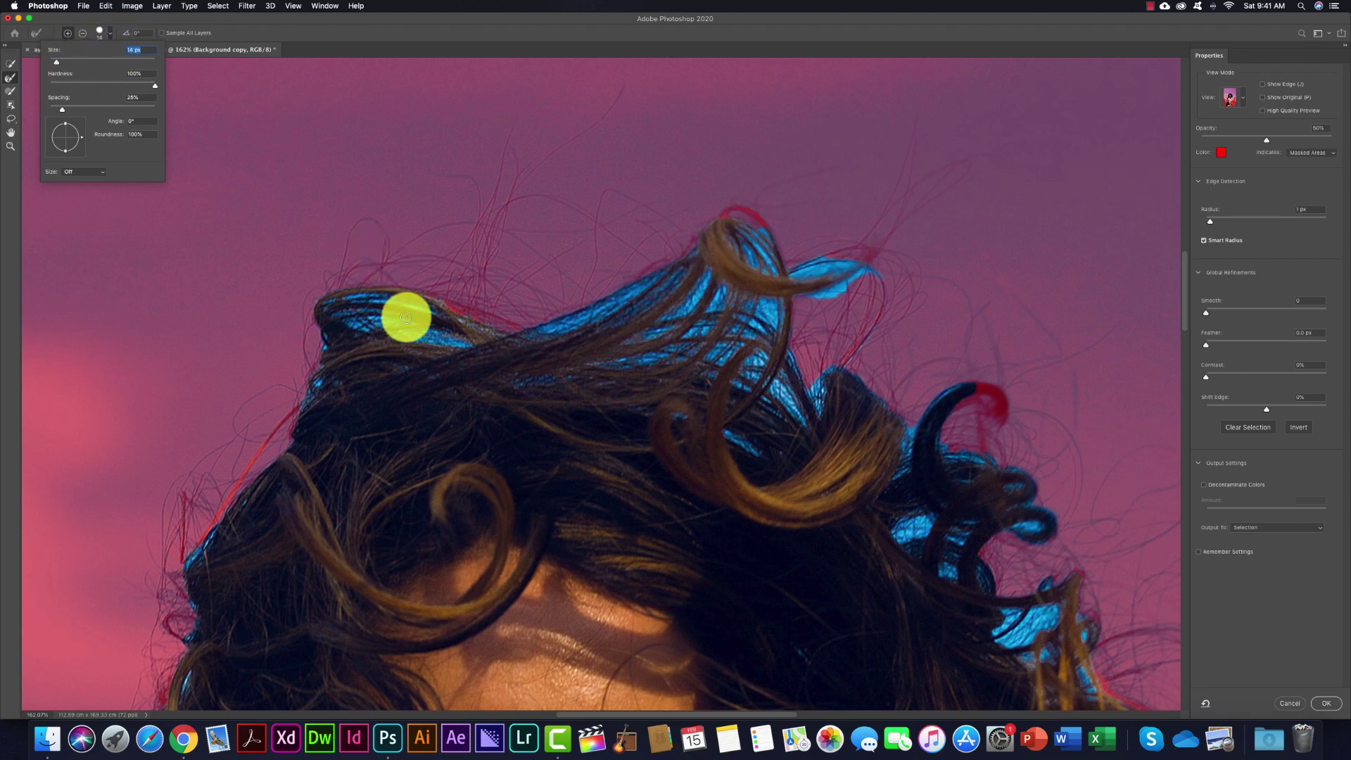
- Set the Refine Edge Brush to 28 px and brush along the top of the head
drag(55, 64, 67, 64)
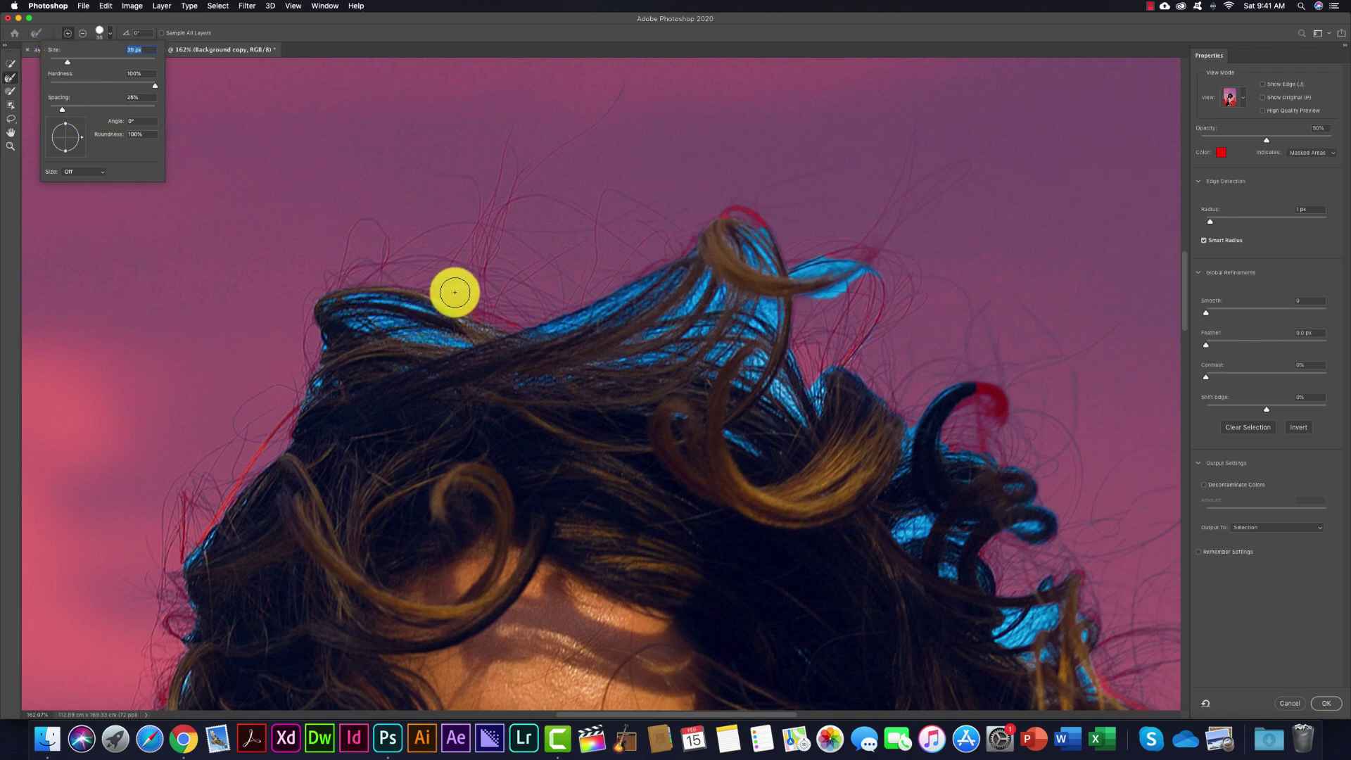
drag(324, 312, 423, 310)
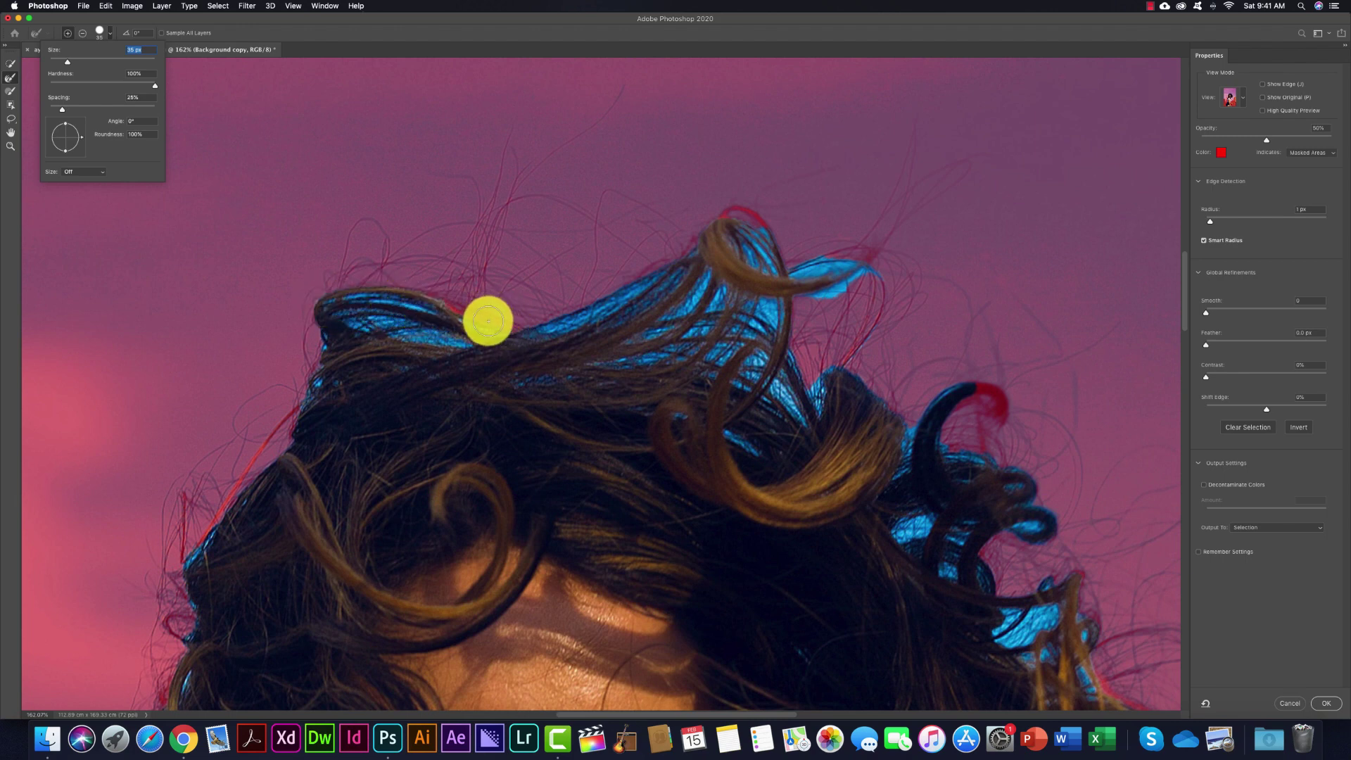
drag(423, 310, 327, 295)
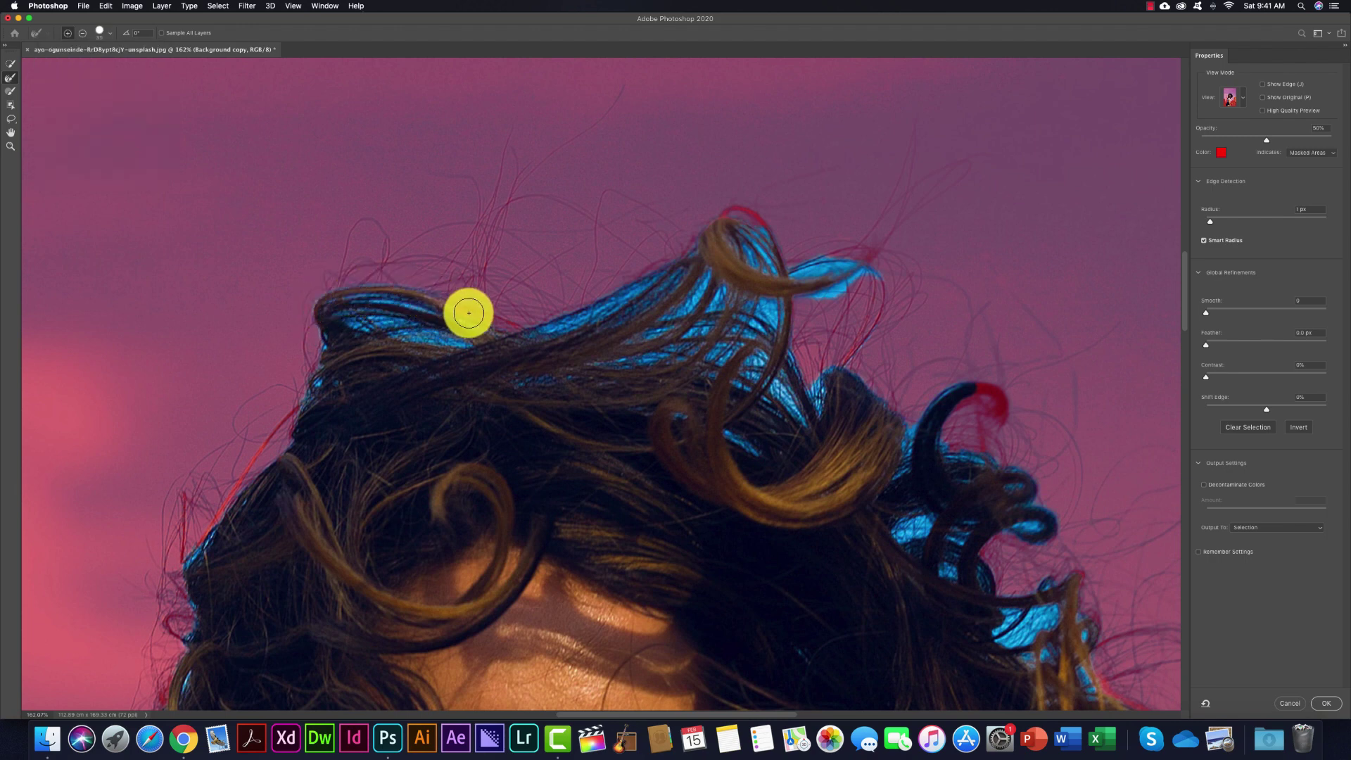
mouse_move(519, 316)
mouse_down()
mouse_move(472, 345)
mouse_move(425, 328)
mouse_move(330, 337)
mouse_up()
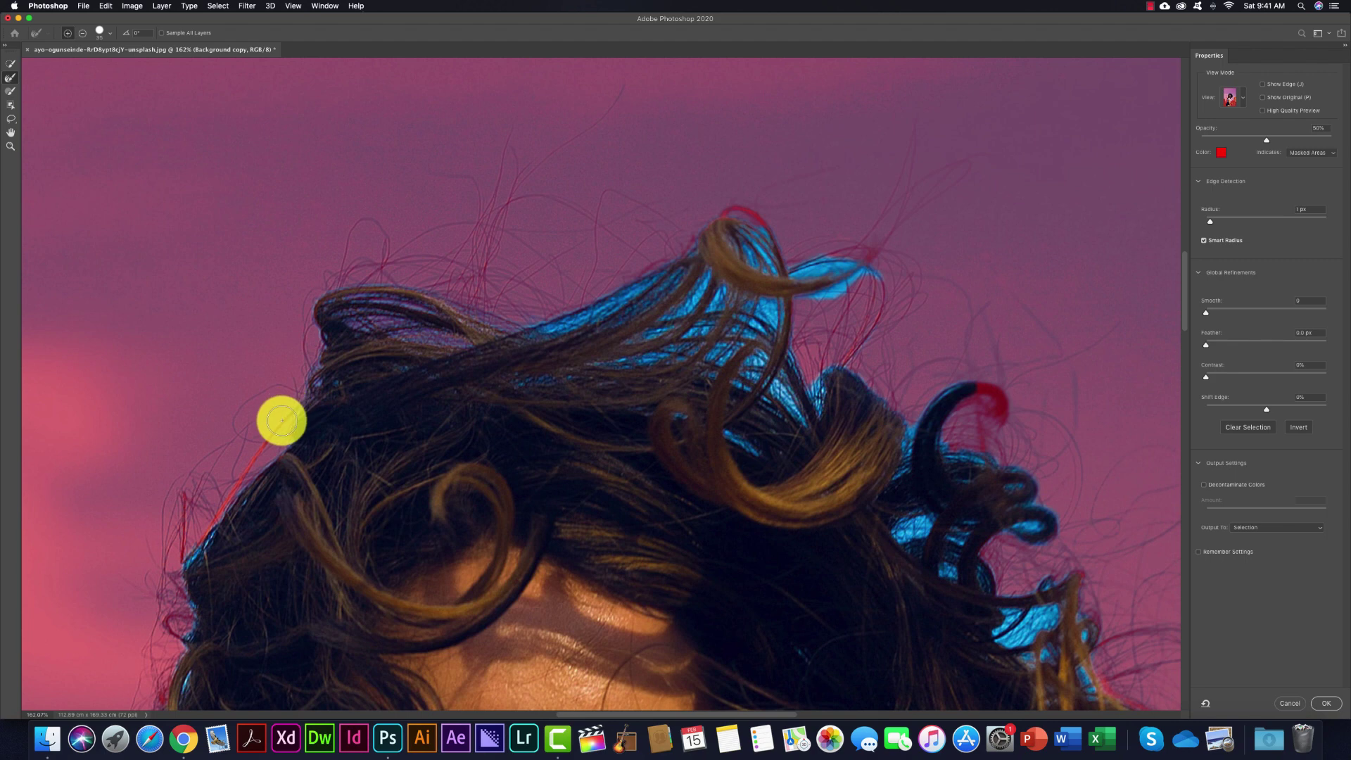
mouse_move(281, 421)
mouse_down()
mouse_move(218, 508)
mouse_move(294, 435)
mouse_up()
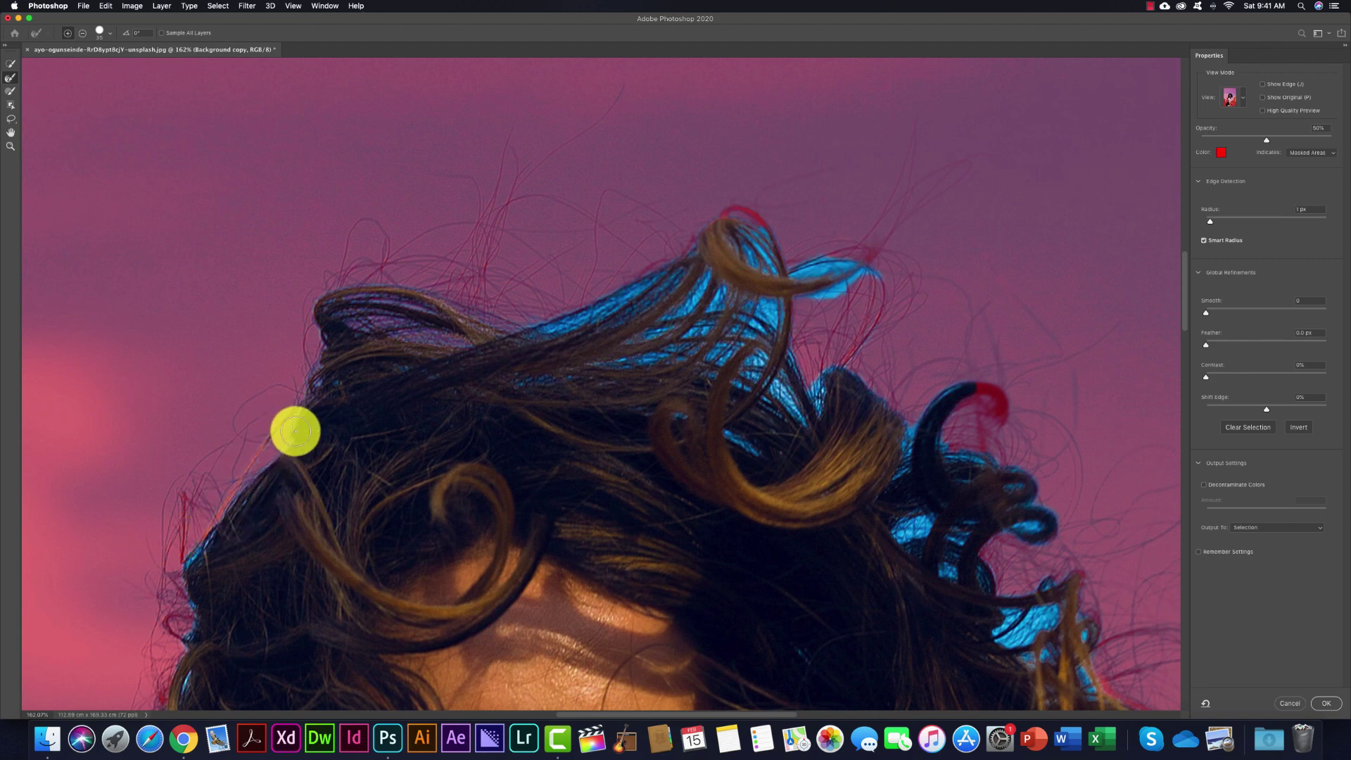
- Refine the left-side hair edges down to the loose strands over the left shoulder
scroll(295, 430, down, 5)
mouse_move(275, 314)
mouse_down()
mouse_move(250, 347)
mouse_move(261, 388)
mouse_move(243, 468)
mouse_up()
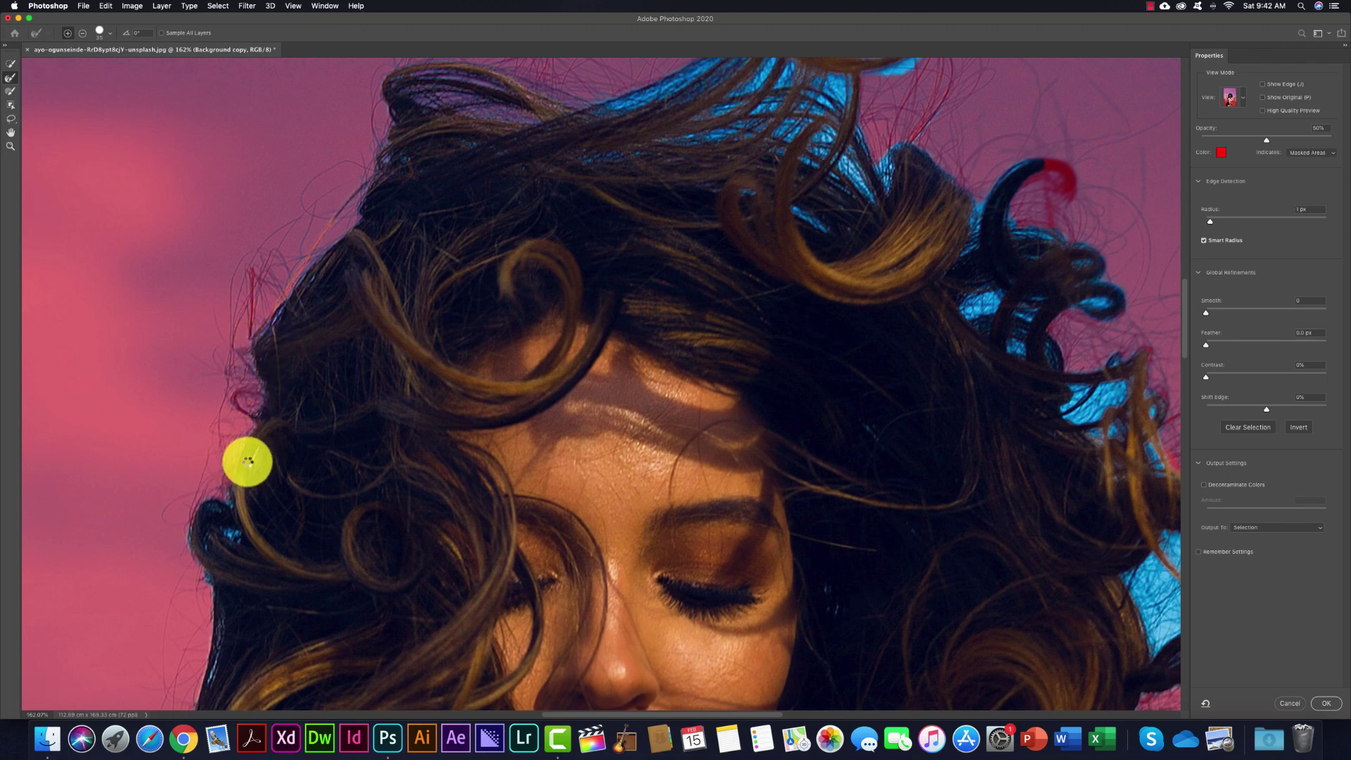
scroll(247, 460, down, 3)
mouse_move(230, 430)
mouse_down()
mouse_move(222, 406)
mouse_move(190, 449)
mouse_move(211, 500)
mouse_move(205, 589)
mouse_move(233, 436)
mouse_move(401, 384)
mouse_move(378, 459)
mouse_move(331, 513)
mouse_move(338, 588)
mouse_move(366, 513)
mouse_move(354, 548)
mouse_up()
scroll(227, 428, down, 5)
scroll(228, 428, left, 4)
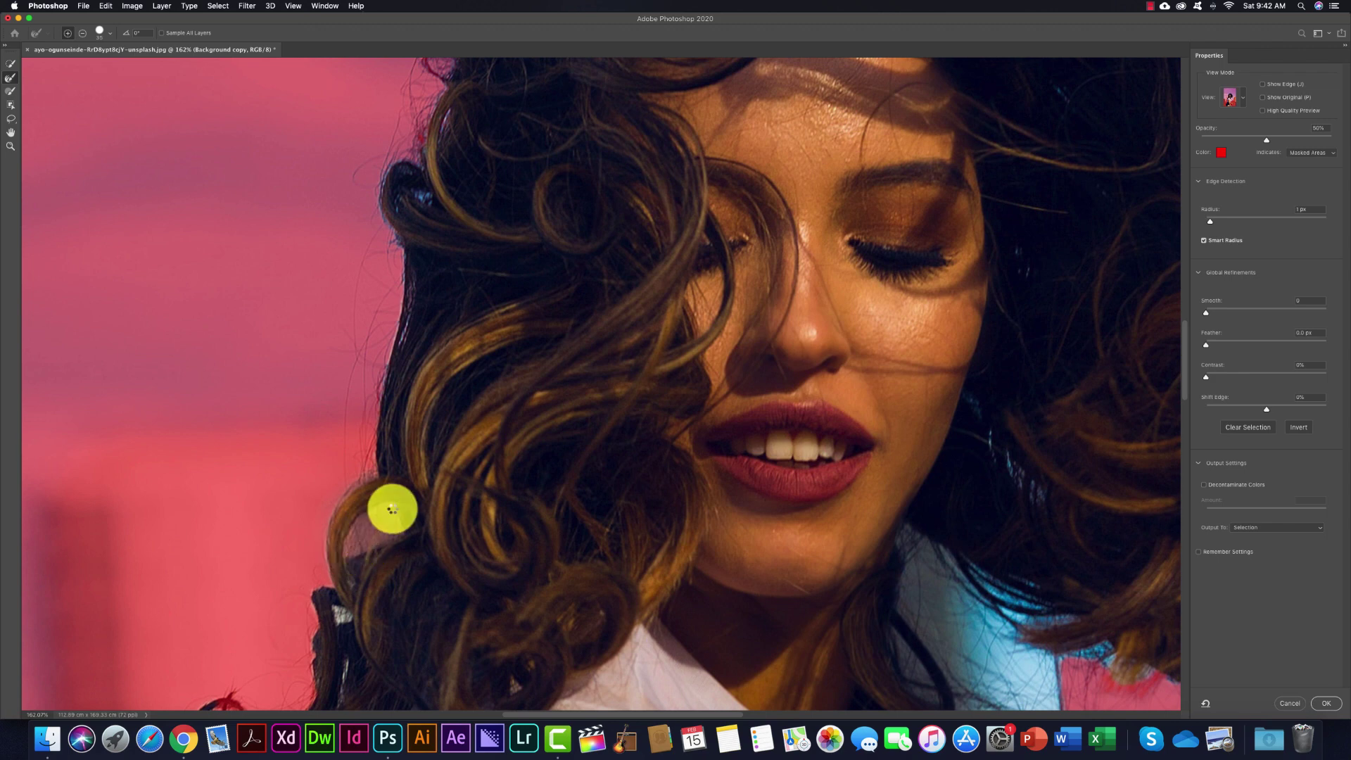
scroll(389, 506, down, 5)
mouse_move(341, 422)
mouse_down()
mouse_move(353, 497)
mouse_move(347, 461)
mouse_move(339, 507)
mouse_move(225, 556)
mouse_up()
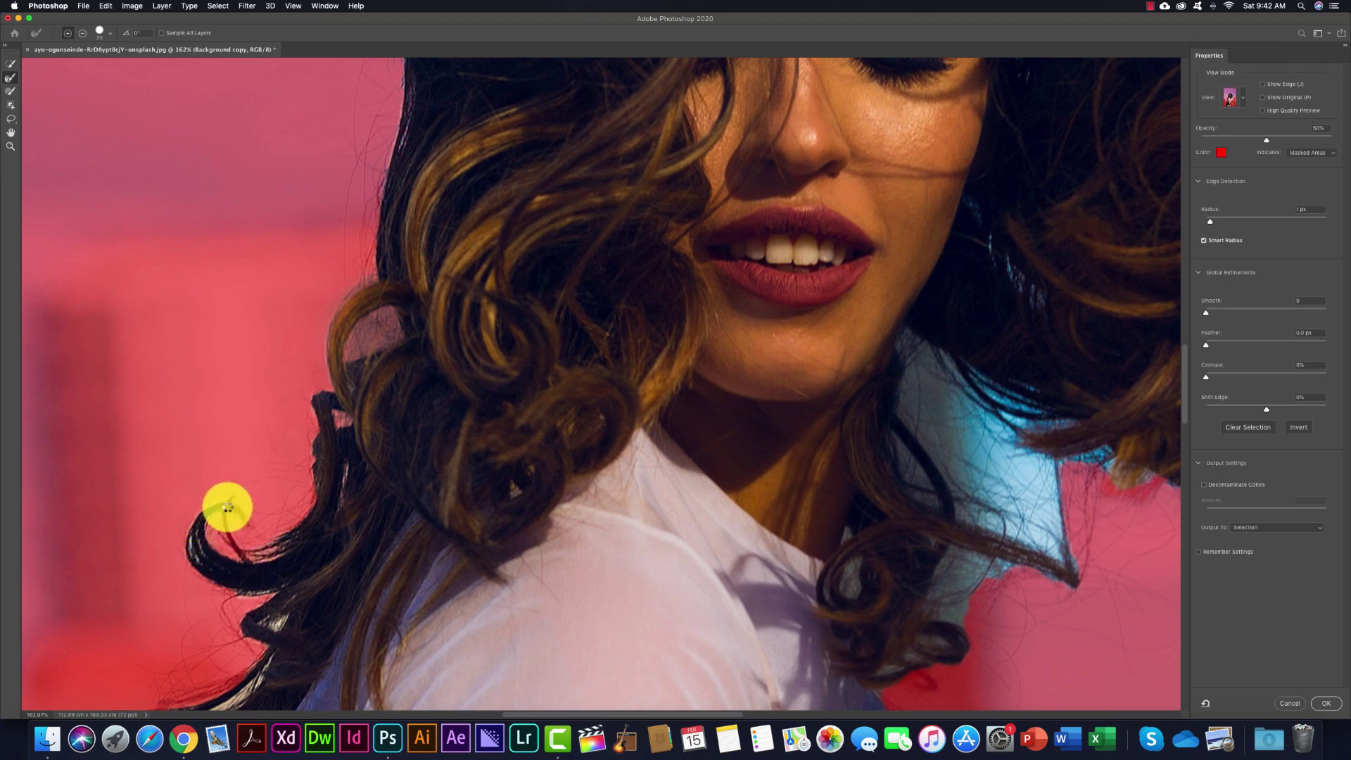
mouse_move(227, 508)
mouse_down()
mouse_move(239, 555)
mouse_move(241, 518)
mouse_move(205, 513)
mouse_move(196, 558)
mouse_move(256, 595)
mouse_move(278, 591)
mouse_up()
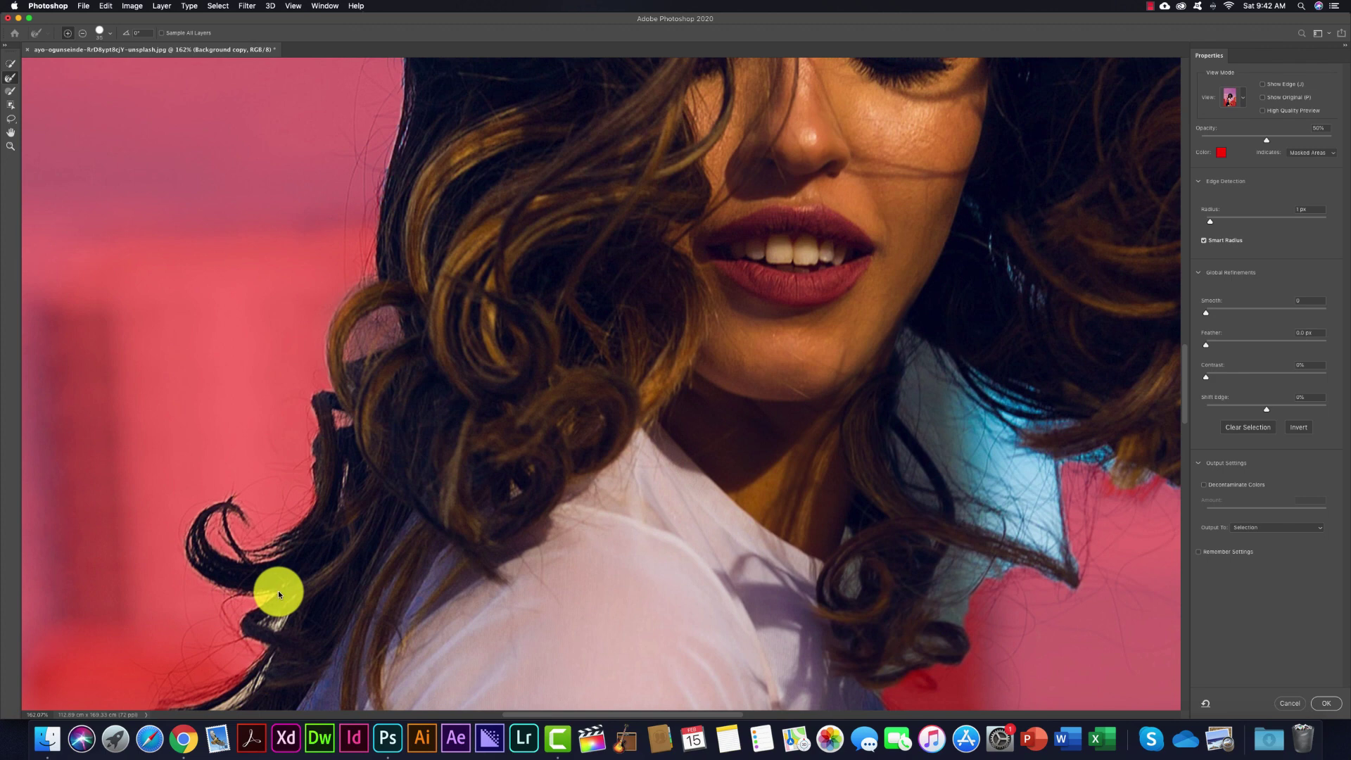
scroll(278, 594, down, 5)
mouse_move(275, 409)
mouse_down()
mouse_move(256, 473)
mouse_move(166, 518)
mouse_move(218, 575)
mouse_move(191, 576)
mouse_move(210, 598)
mouse_move(159, 616)
mouse_move(187, 597)
mouse_move(210, 564)
mouse_move(198, 560)
mouse_move(150, 640)
mouse_move(184, 612)
mouse_move(126, 640)
mouse_move(274, 630)
mouse_move(259, 570)
mouse_move(221, 534)
mouse_move(314, 579)
mouse_move(265, 516)
mouse_move(256, 452)
mouse_move(295, 548)
mouse_up()
scroll(192, 576, down, 1)
scroll(295, 547, down, 5)
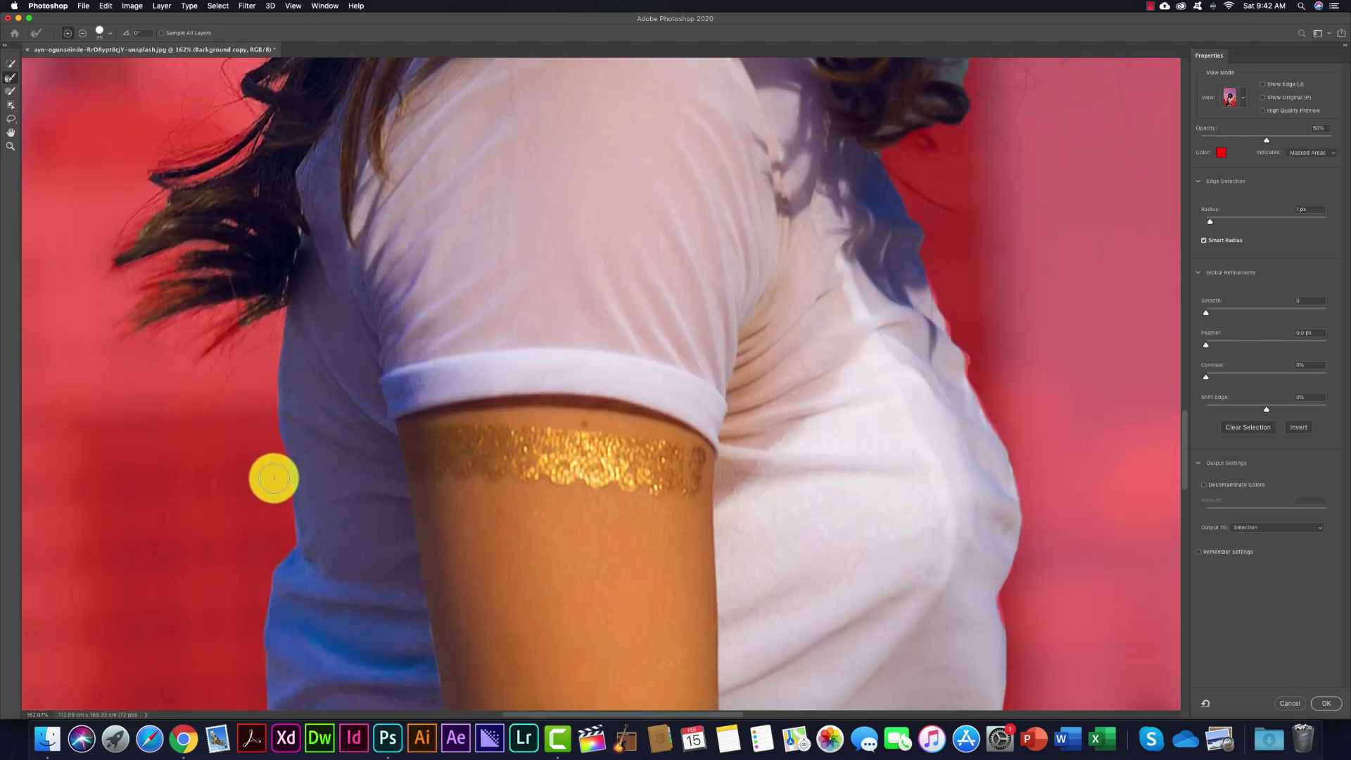
- Brush the Refine Edge Brush along the hair edge beside the collar
scroll(274, 477, up, 2)
scroll(278, 477, up, 3)
scroll(278, 480, up, 3)
scroll(277, 476, up, 5)
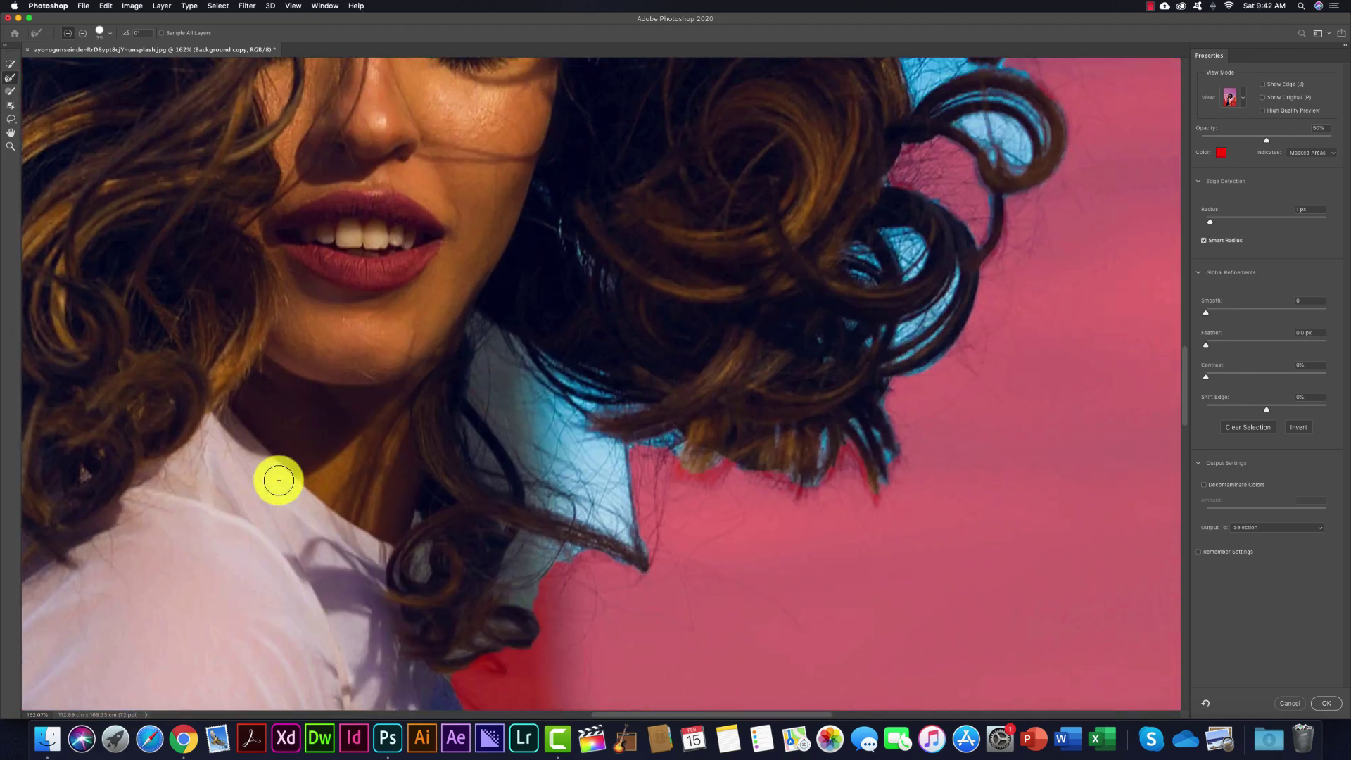
scroll(278, 476, right, 2)
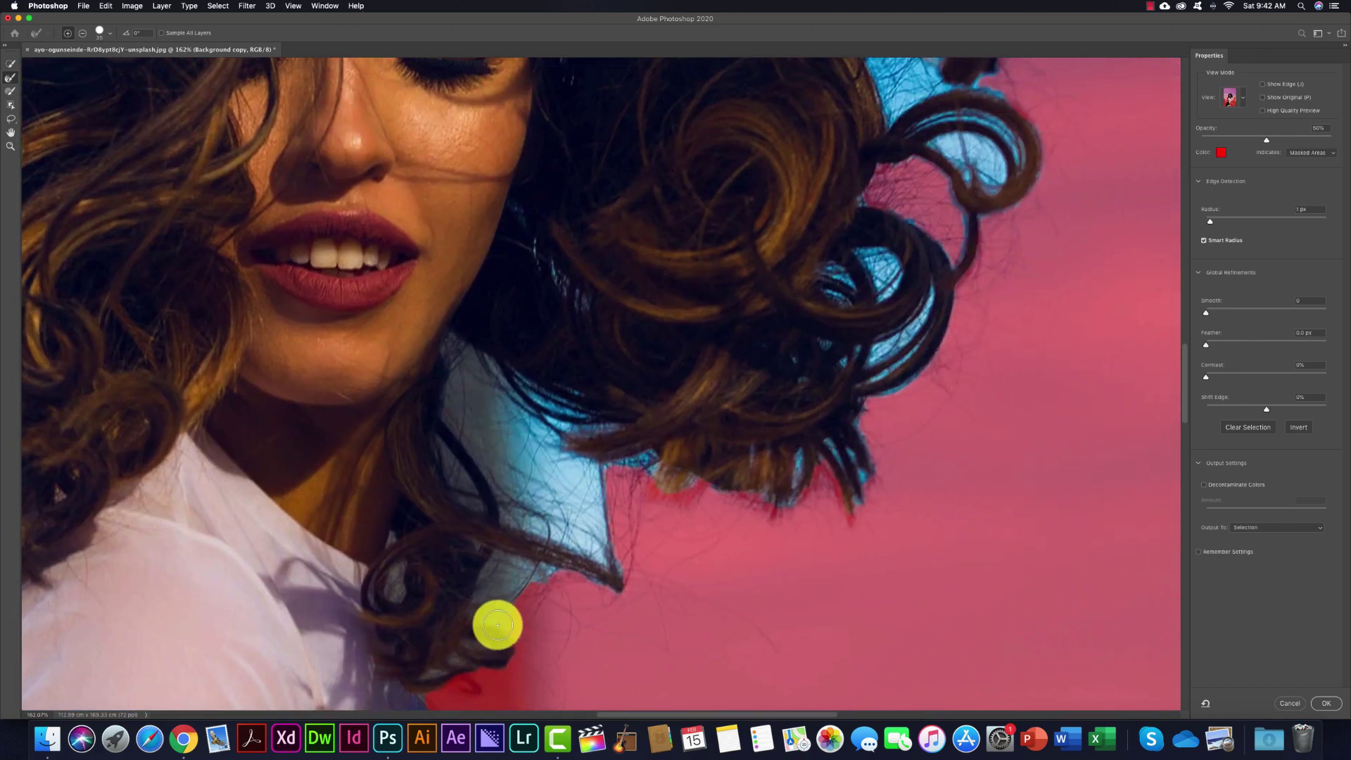
mouse_move(477, 612)
mouse_down()
mouse_move(491, 558)
mouse_move(606, 582)
mouse_move(497, 637)
mouse_move(467, 687)
mouse_move(429, 669)
mouse_move(387, 534)
mouse_move(455, 494)
mouse_move(437, 432)
mouse_move(588, 552)
mouse_move(454, 422)
mouse_move(504, 513)
mouse_move(593, 551)
mouse_move(592, 465)
mouse_move(549, 446)
mouse_move(606, 428)
mouse_move(588, 516)
mouse_move(471, 429)
mouse_move(482, 403)
mouse_move(455, 353)
mouse_move(546, 398)
mouse_move(455, 349)
mouse_move(514, 452)
mouse_move(501, 389)
mouse_up()
- Refine the right-side curls and upper-right flyaway strands, then pan around to review the edges
scroll(504, 391, down, 1)
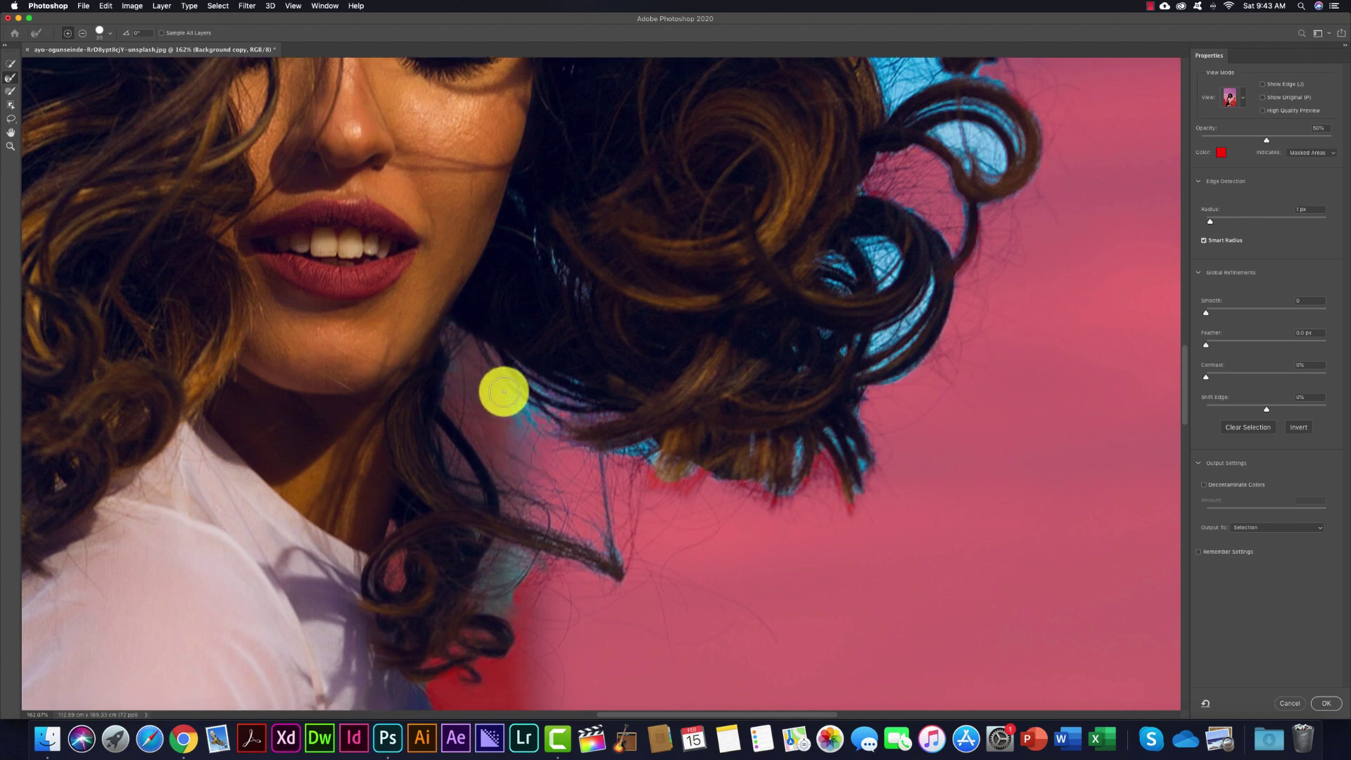
scroll(678, 437, up, 5)
scroll(678, 437, right, 4)
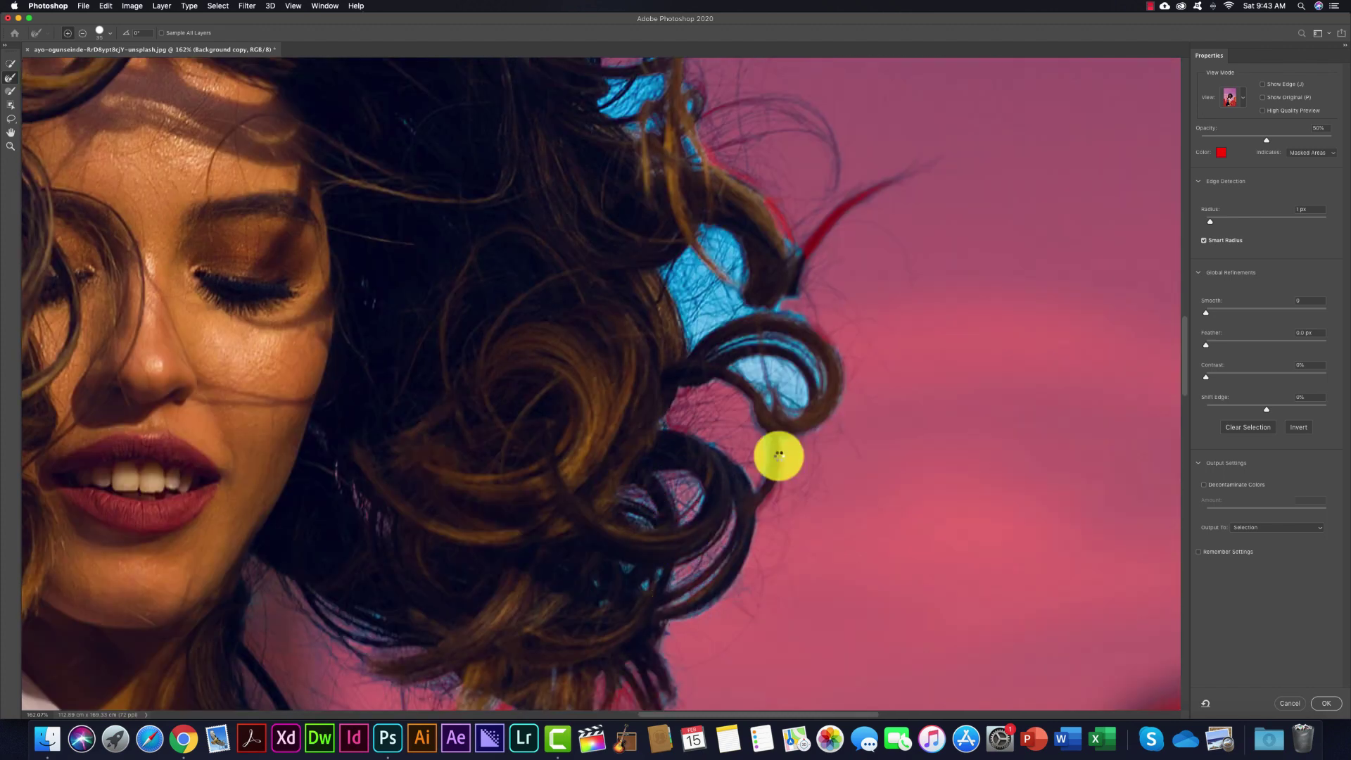
scroll(778, 307, up, 3)
drag(748, 408, 779, 341)
scroll(779, 342, up, 5)
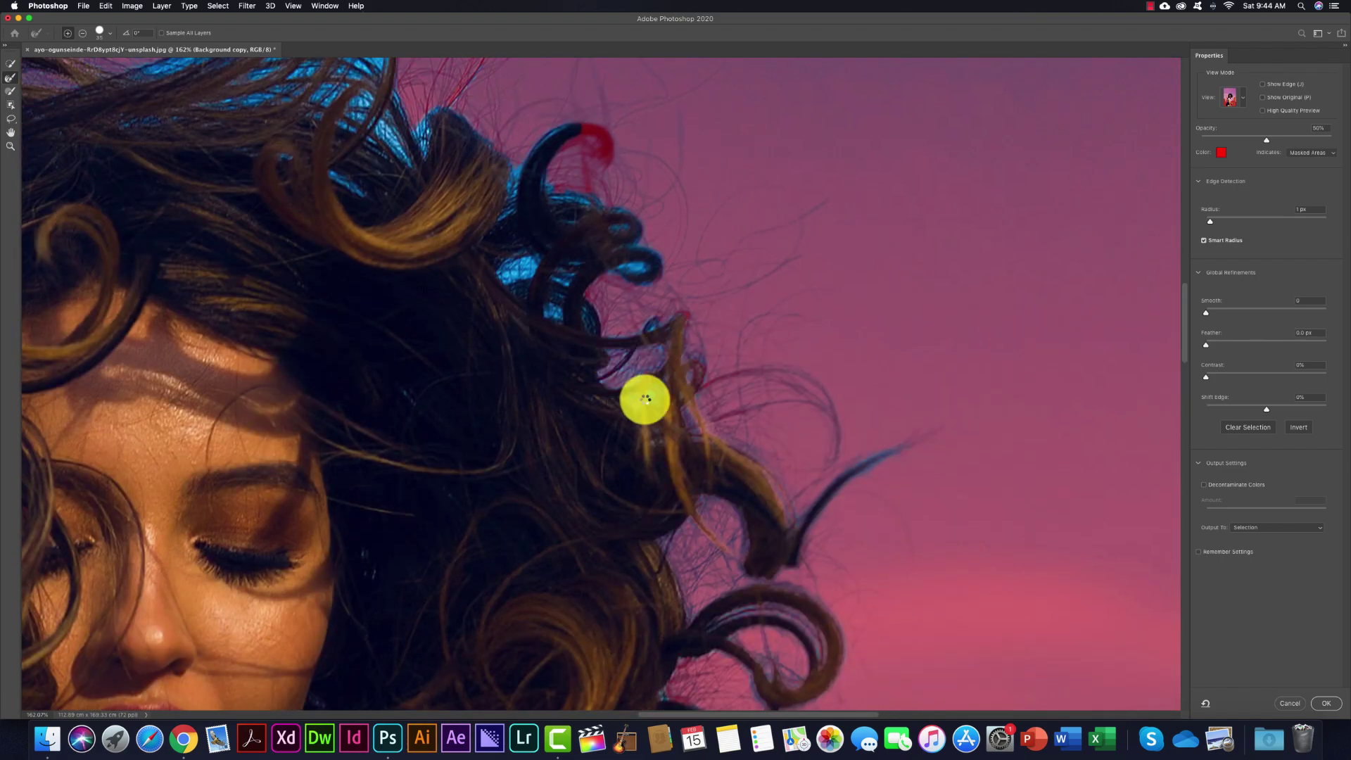
drag(643, 395, 617, 230)
scroll(458, 134, up, 5)
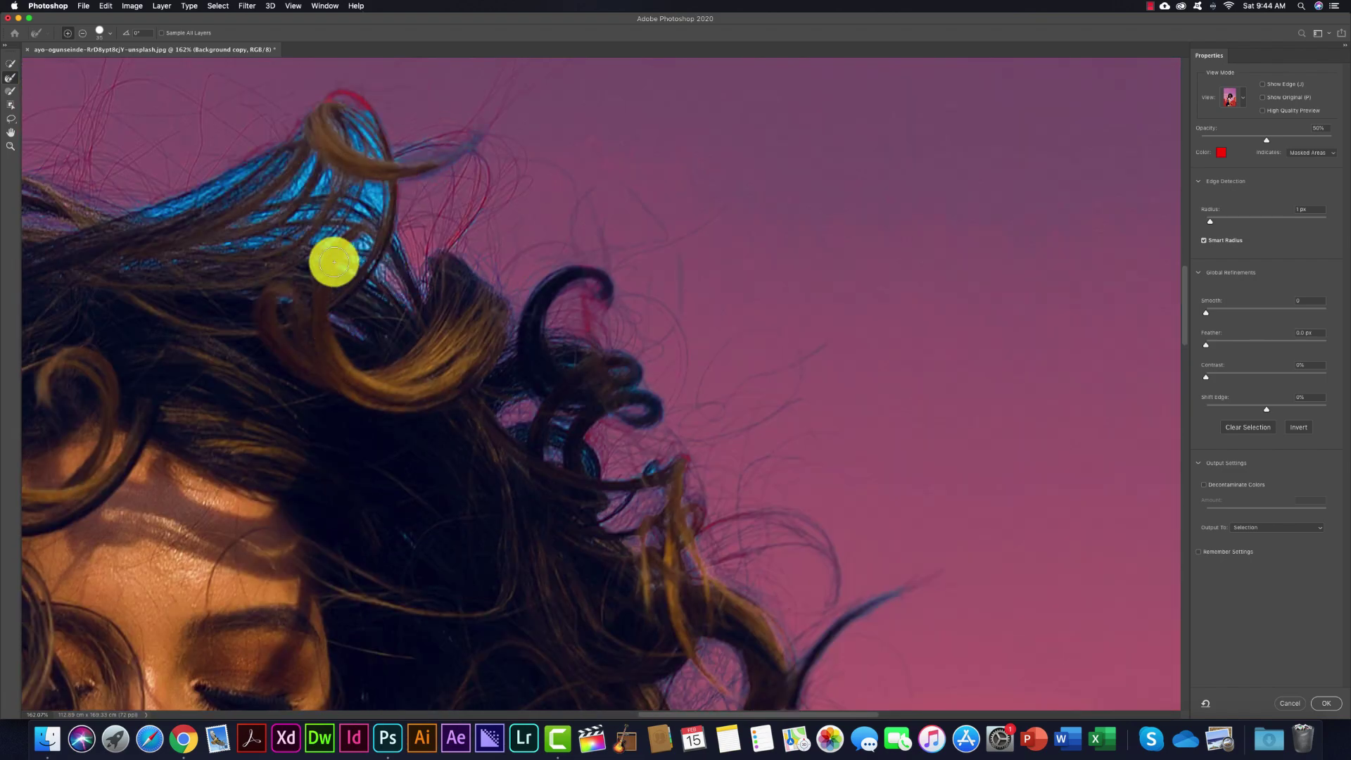
scroll(606, 420, down, 5)
scroll(607, 419, left, 4)
scroll(916, 314, left, 2)
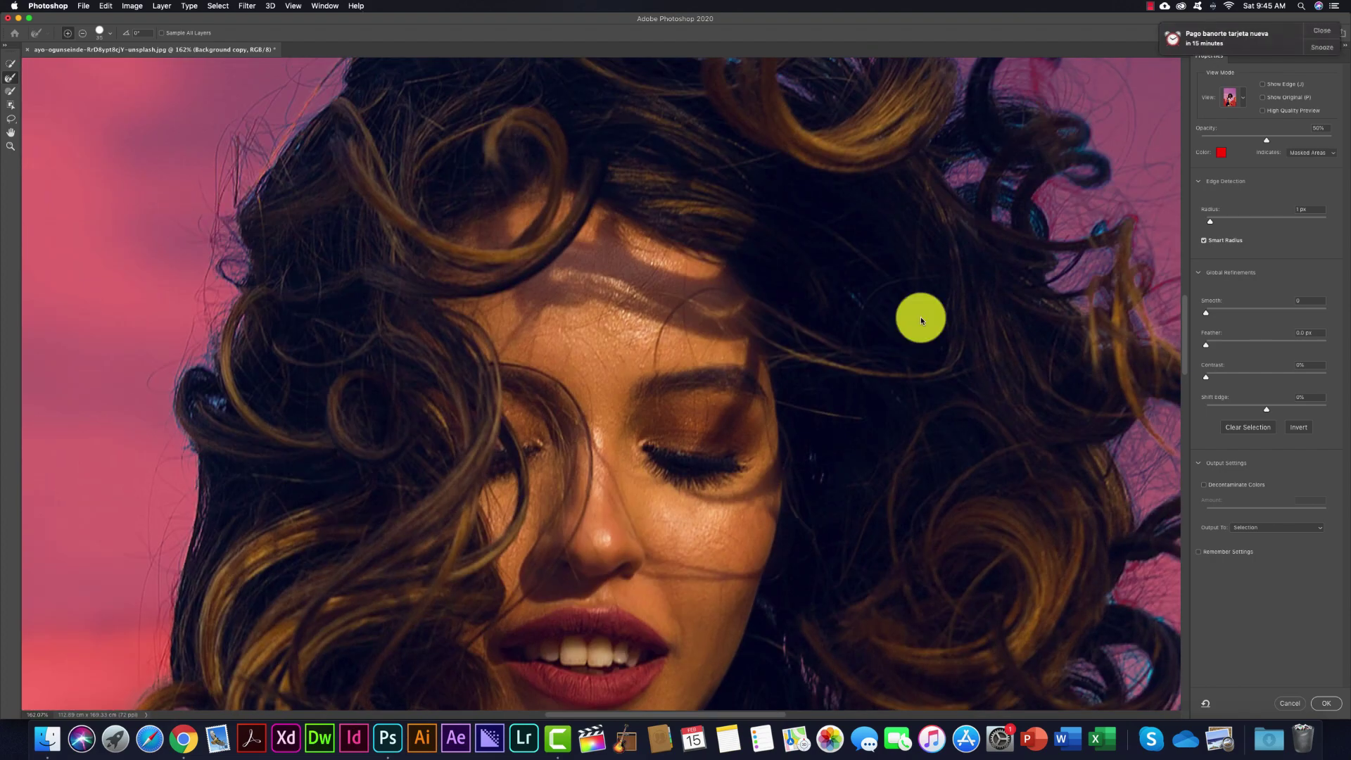
scroll(755, 472, down, 4)
scroll(755, 473, right, 4)
scroll(368, 353, up, 4)
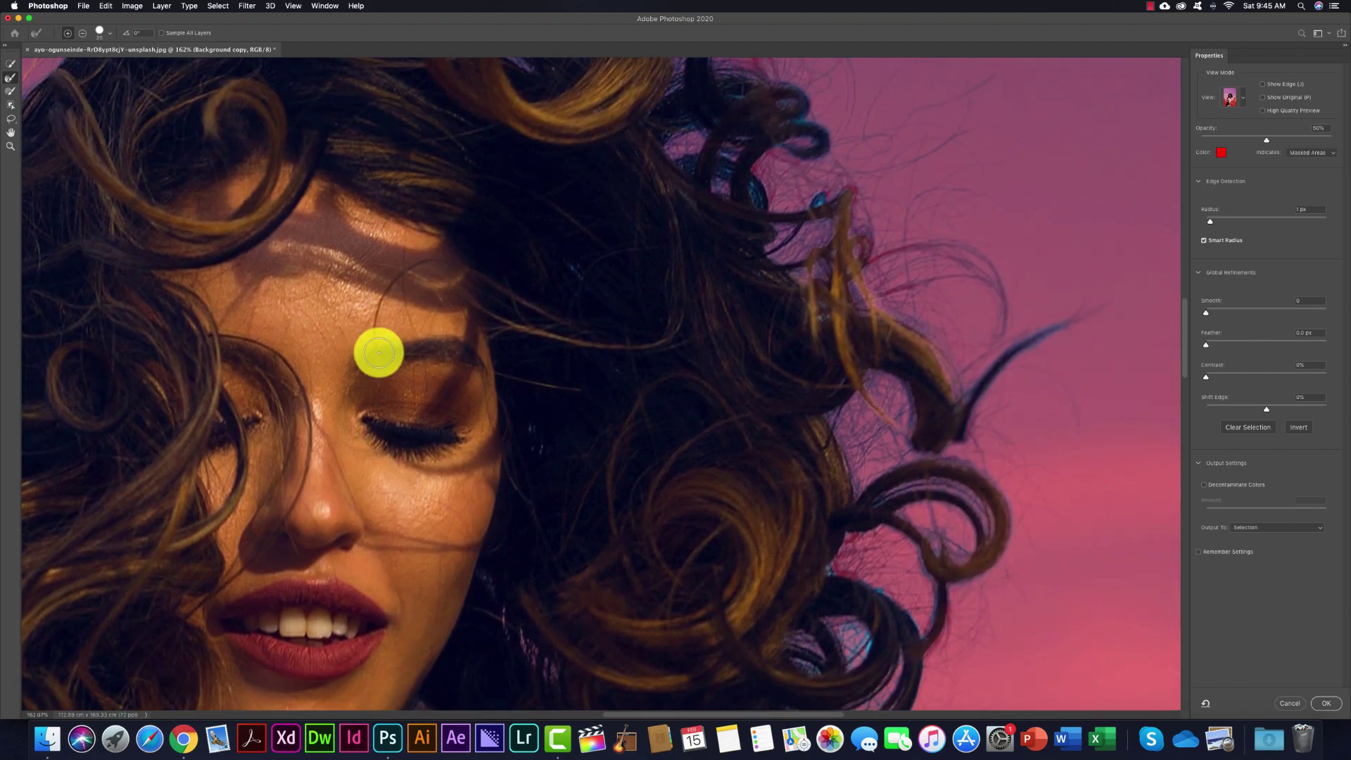
scroll(377, 353, up, 2)
scroll(377, 353, left, 3)
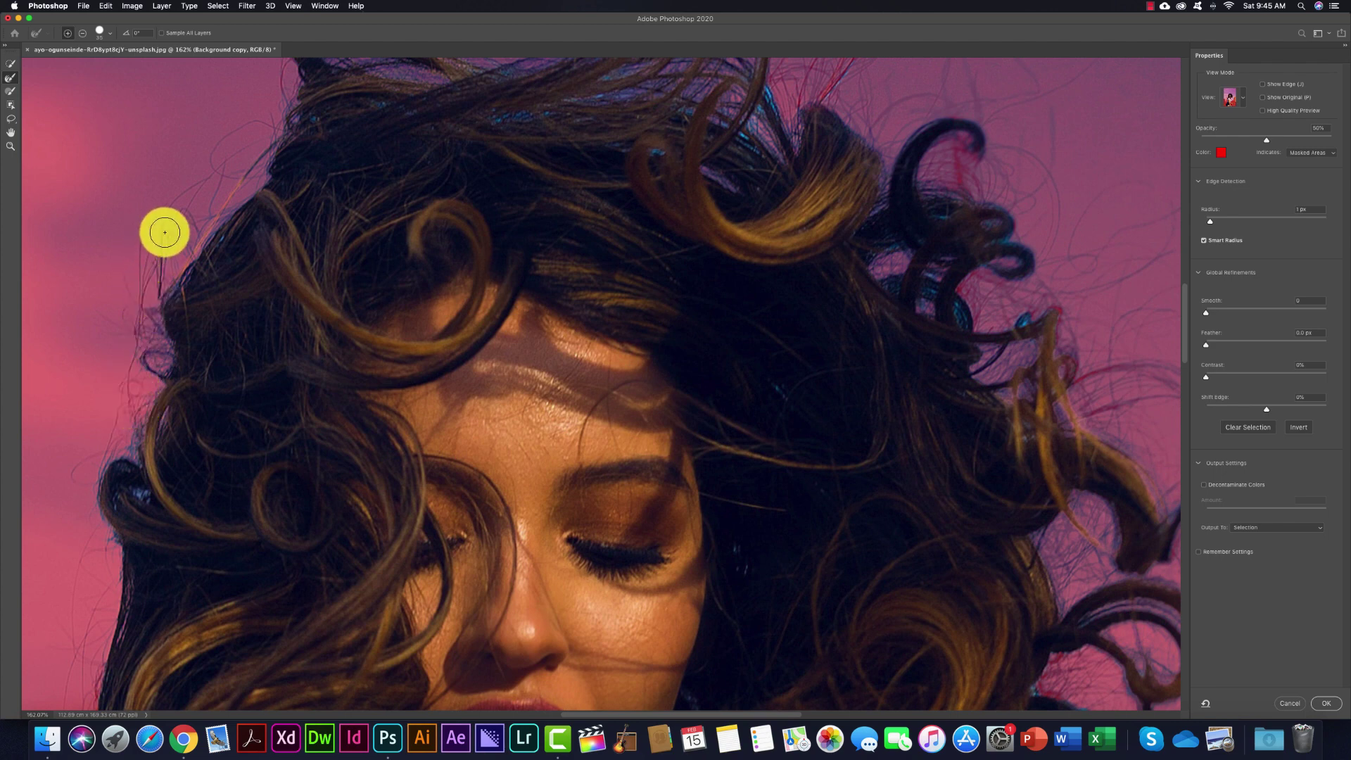
scroll(1062, 286, right, 3)
scroll(1062, 286, right, 3)
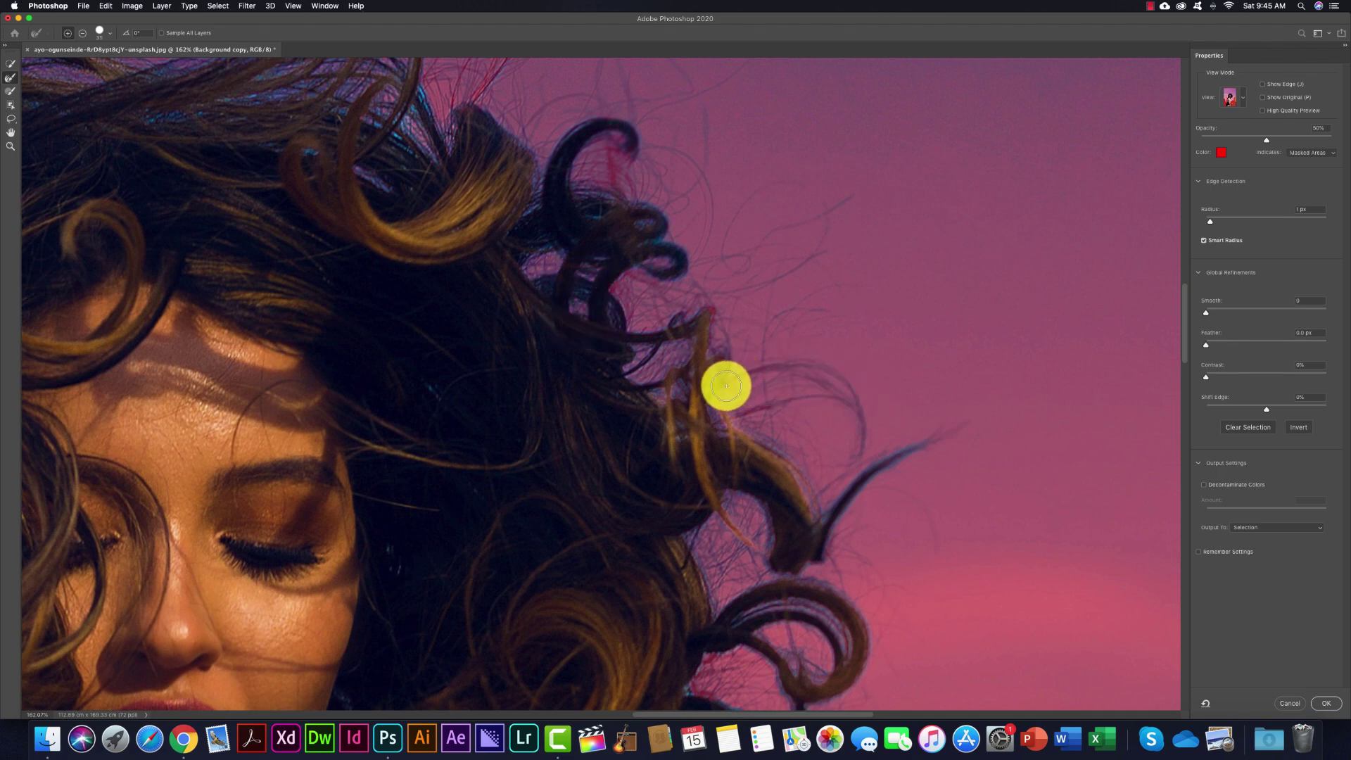
scroll(605, 359, down, 5)
scroll(640, 404, down, 1)
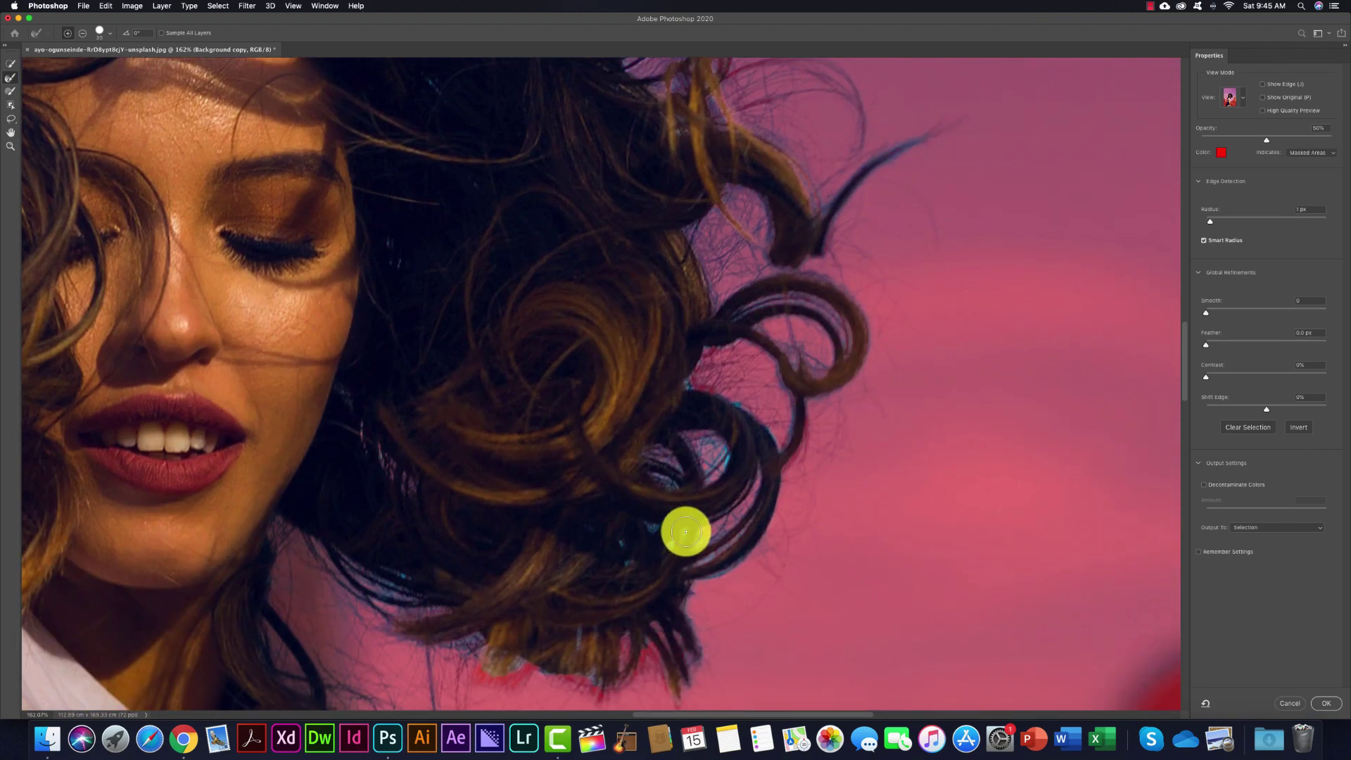
scroll(685, 532, down, 1)
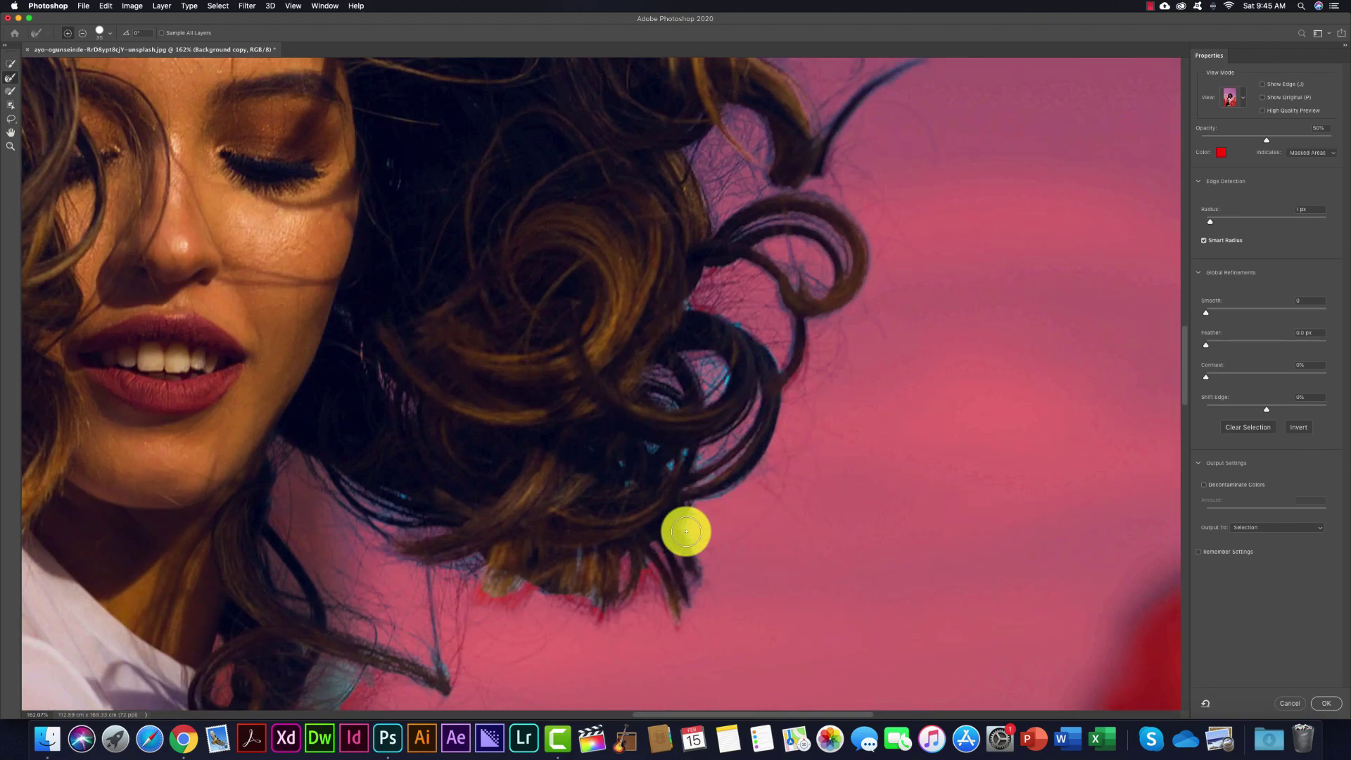
scroll(633, 549, down, 1)
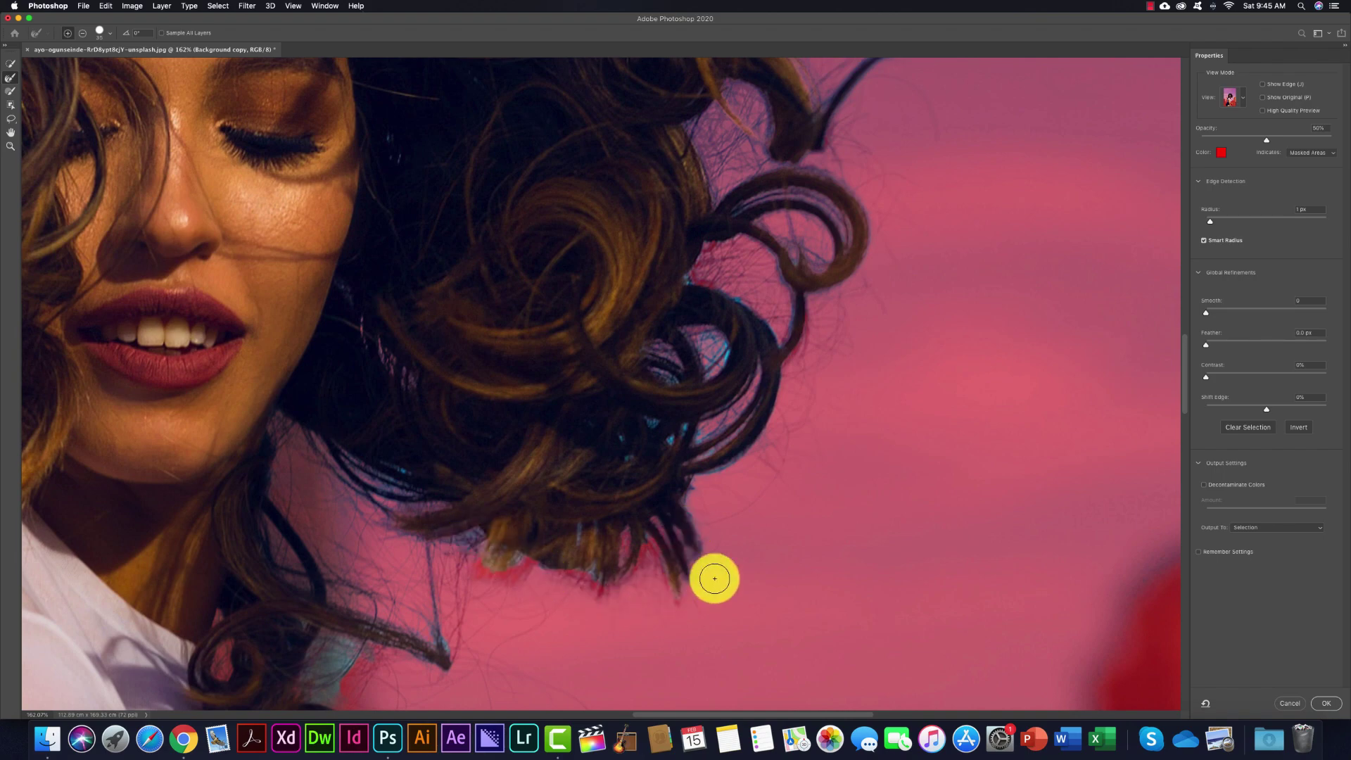
scroll(911, 483, up, 1)
scroll(911, 483, up, 1)
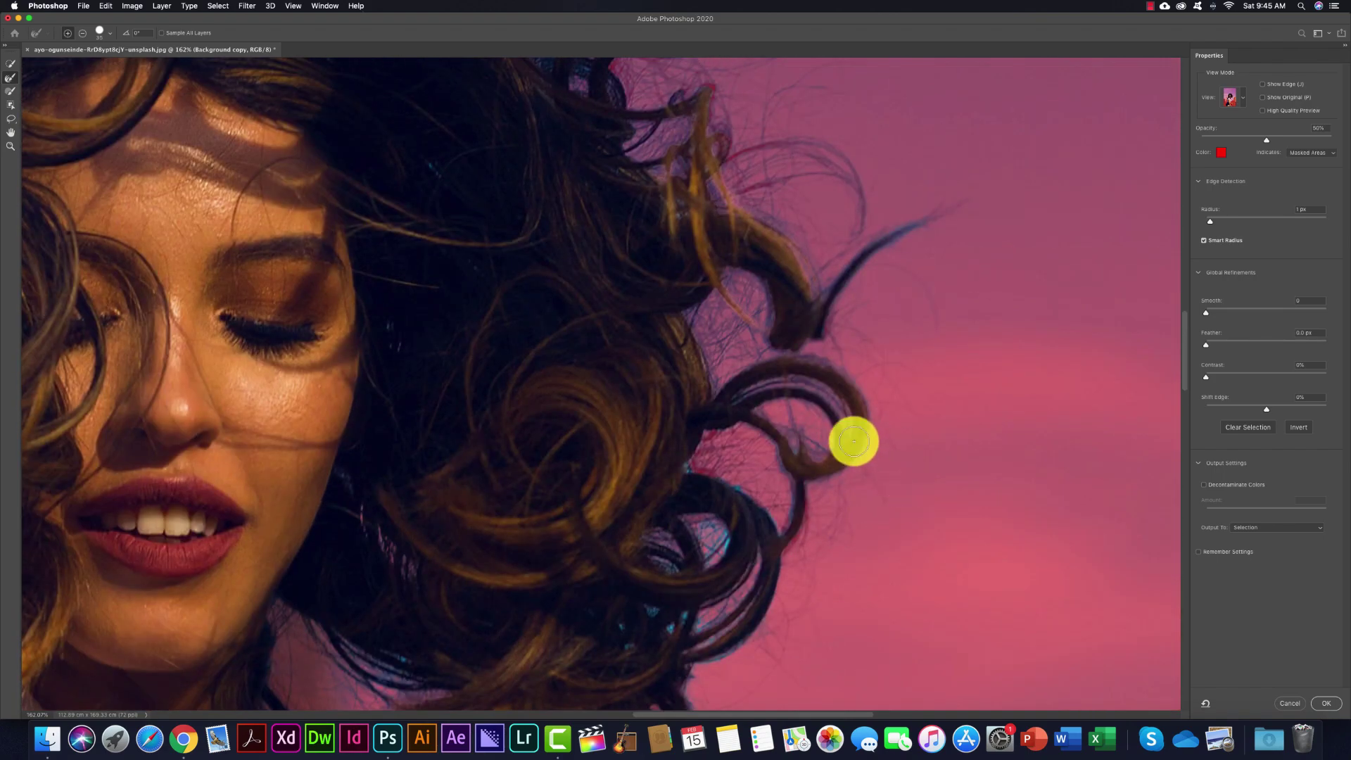
- Switch to Black & White view and refine the wispy strands at the lower left
key(k)
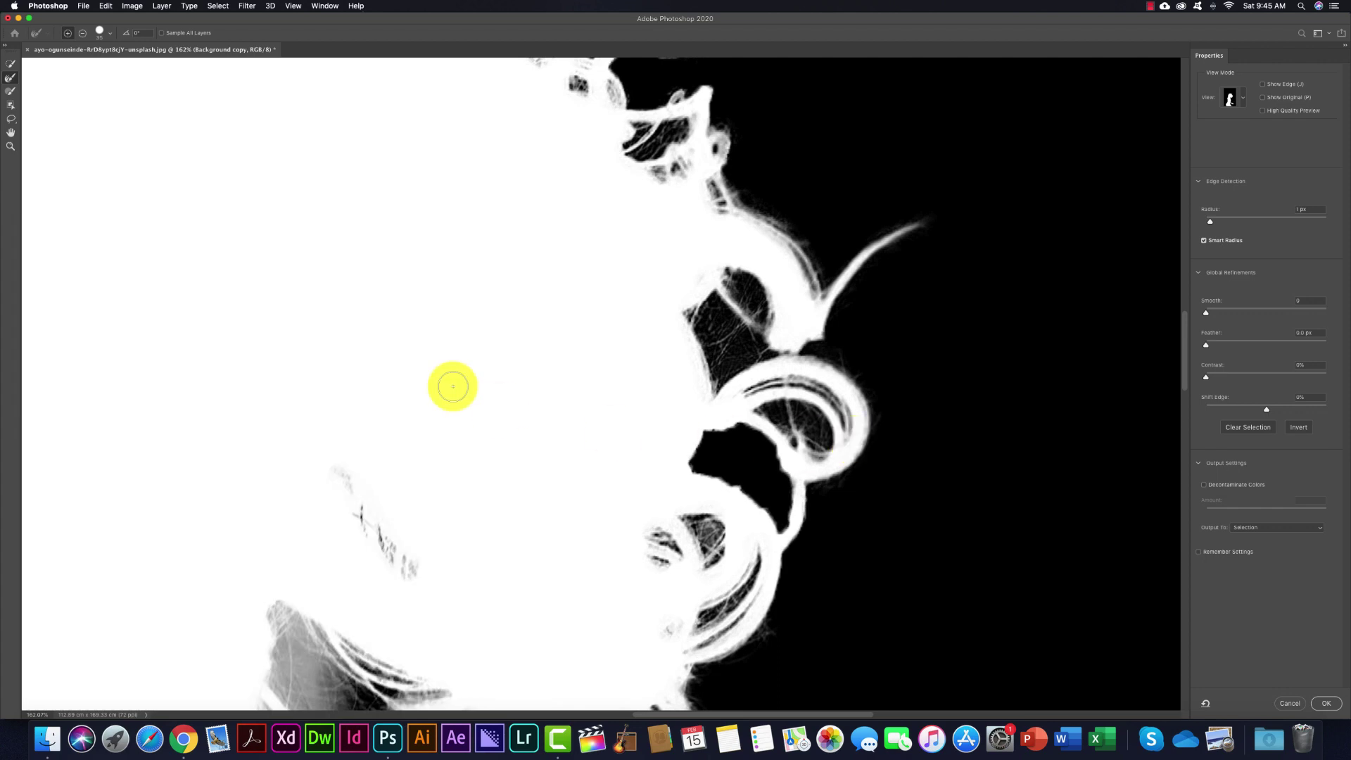
scroll(546, 392, down, 2)
scroll(546, 391, left, 2)
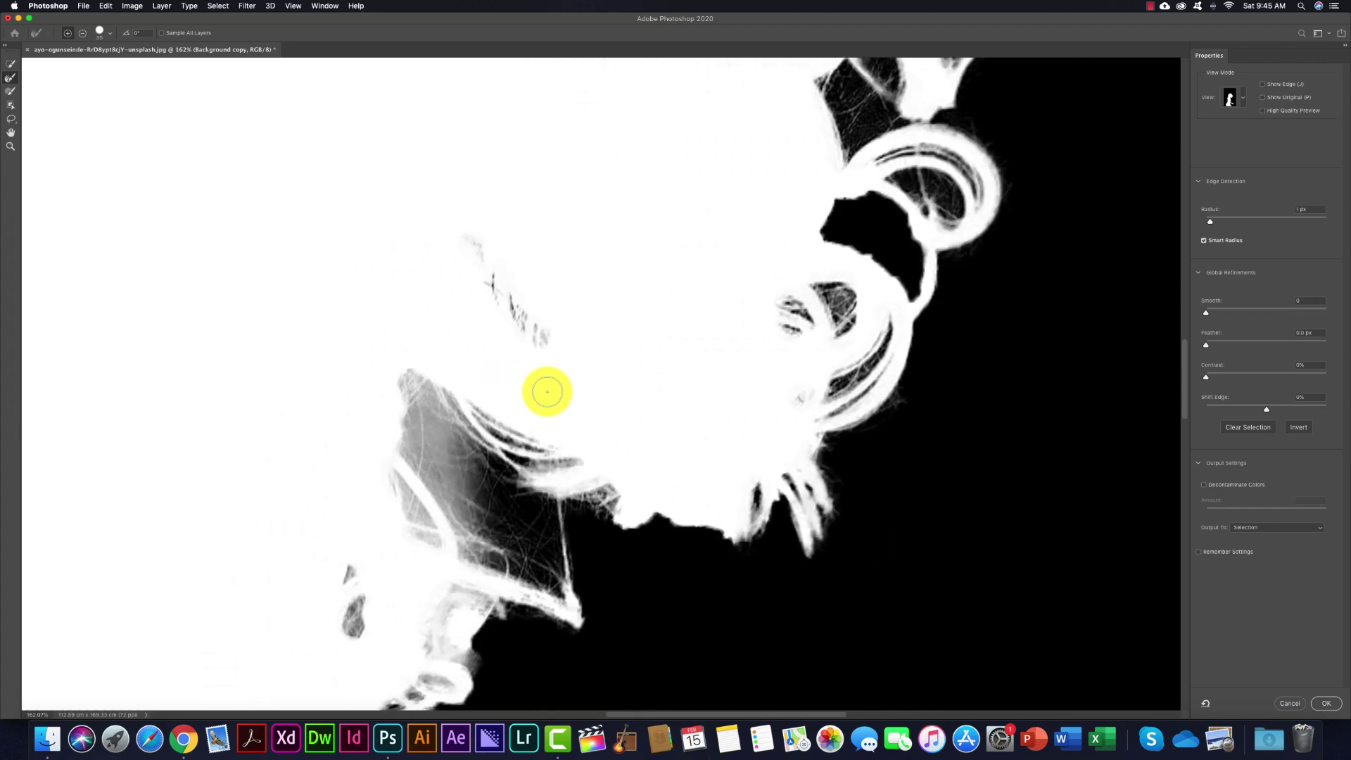
scroll(547, 391, left, 5)
scroll(547, 391, left, 2)
scroll(547, 391, left, 1)
scroll(547, 391, down, 2)
scroll(547, 391, down, 2)
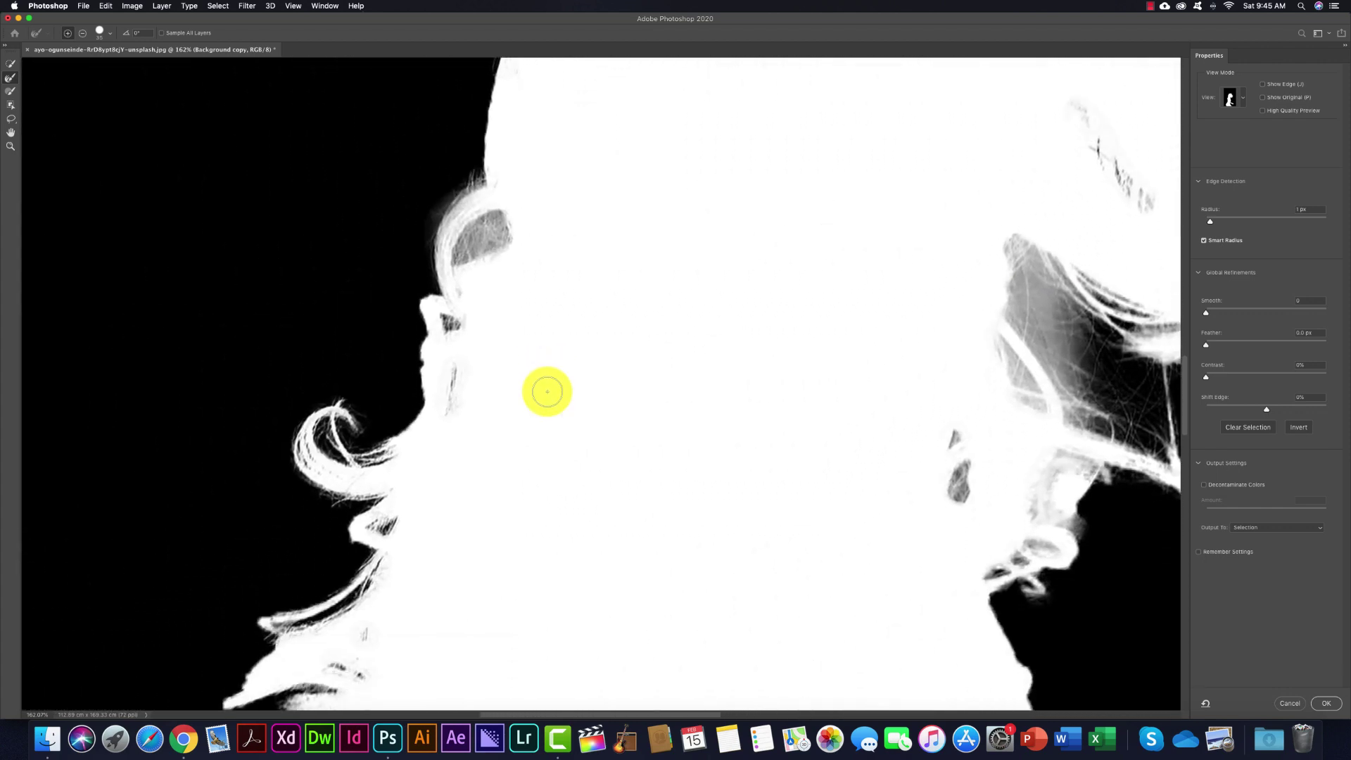
scroll(547, 391, down, 2)
scroll(547, 391, down, 2)
scroll(547, 391, down, 1)
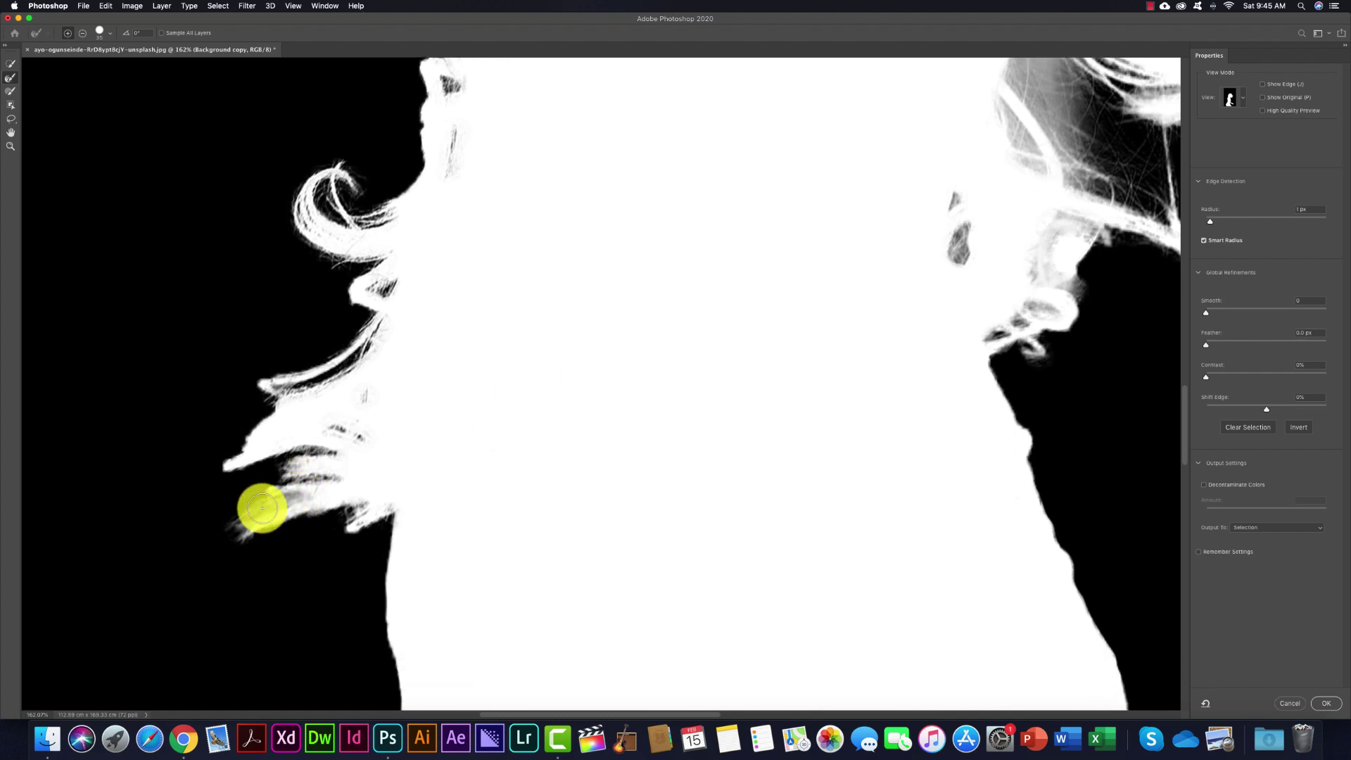
mouse_move(301, 477)
mouse_down()
mouse_move(291, 496)
mouse_move(279, 382)
mouse_up()
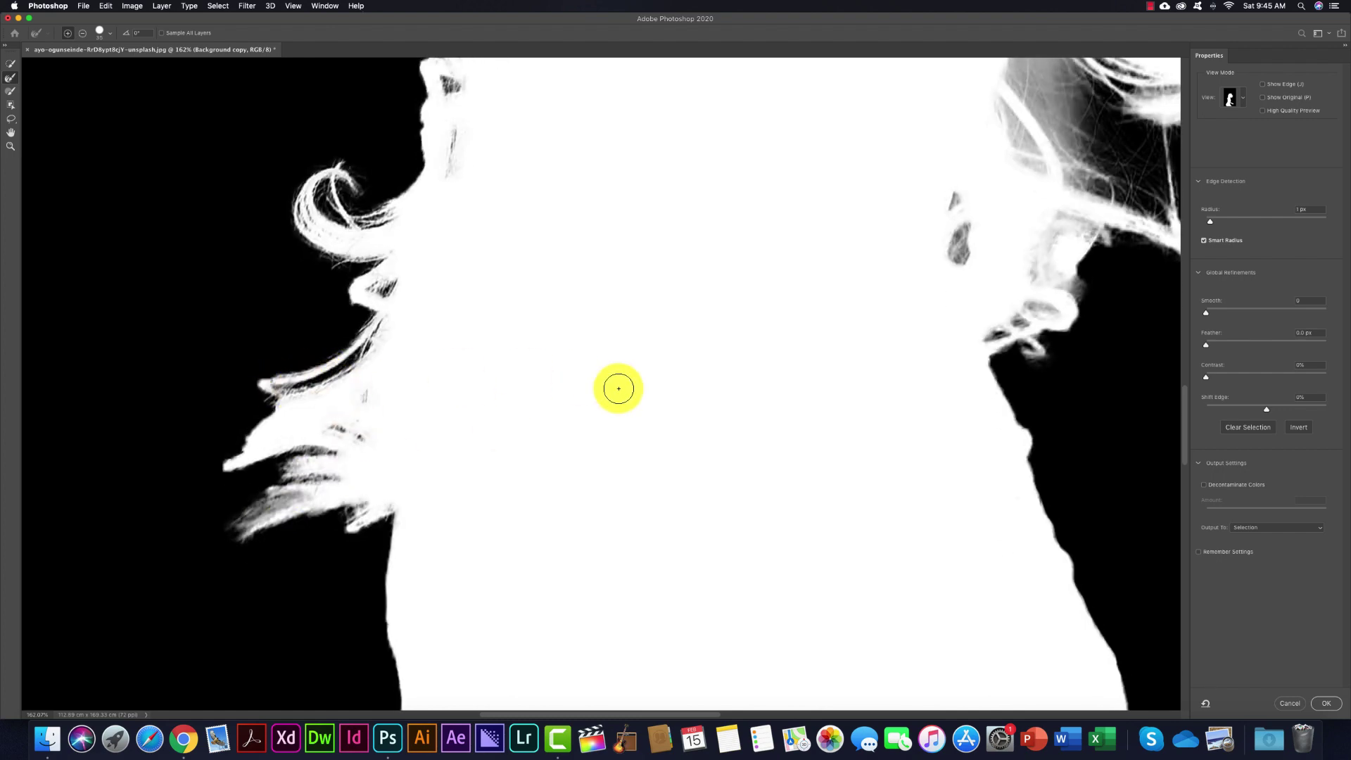
- Refine the hair in the gap by the neck, checking it in Onion Skin and Black & White views
scroll(619, 387, right, 3)
scroll(633, 389, right, 3)
scroll(635, 392, right, 3)
drag(635, 391, 660, 337)
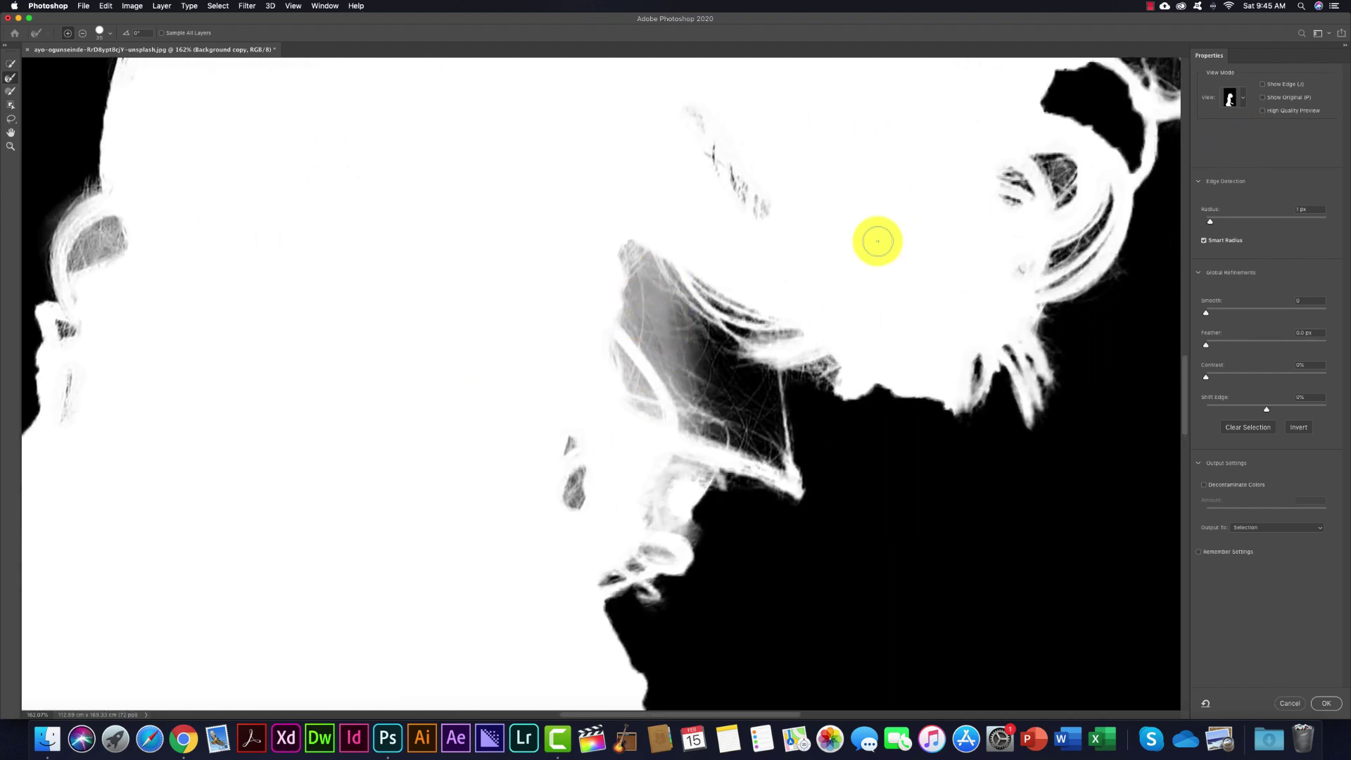
key(o)
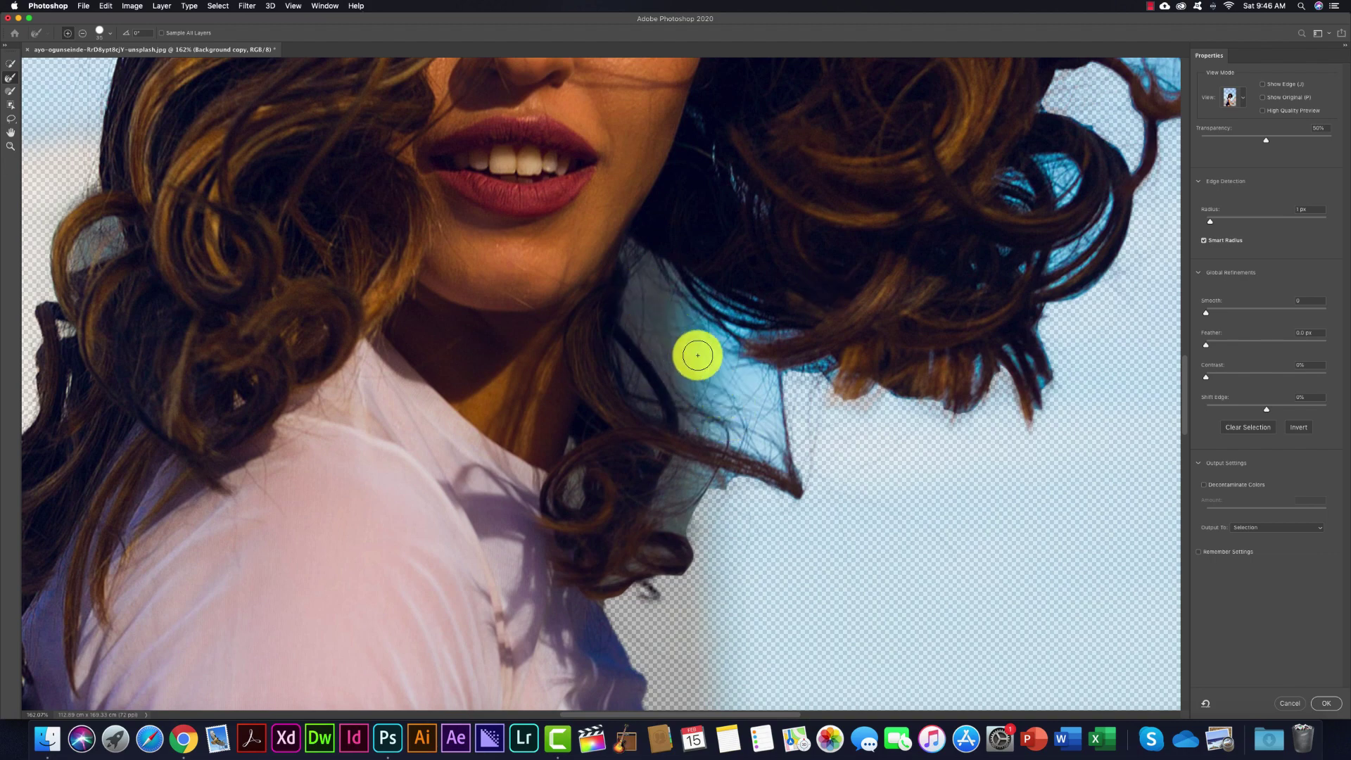
key(k)
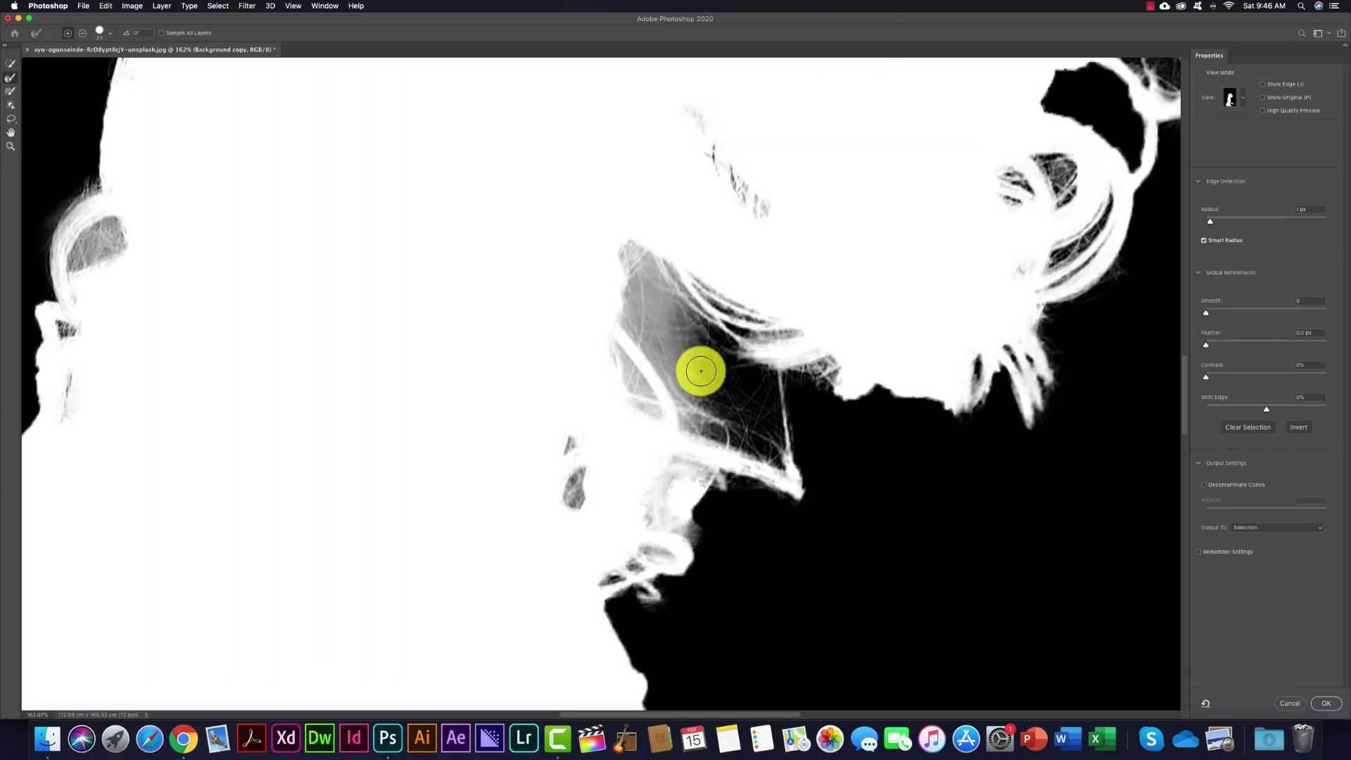
key(o)
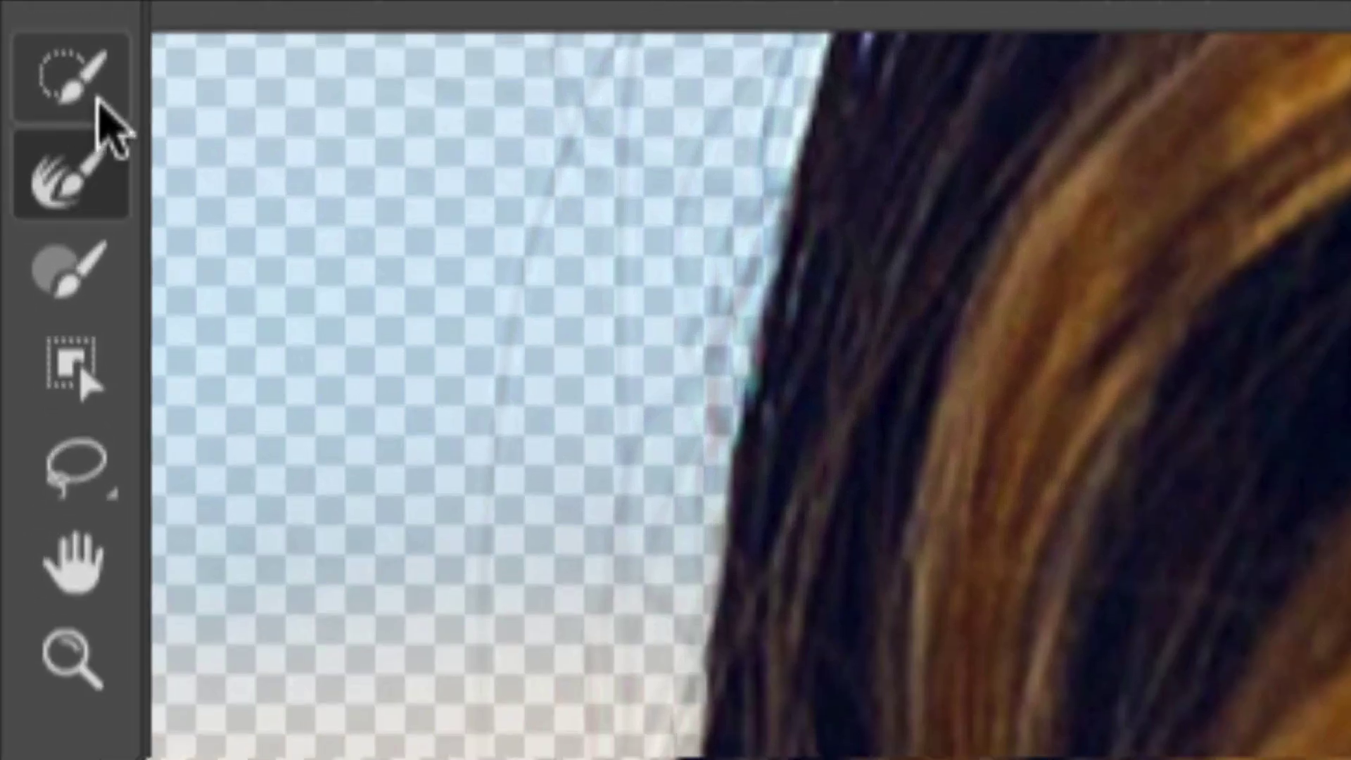
- With Quick Selection in Overlay view, subtract the sky patch beside the neck and trim along the hair strand
click(13, 64)
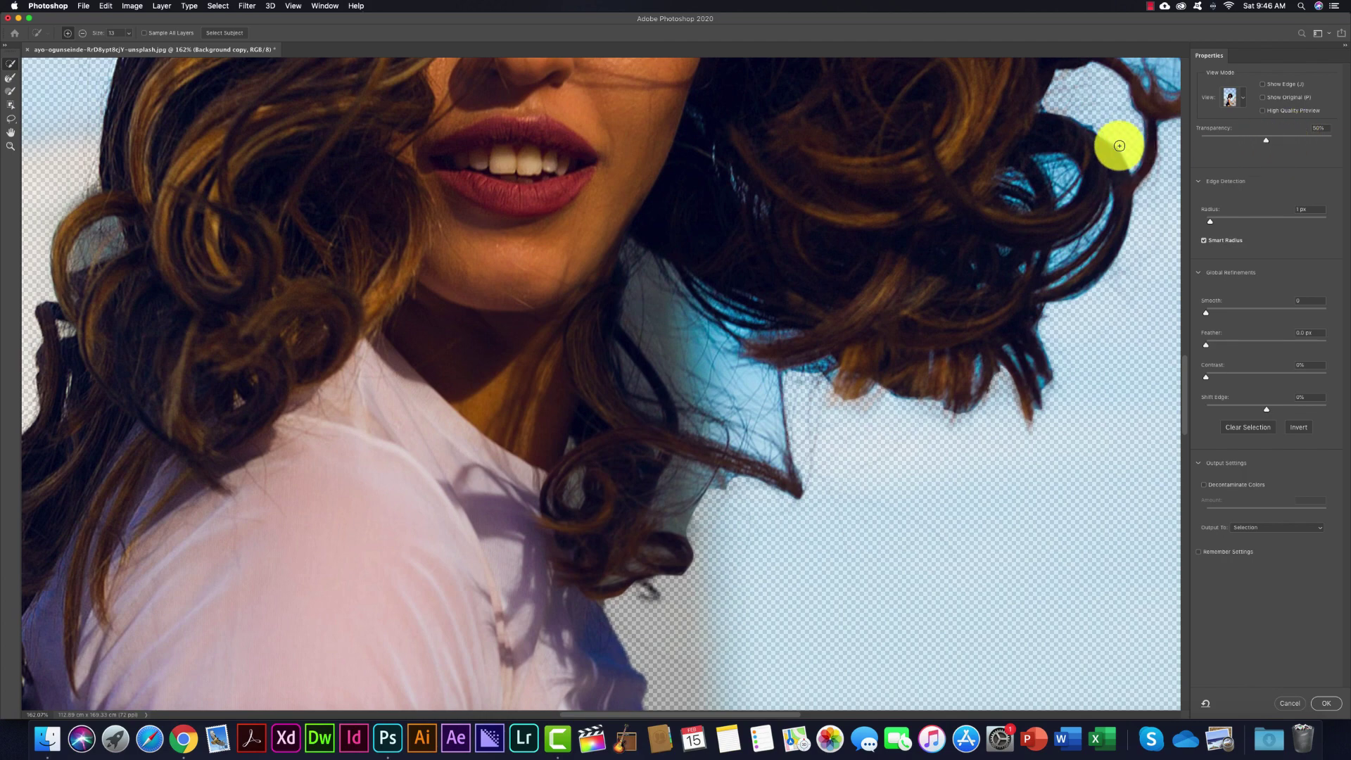
key(v)
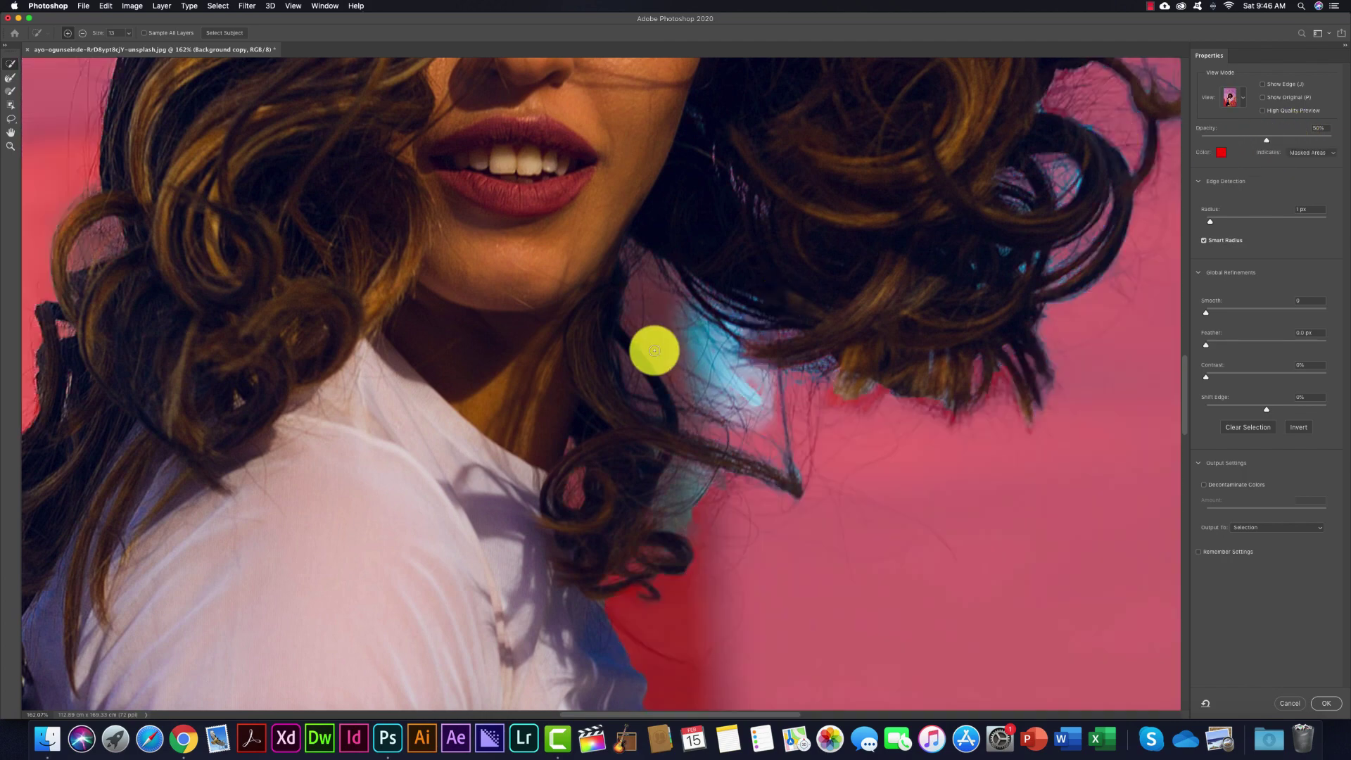
mouse_move(670, 353)
mouse_down()
mouse_move(731, 391)
mouse_move(696, 336)
mouse_move(757, 425)
mouse_move(690, 329)
mouse_up()
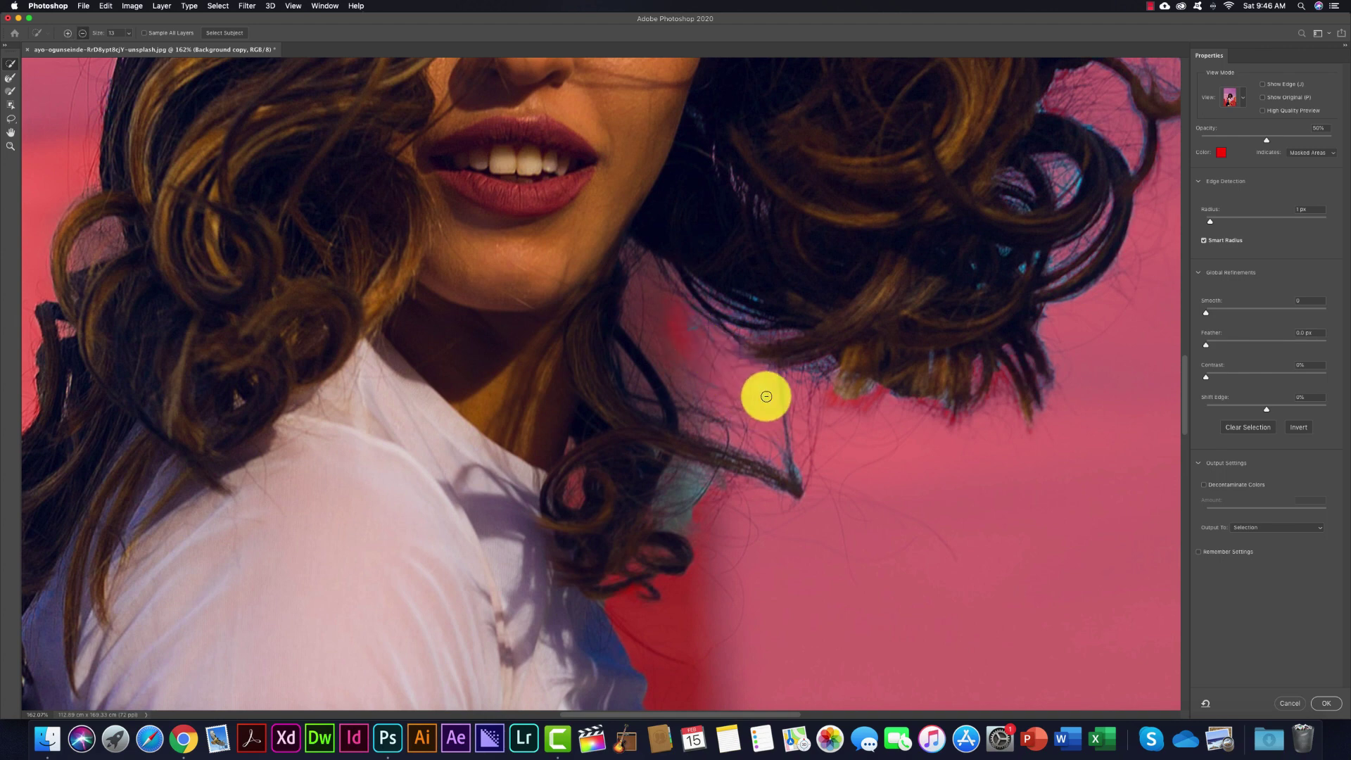
mouse_move(766, 396)
mouse_down()
mouse_move(769, 422)
mouse_move(757, 394)
mouse_up()
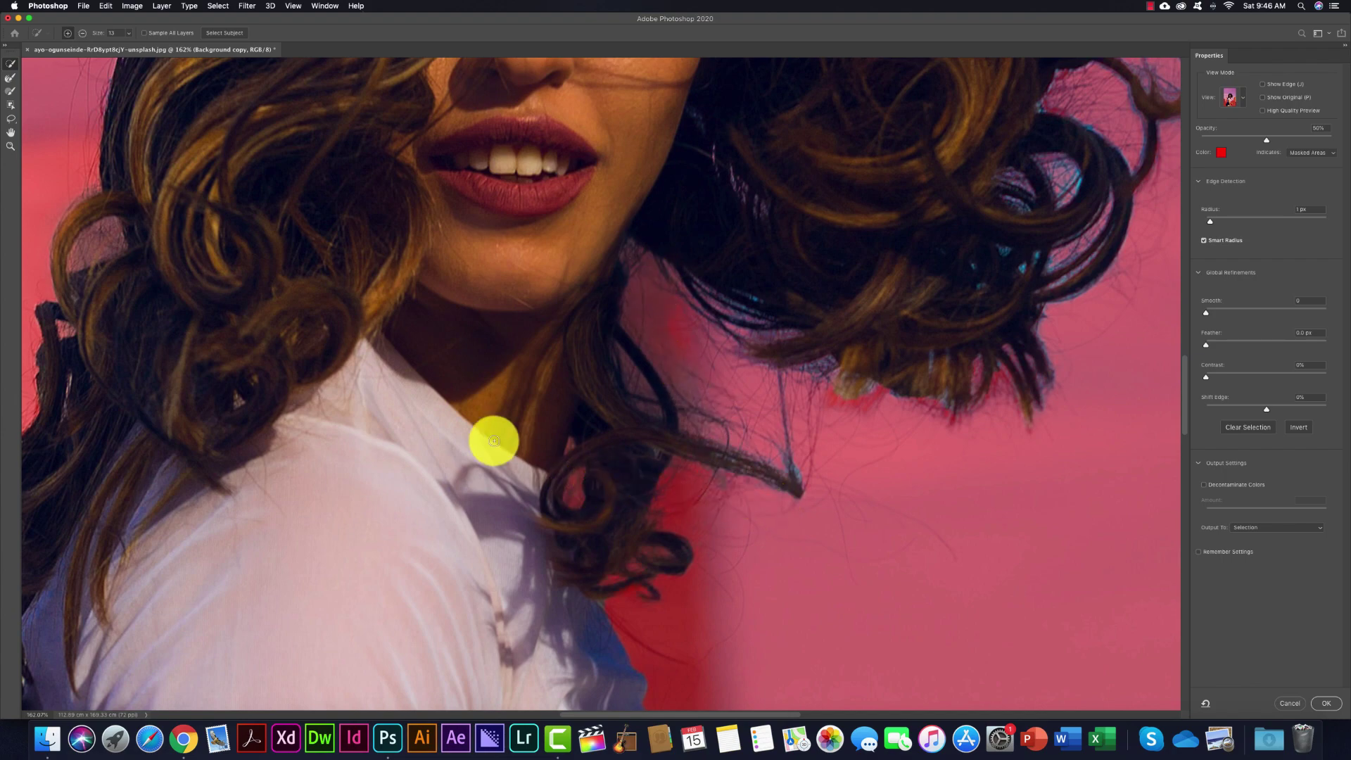
scroll(493, 441, left, 2)
scroll(521, 440, down, 5)
scroll(529, 440, down, 1)
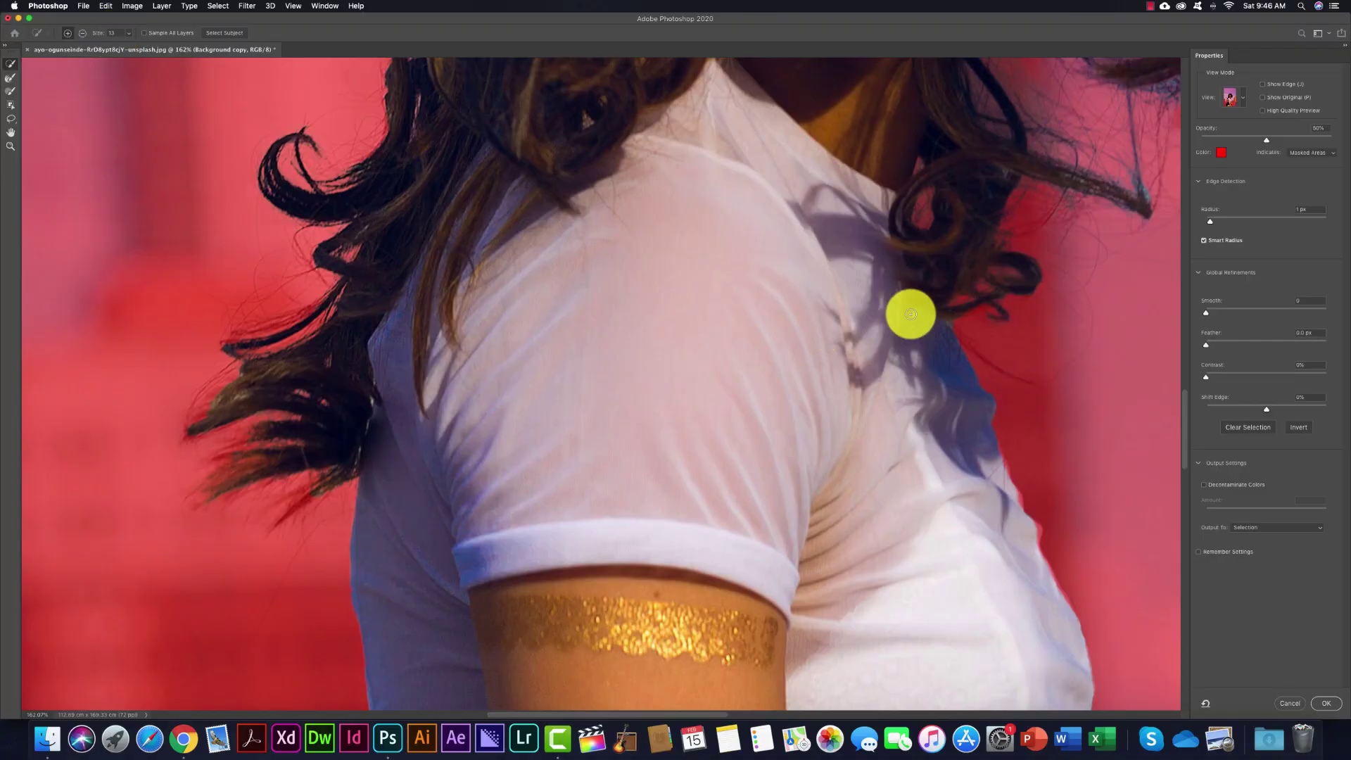
scroll(910, 314, up, 5)
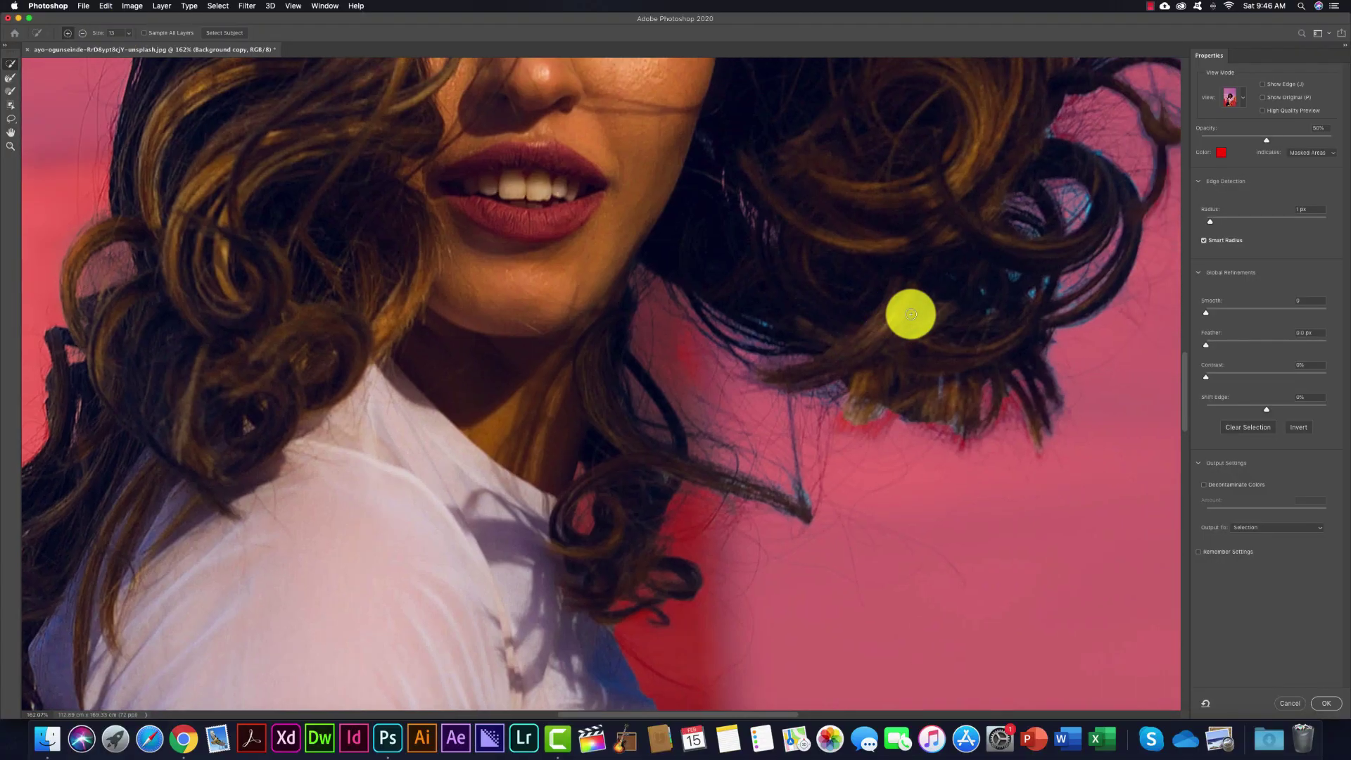
scroll(910, 313, up, 2)
scroll(910, 314, up, 1)
scroll(910, 314, up, 5)
scroll(910, 314, down, 1)
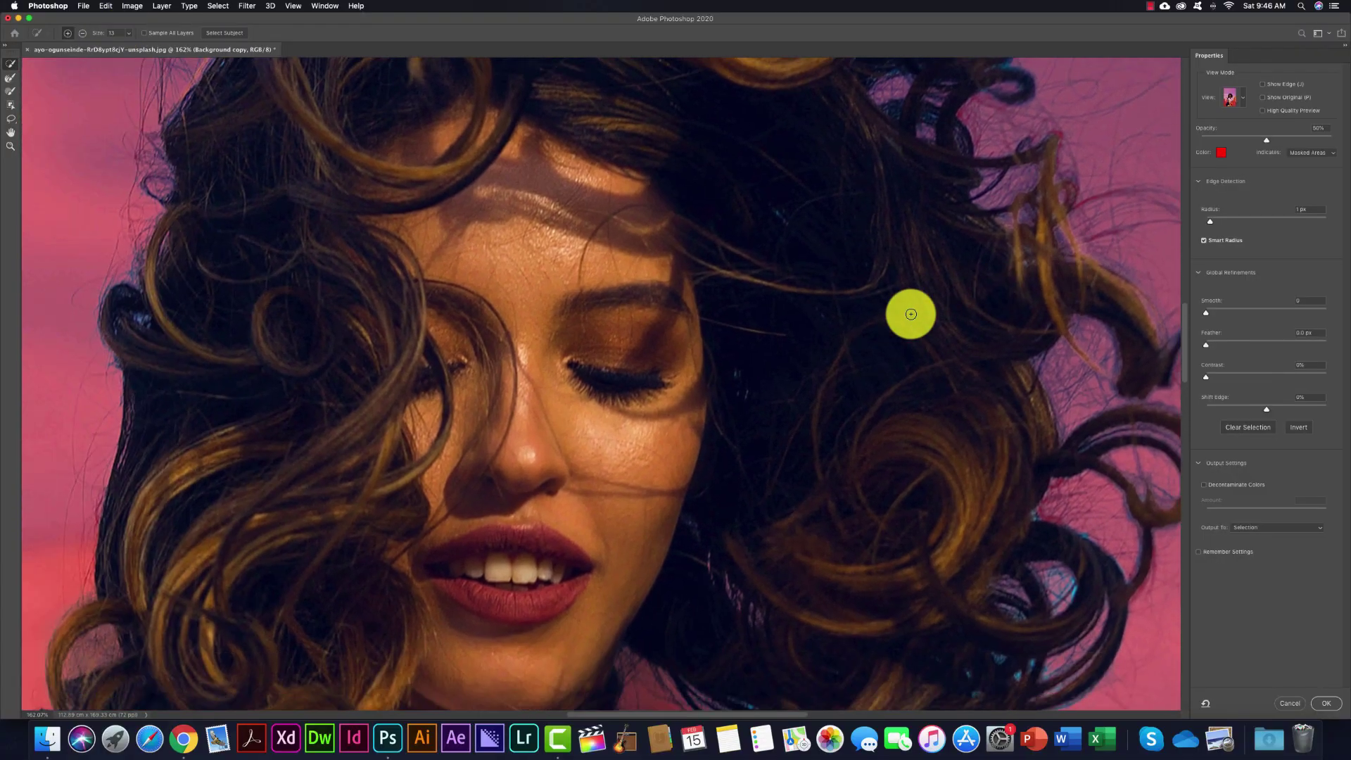
scroll(910, 313, left, 5)
scroll(910, 313, down, 2)
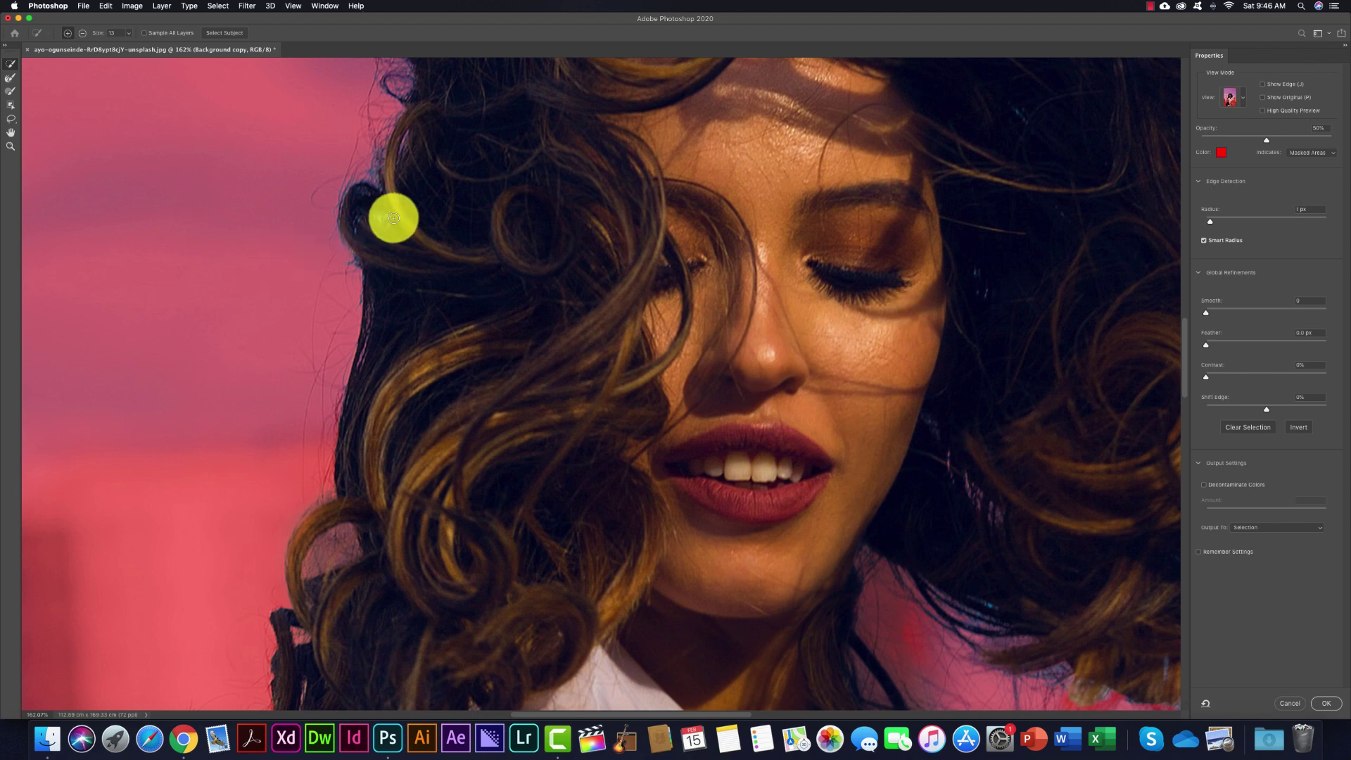
scroll(468, 292, down, 5)
scroll(467, 292, up, 3)
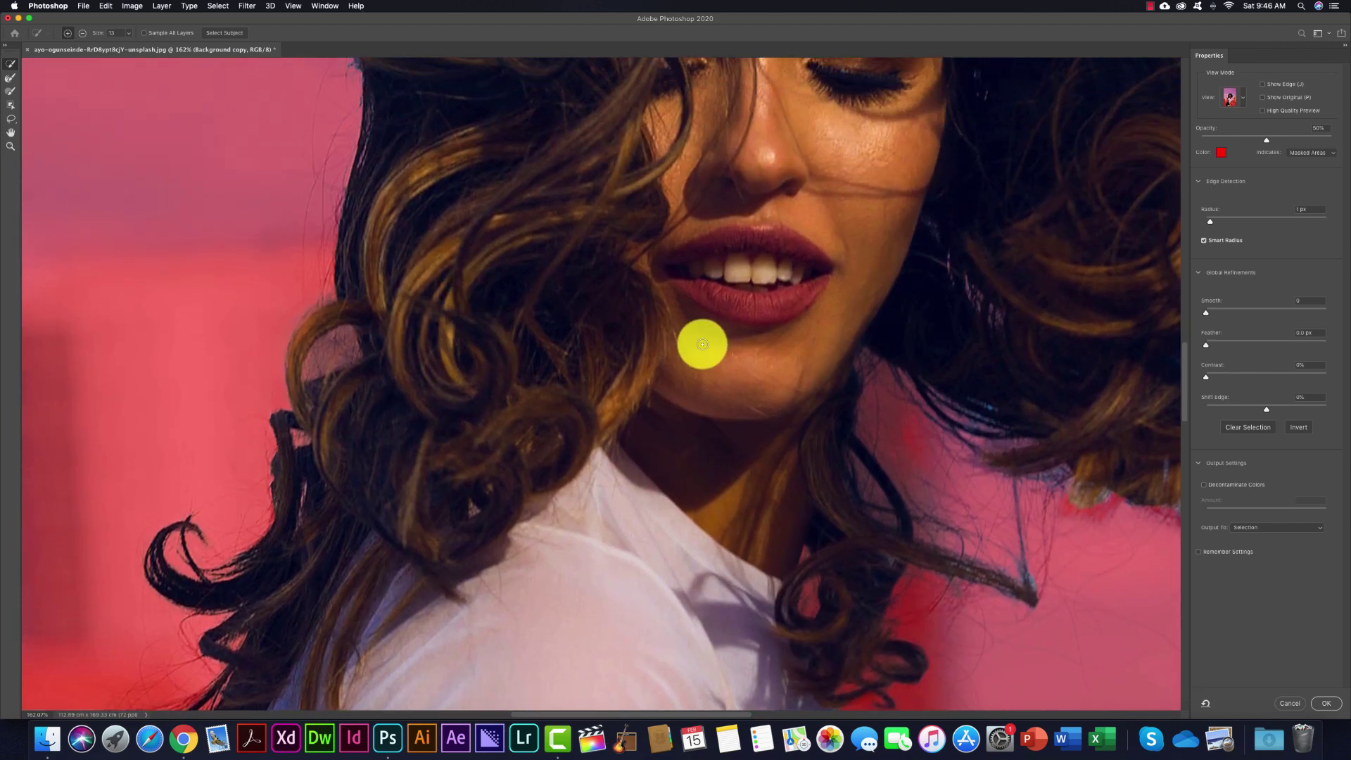
key(o)
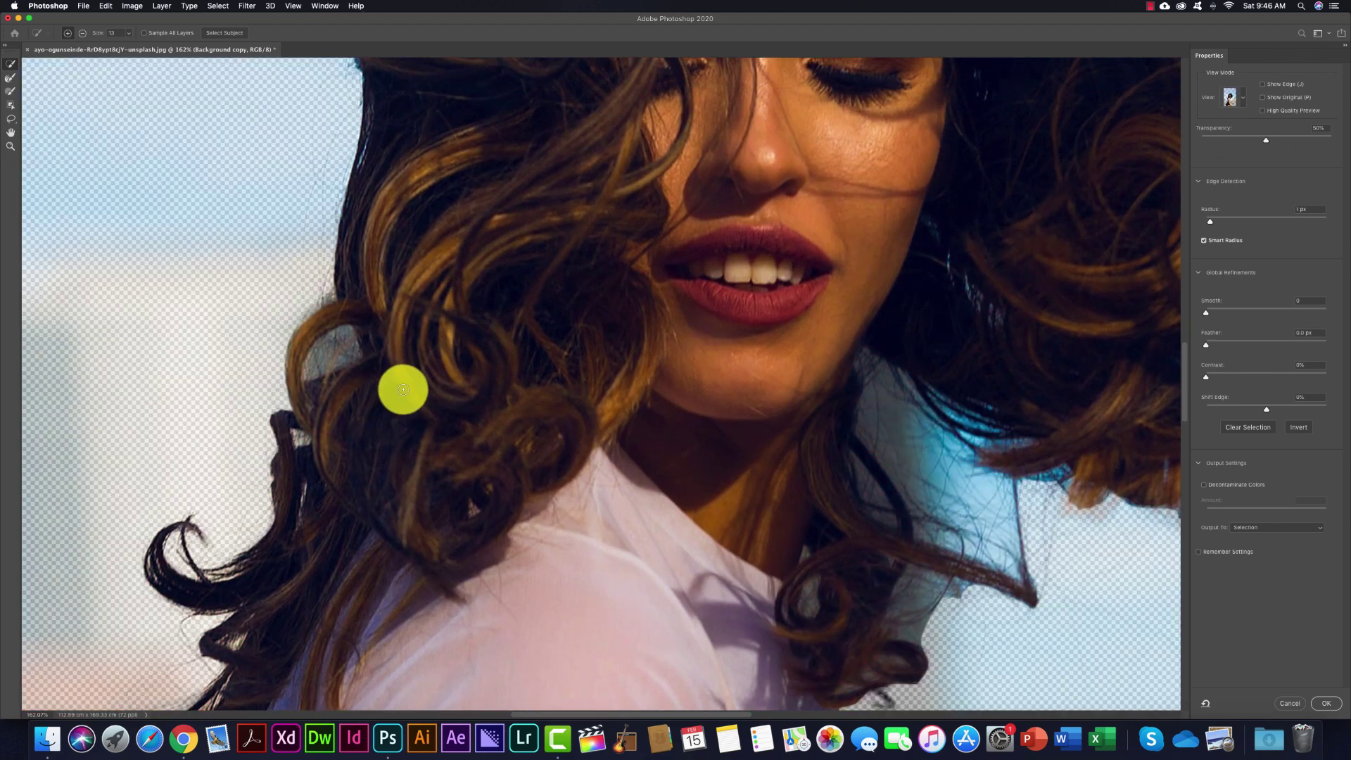
scroll(402, 389, up, 2)
scroll(402, 389, up, 5)
scroll(403, 389, up, 2)
scroll(403, 389, up, 3)
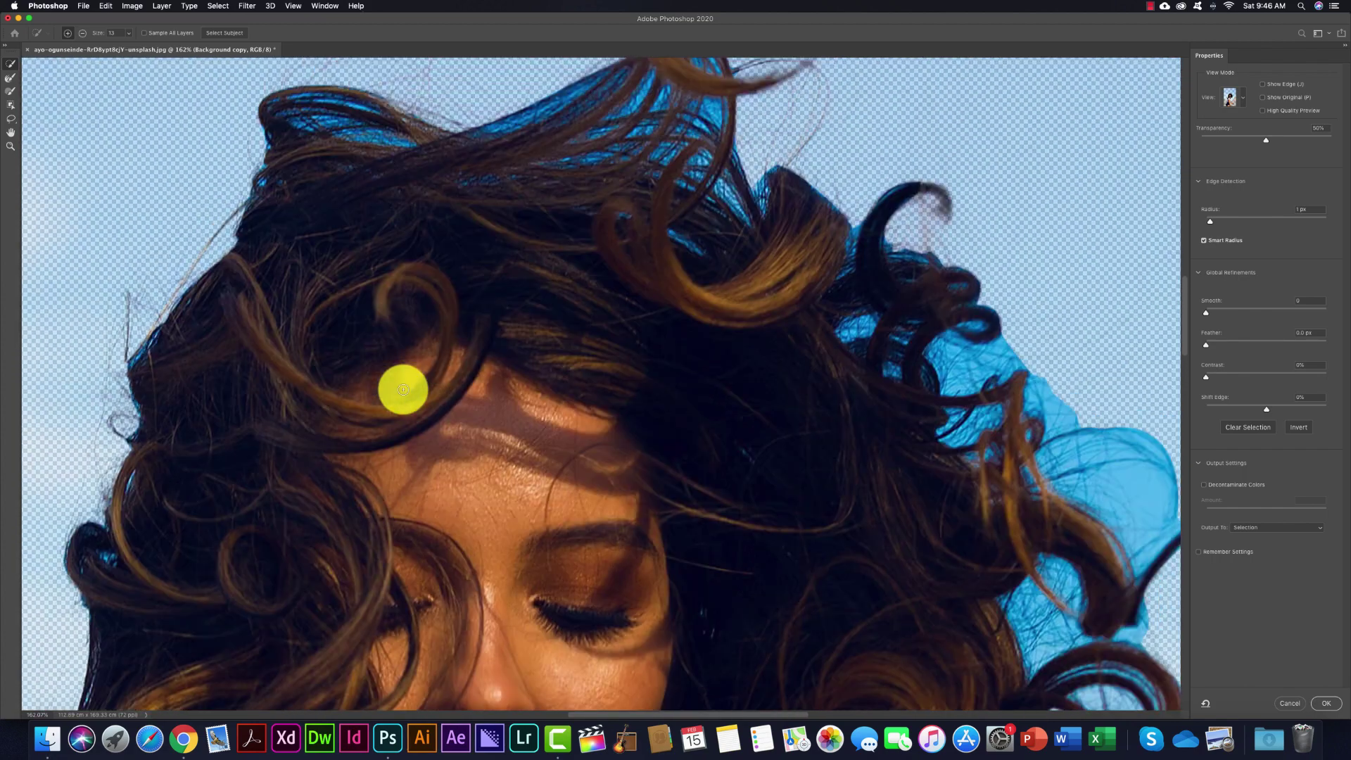
scroll(403, 389, right, 3)
scroll(402, 389, down, 2)
scroll(403, 389, right, 7)
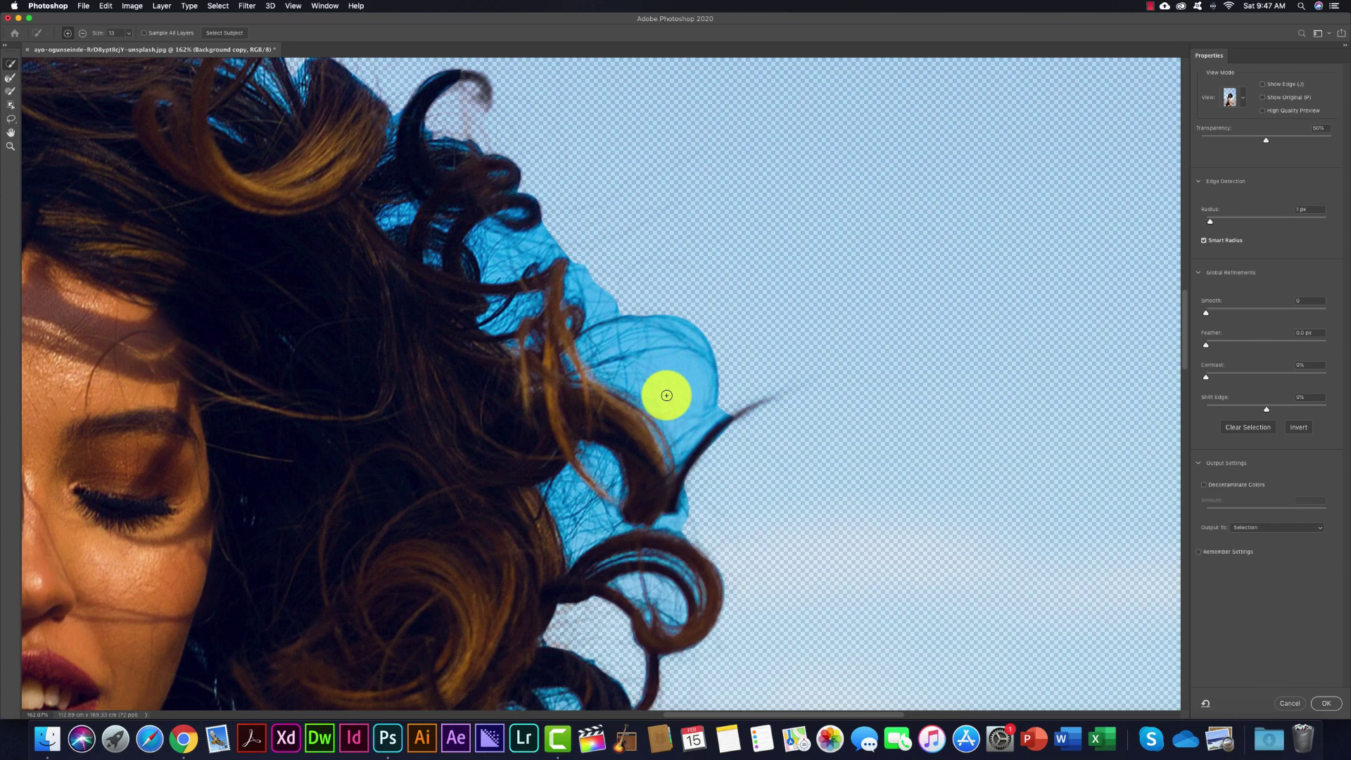
key(k)
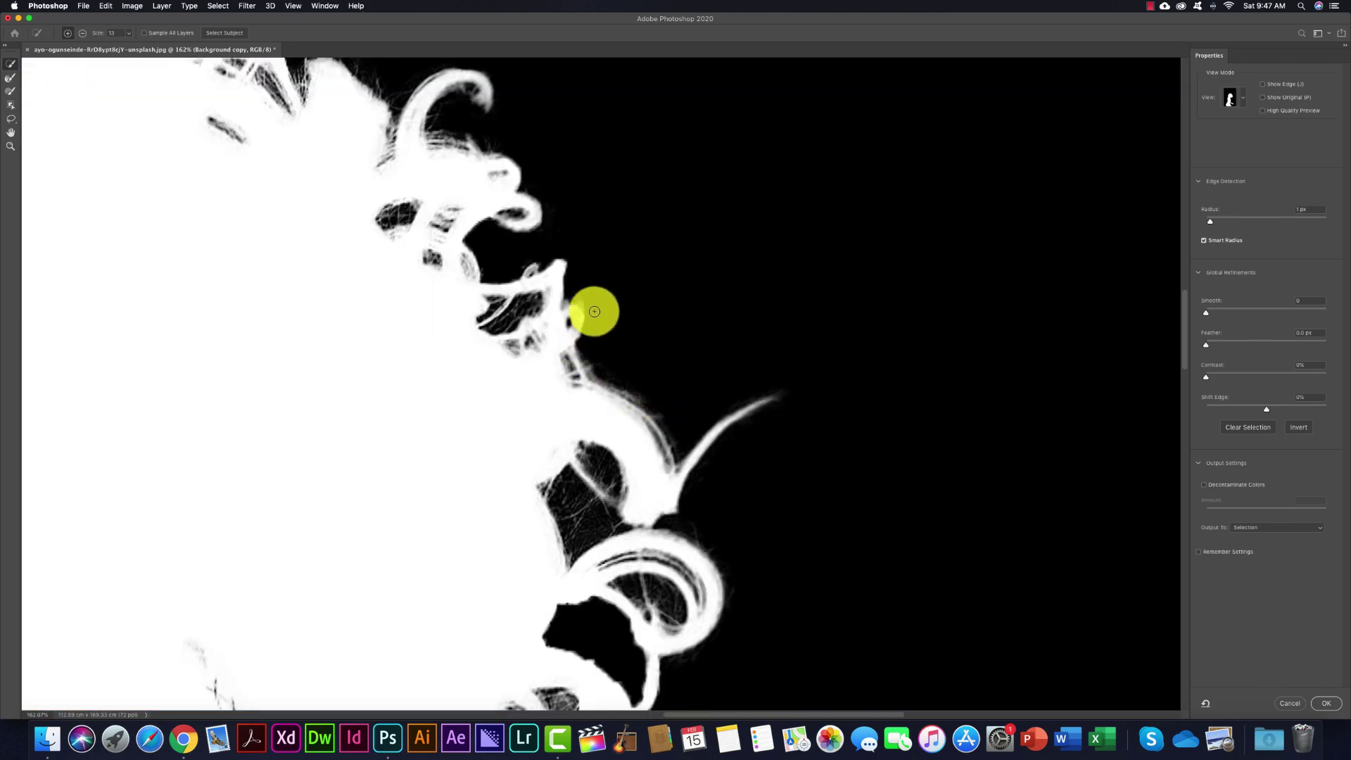
scroll(713, 327, down, 5)
scroll(712, 327, left, 3)
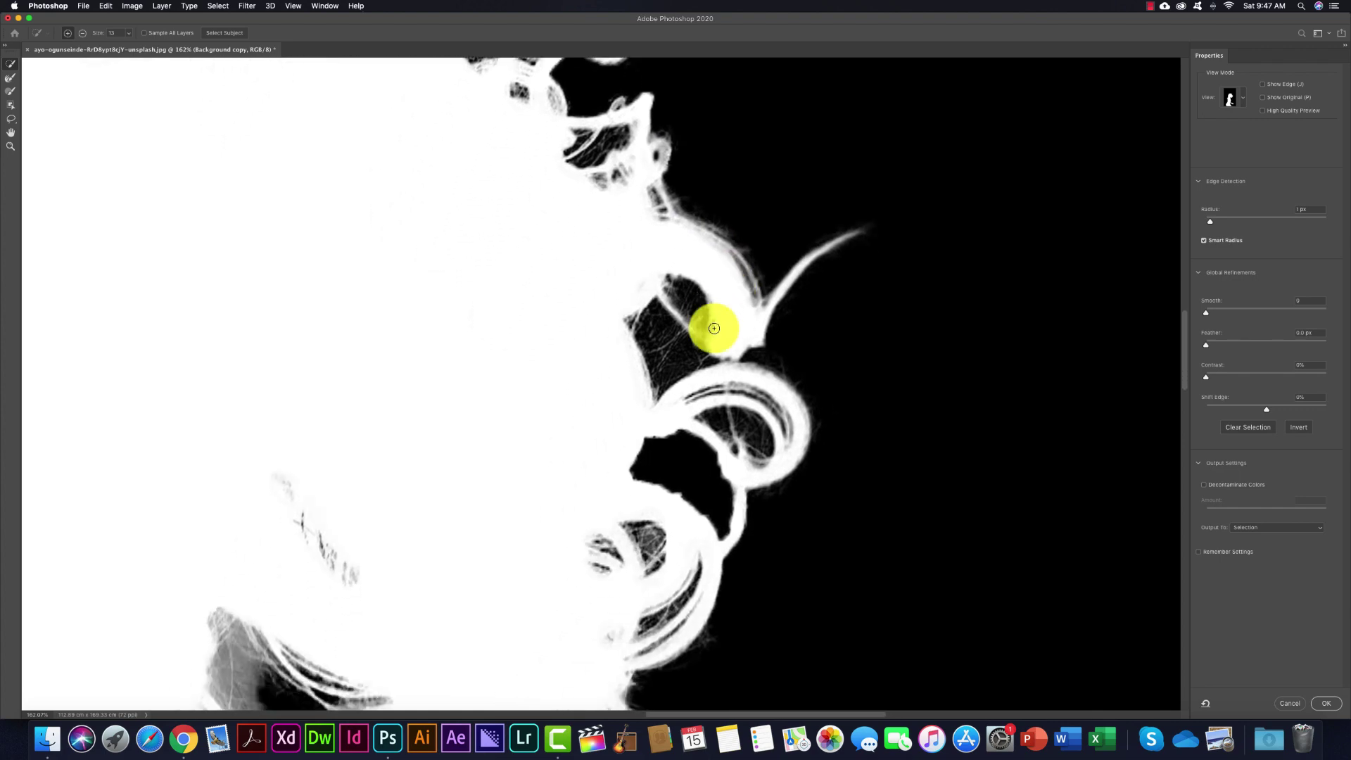
scroll(712, 327, up, 4)
scroll(681, 277, up, 3)
scroll(681, 277, up, 4)
scroll(681, 276, left, 2)
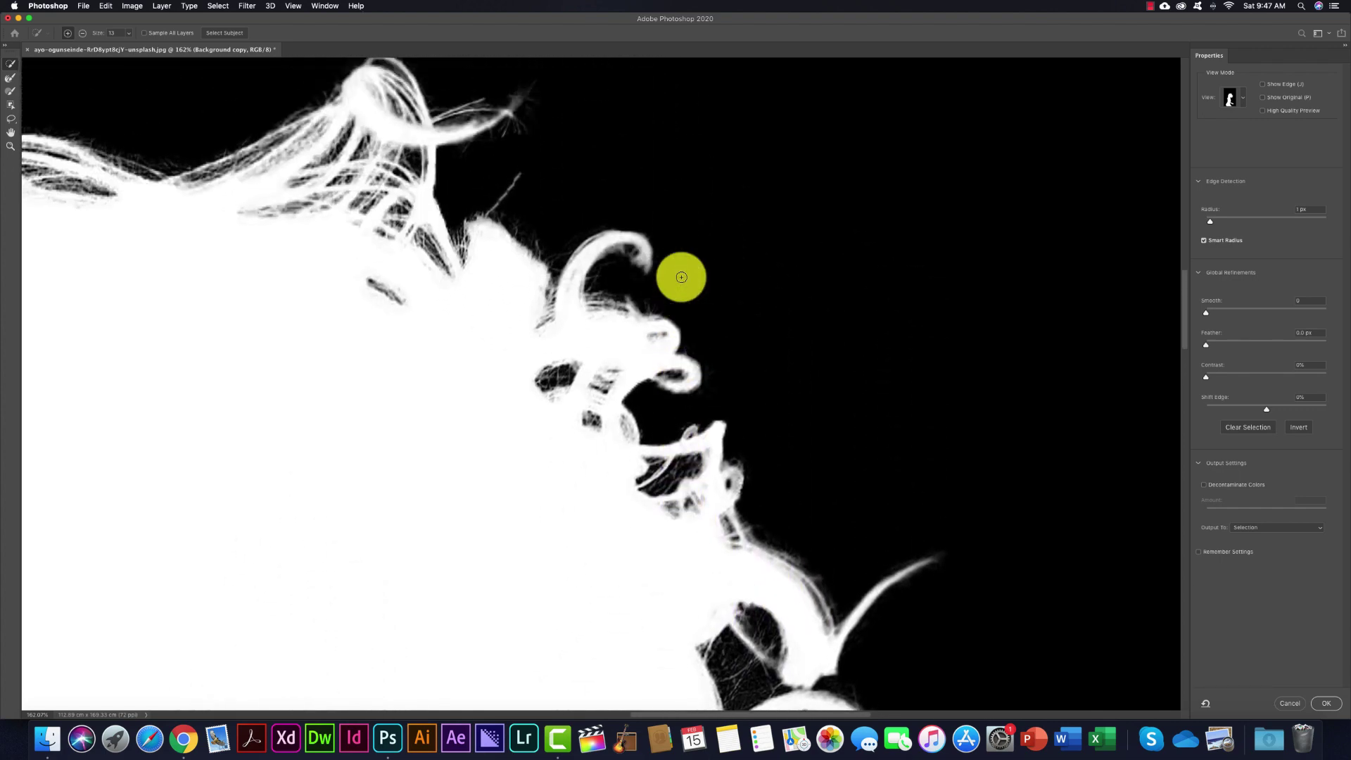
scroll(681, 276, down, 2)
scroll(681, 276, down, 3)
scroll(681, 276, left, 2)
scroll(681, 276, right, 2)
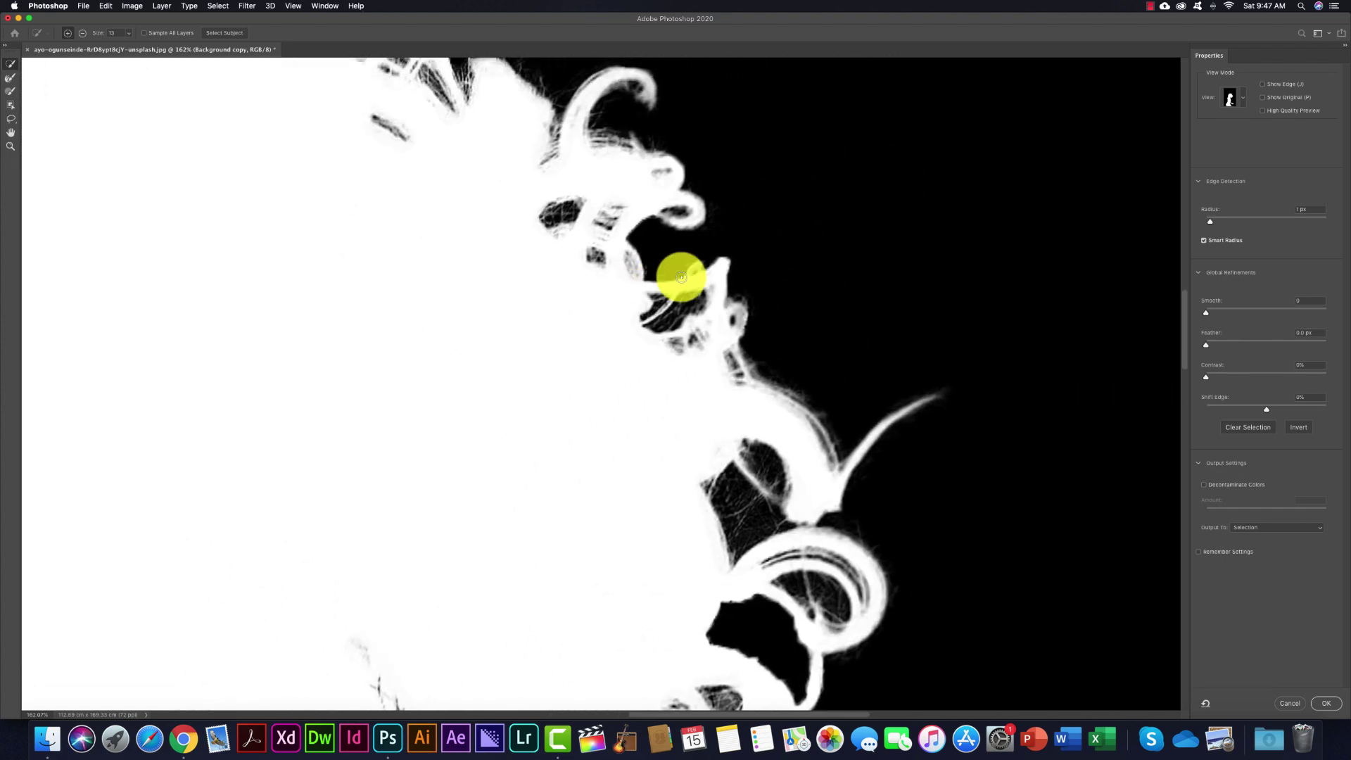
key(v)
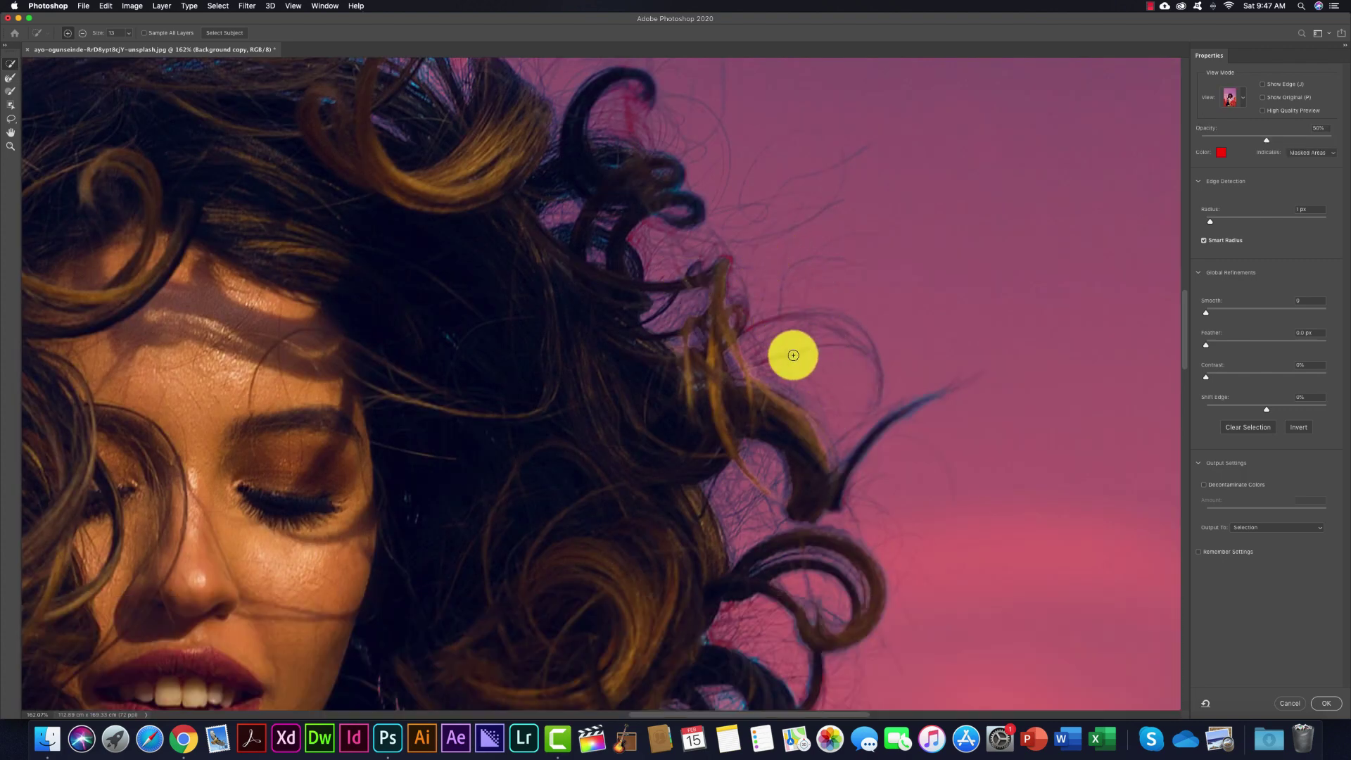
key(o)
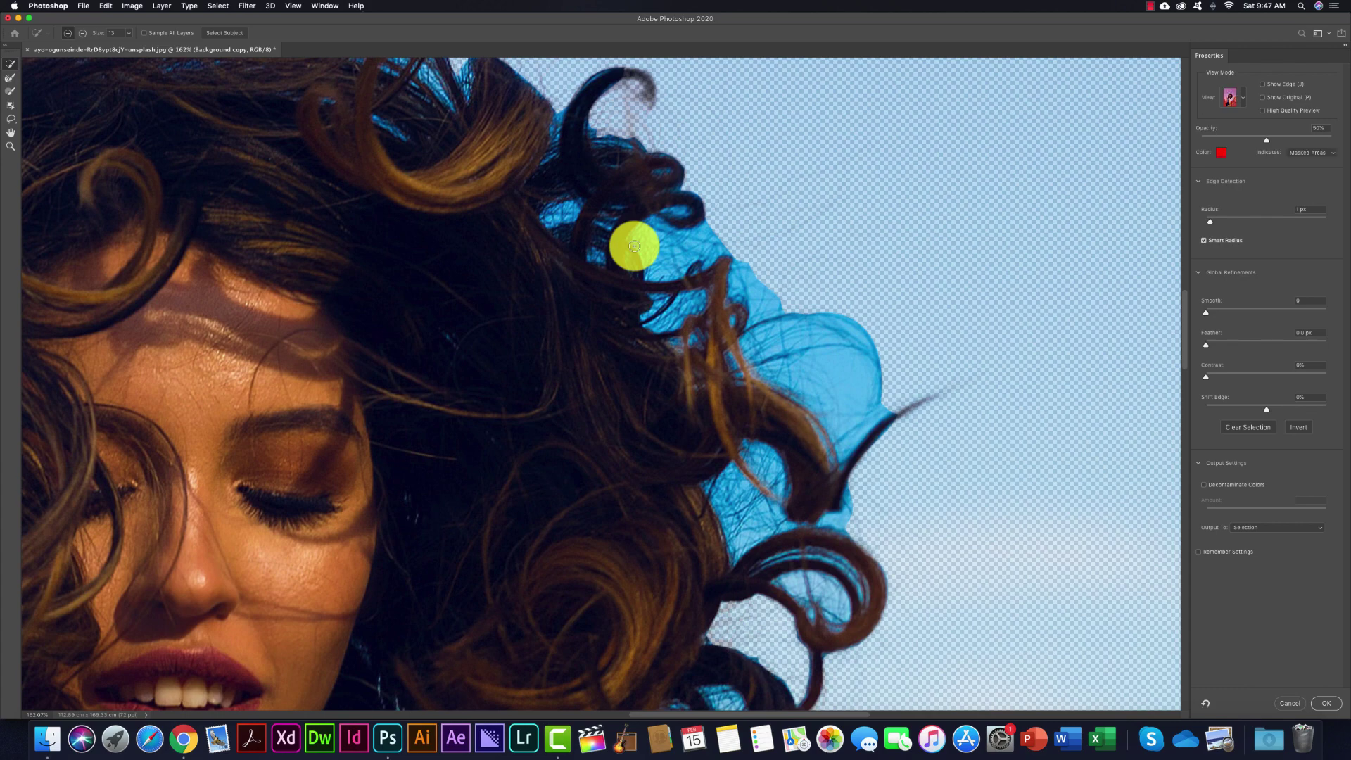
- Fit the whole image on screen with Cmd+0 to review the complete hair cutout
key(super+0)
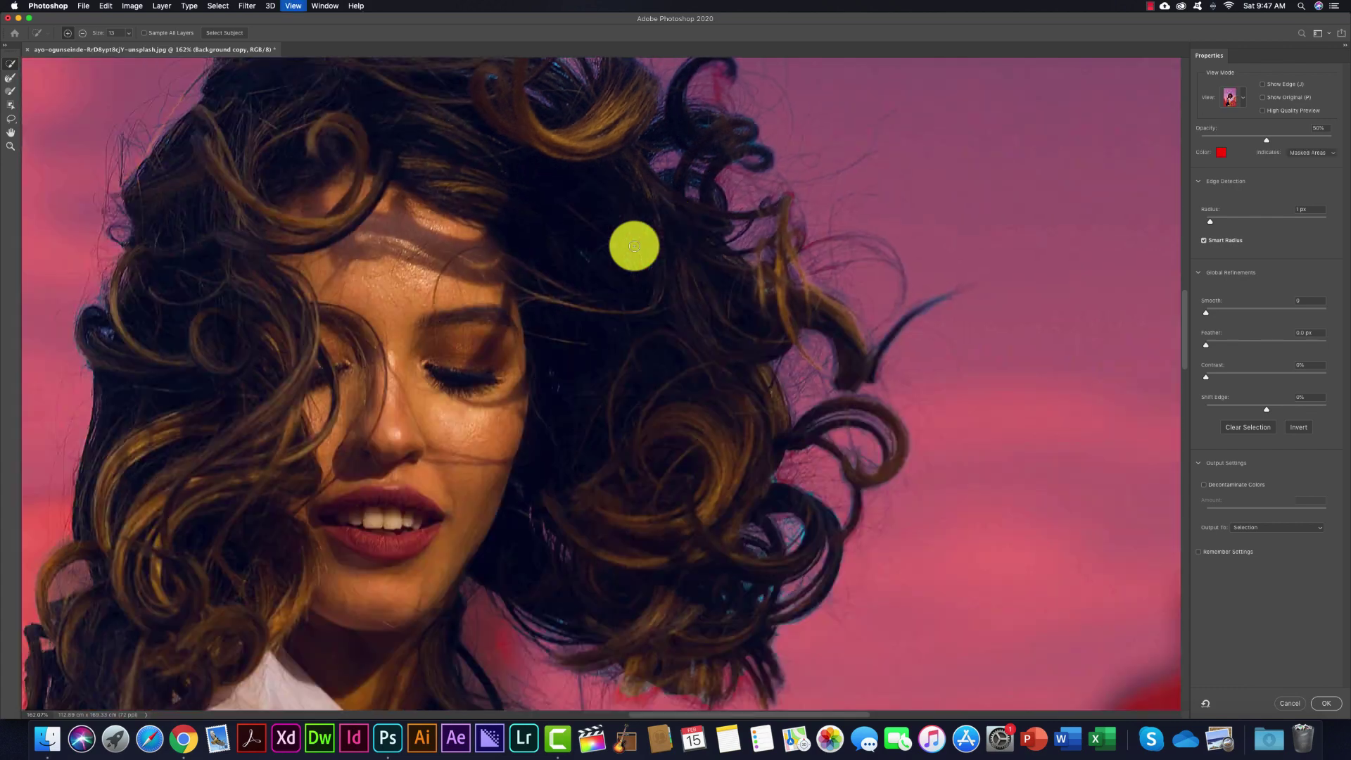
scroll(634, 245, right, 3)
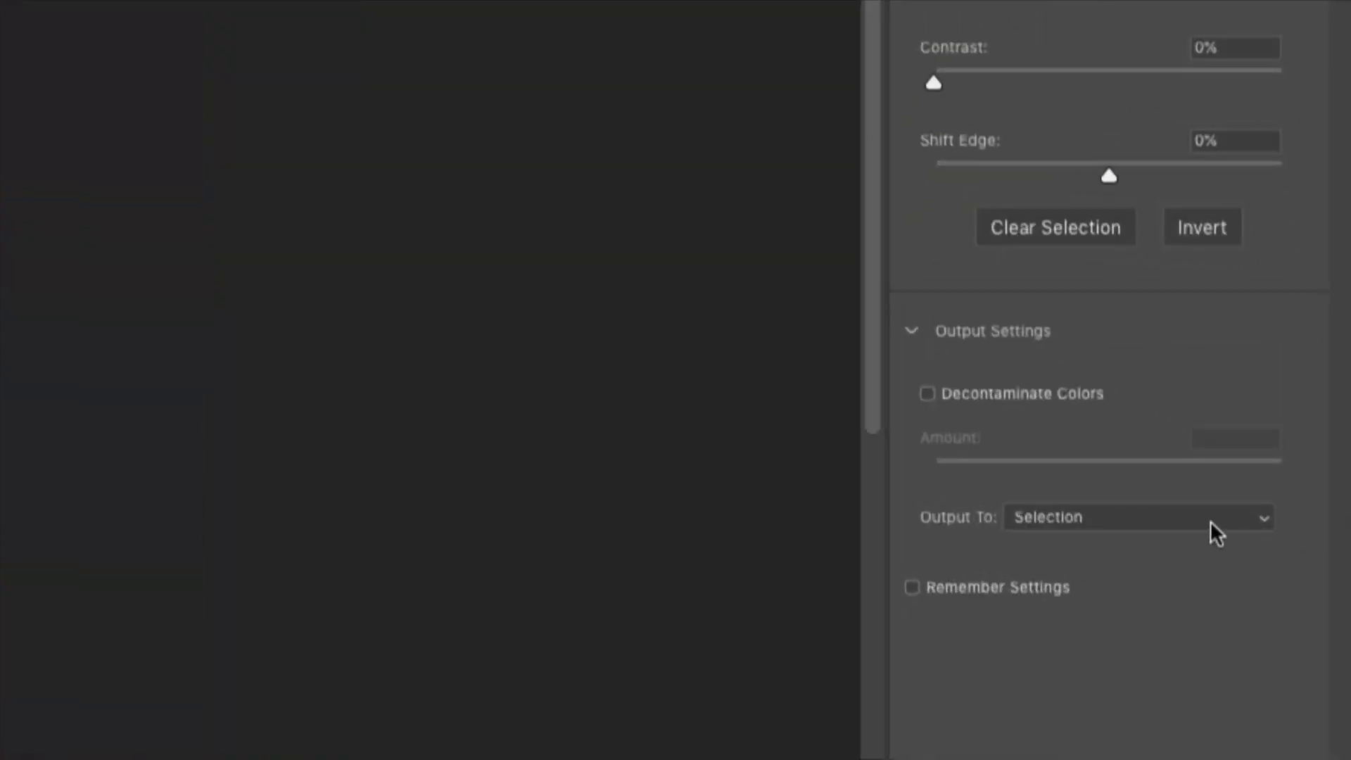
- Output the refined selection as a New Layer with Layer Mask and apply it
click(1241, 522)
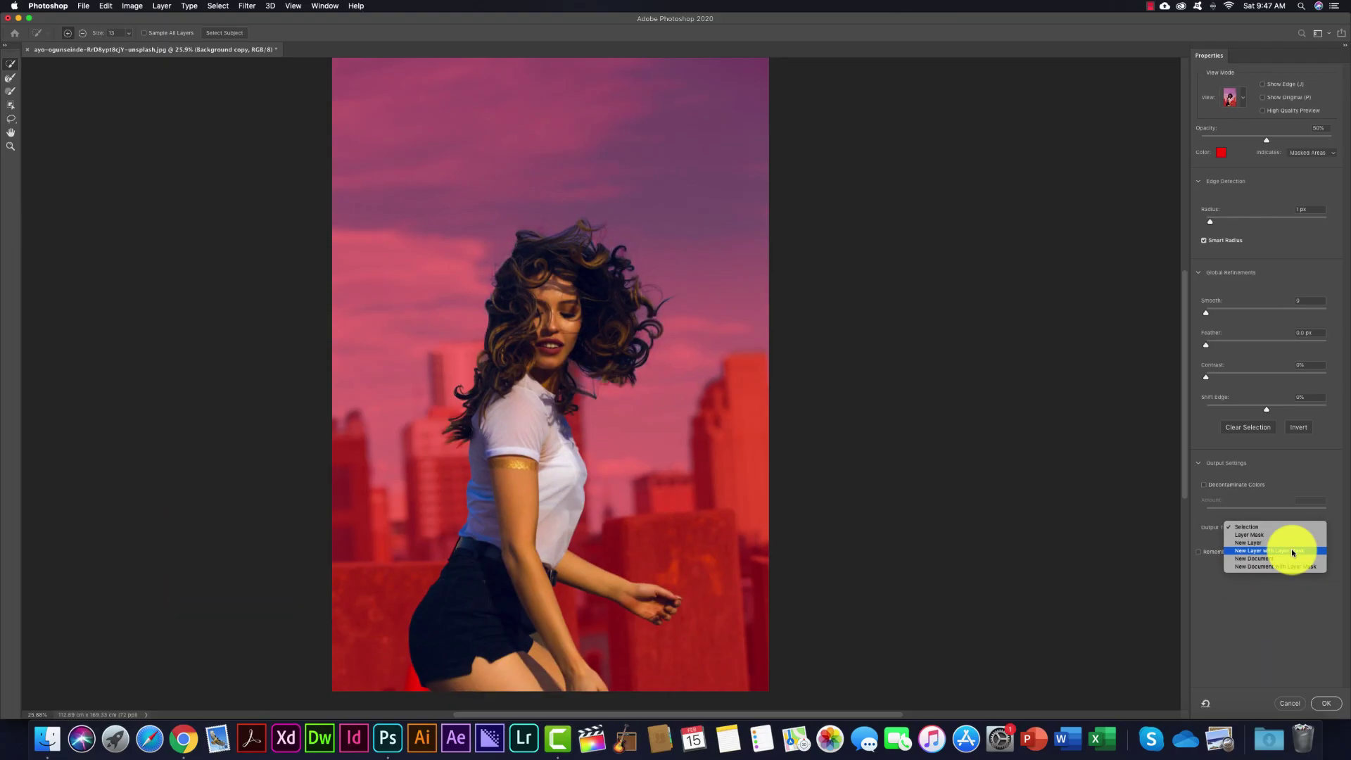
click(1290, 550)
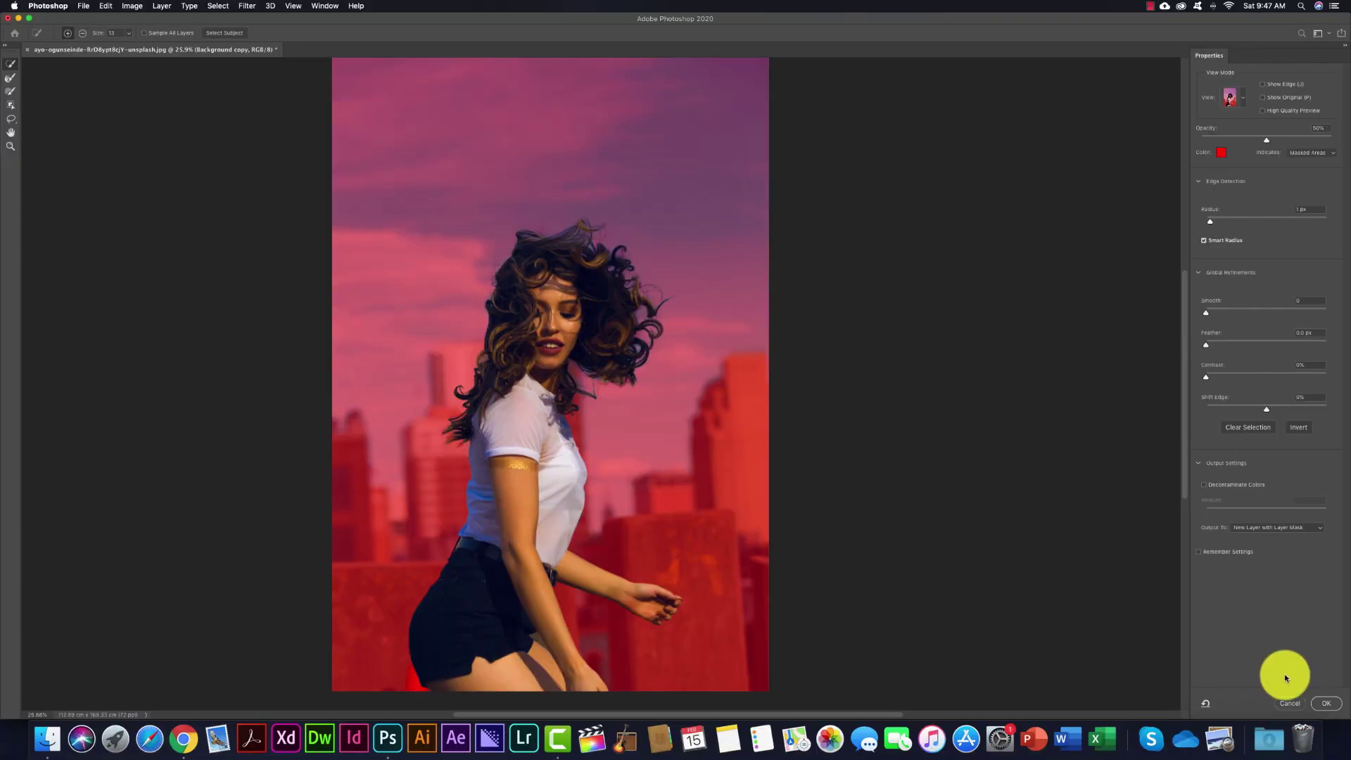
click(1329, 704)
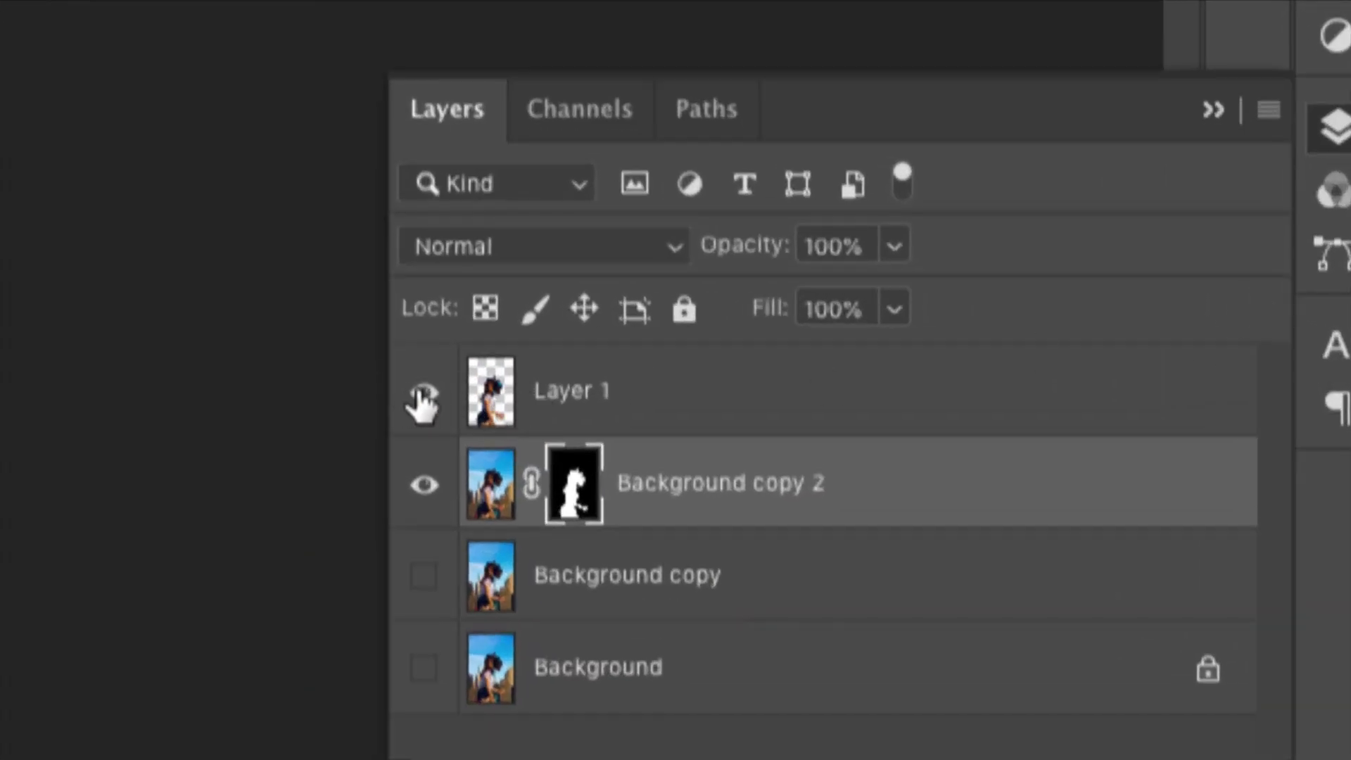
- Hide the blue hair Layer 1 and save the document as paso1_cabello.psd
click(1063, 319)
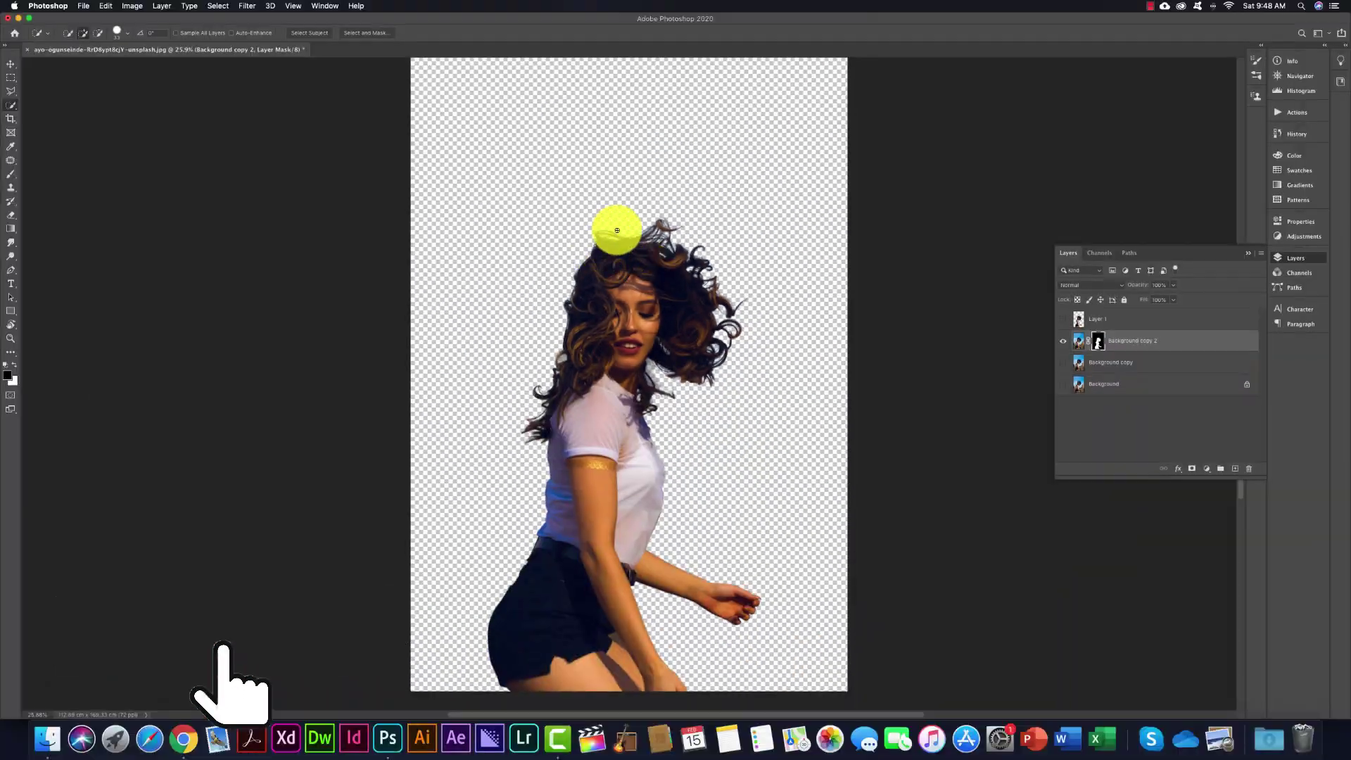
click(1063, 320)
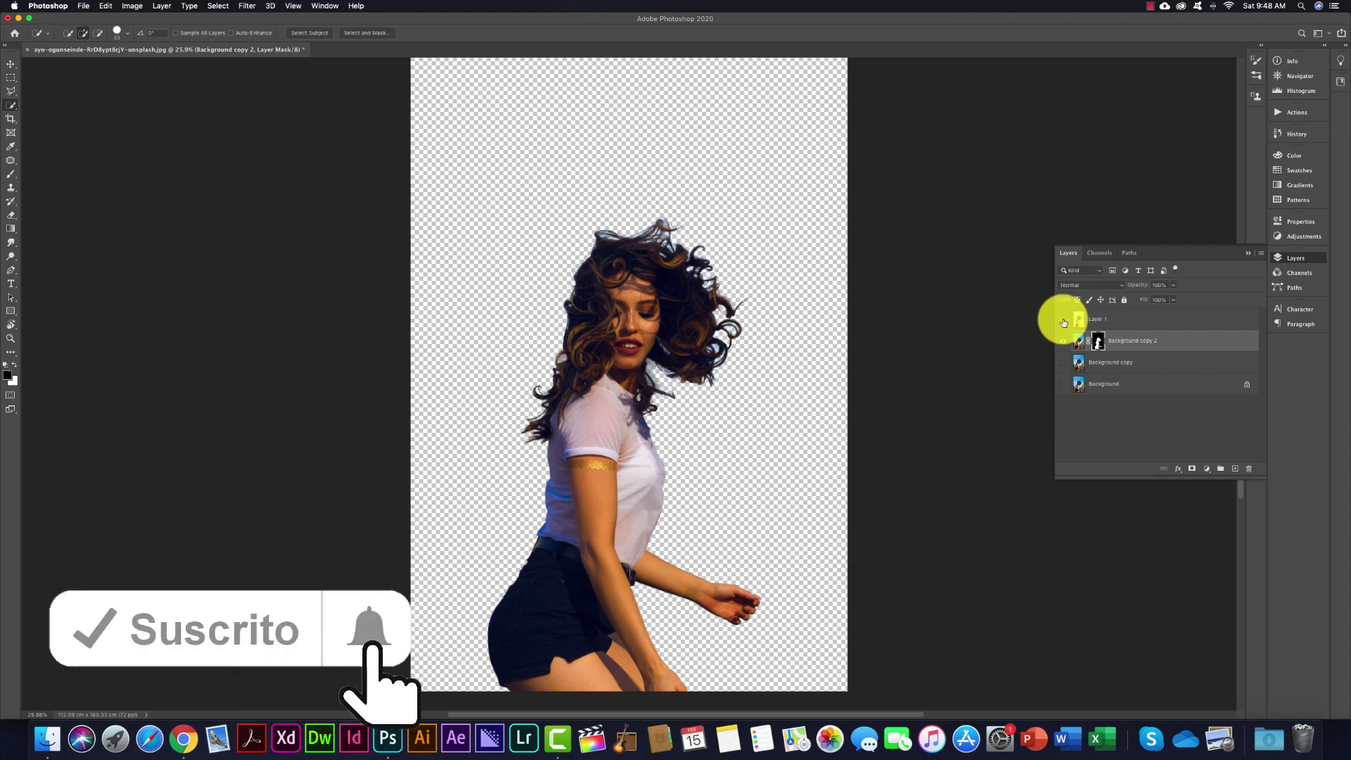
click(1063, 321)
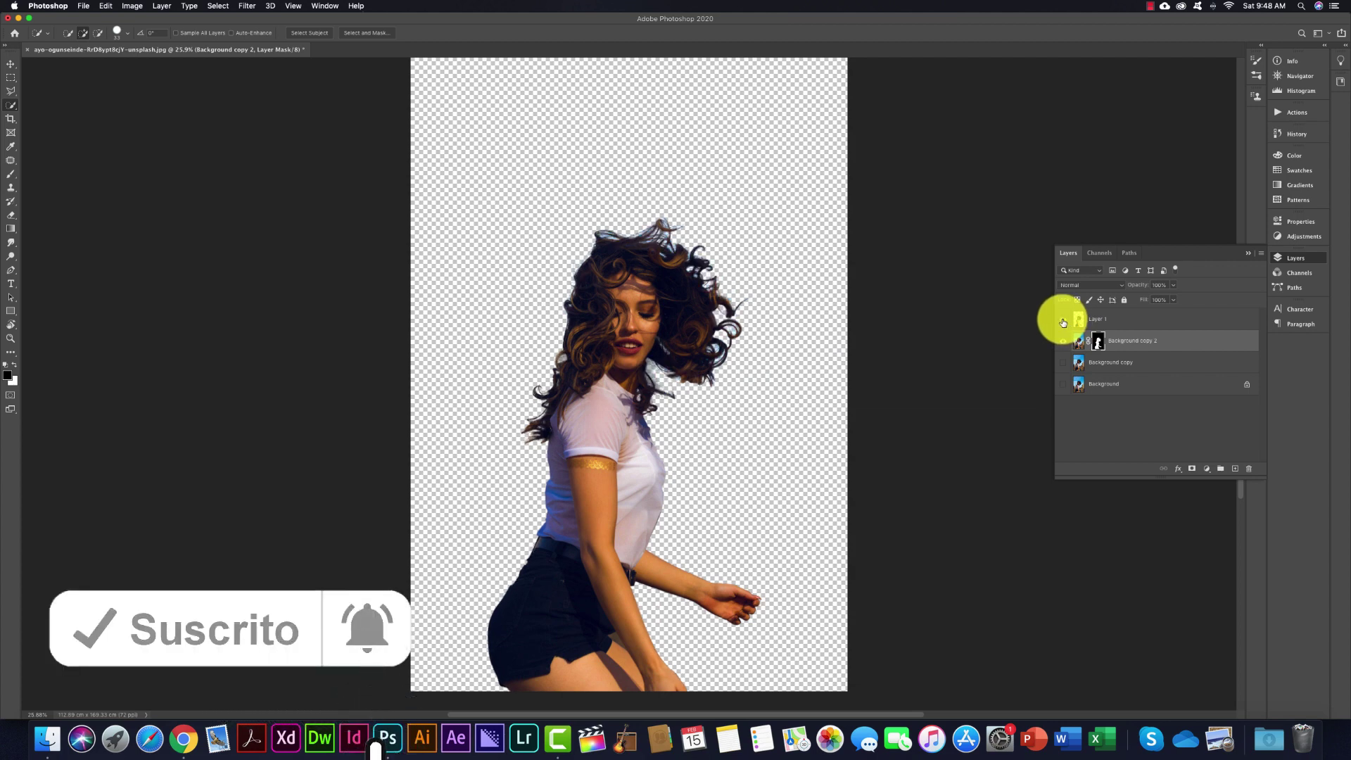
click(1063, 321)
click(1063, 321)
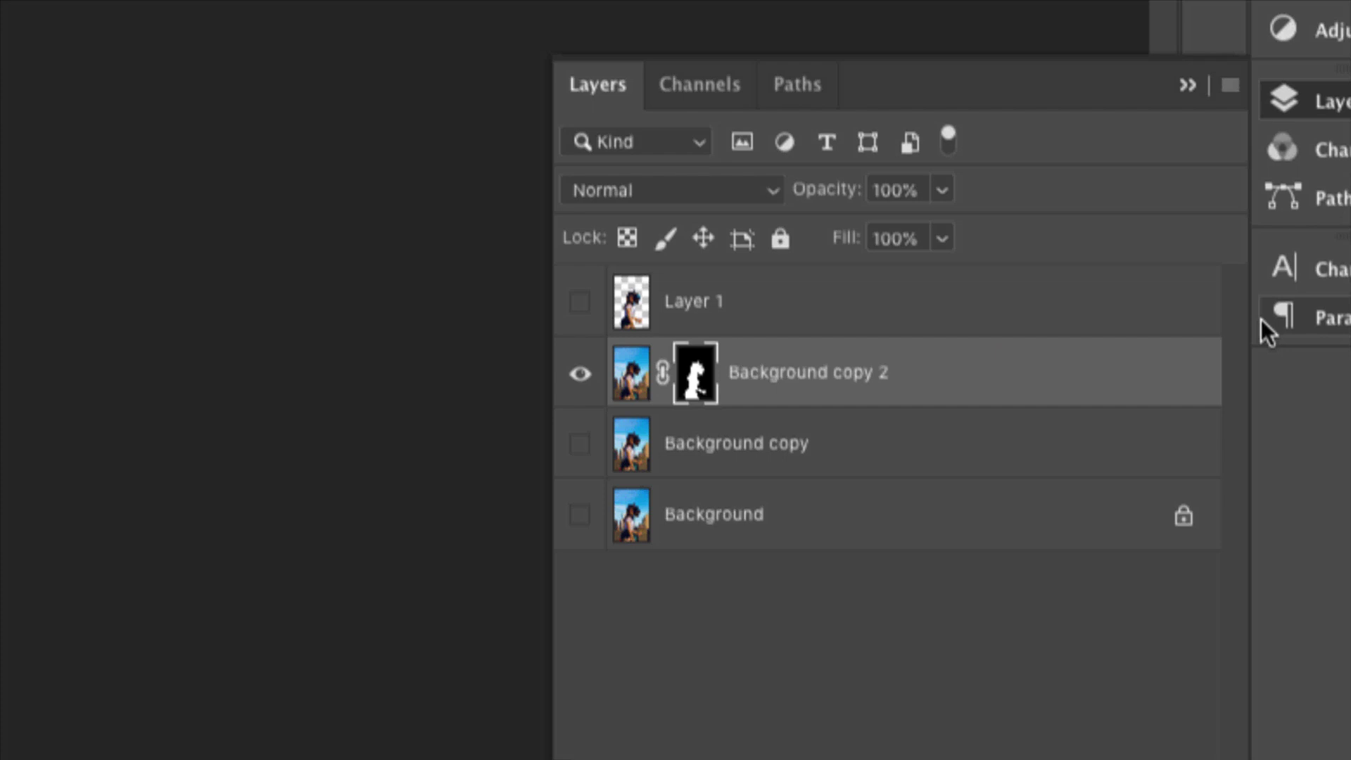
click(1272, 327)
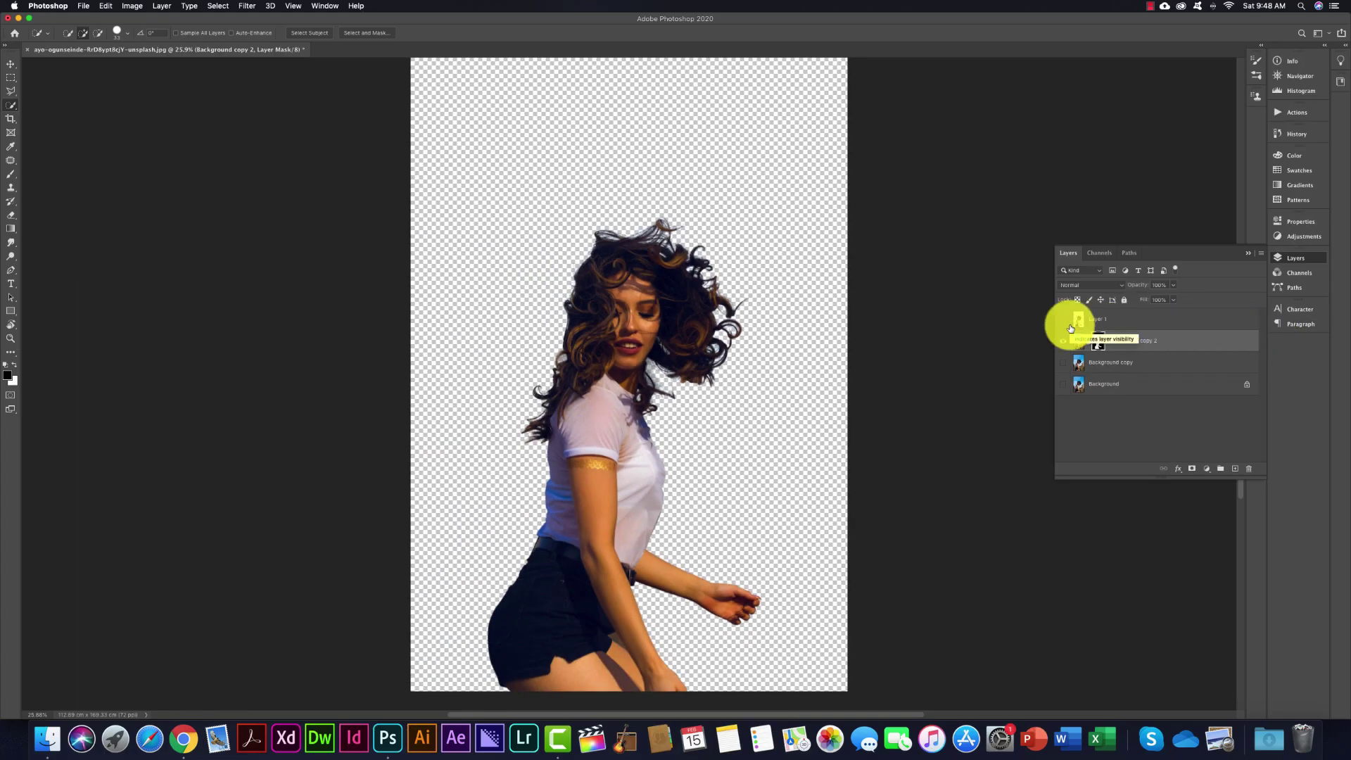
key(super+shift+s)
key(Return)
key(Return)
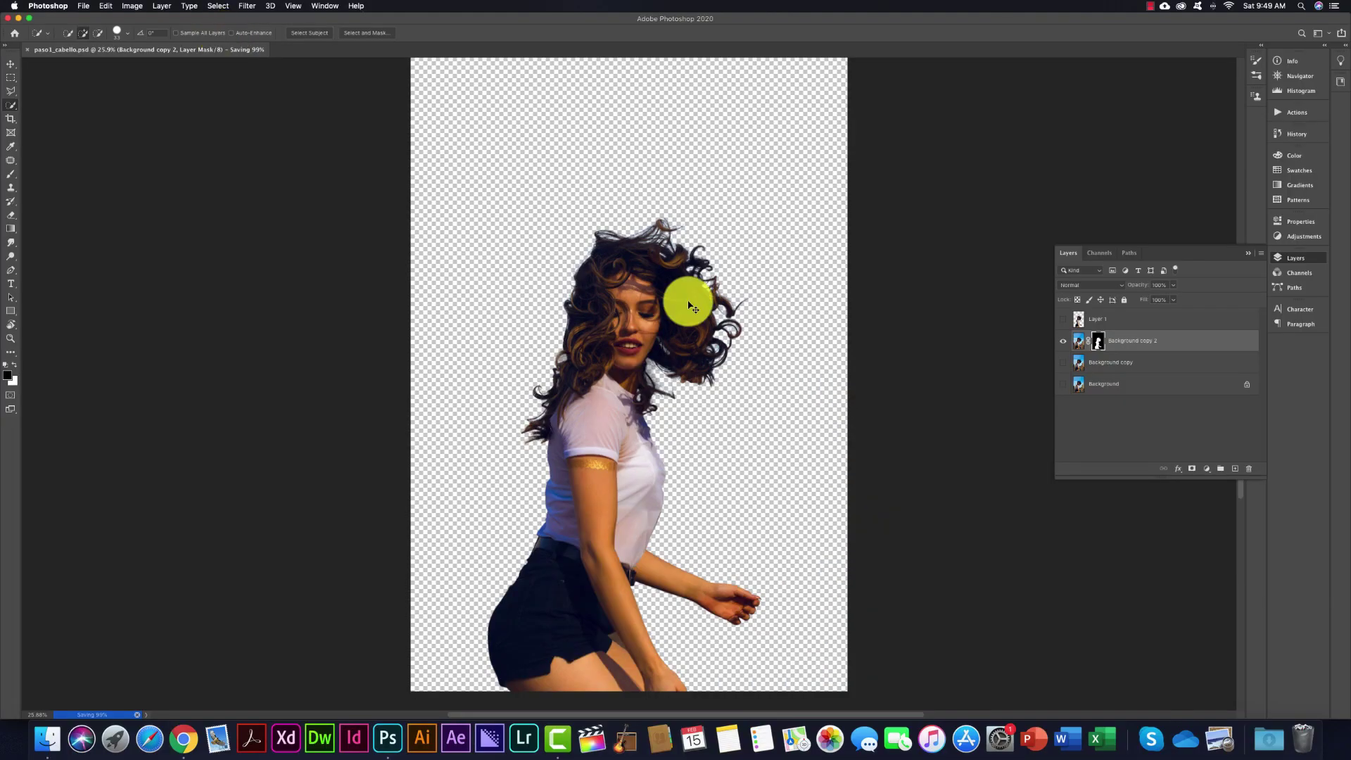
- Open the tropical beach JPG from Finder in Photoshop, docked beside the cutout document
key(super+Tab)
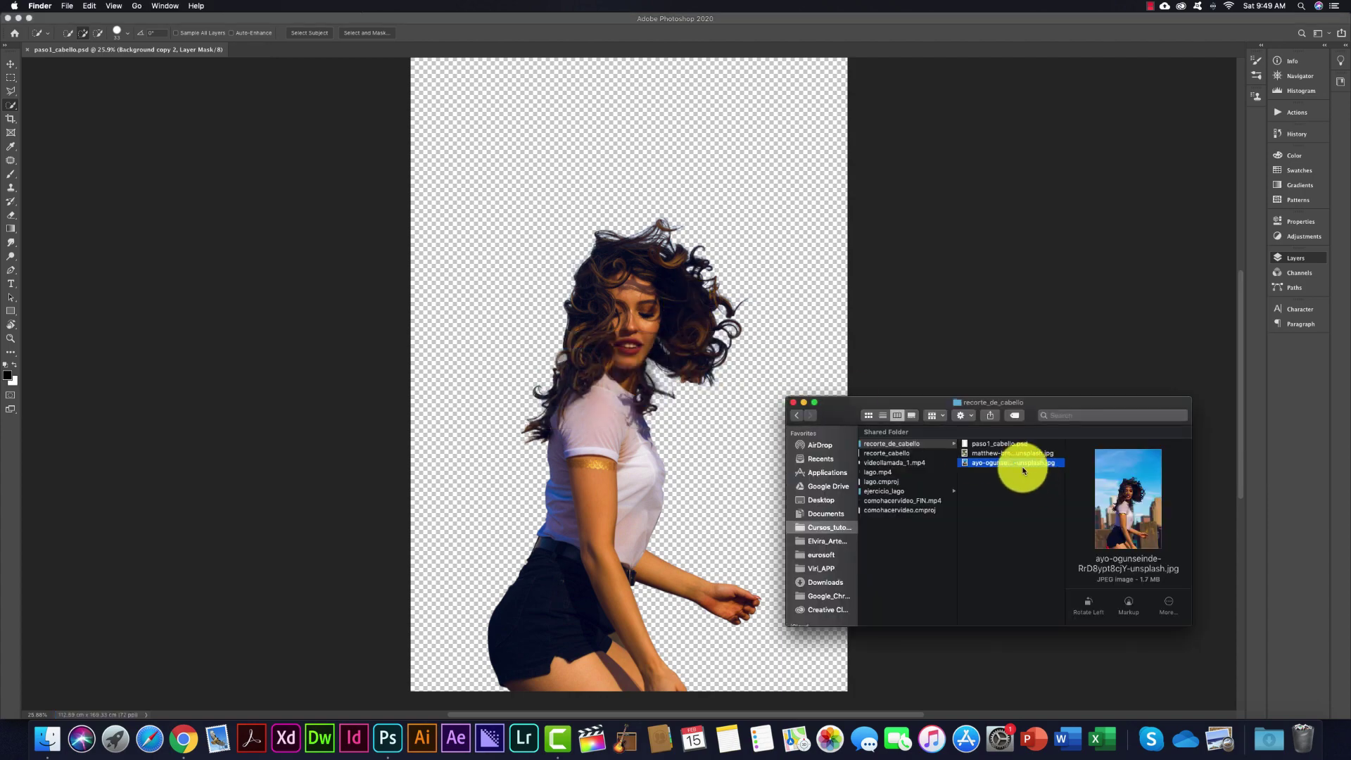
click(1006, 453)
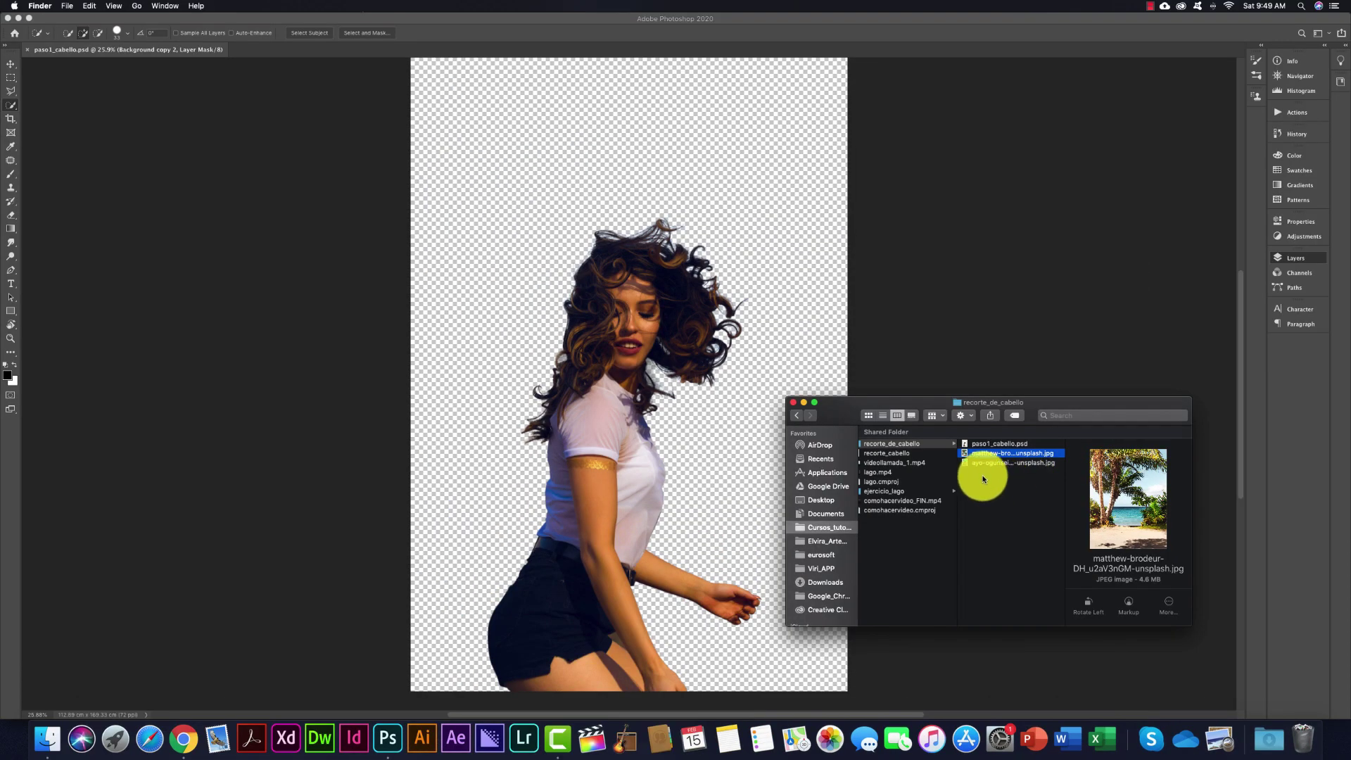
drag(983, 479, 308, 48)
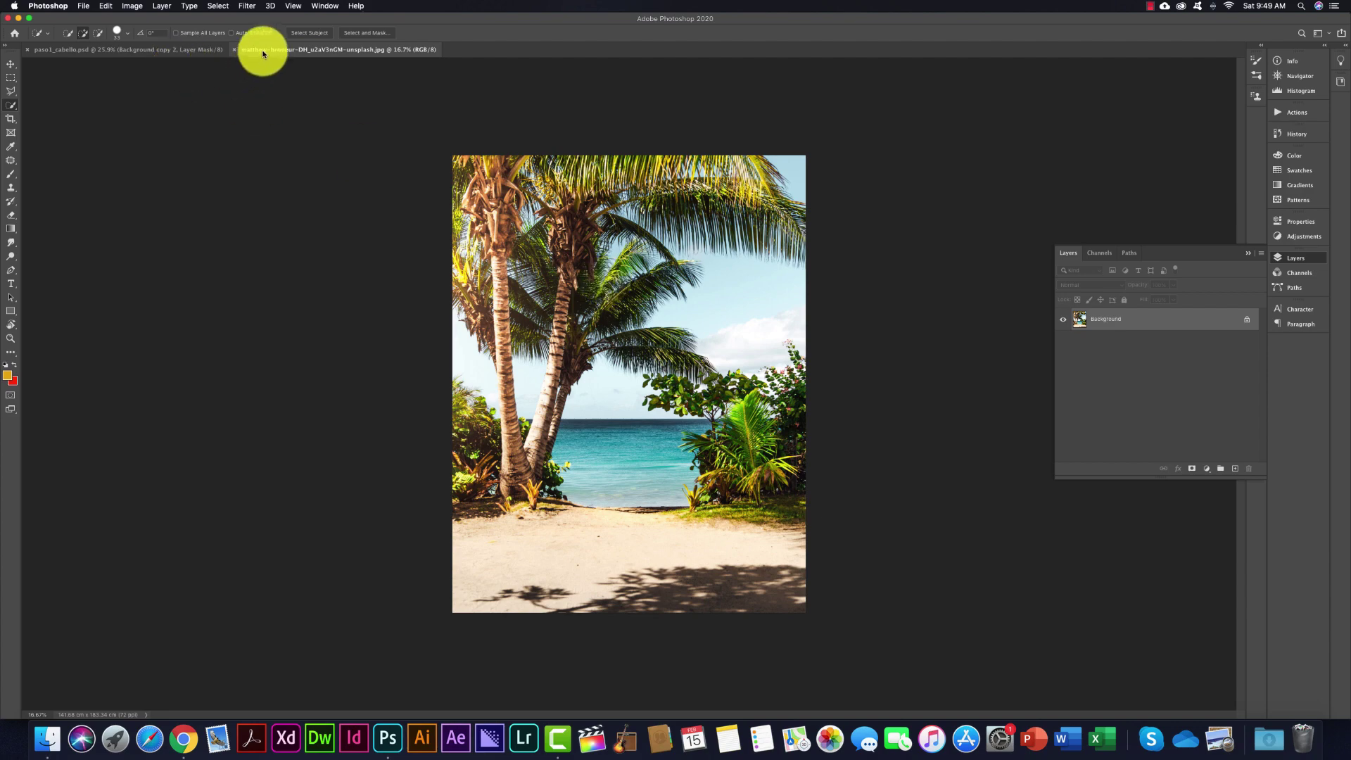
drag(263, 54, 21, 117)
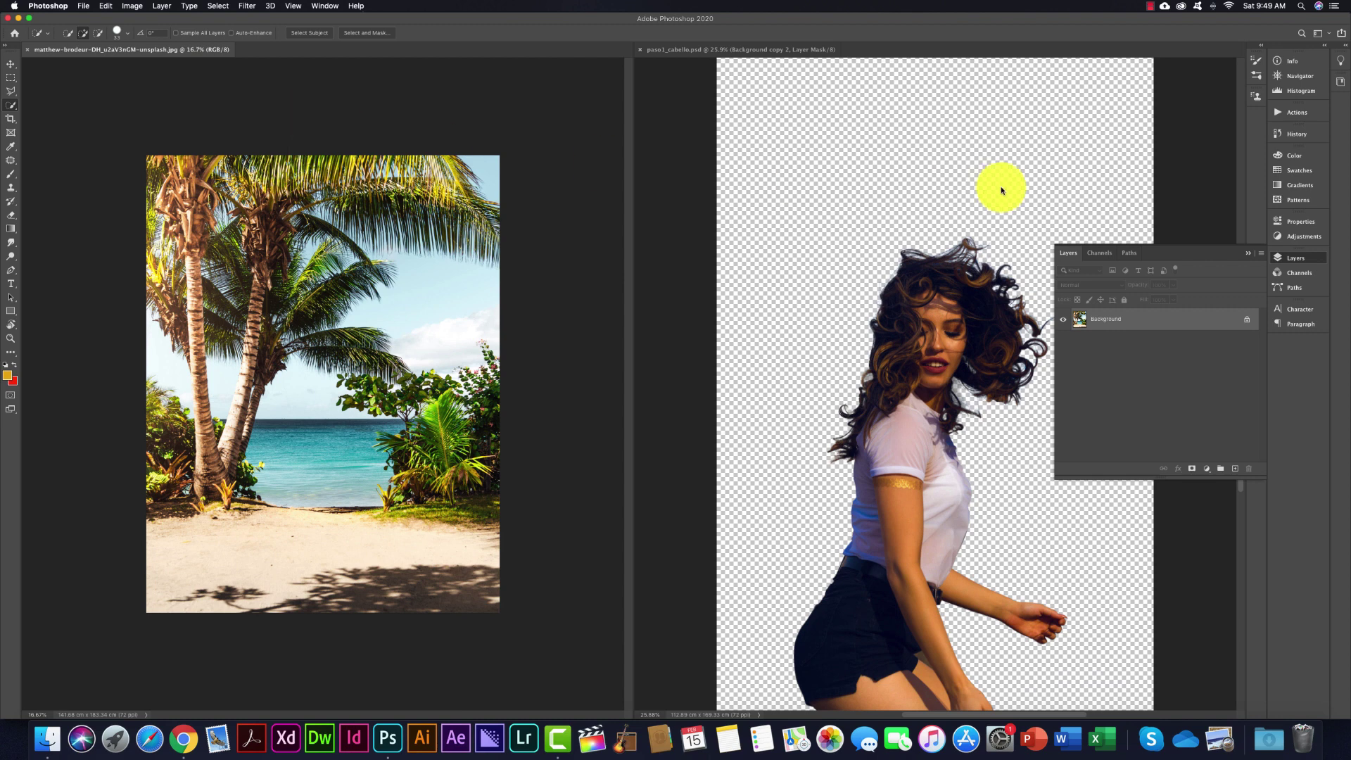
- Copy the cut-out woman from paso1_cabello.psd into the tropical beach document
click(1242, 254)
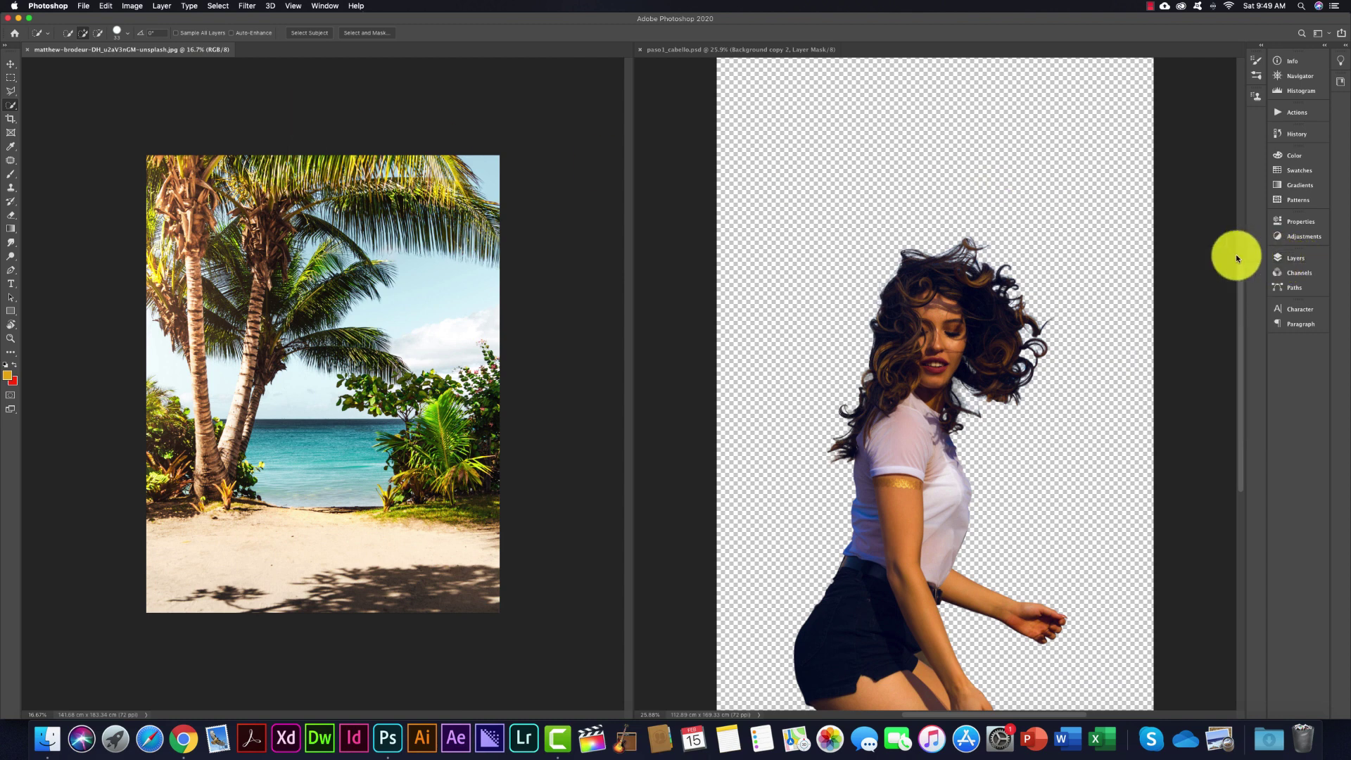
scroll(934, 184, up, 3)
scroll(934, 184, down, 5)
key(v)
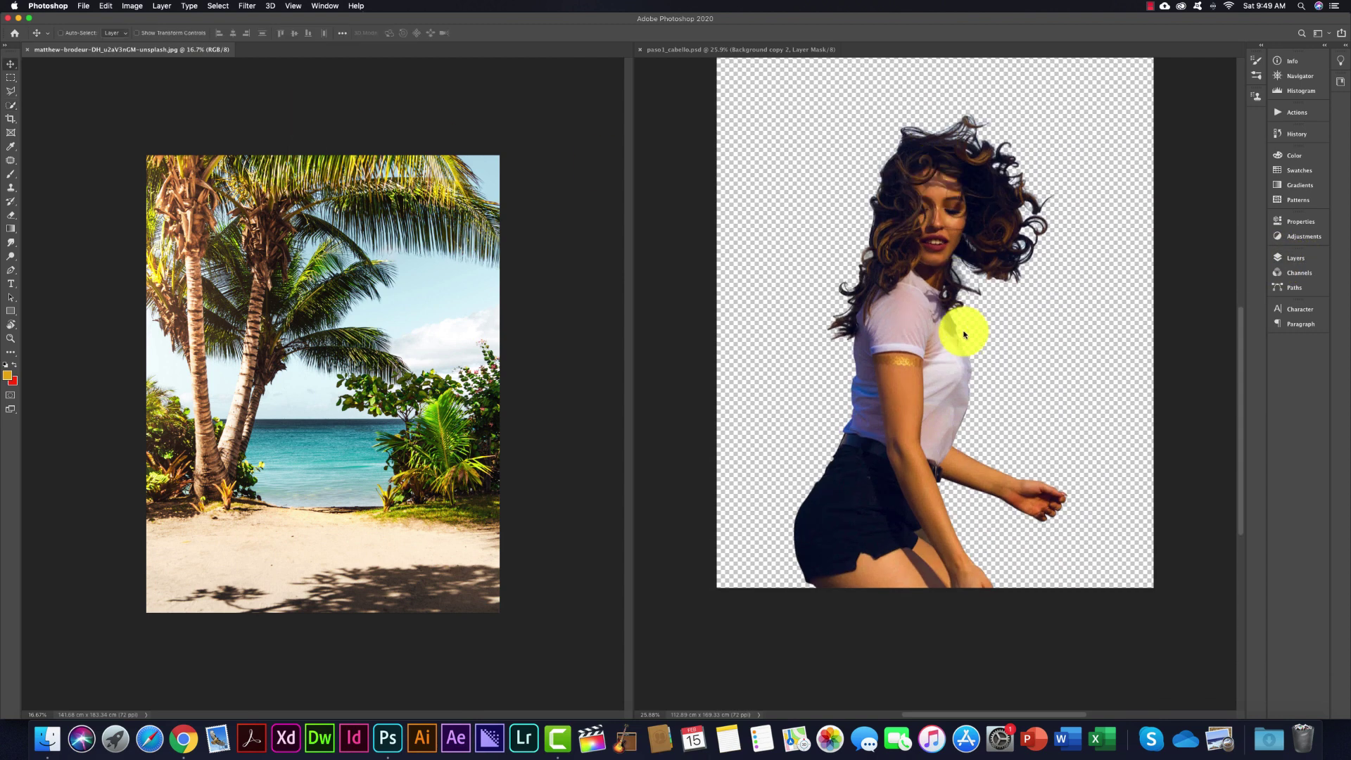
click(894, 327)
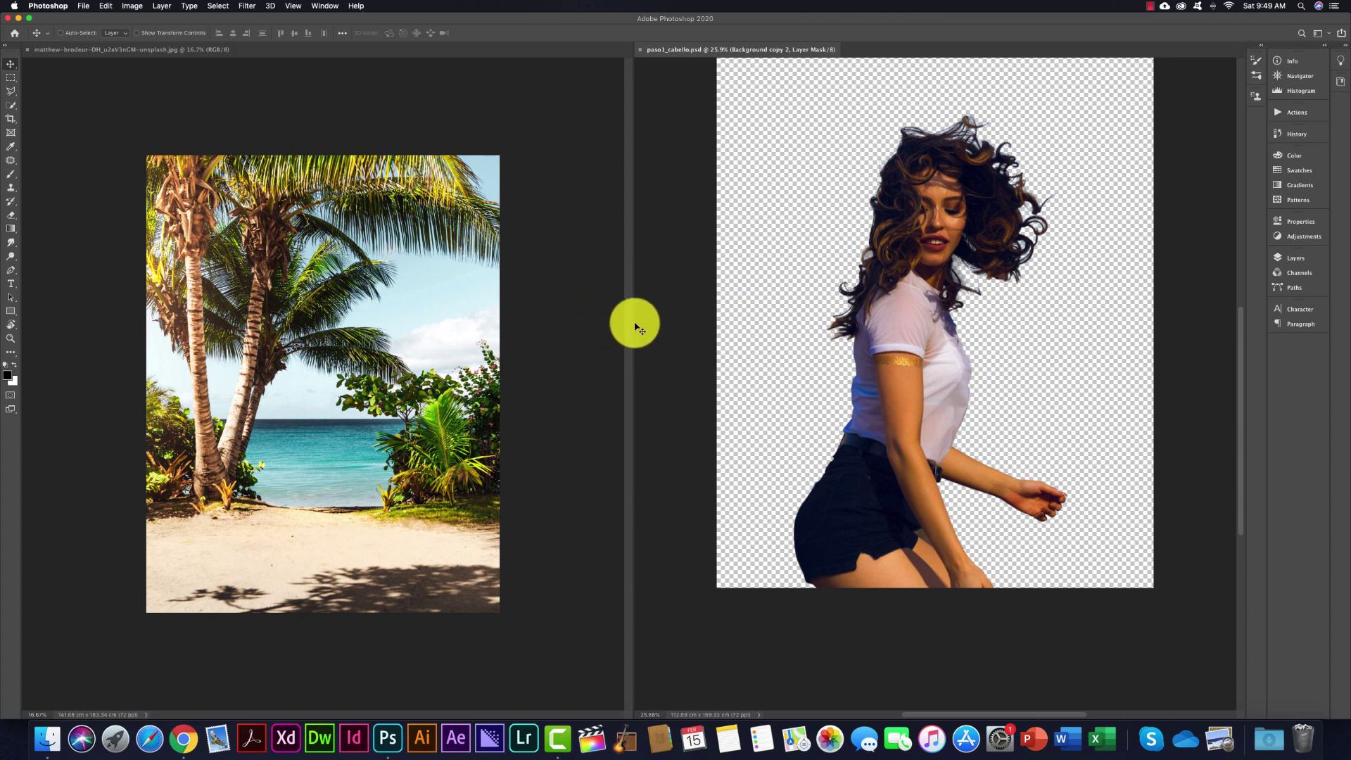
drag(633, 322, 835, 329)
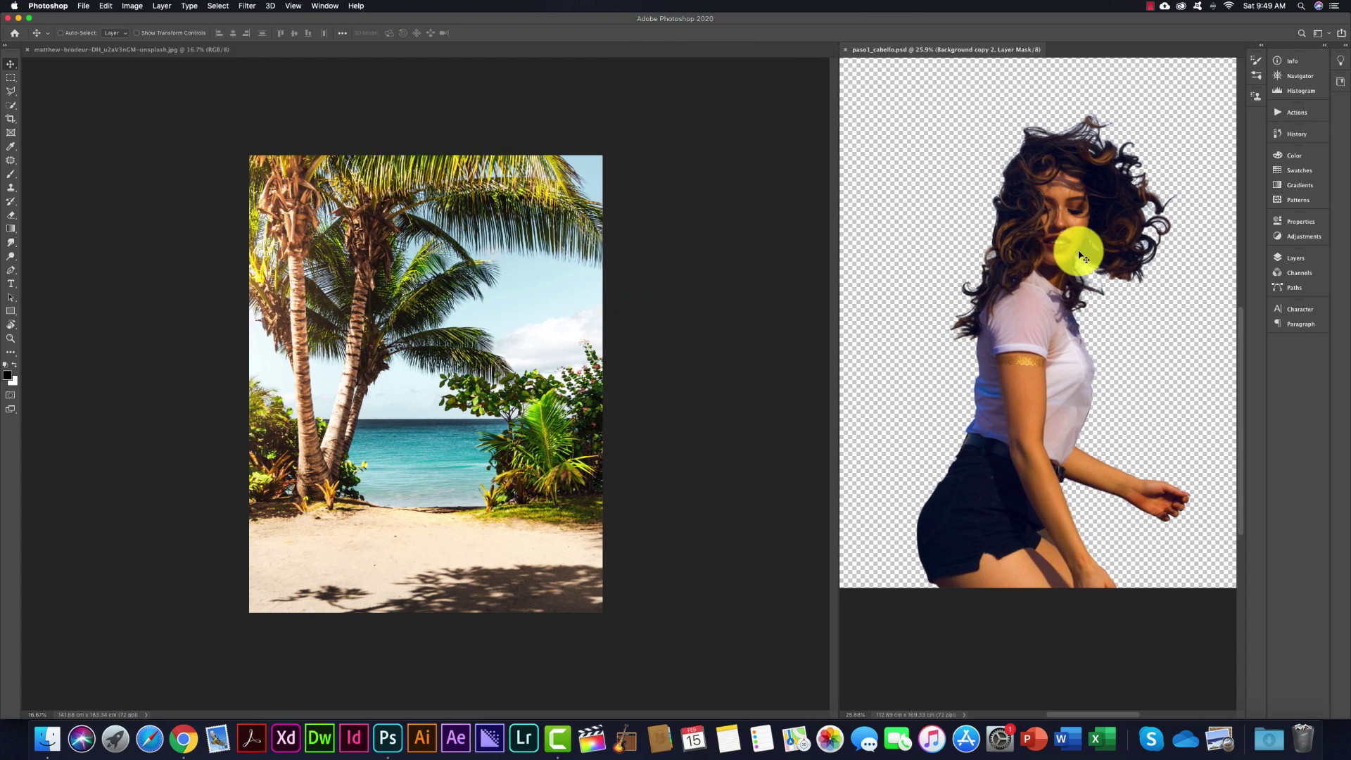
drag(1065, 192, 437, 300)
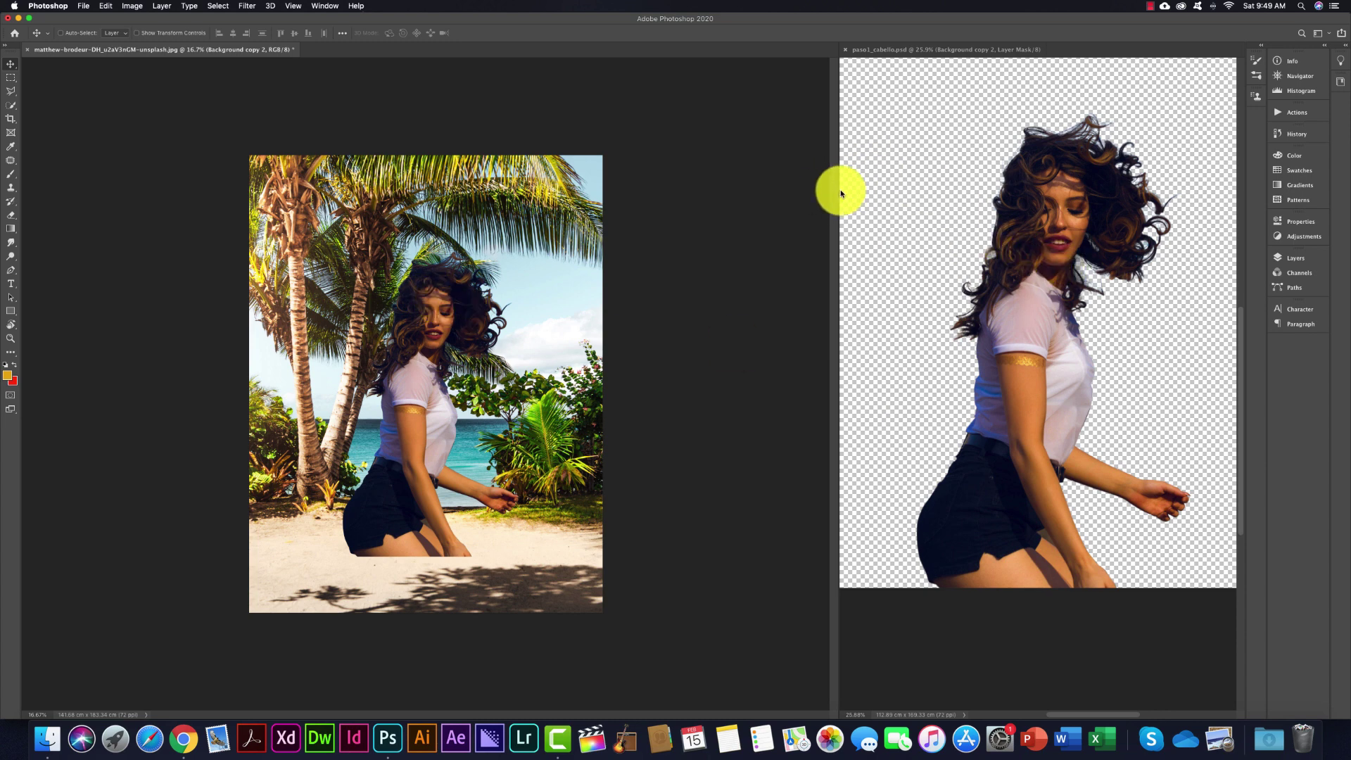
drag(839, 190, 1010, 195)
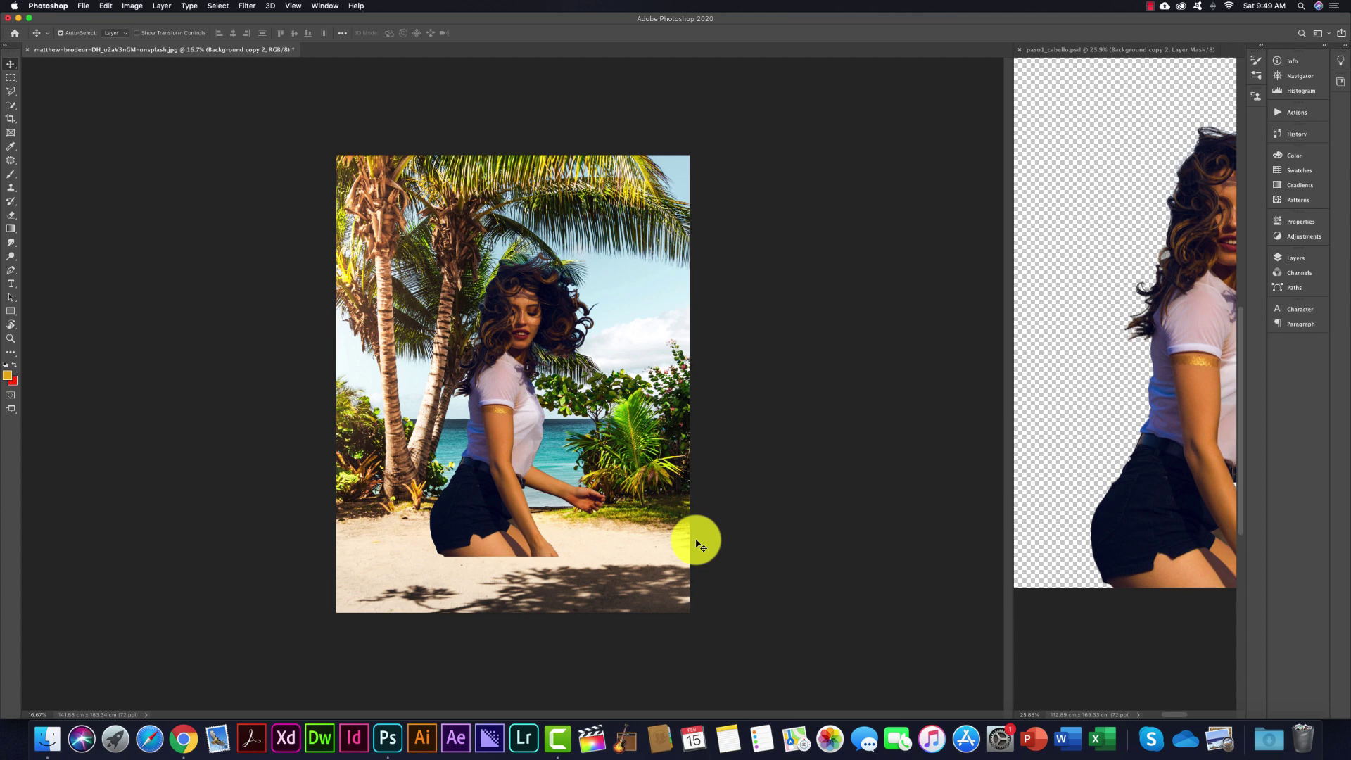
key(super+0)
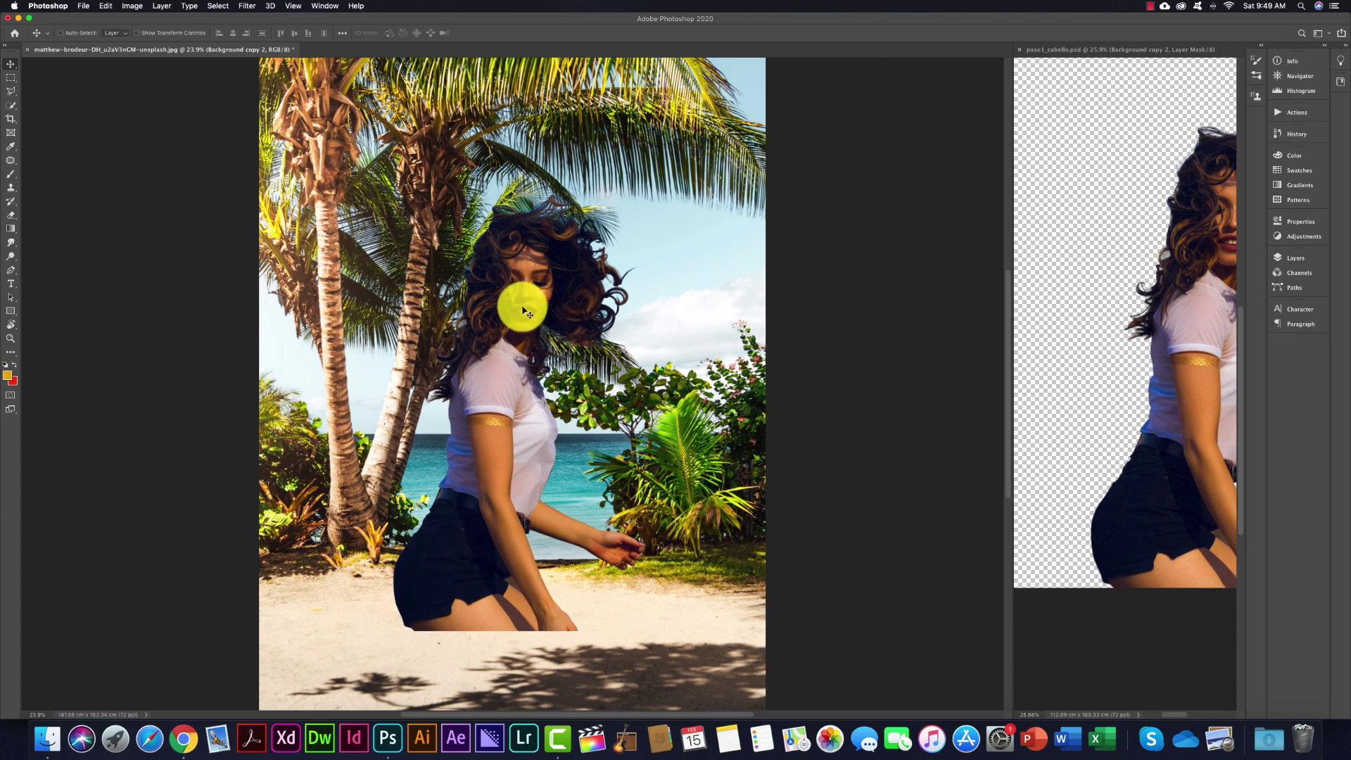
- Move the woman lower toward the sand and zoom in to check her hair edges
mouse_move(522, 304)
mouse_down()
mouse_move(504, 407)
mouse_move(507, 377)
mouse_up()
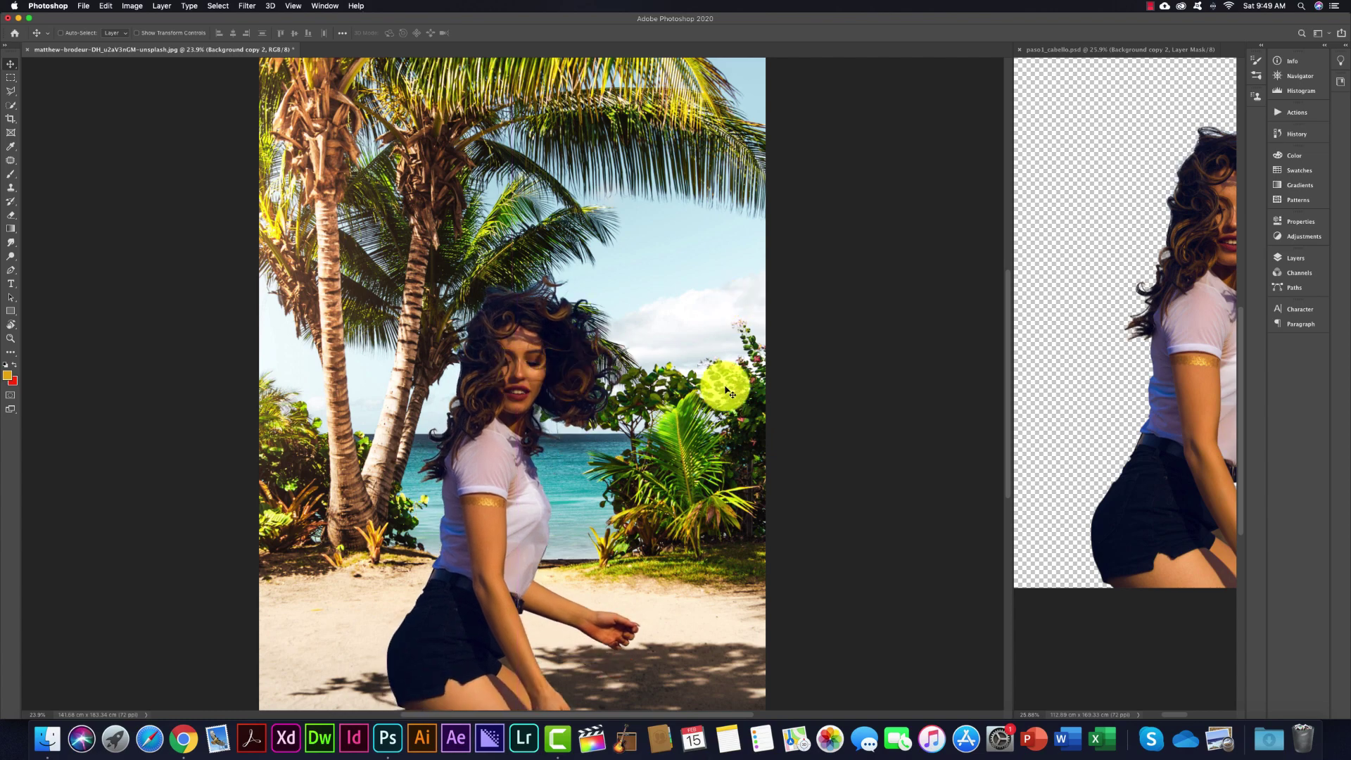
key(z)
drag(463, 281, 564, 351)
mouse_move(528, 293)
mouse_down()
mouse_move(555, 325)
mouse_move(612, 347)
mouse_up()
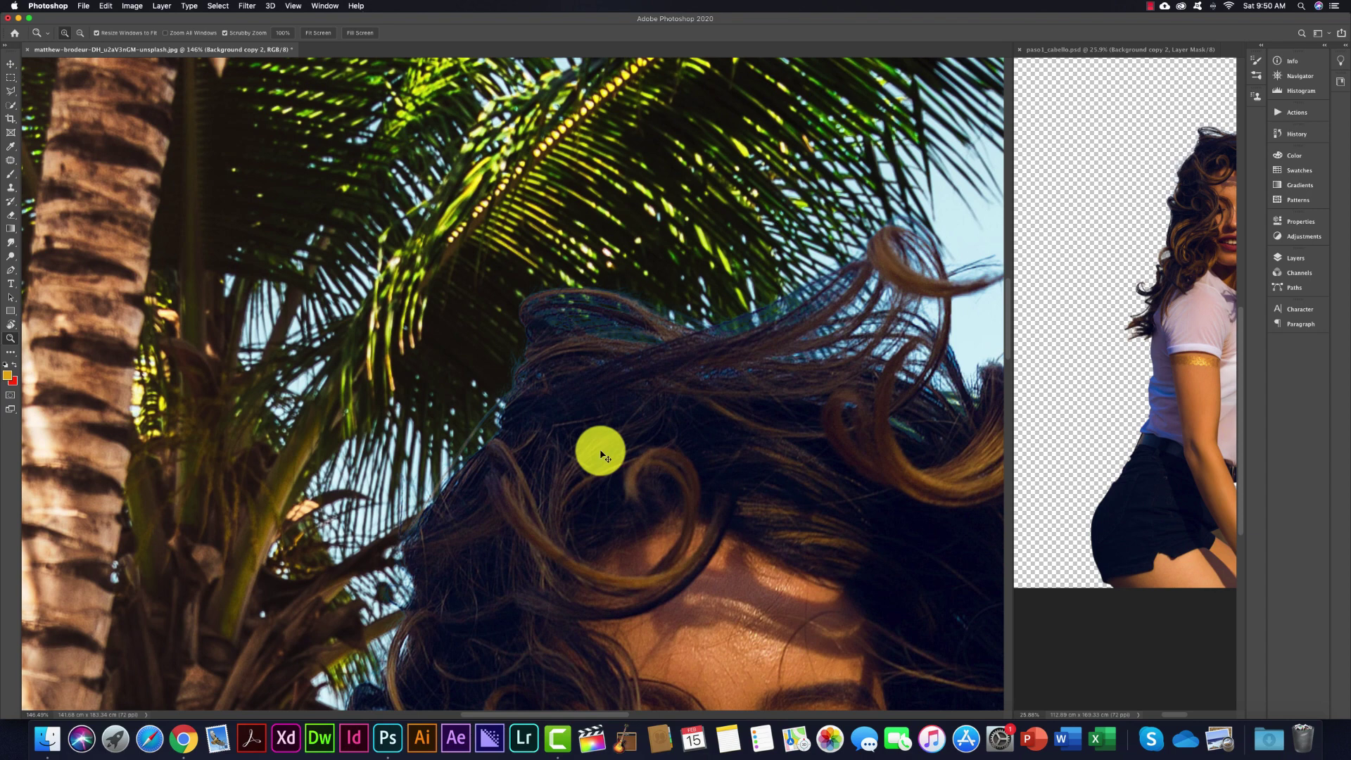
key(super+0)
- Close paso1_cabello.psd and load the Background copy 2 mask as a selection
key(v)
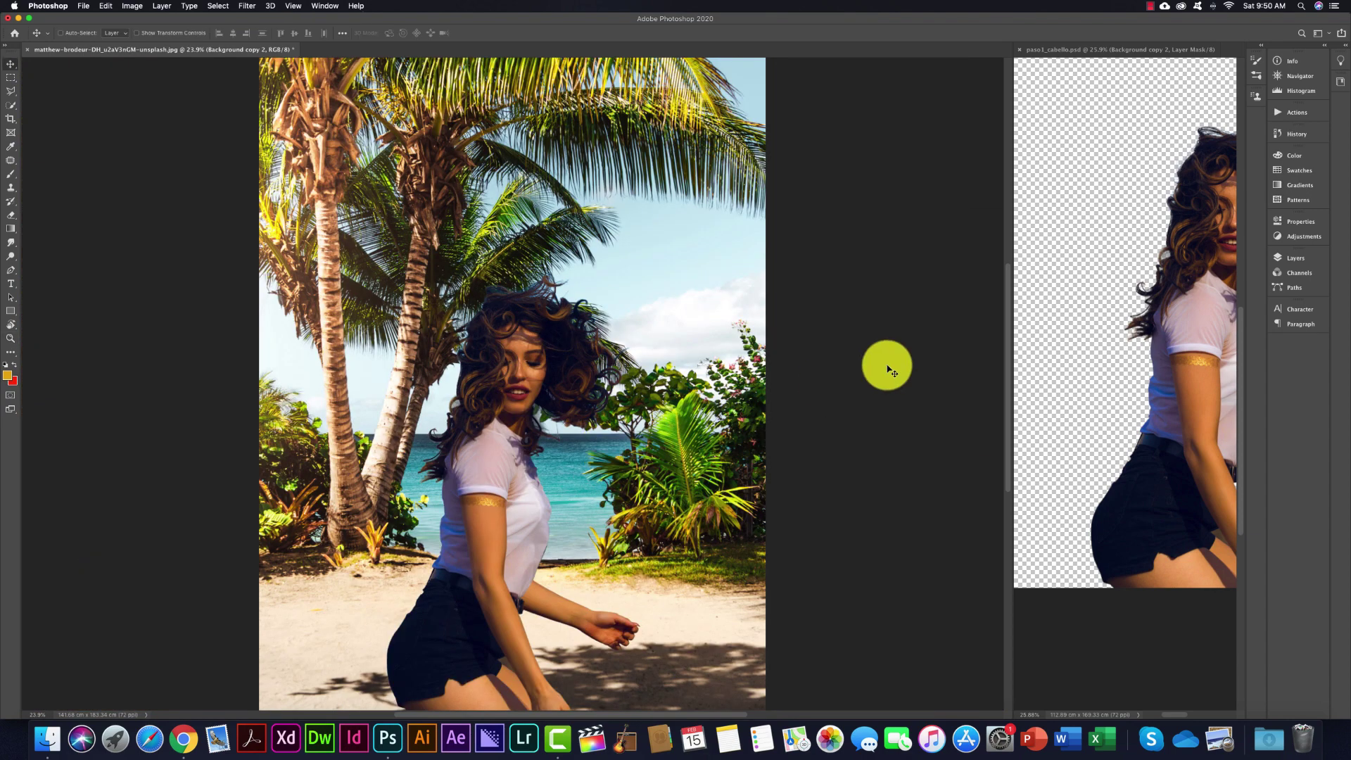
click(1018, 49)
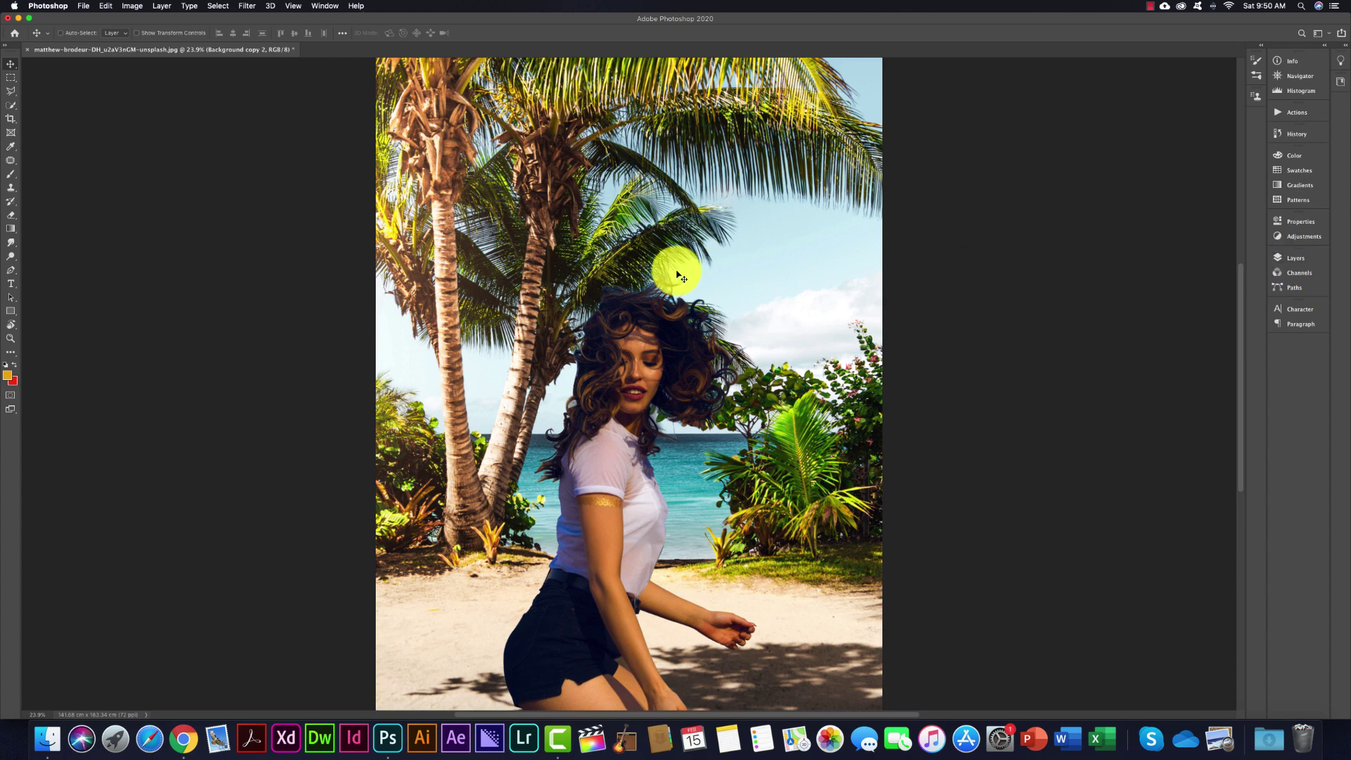
click(1275, 257)
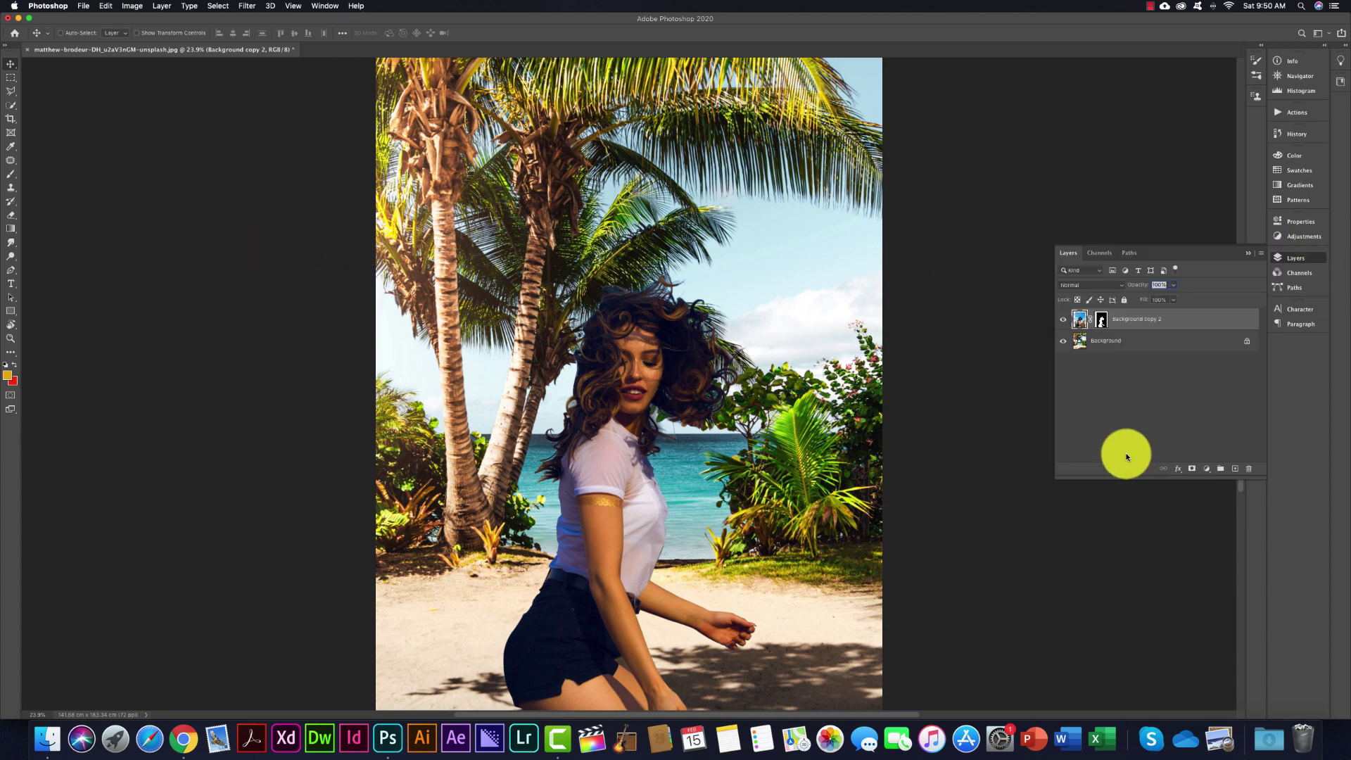
super+click(1094, 320)
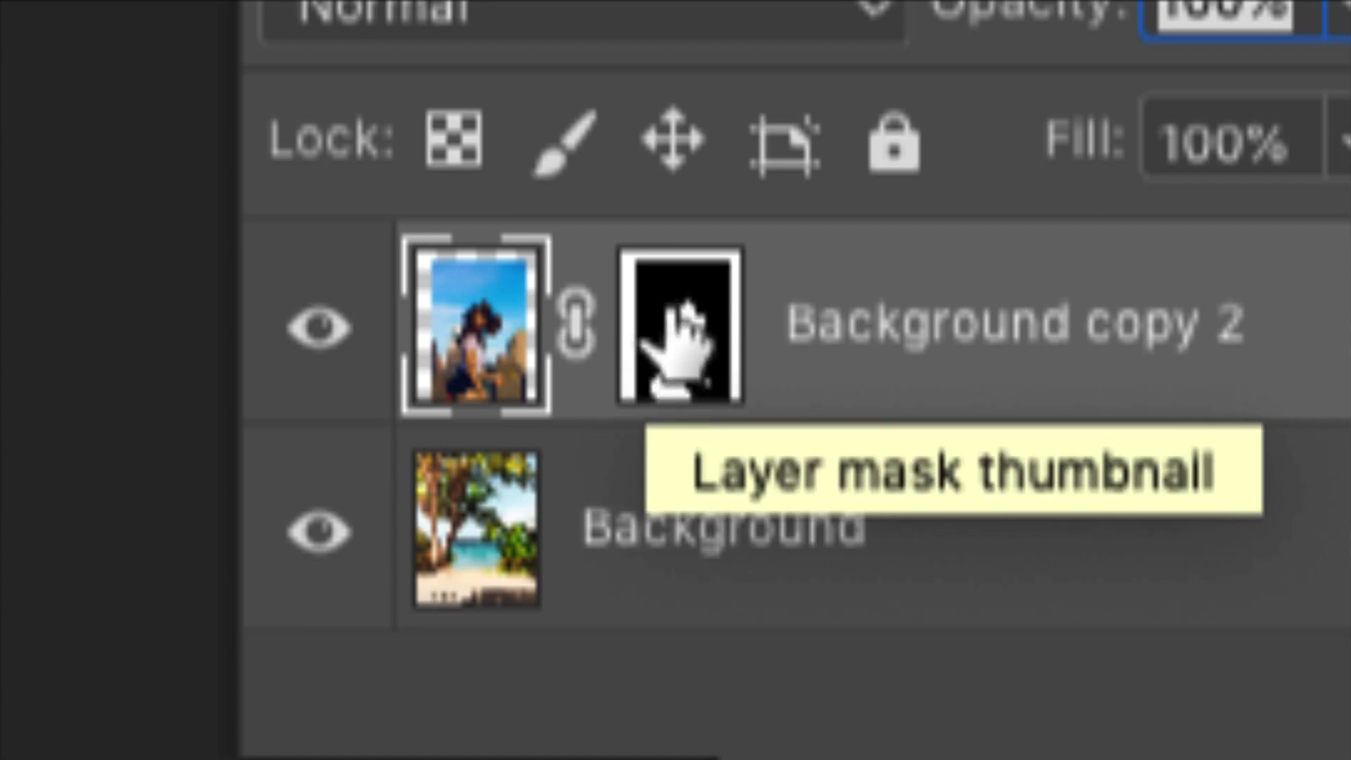
drag(679, 331, 679, 330)
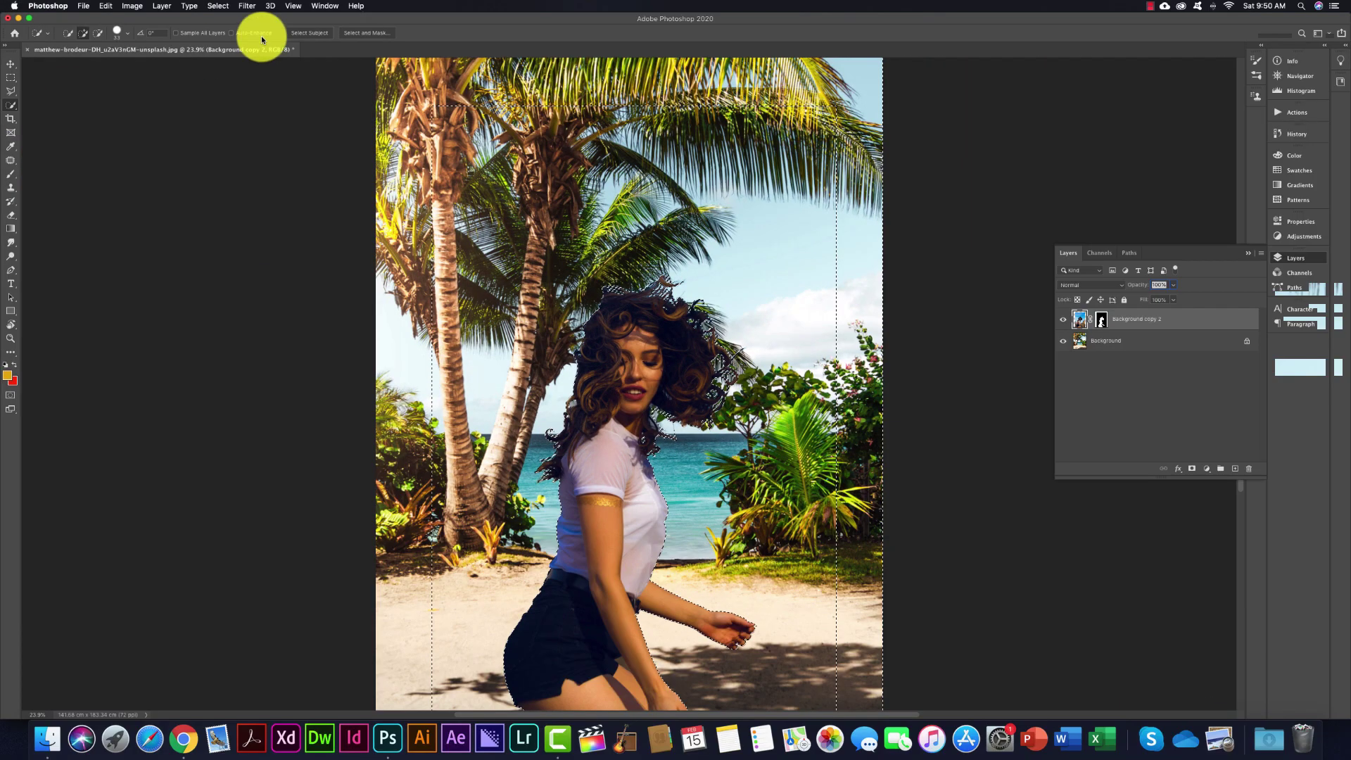
- Open Select and Mask on the woman's selection with 100% opacity in Onion Skin view
click(11, 77)
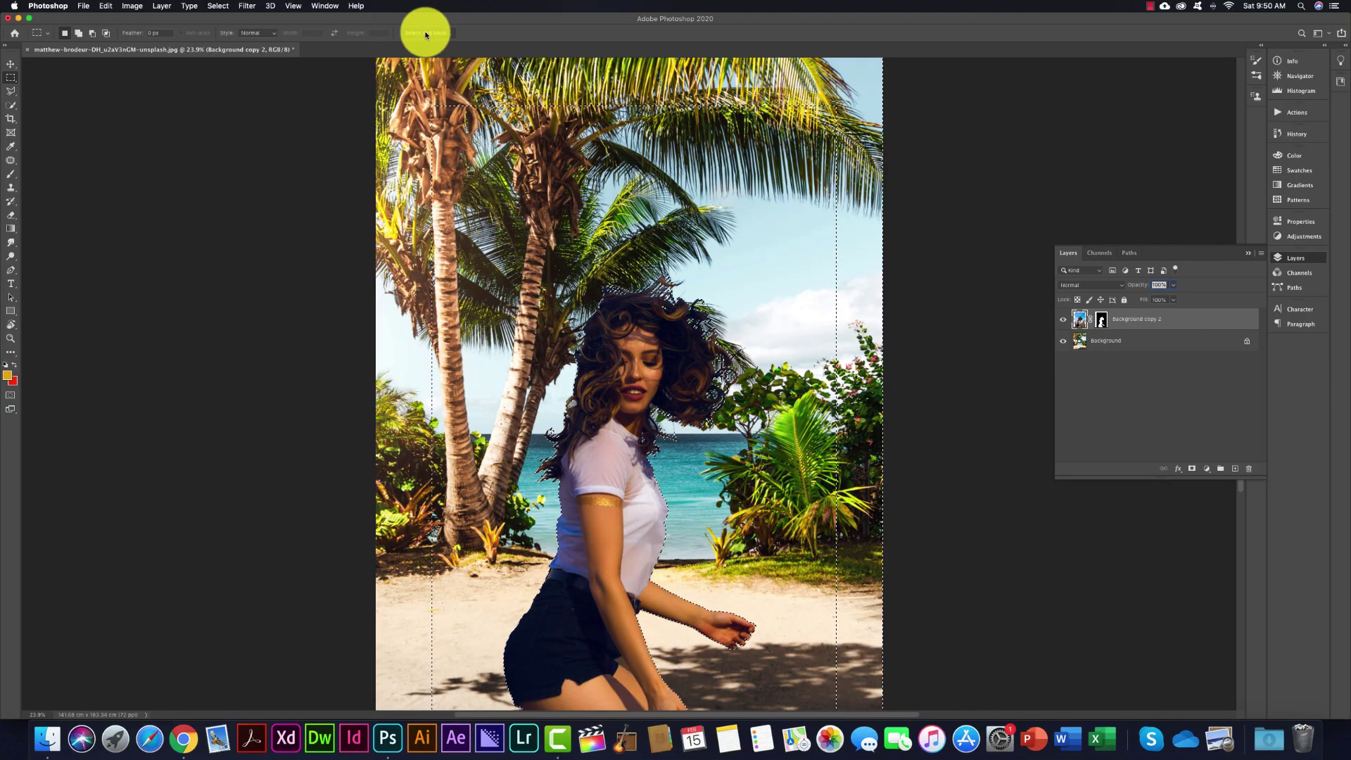
click(430, 32)
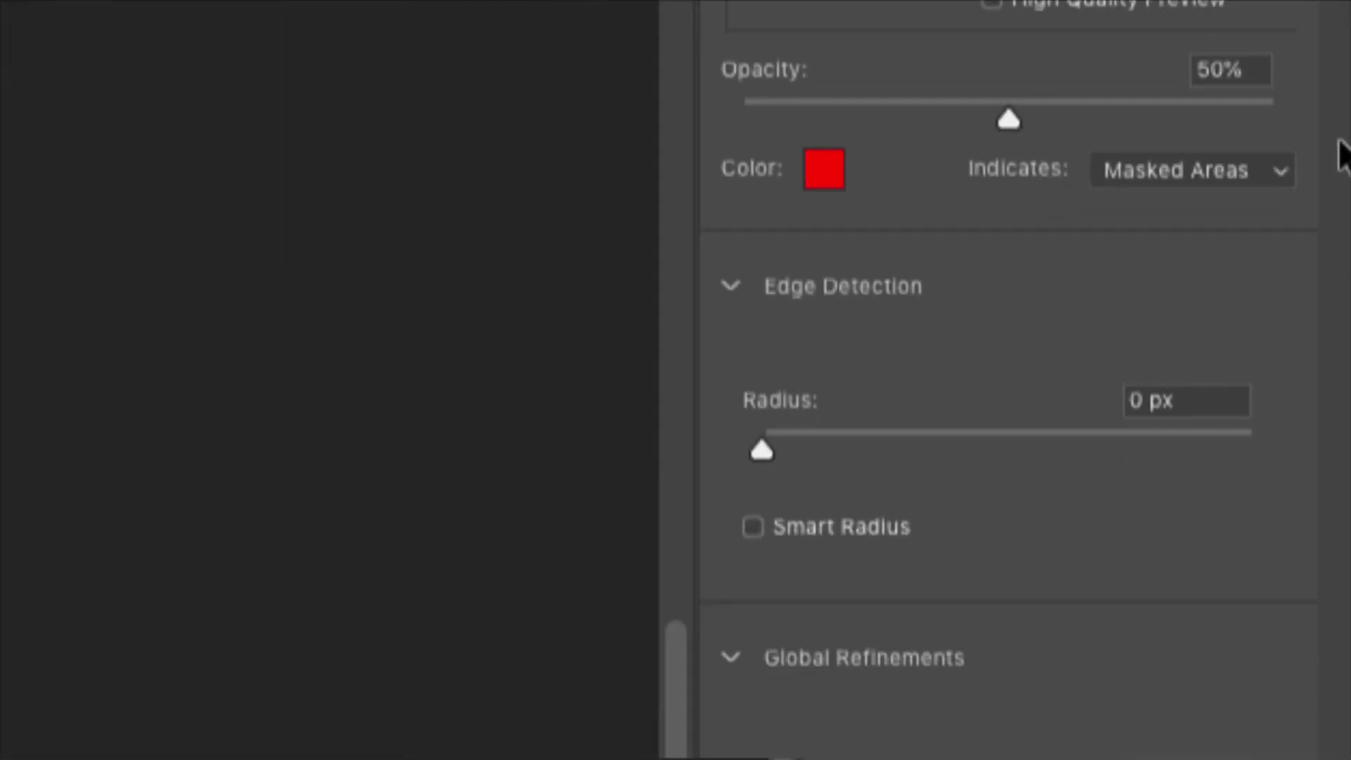
drag(1006, 121, 1285, 121)
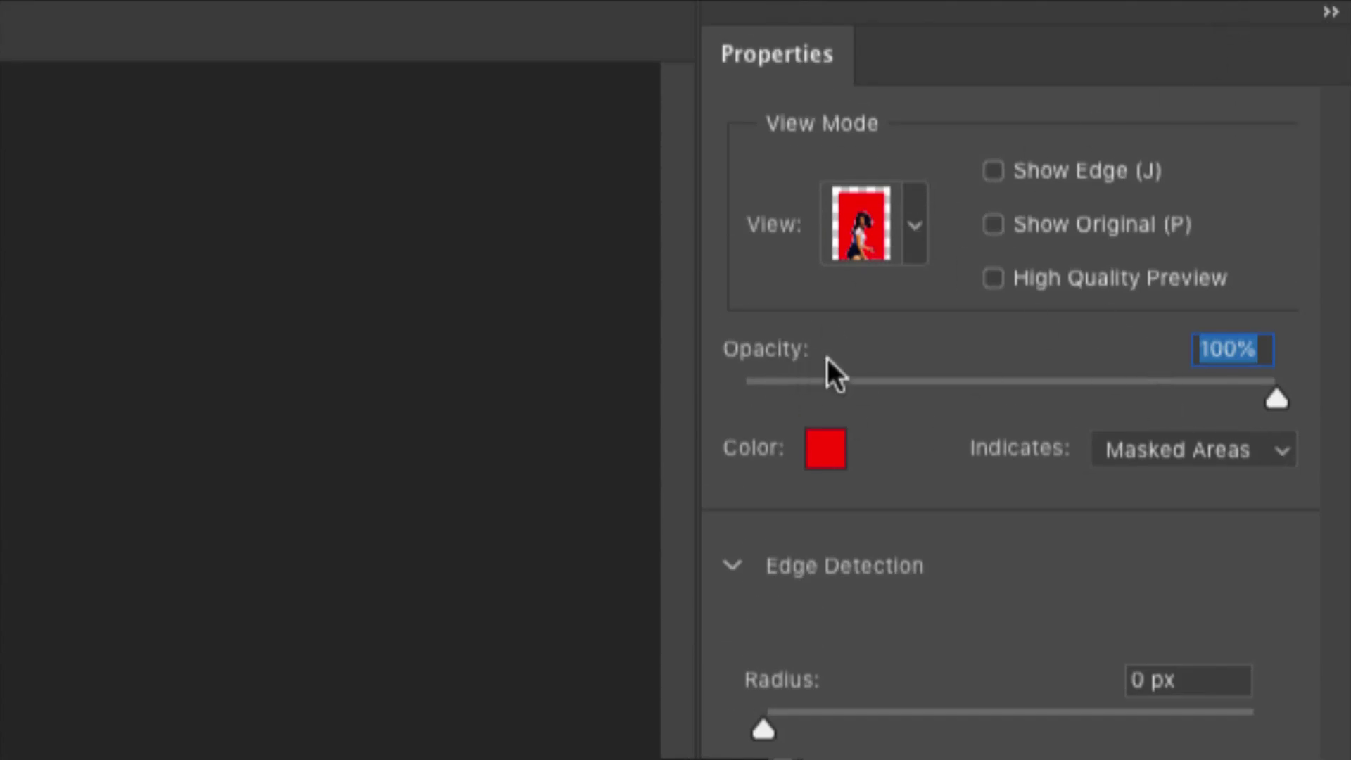
click(897, 225)
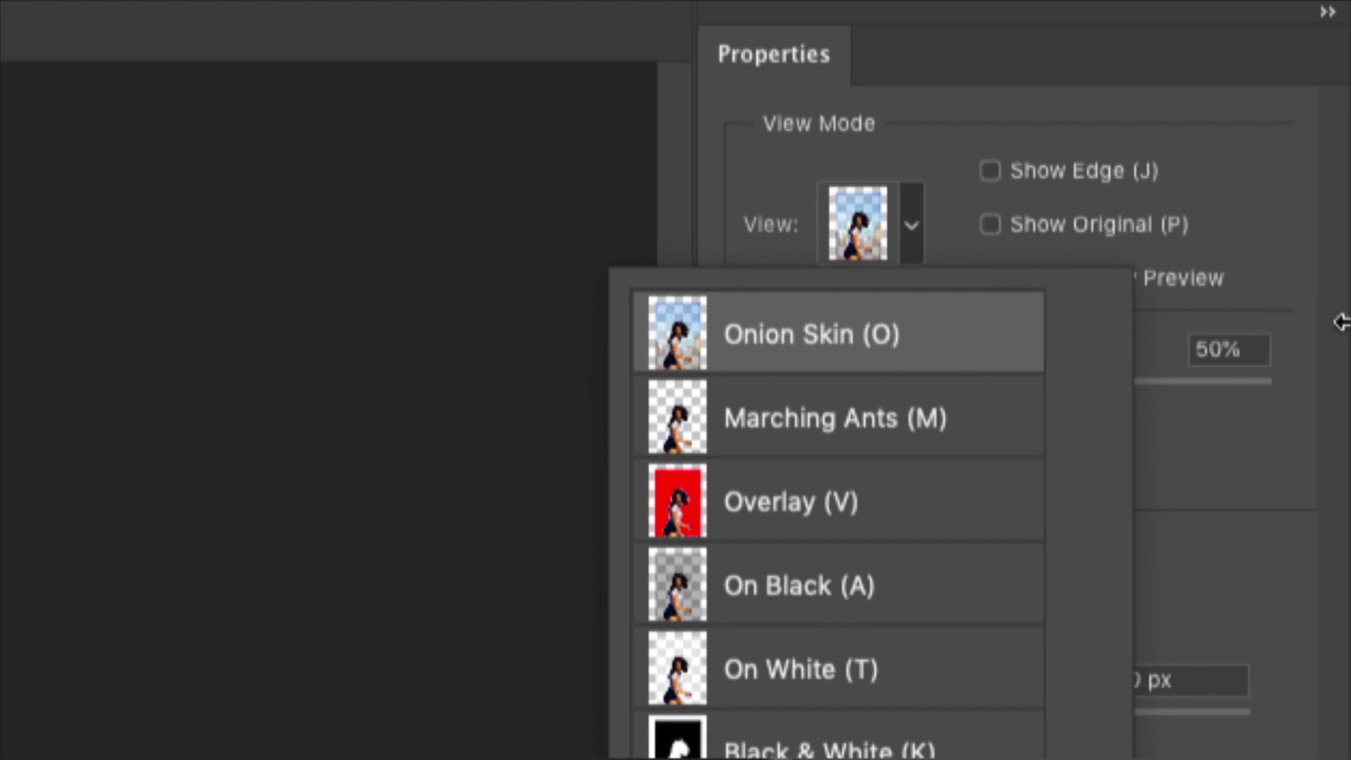
click(1275, 346)
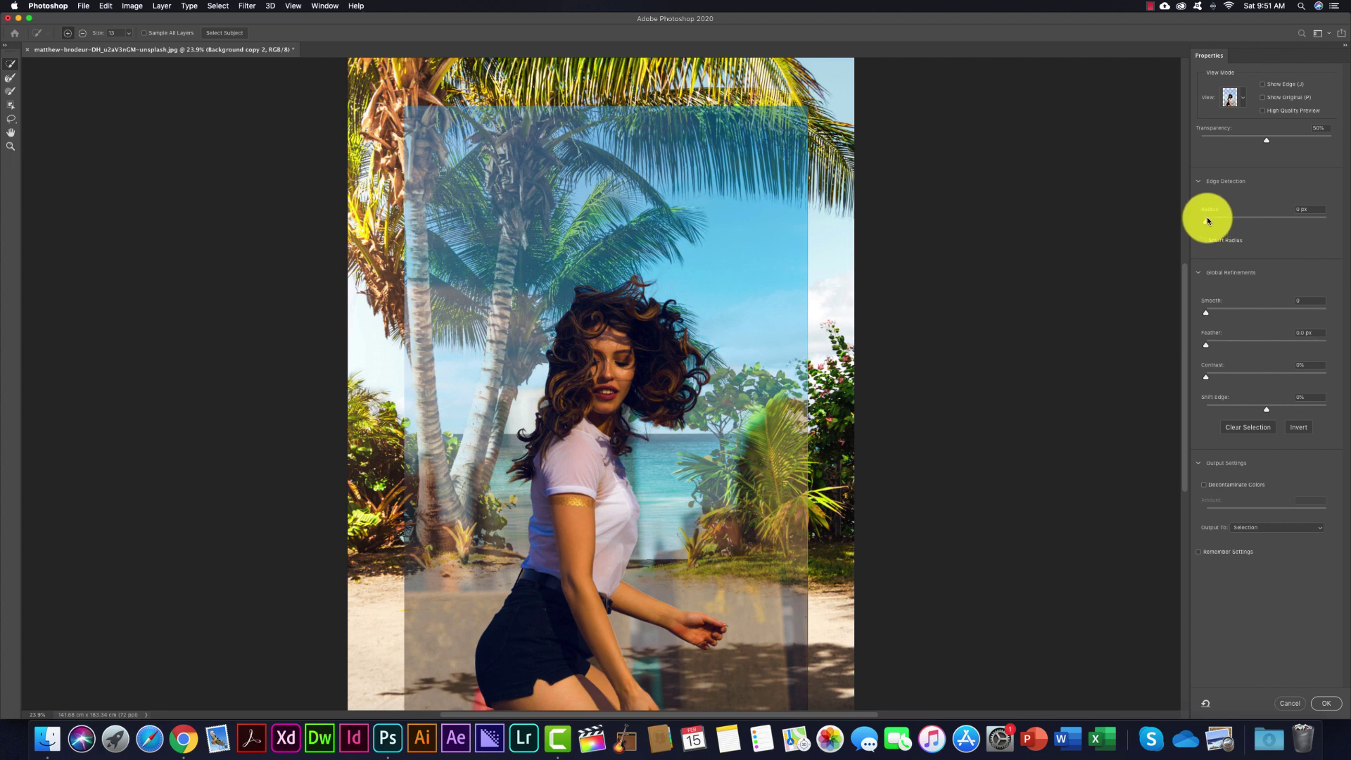
- Raise preview transparency to 100%, zoom into the hair, and briefly check the Overlay view
drag(1267, 140, 1348, 139)
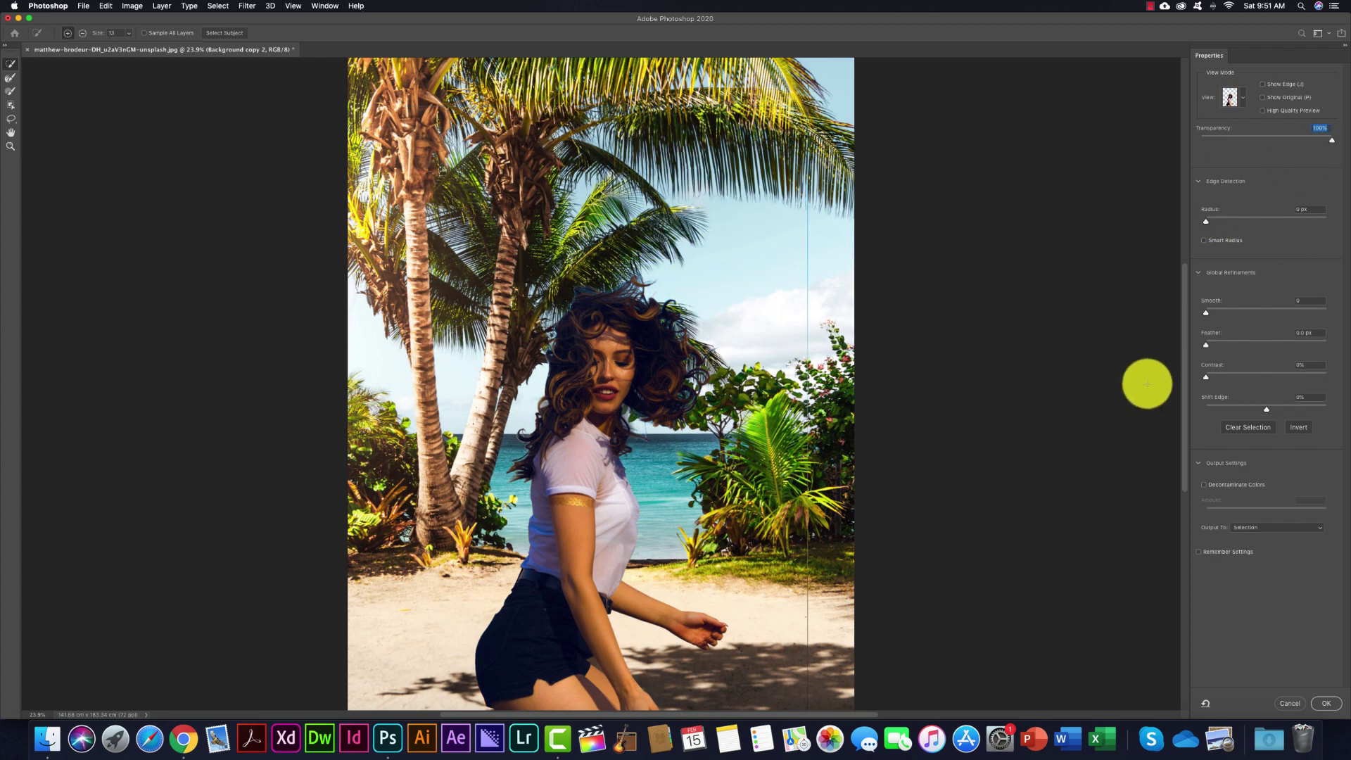
key(z)
drag(594, 280, 594, 313)
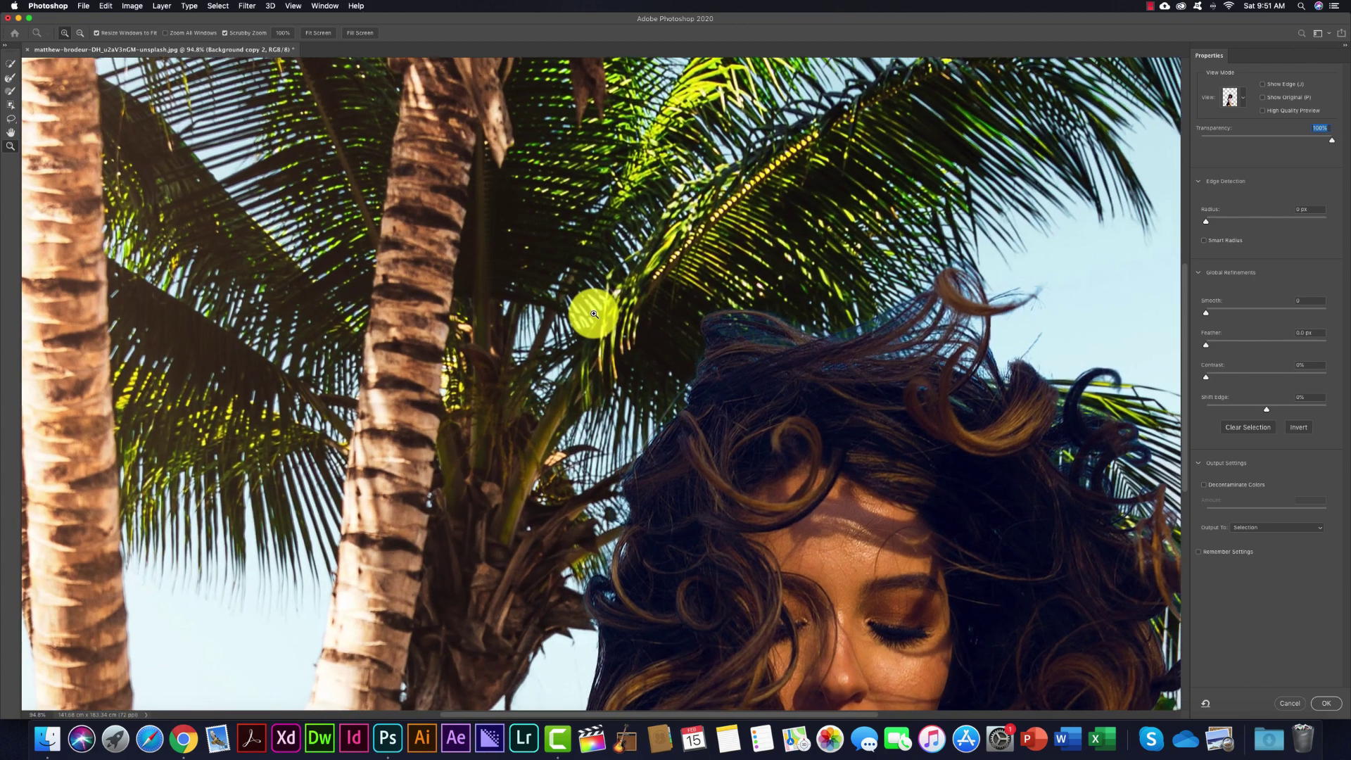
scroll(683, 350, right, 5)
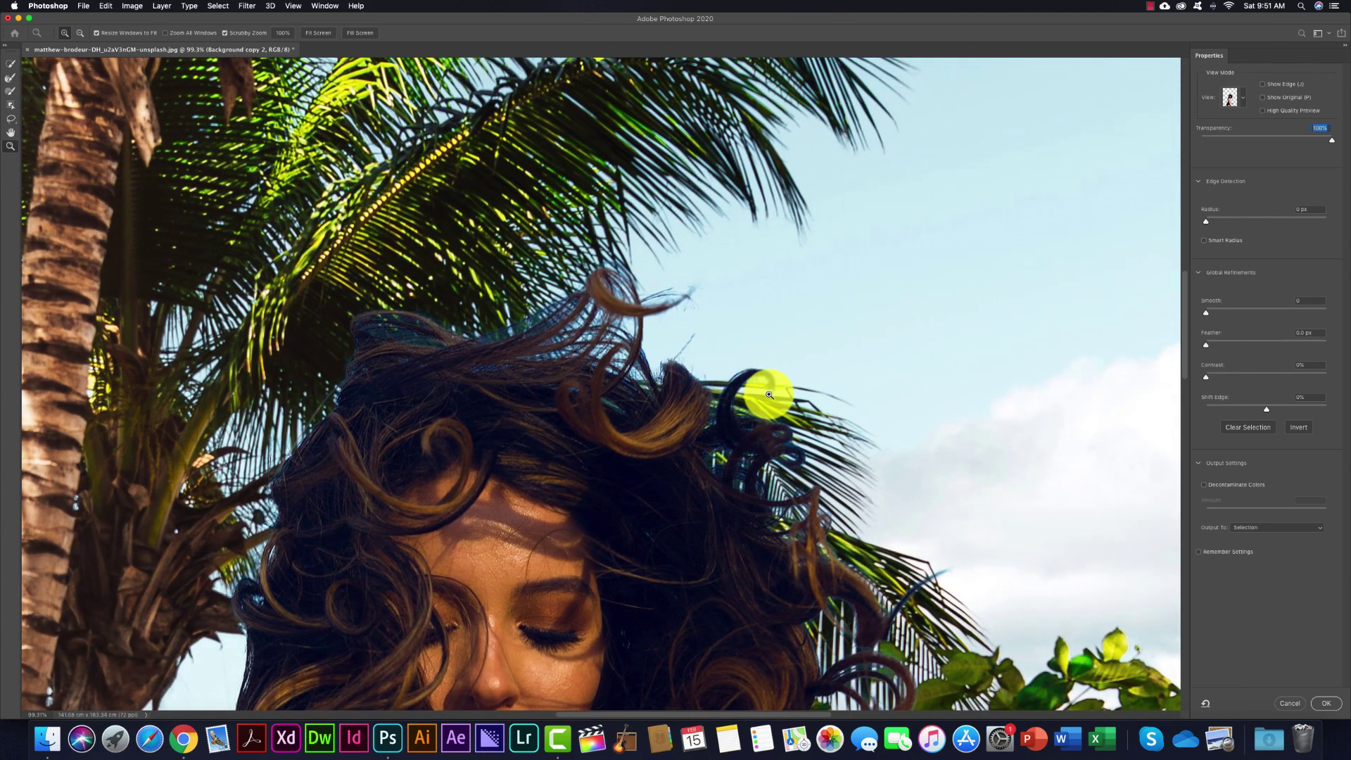
key(v)
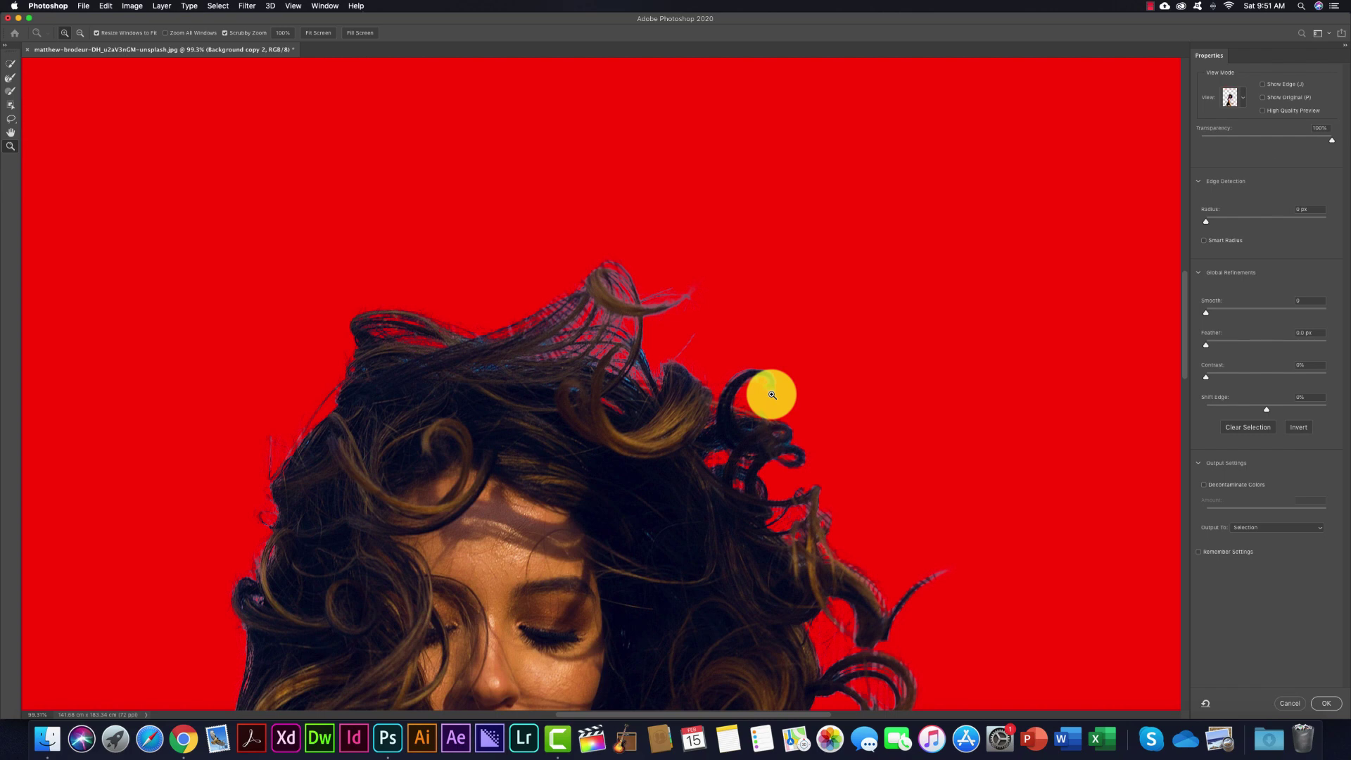
key(x)
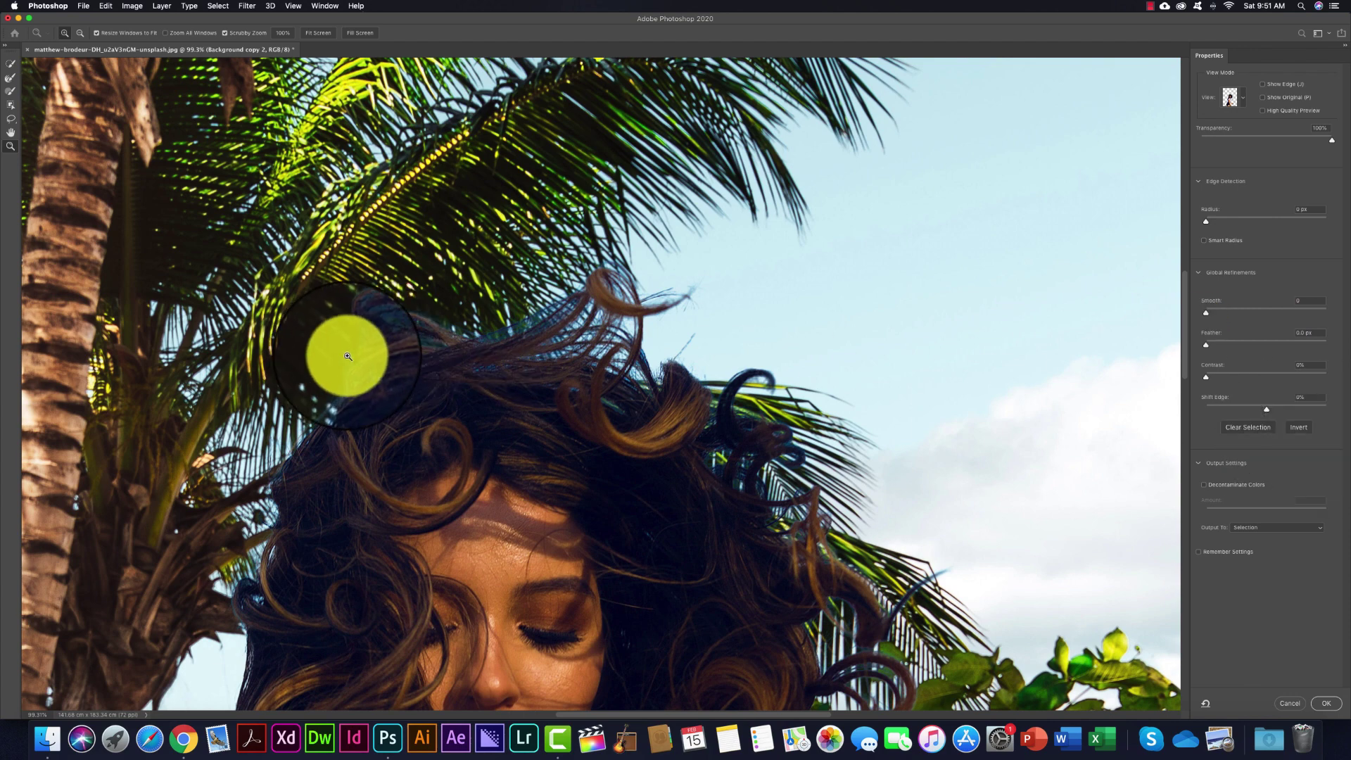
- Set Smooth to about 5 and the edge Feather to 2.0 px
click(1205, 314)
drag(1207, 317, 1211, 317)
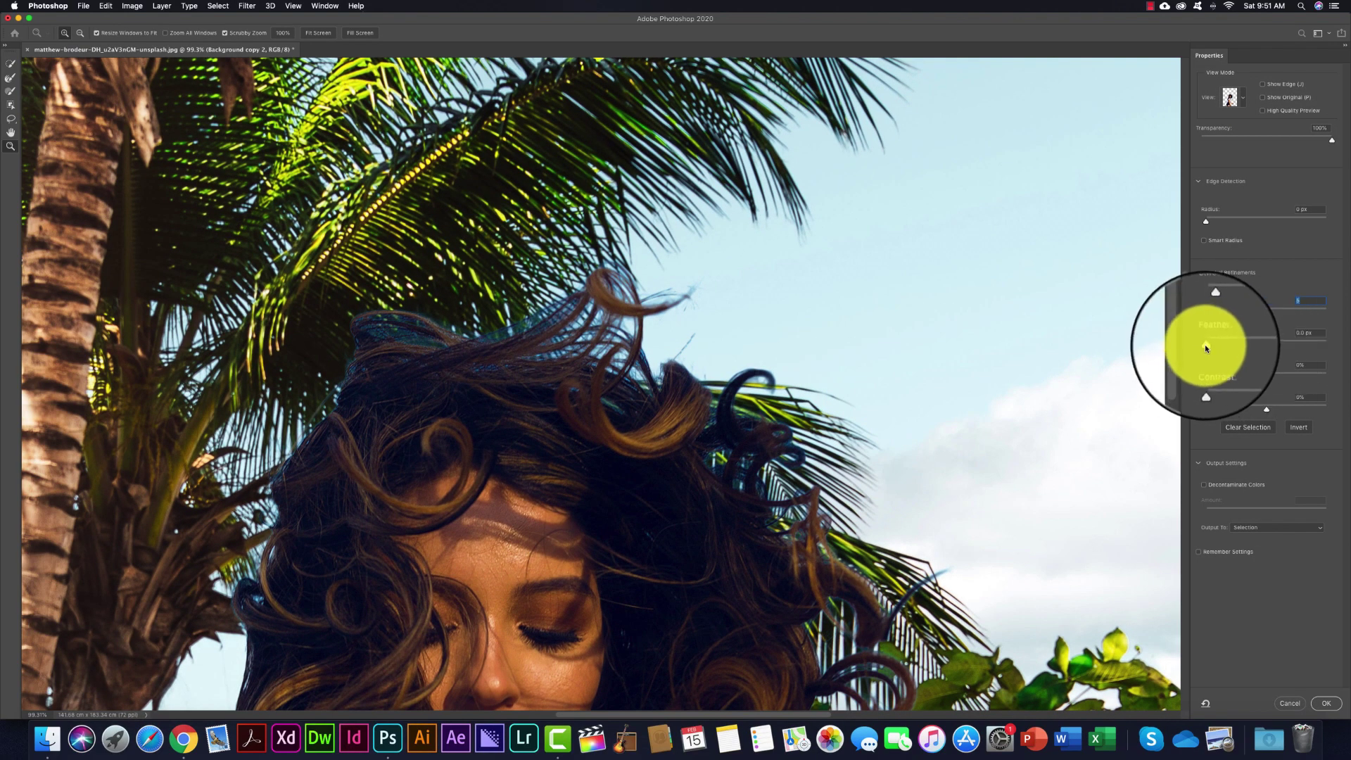
drag(1204, 344, 1212, 344)
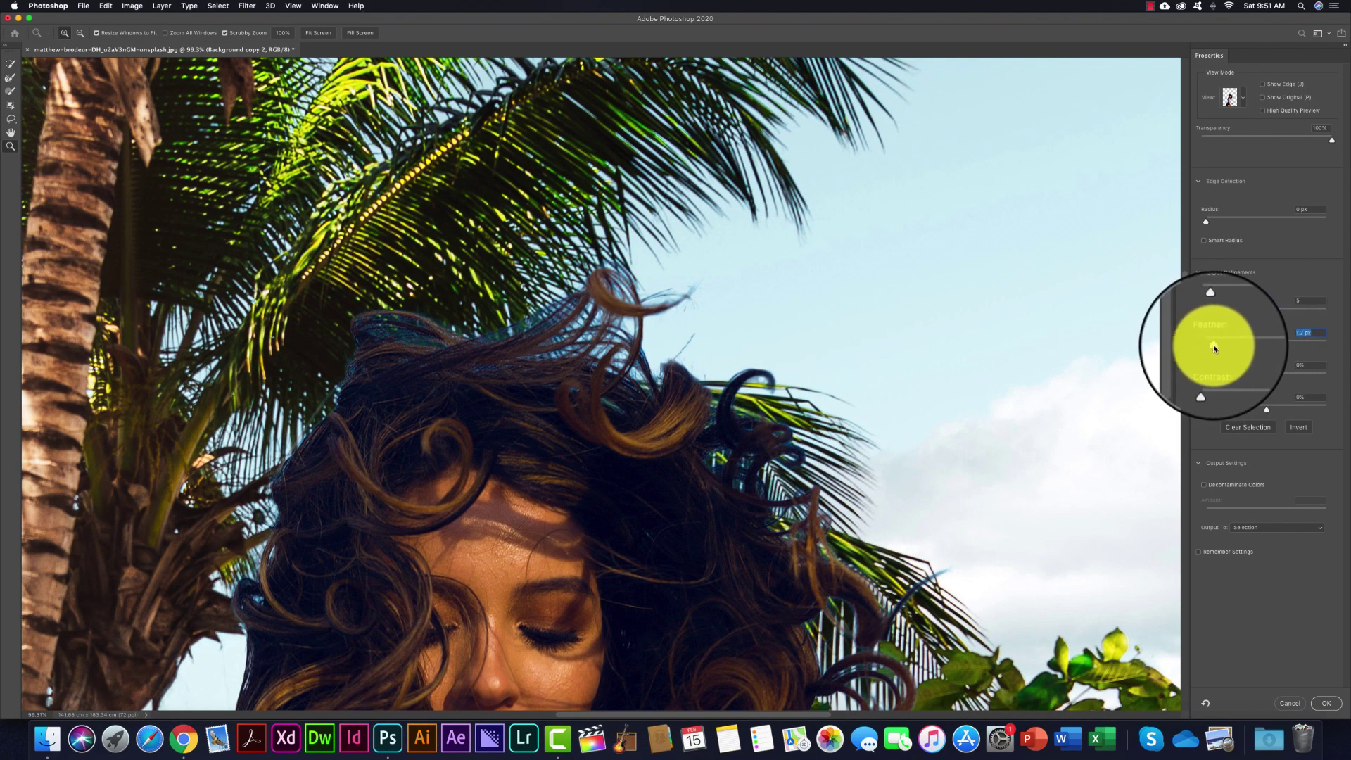
drag(1213, 344, 1220, 346)
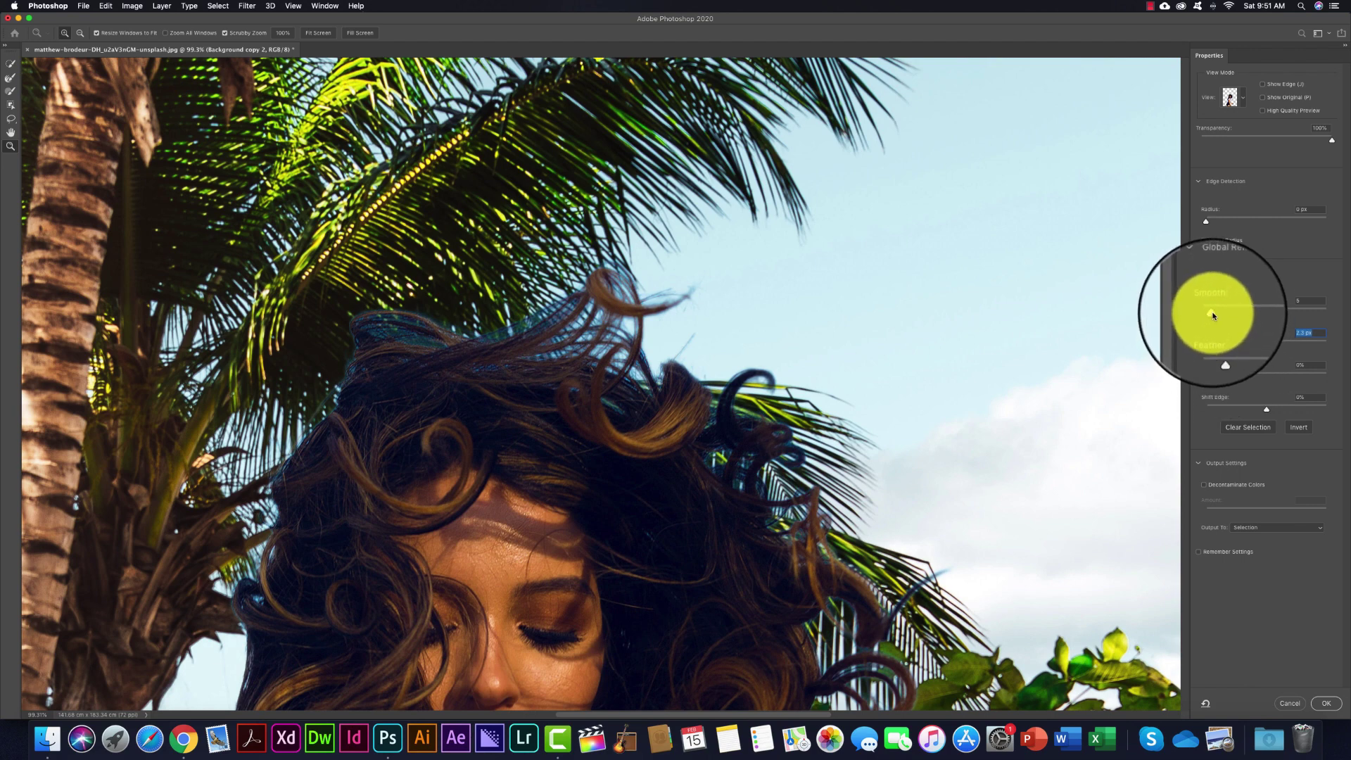
click(1225, 316)
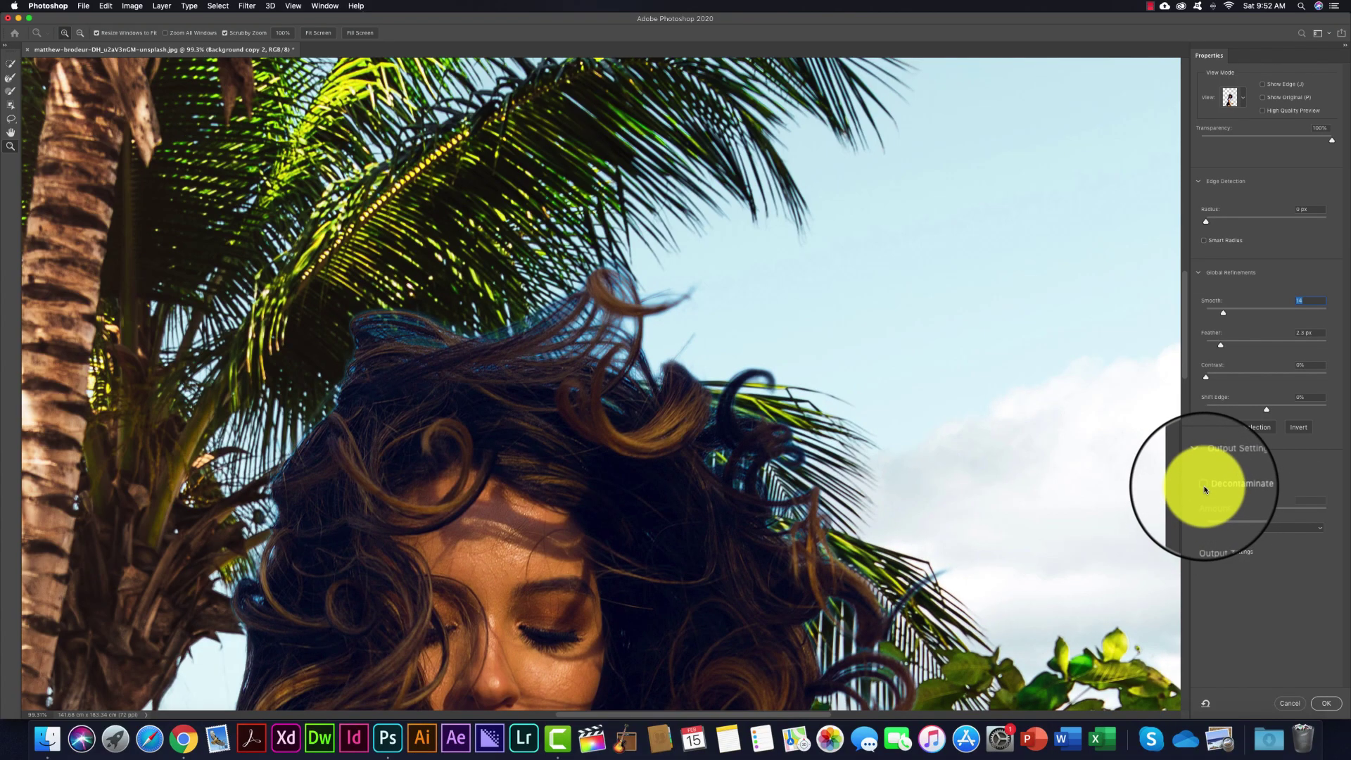
mouse_move(1222, 345)
mouse_down()
mouse_move(1182, 345)
mouse_move(1181, 309)
mouse_up()
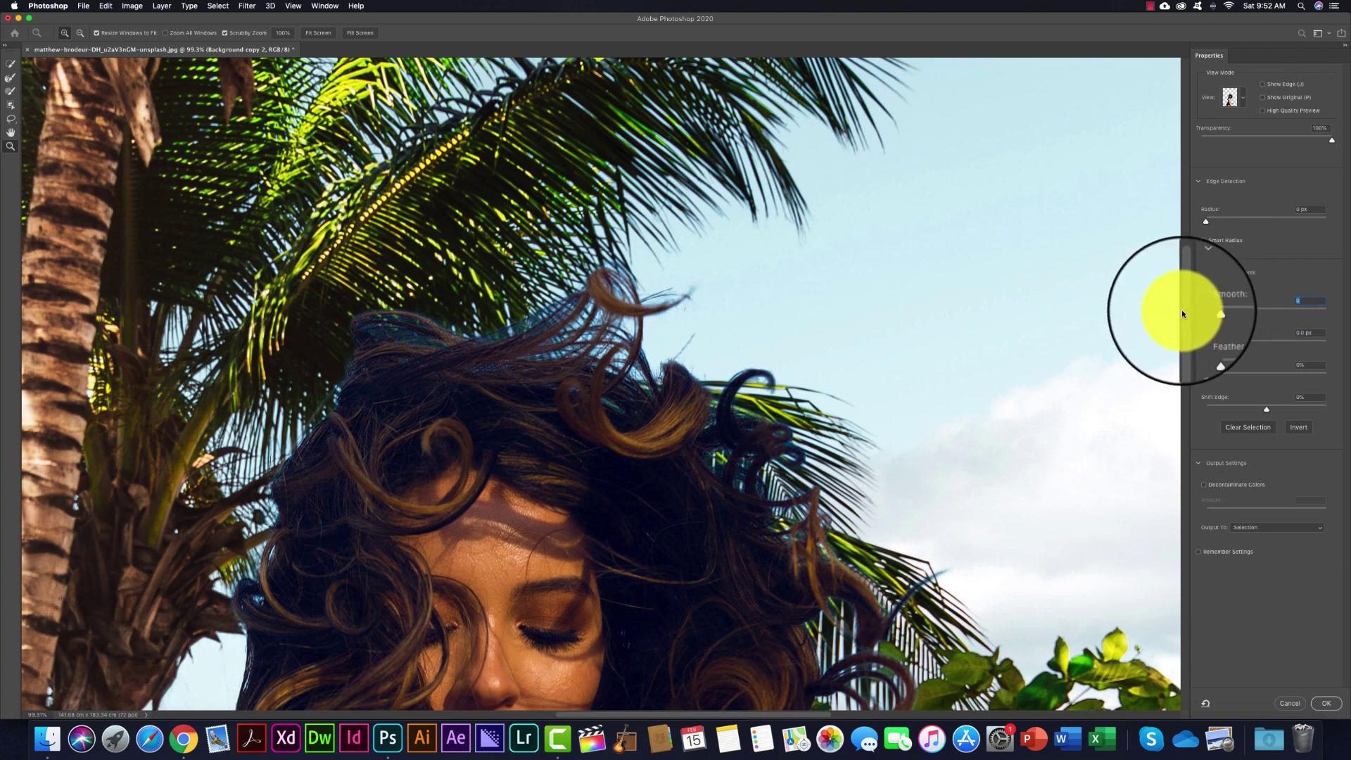
- Turn on Decontaminate Colors and set Feather to about 1.2 px
click(1204, 484)
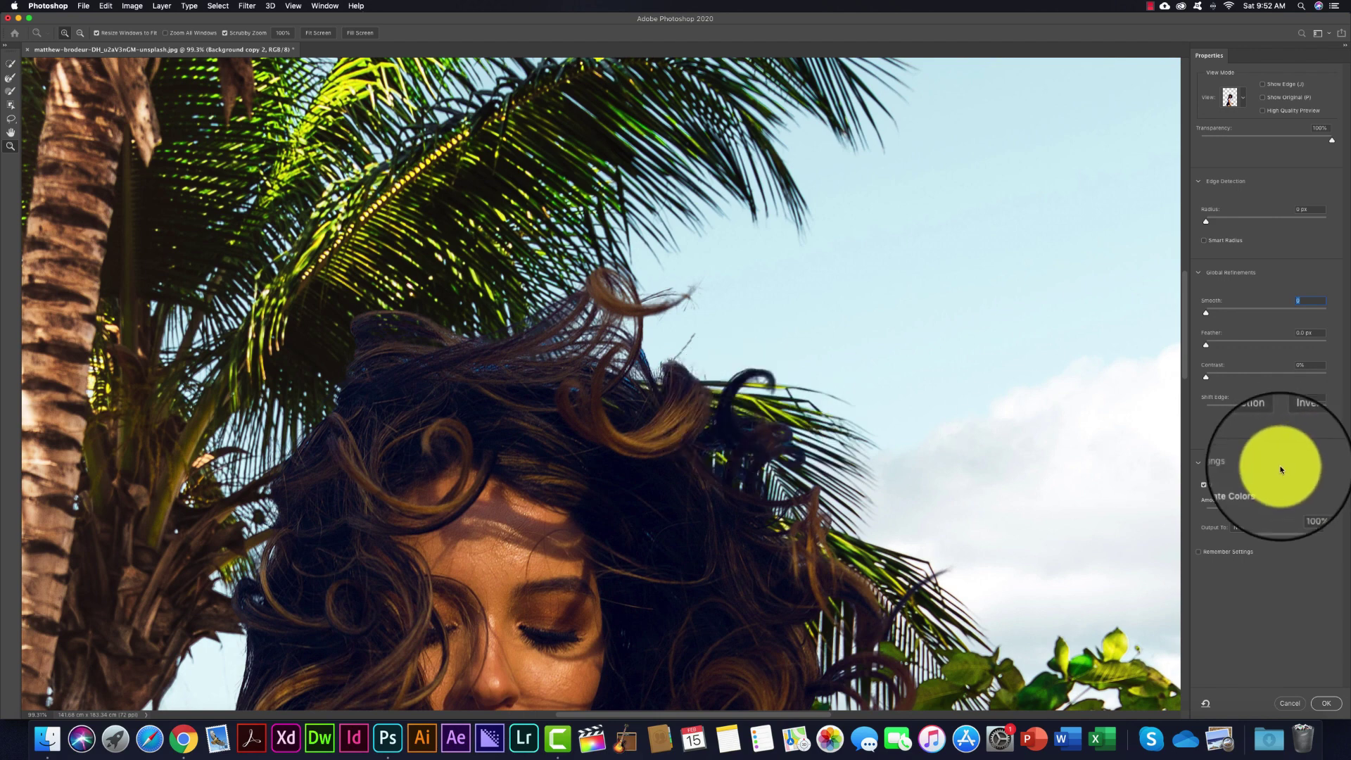
drag(372, 320, 447, 362)
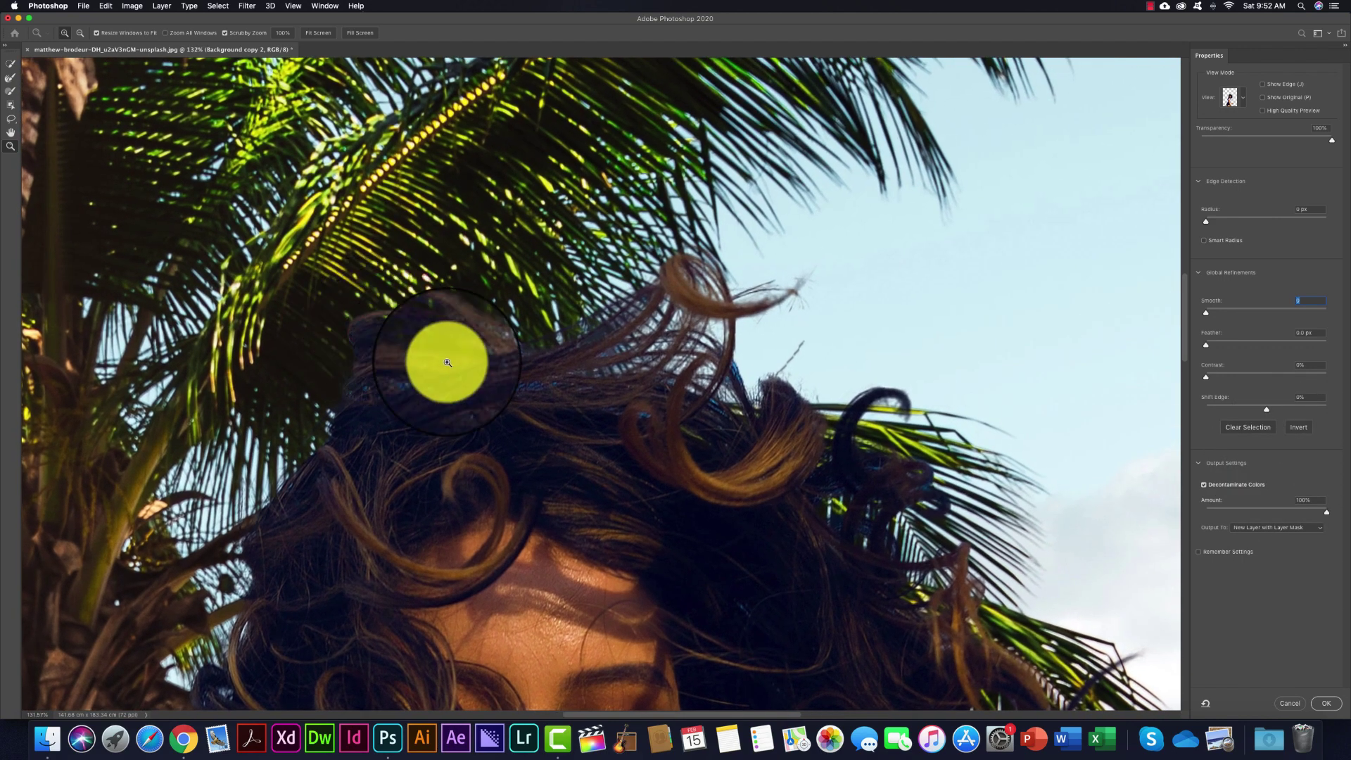
click(1206, 343)
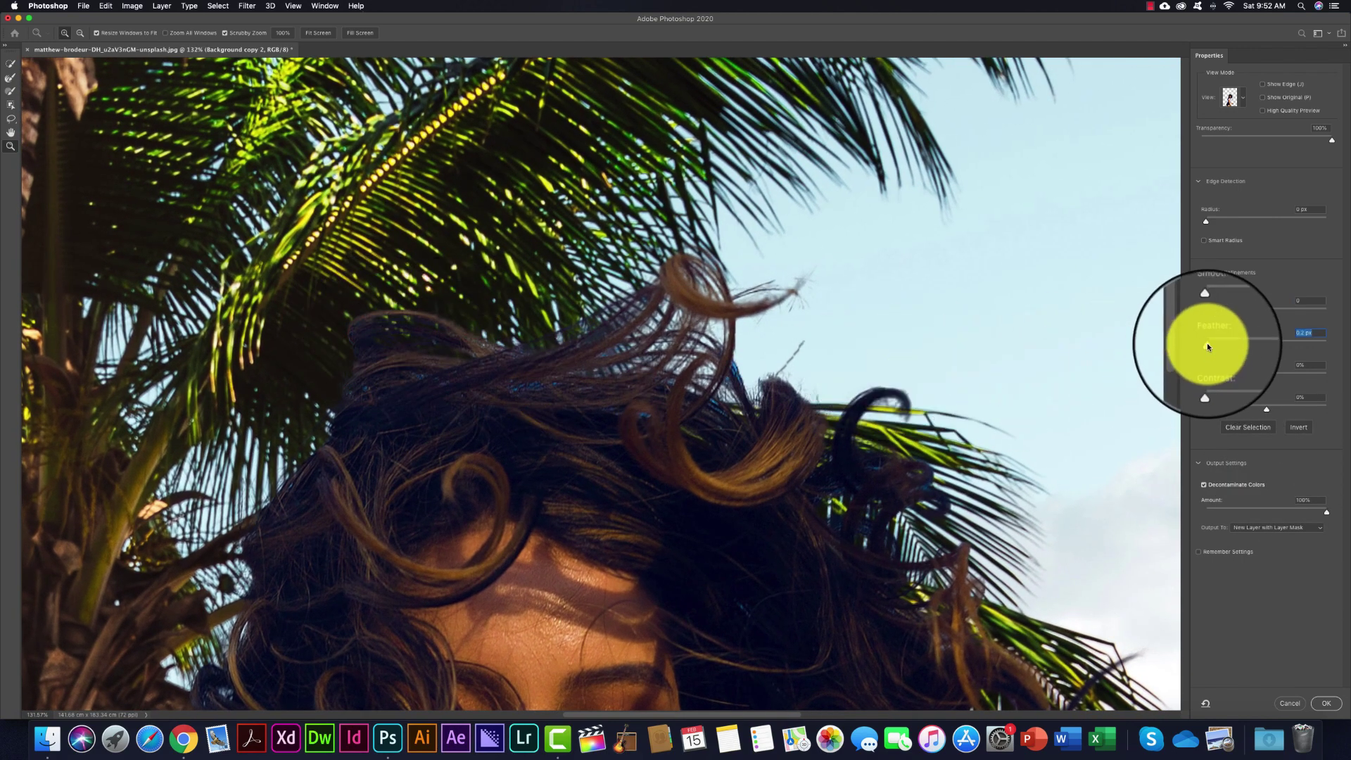
drag(1205, 343, 1213, 343)
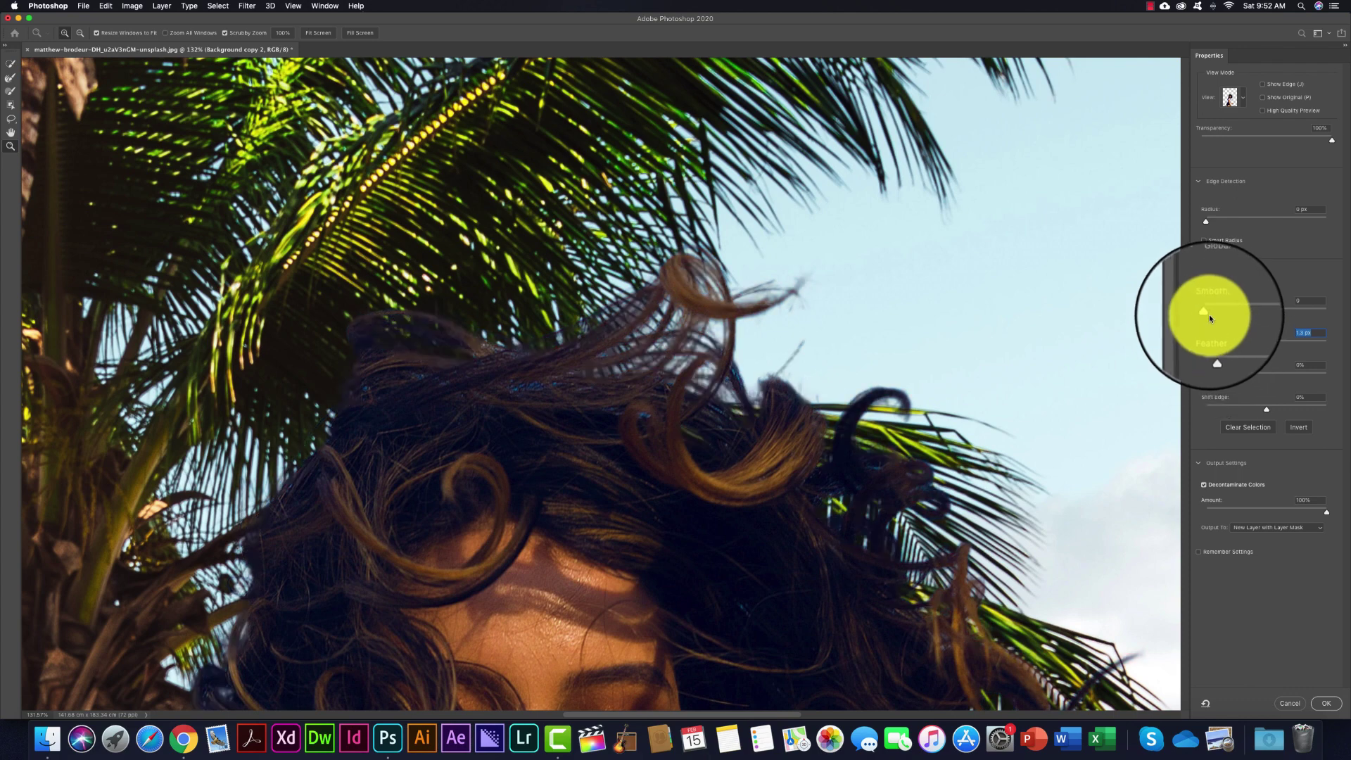
- Tweak the Smooth amount and set edge Contrast to 6%
click(1210, 313)
drag(1217, 314, 1225, 314)
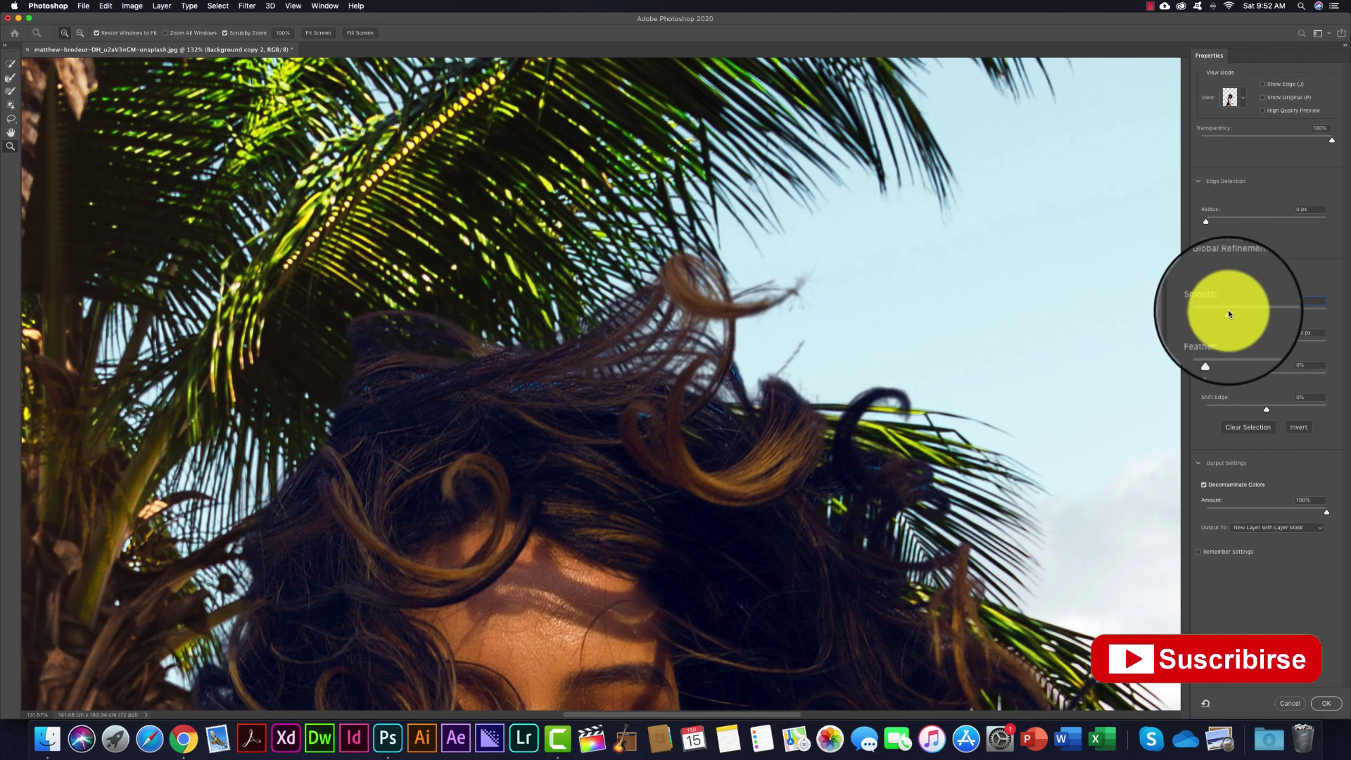
drag(1206, 379, 1218, 379)
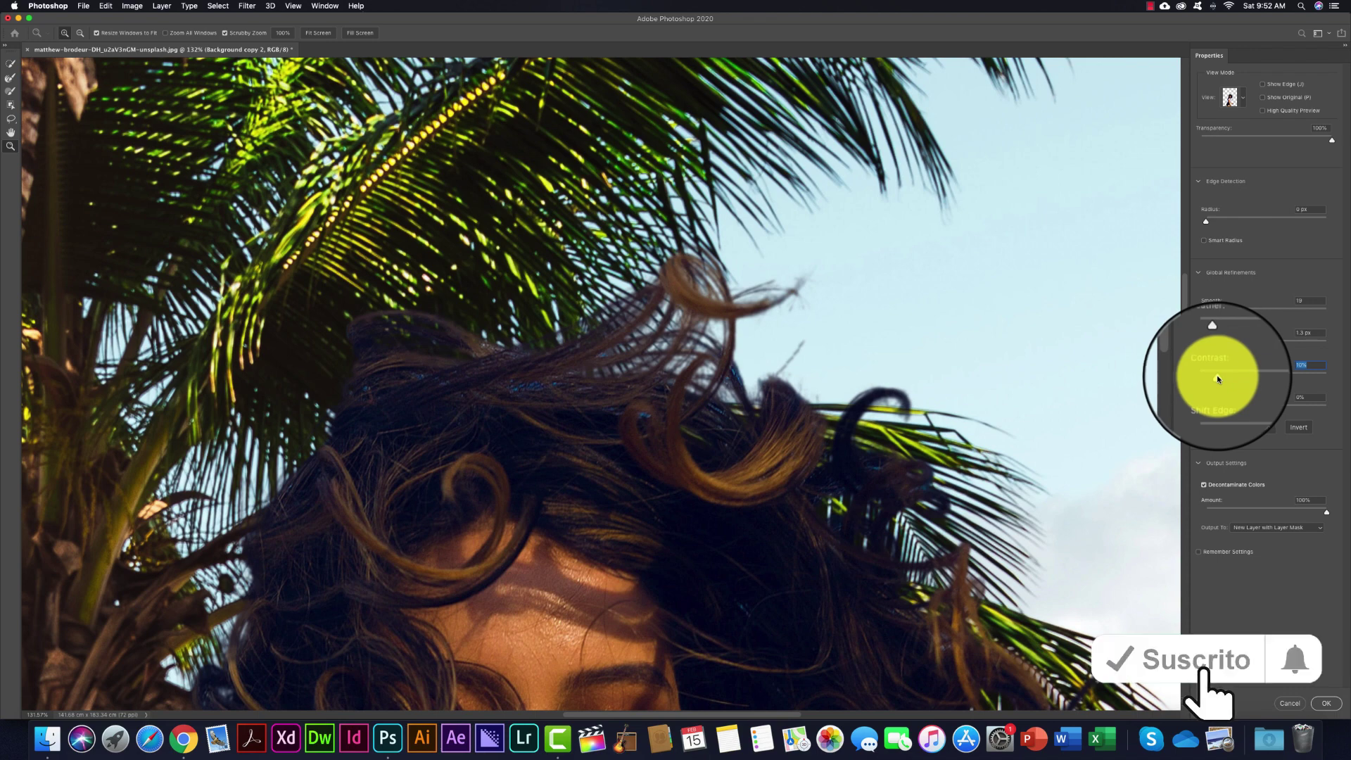
drag(1218, 379, 1212, 380)
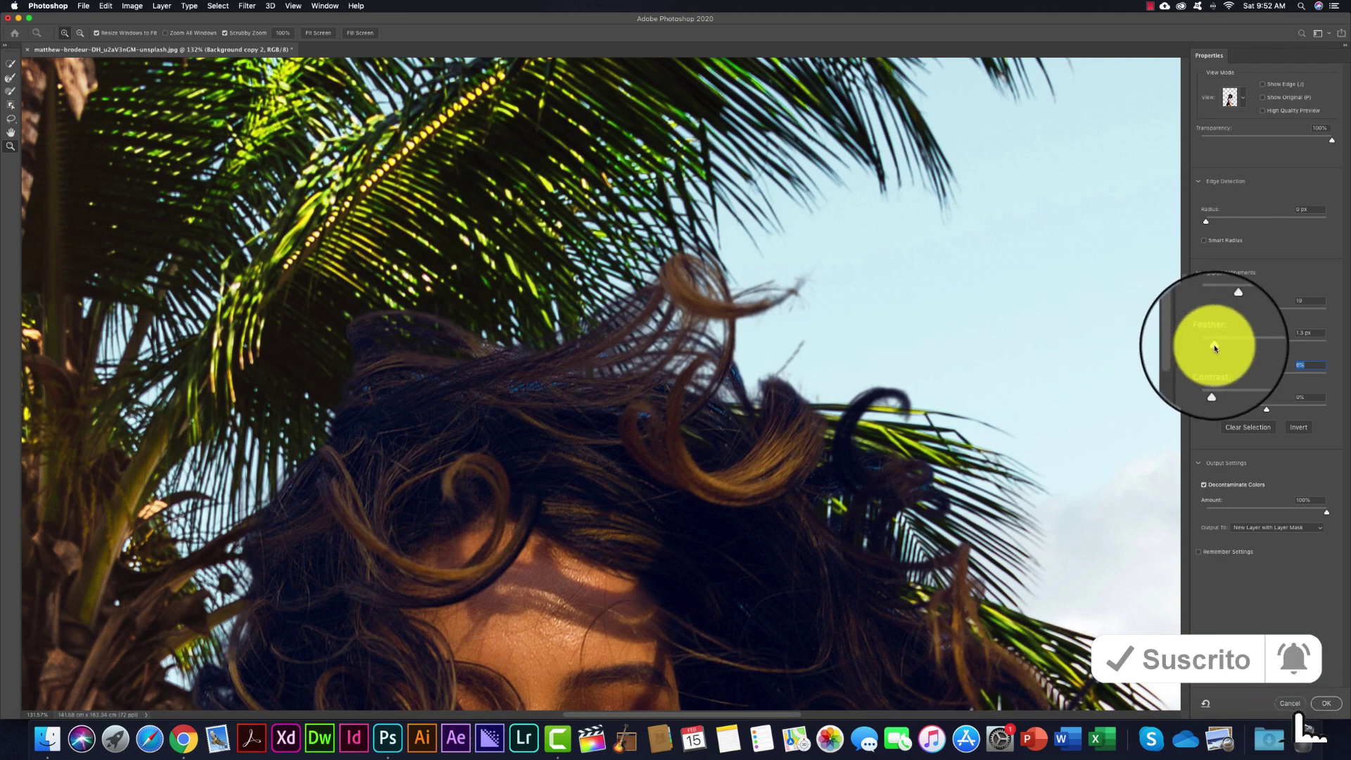
drag(1227, 311, 1215, 316)
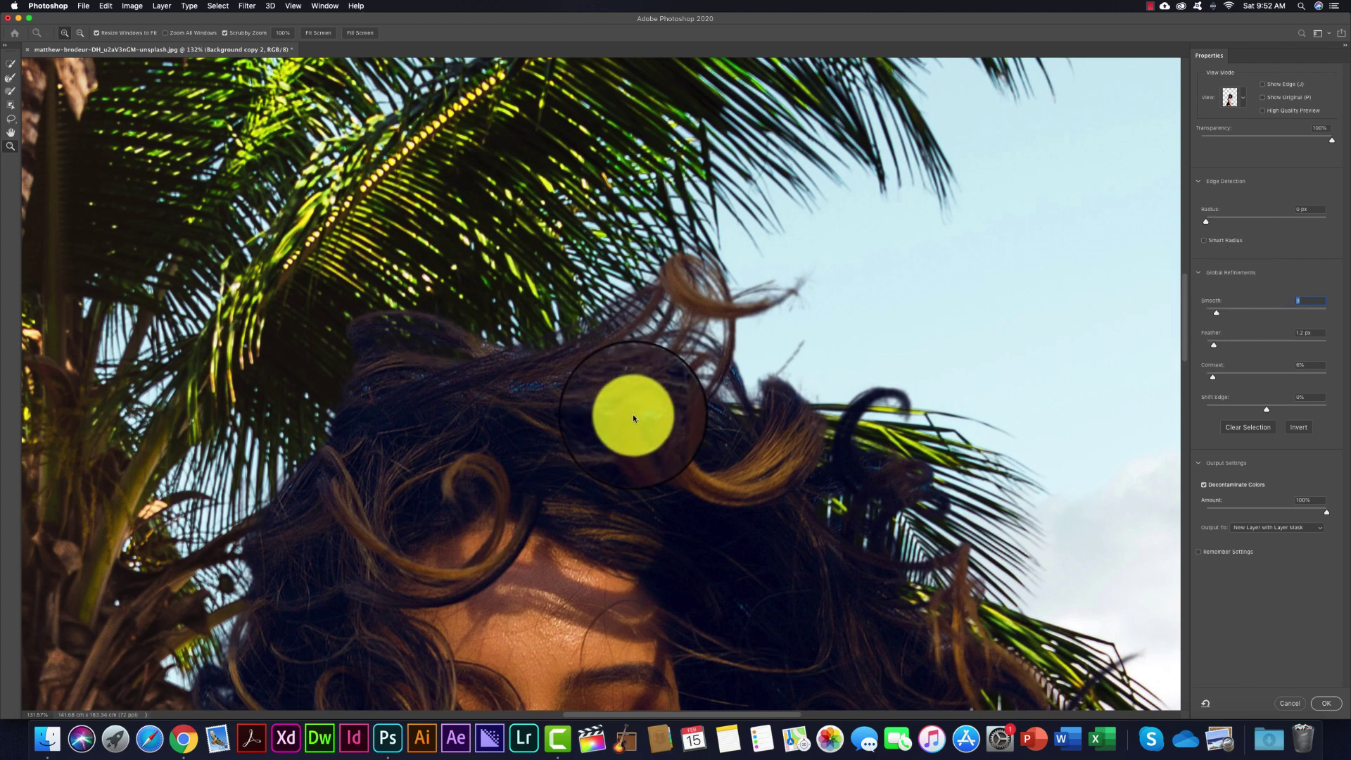
scroll(571, 452, down, 10)
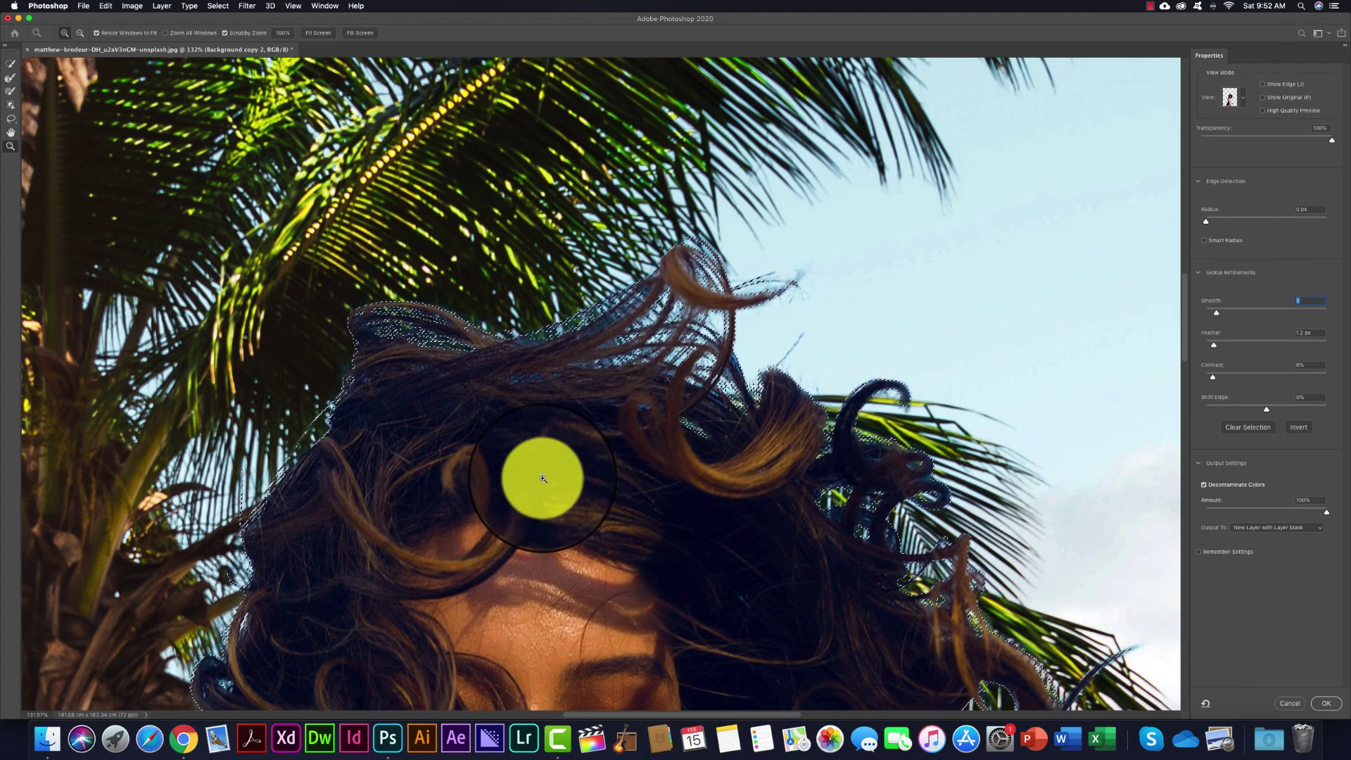
scroll(537, 473, left, 5)
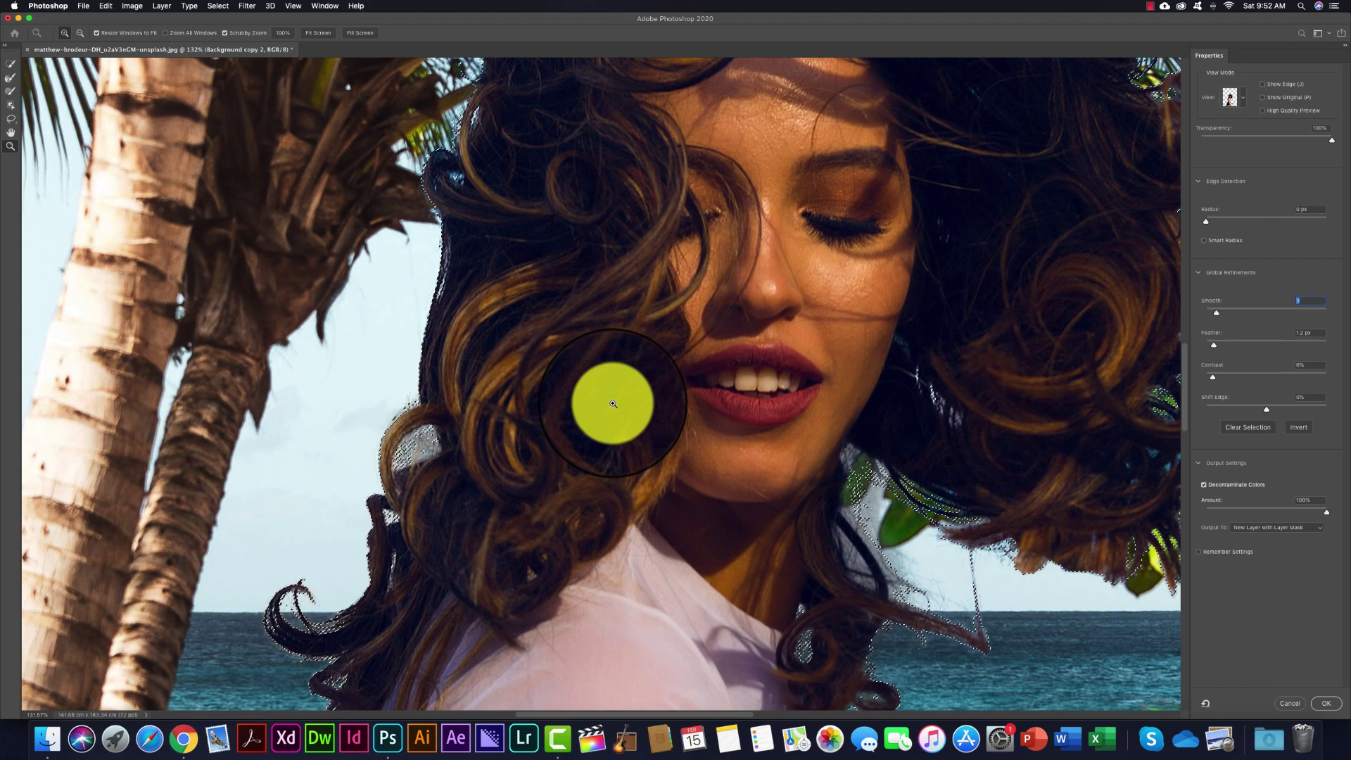
scroll(774, 302, up, 5)
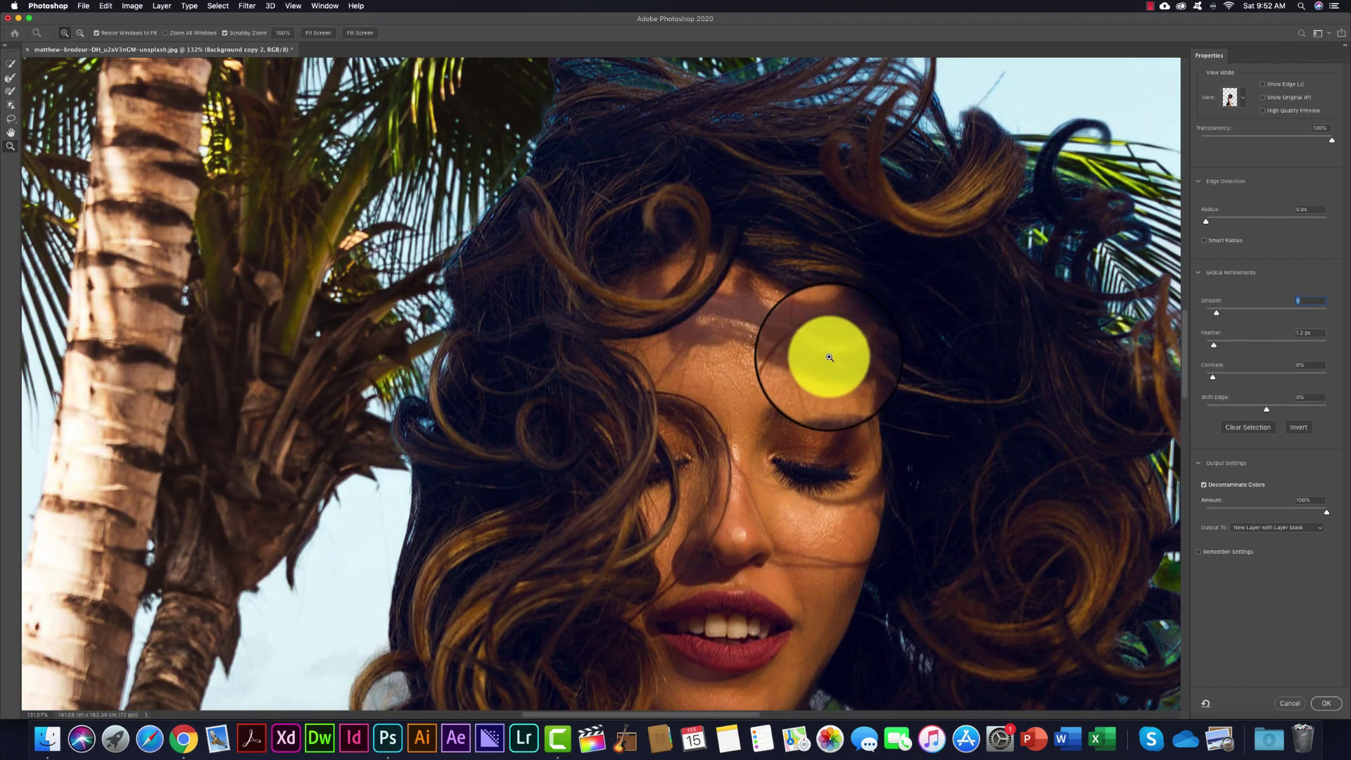
scroll(830, 356, up, 2)
scroll(826, 356, left, 2)
scroll(823, 356, left, 2)
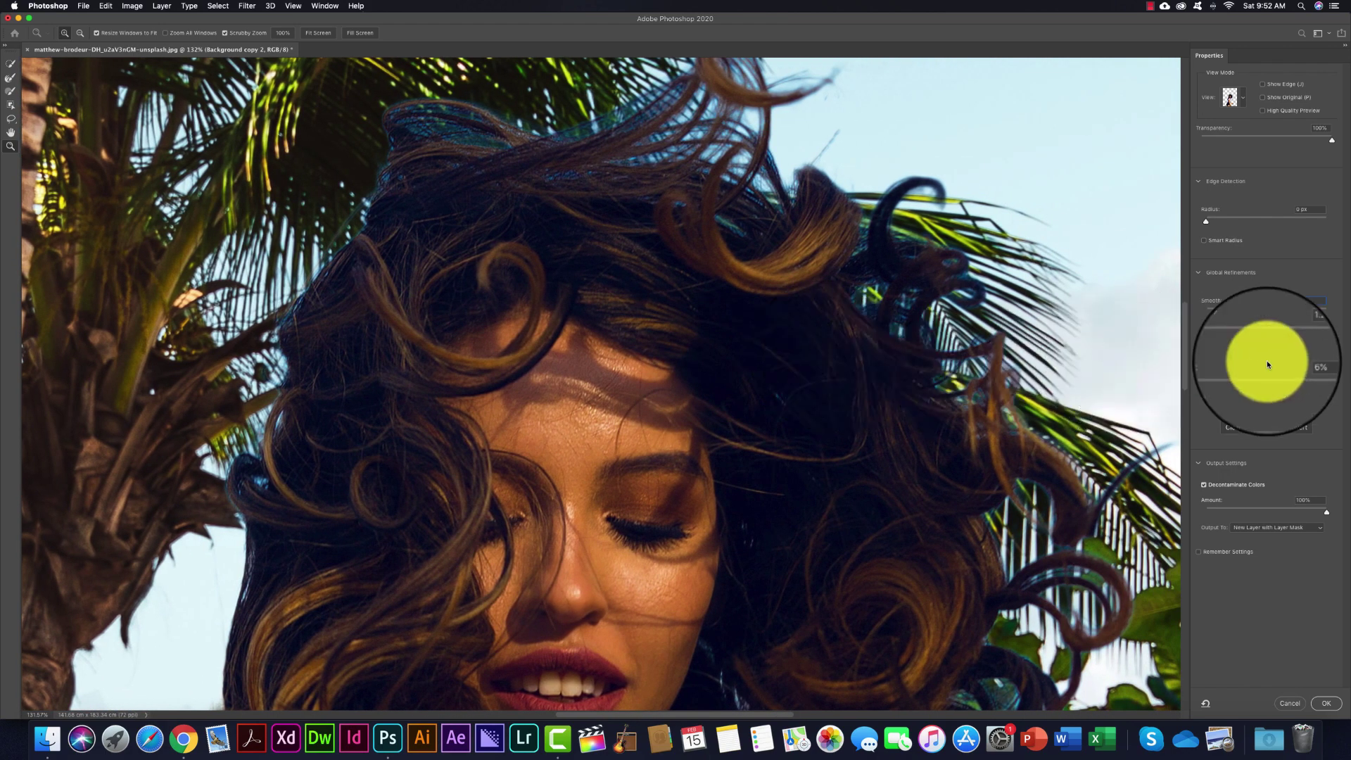
- Set Shift Edge to 0, Contrast to about 8%, and Feather to about 1.5 px
click(1213, 344)
drag(1213, 345, 1224, 346)
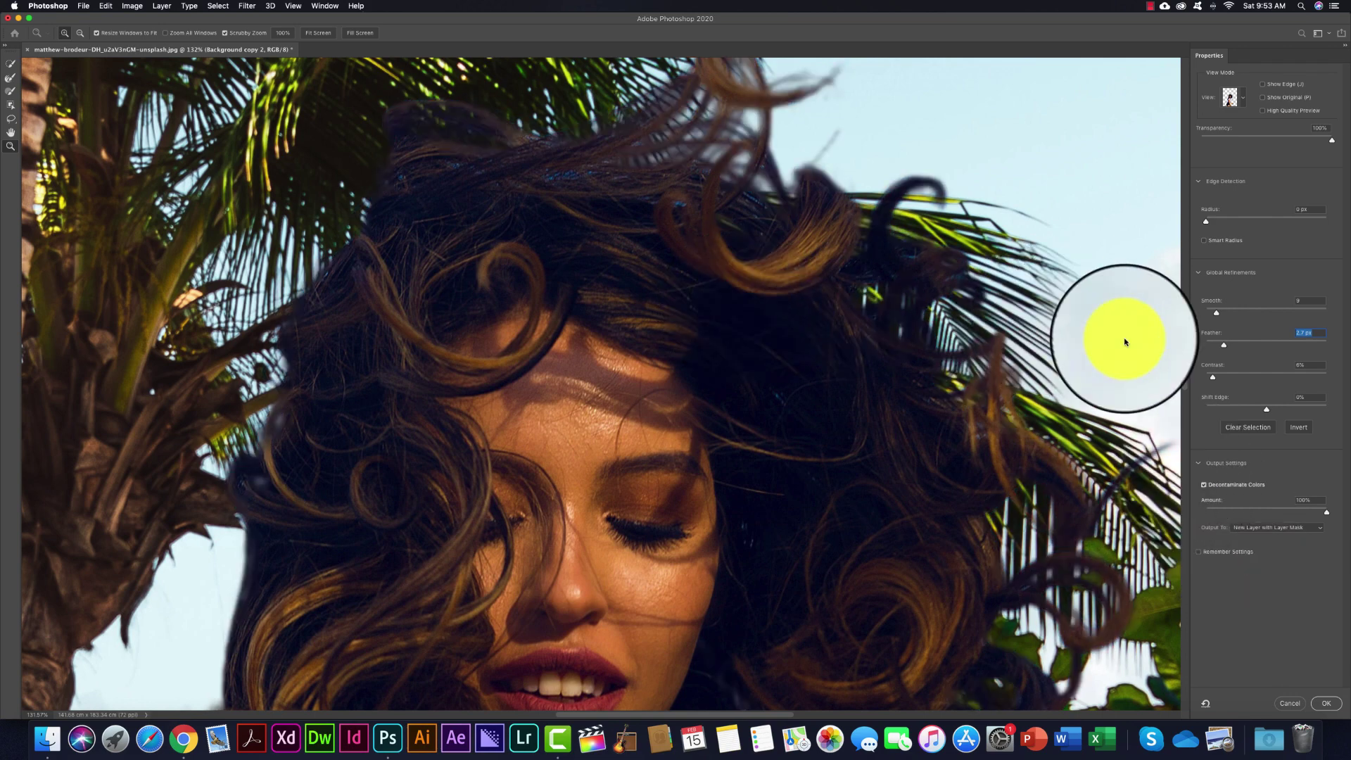
mouse_move(1260, 408)
mouse_down()
mouse_move(1246, 412)
mouse_move(1261, 411)
mouse_up()
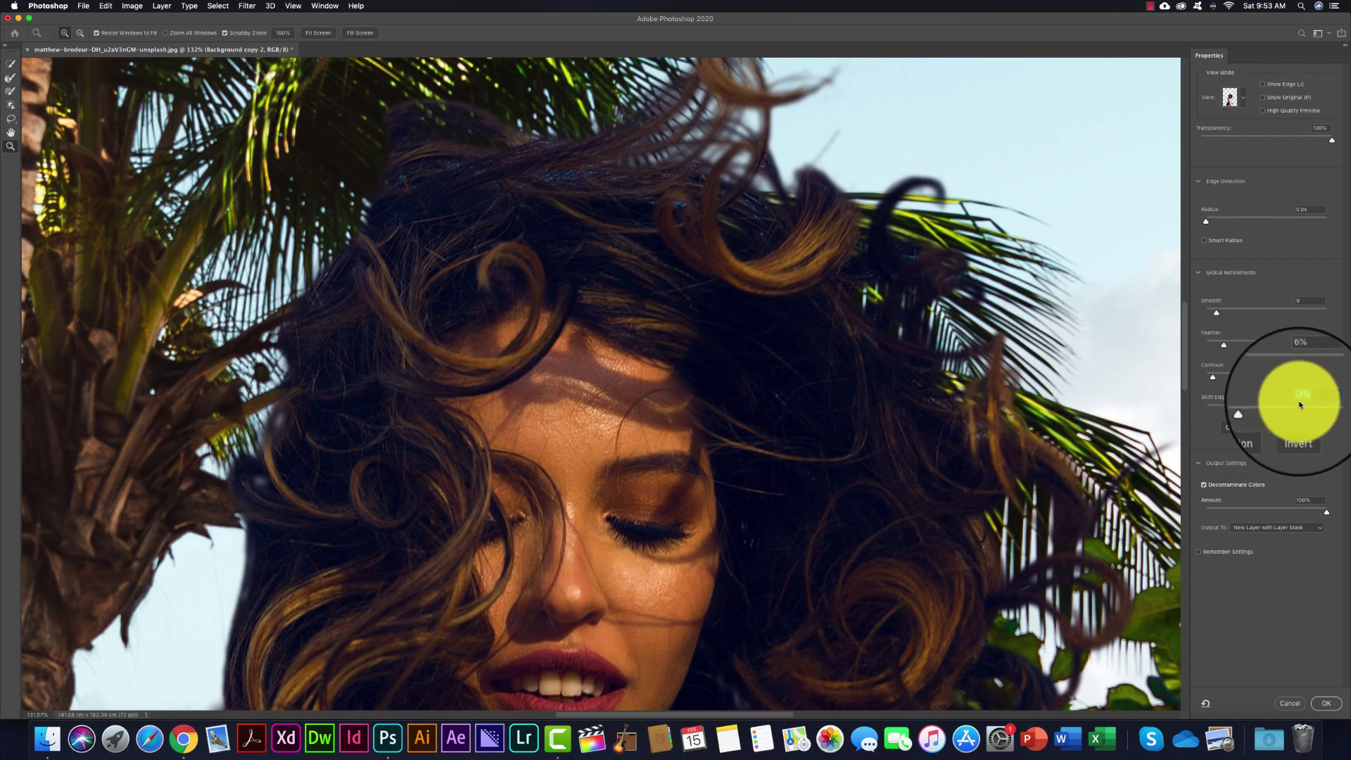
text(0)
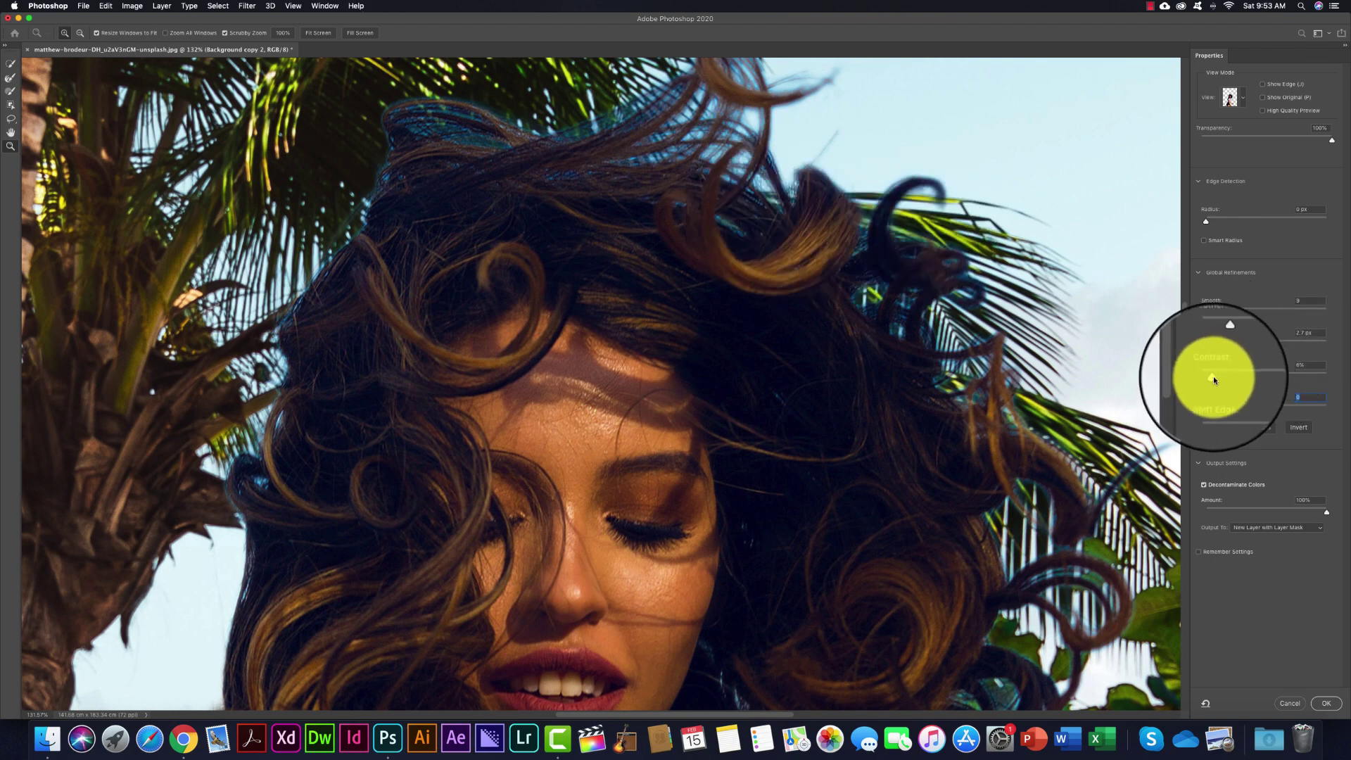
drag(1213, 375, 1210, 379)
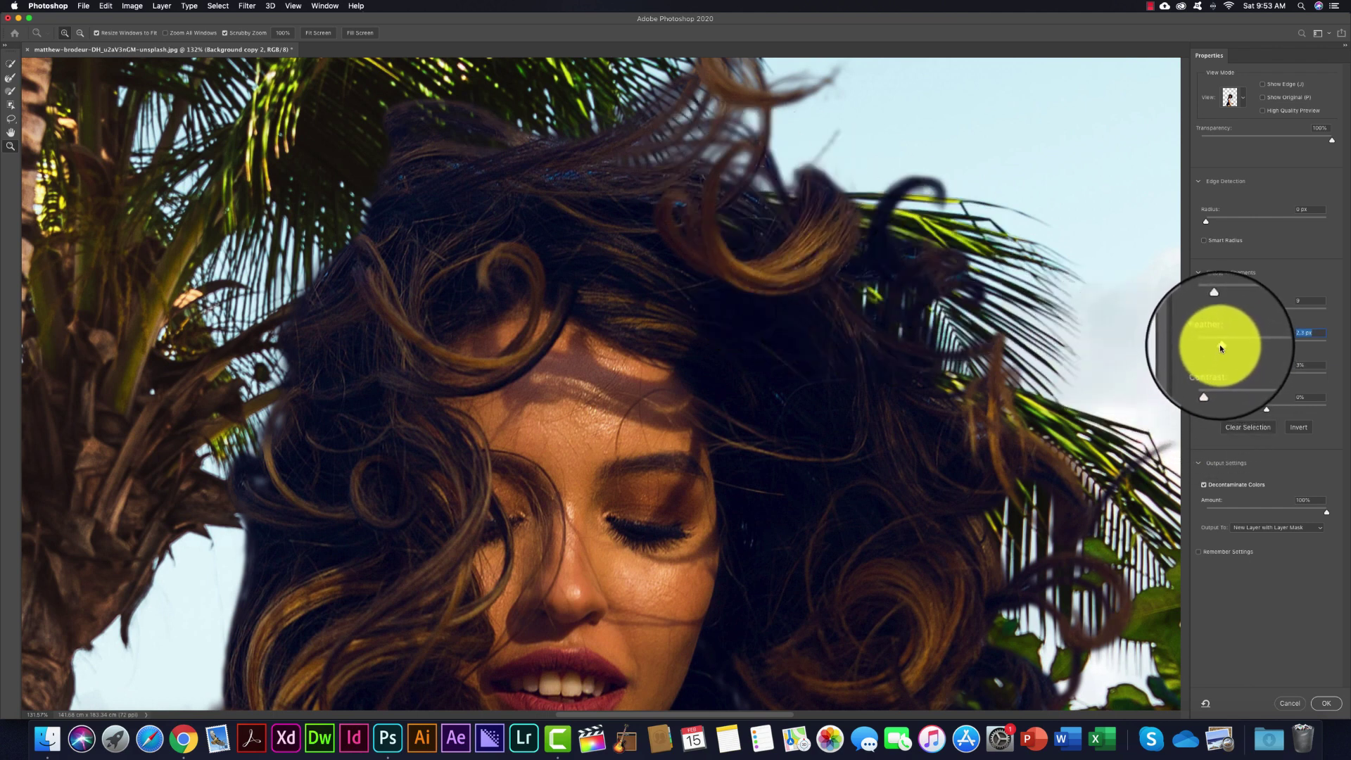
drag(1220, 342, 1217, 346)
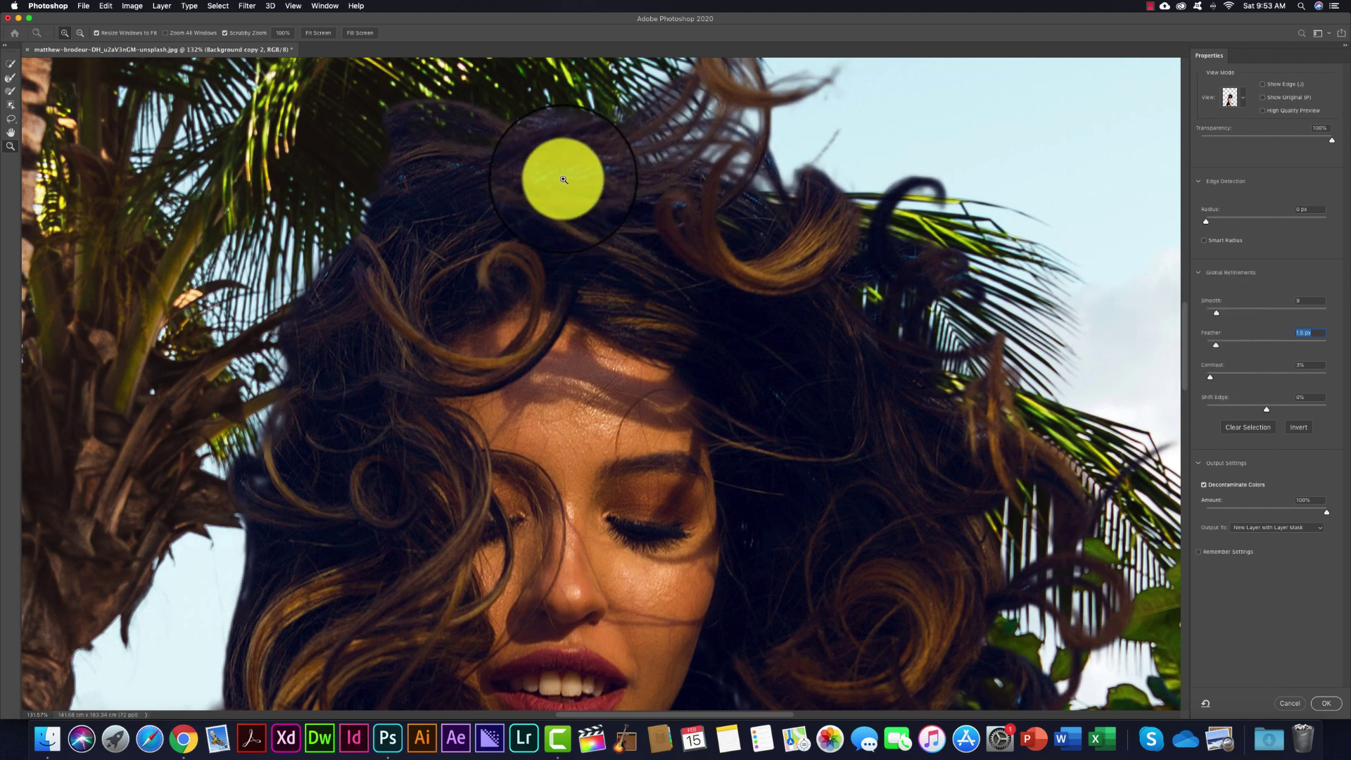
click(11, 77)
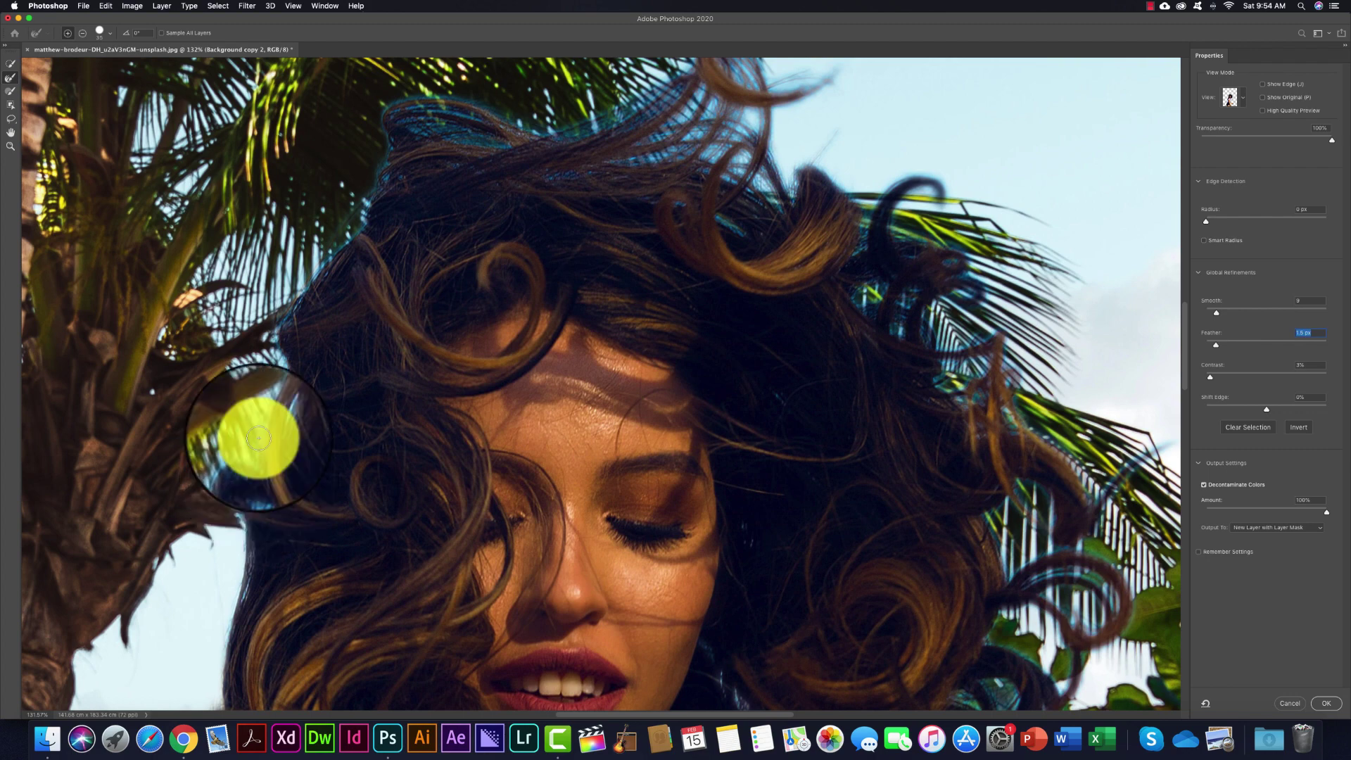
- Brush the right-side curls against the palm fronds and along the lower hair edge
click(107, 34)
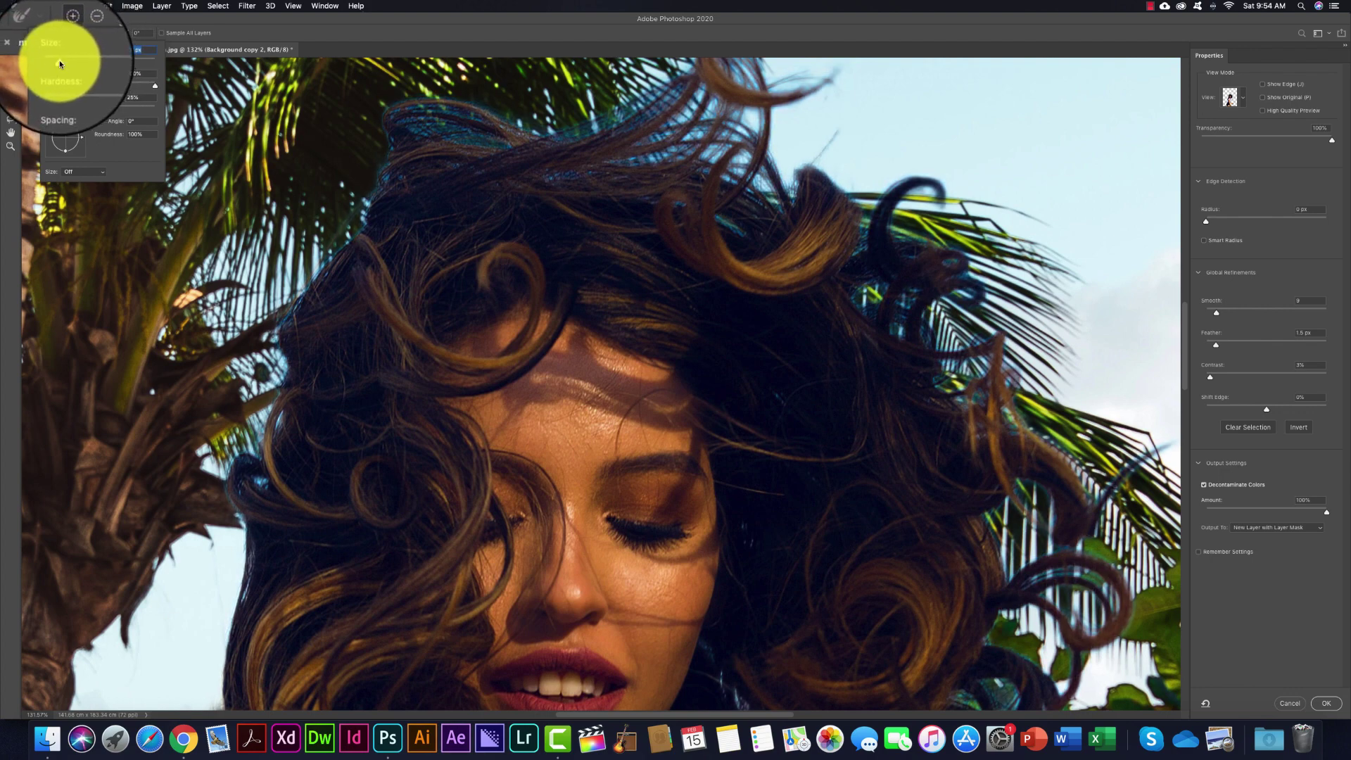
click(265, 484)
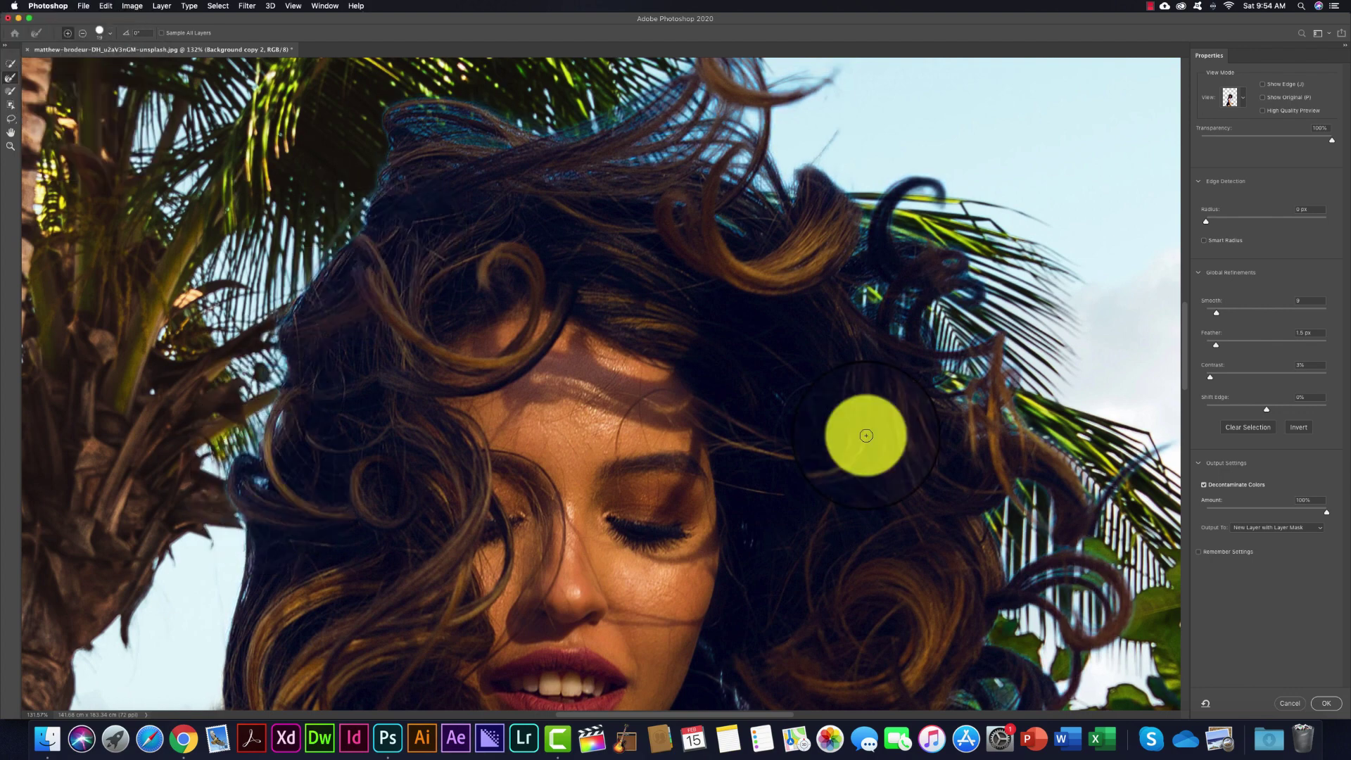
mouse_move(866, 436)
mouse_down()
mouse_move(937, 361)
mouse_move(1005, 359)
mouse_move(962, 401)
mouse_move(938, 380)
mouse_move(1045, 471)
mouse_up()
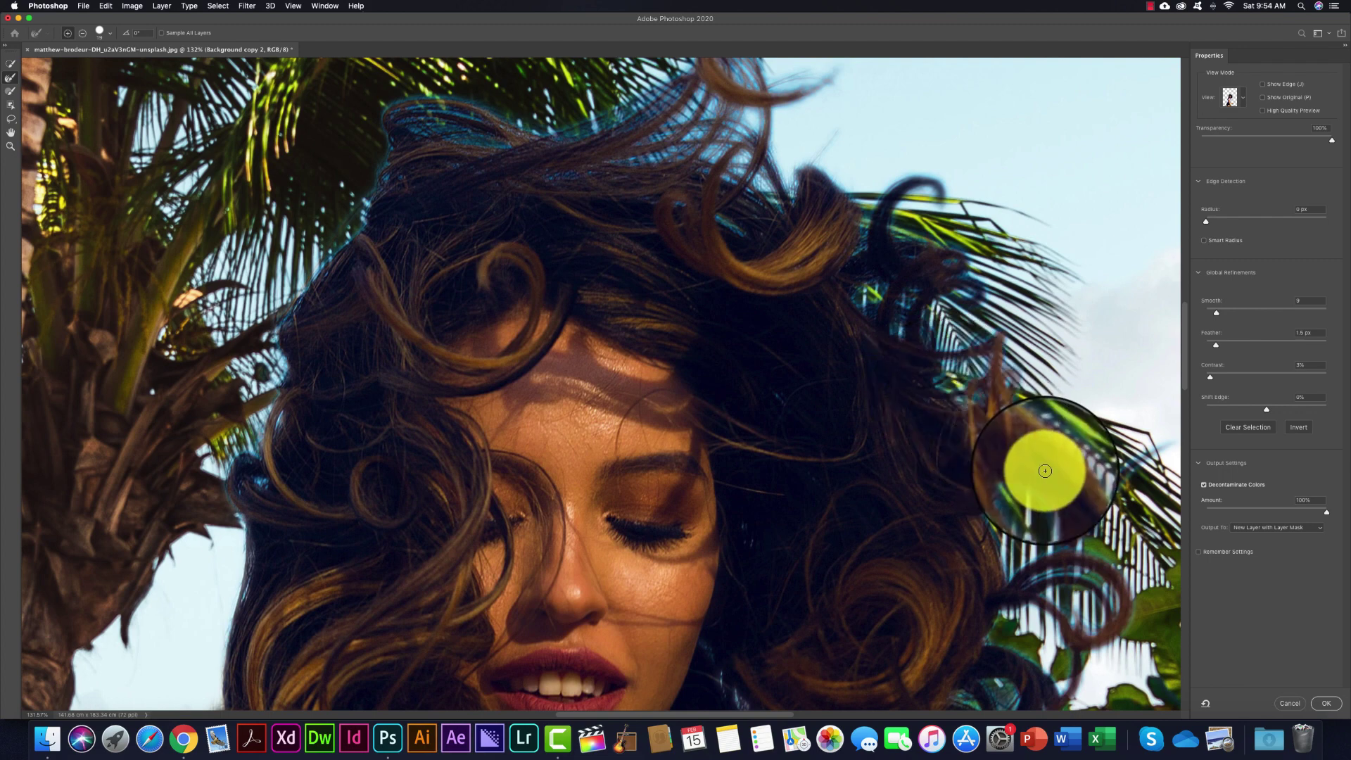
scroll(455, 416, down, 5)
scroll(455, 415, down, 3)
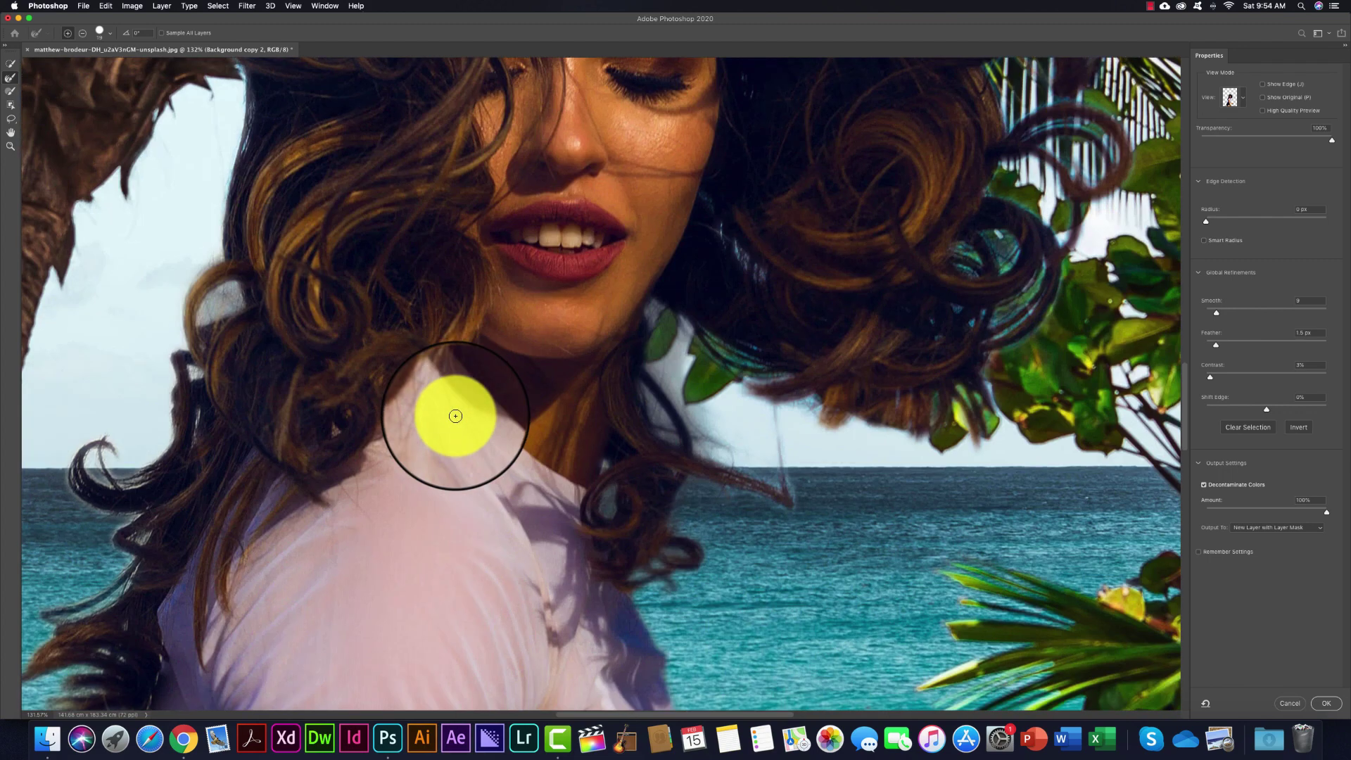
scroll(456, 416, down, 3)
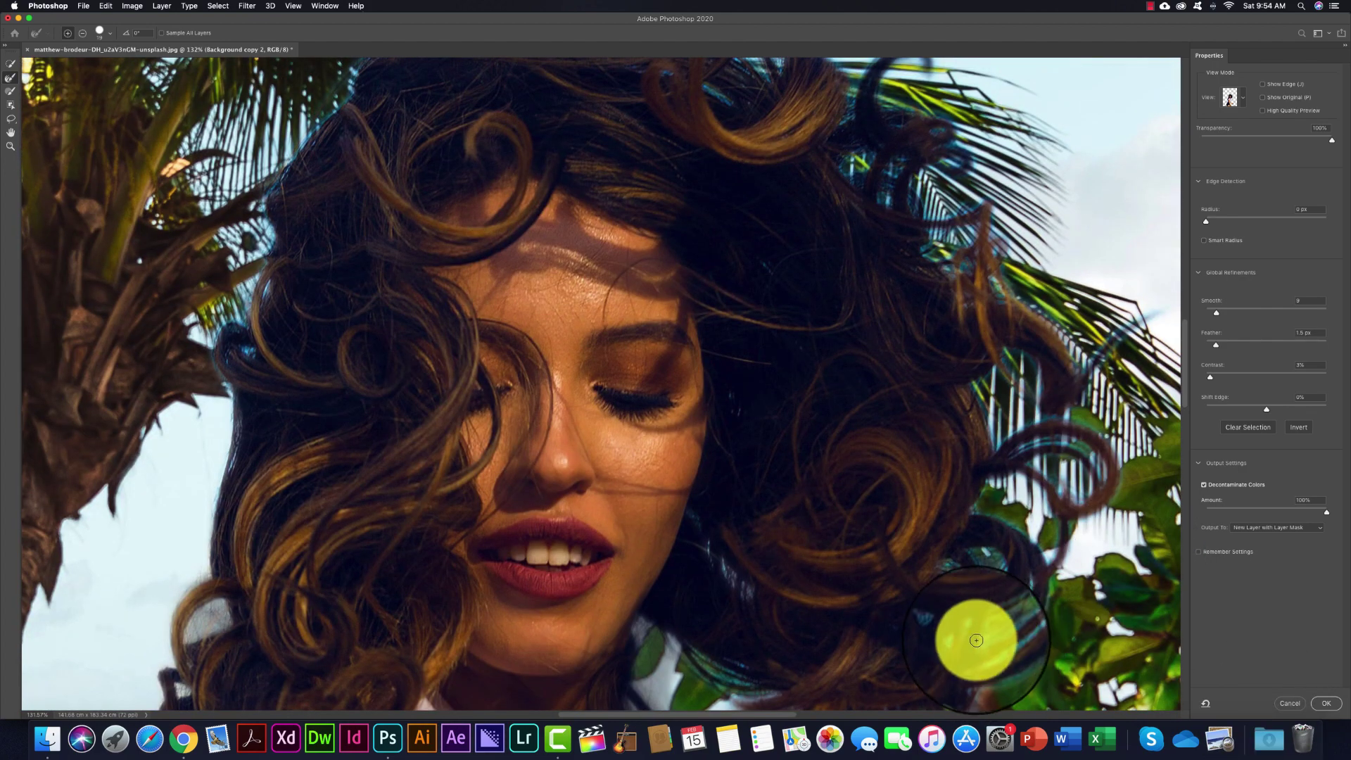
mouse_move(941, 624)
mouse_down()
mouse_move(952, 588)
mouse_move(697, 521)
mouse_move(718, 675)
mouse_move(975, 479)
mouse_move(1076, 377)
mouse_move(953, 380)
mouse_move(1278, 394)
mouse_move(767, 374)
mouse_move(850, 342)
mouse_move(580, 173)
mouse_up()
- Zoom out and set the Select and Mask view to Overlay with lowered opacity
key(h)
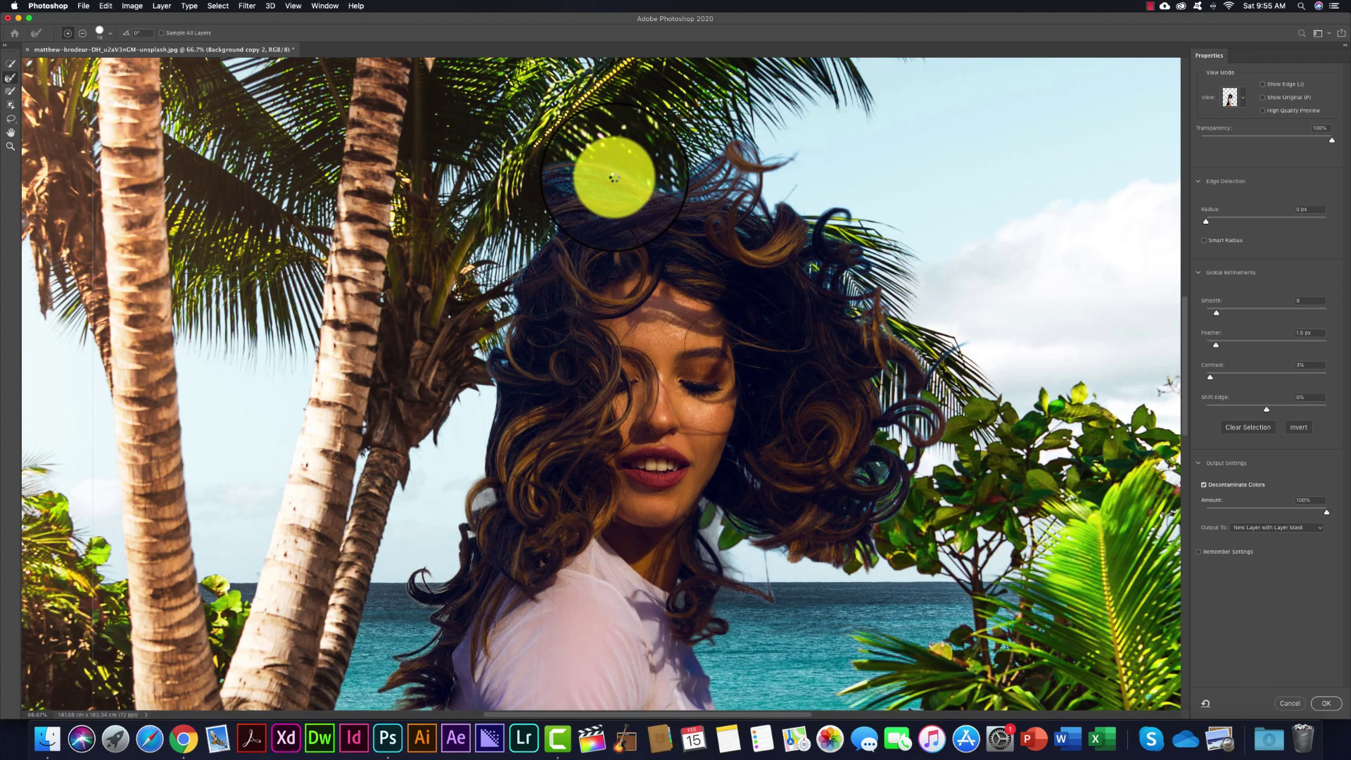
click(1231, 97)
click(1238, 140)
drag(1320, 140, 1269, 139)
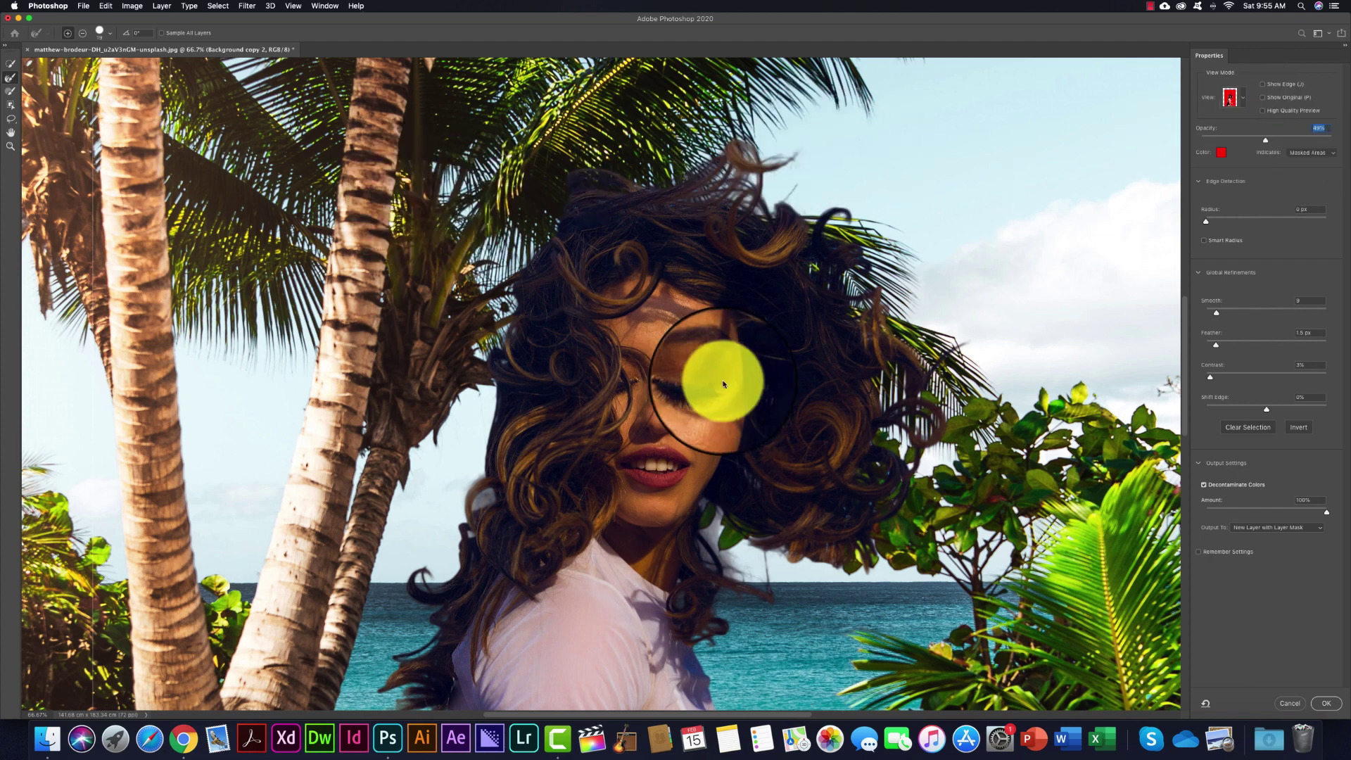
- Refine the mask along the hair edge up to the top of the head
mouse_move(723, 384)
mouse_down()
mouse_move(652, 236)
mouse_move(697, 190)
mouse_up()
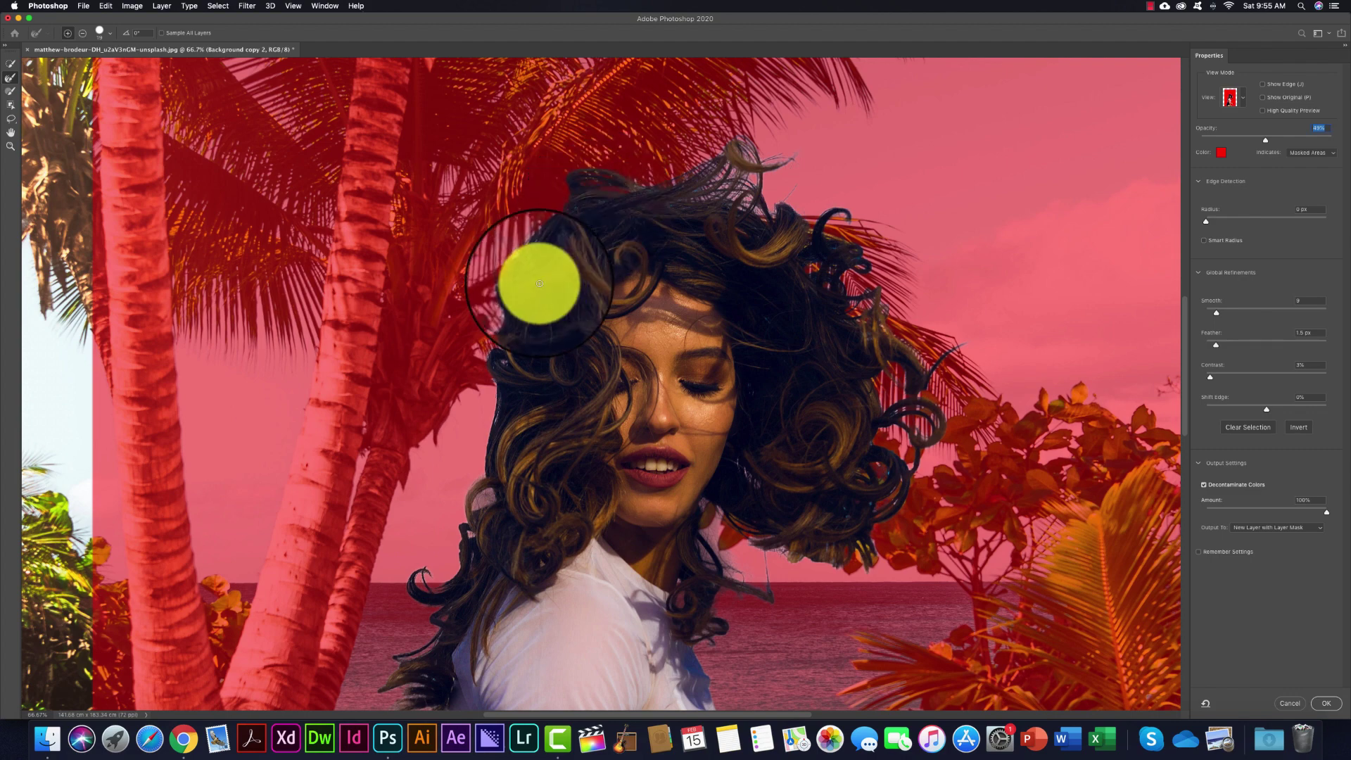
mouse_move(696, 190)
mouse_down()
mouse_move(739, 146)
mouse_move(689, 123)
mouse_up()
scroll(738, 147, down, 2)
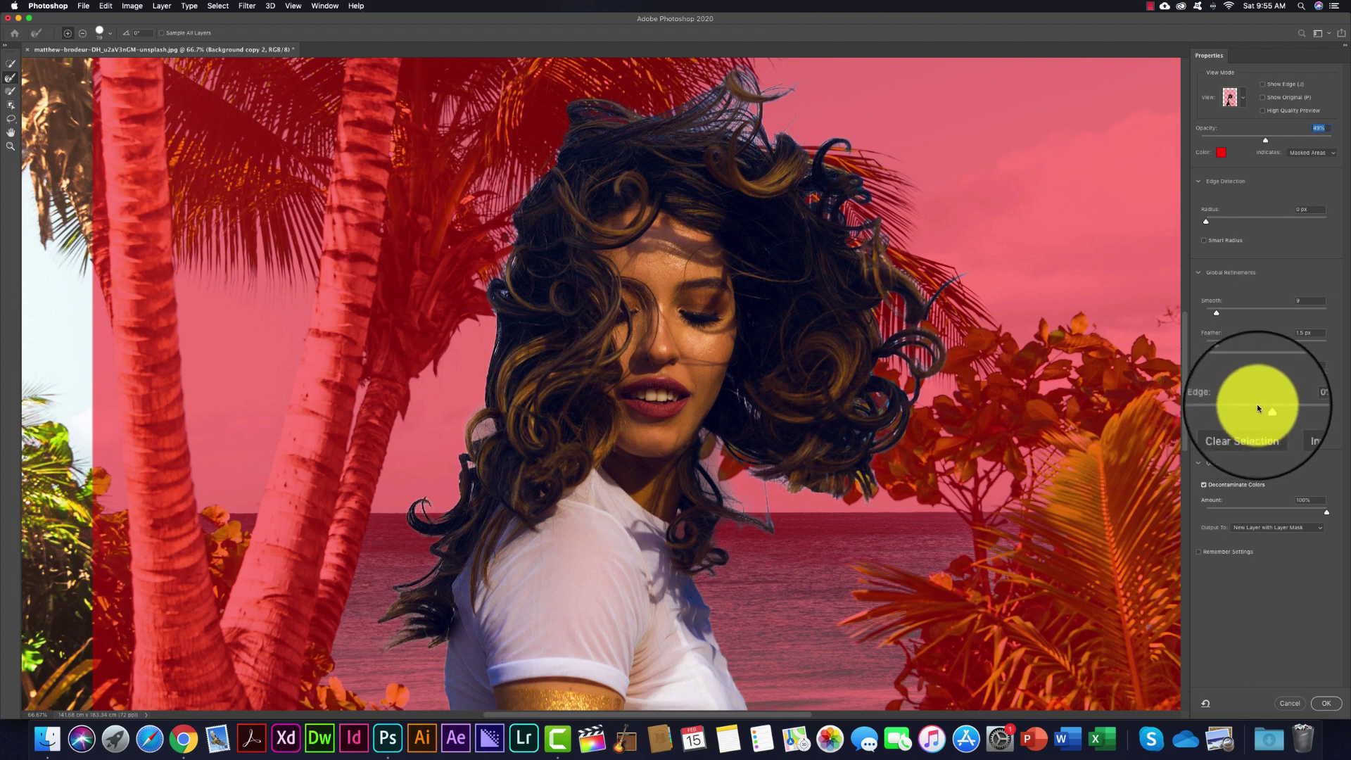
- Set Shift Edge to +11%
drag(1260, 408, 1269, 408)
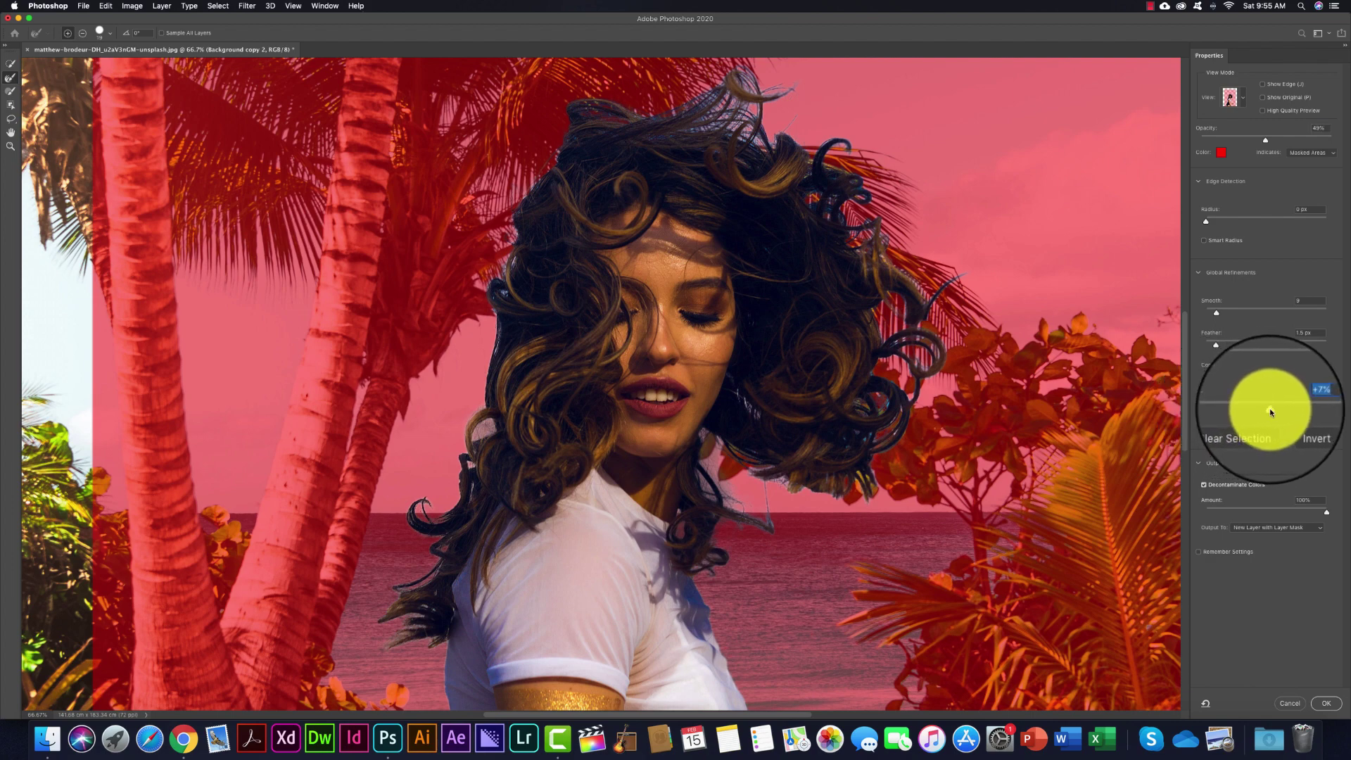
mouse_move(1269, 411)
mouse_down()
mouse_move(1221, 404)
mouse_move(1271, 412)
mouse_up()
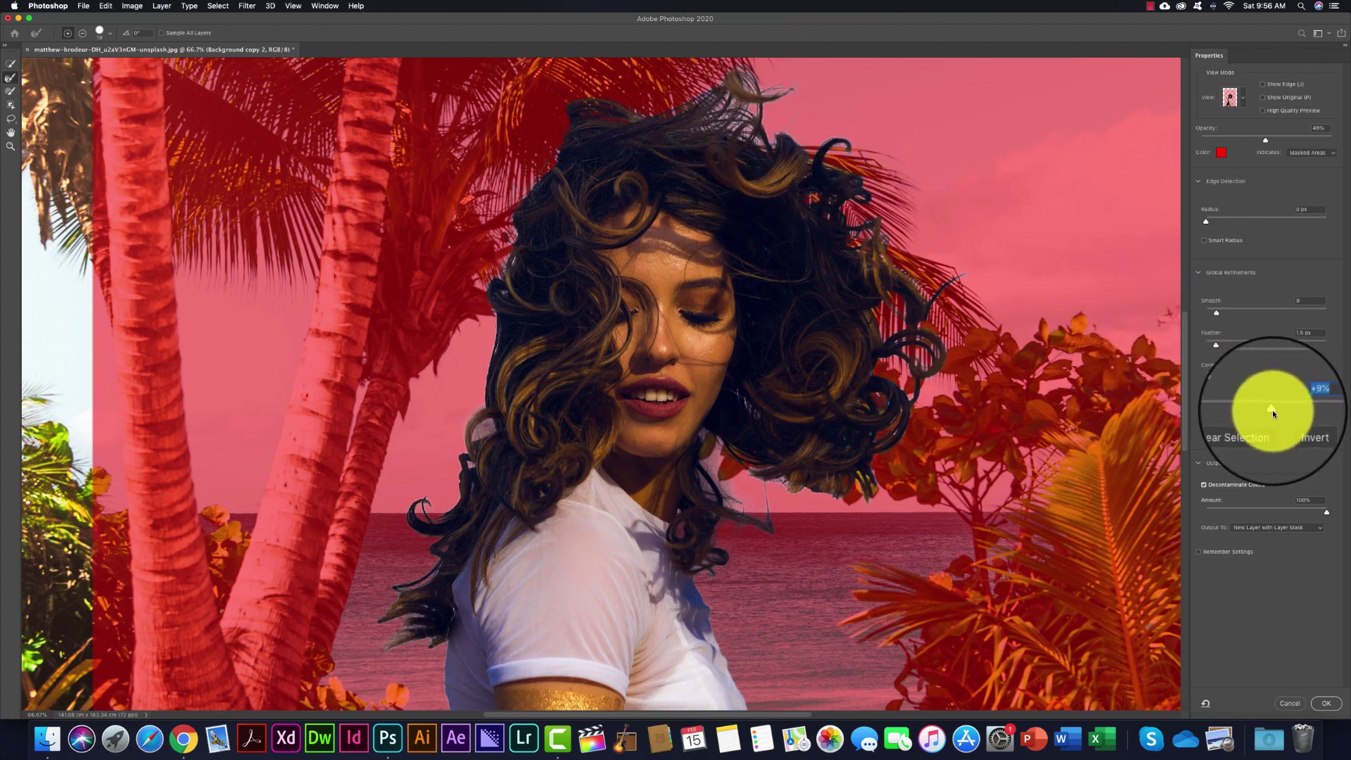
drag(1272, 410, 1274, 413)
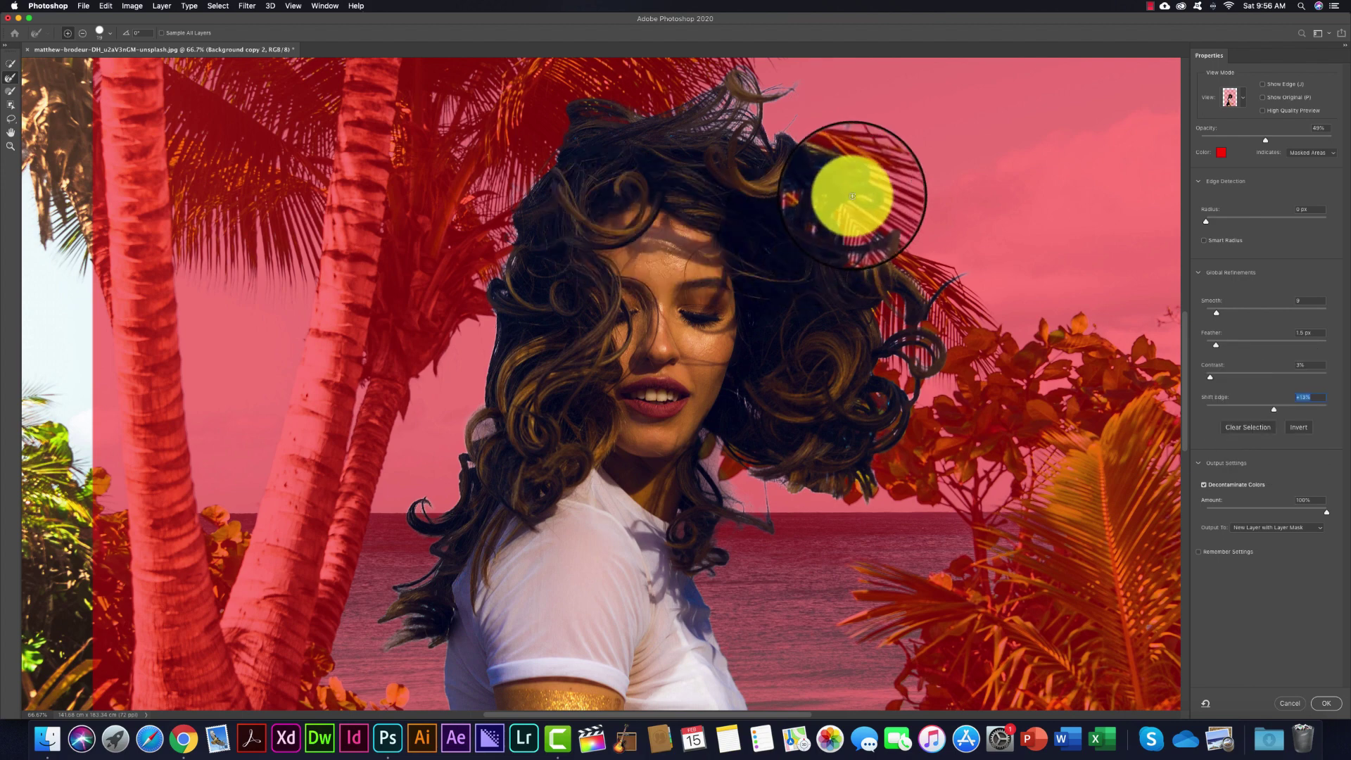
- Recover more curly strands across the top and right side of the hair
mouse_move(699, 131)
mouse_down()
mouse_move(680, 163)
mouse_move(603, 117)
mouse_up()
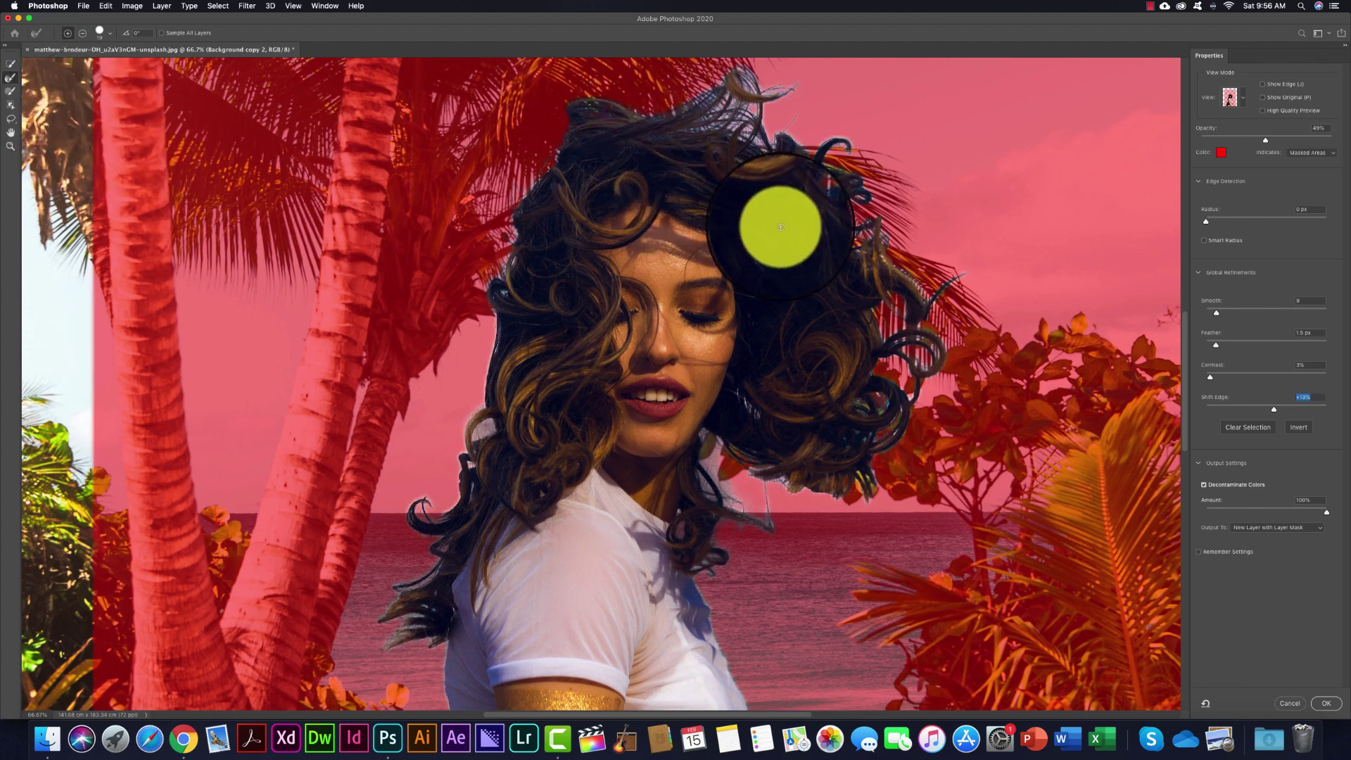
mouse_move(780, 228)
mouse_down()
mouse_move(743, 144)
mouse_move(655, 136)
mouse_move(721, 139)
mouse_up()
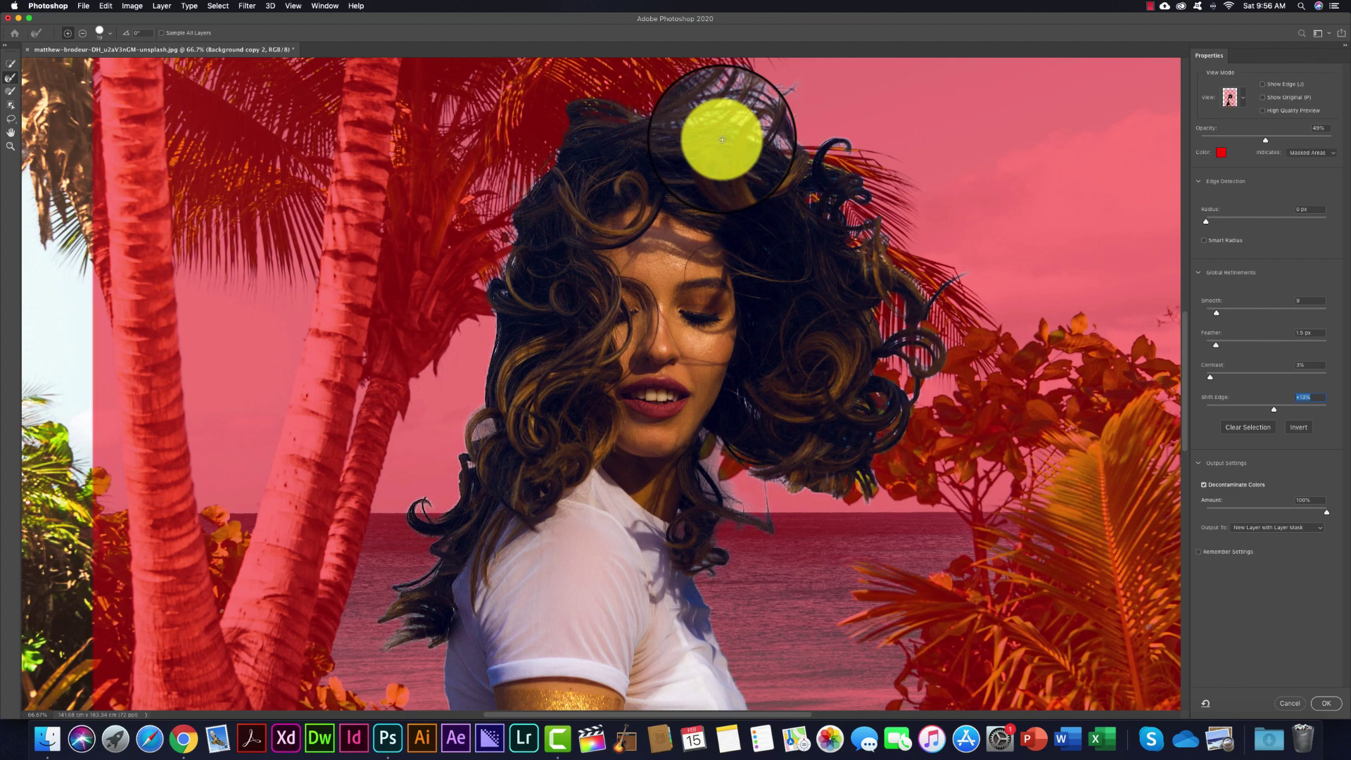
drag(722, 139, 705, 211)
click(828, 446)
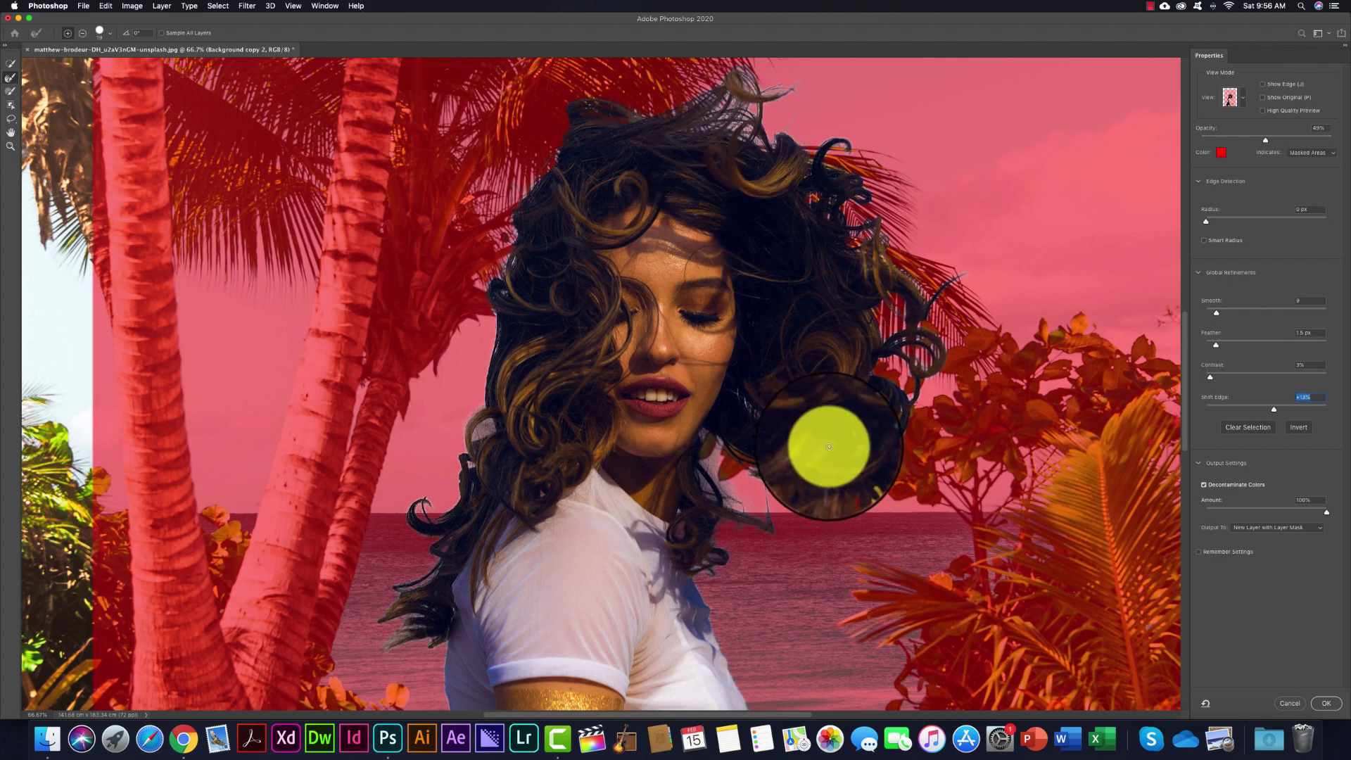
- Output the refined selection as a New Layer with Layer Mask and confirm
scroll(829, 447, down, 2)
scroll(829, 447, down, 2)
scroll(829, 446, down, 2)
scroll(829, 447, down, 2)
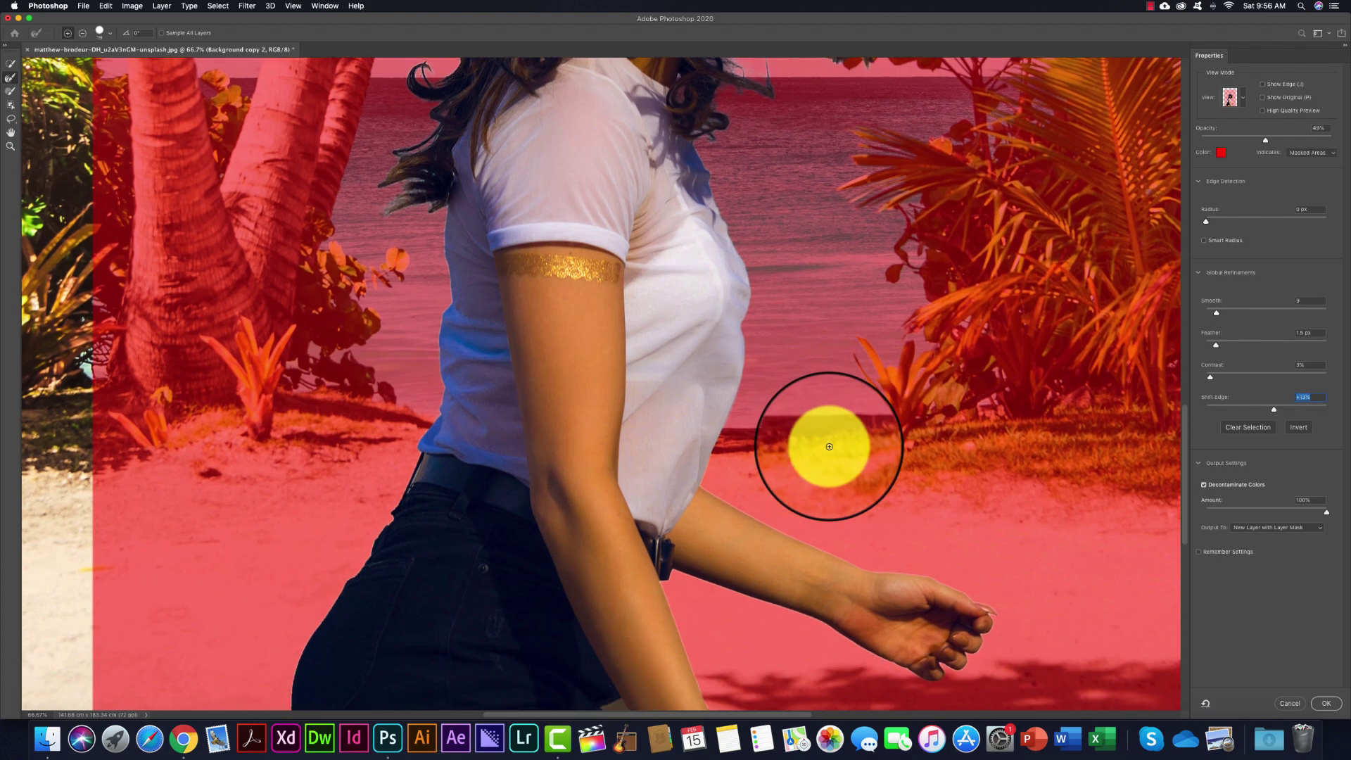
scroll(829, 447, up, 1)
scroll(829, 446, up, 4)
scroll(828, 447, up, 2)
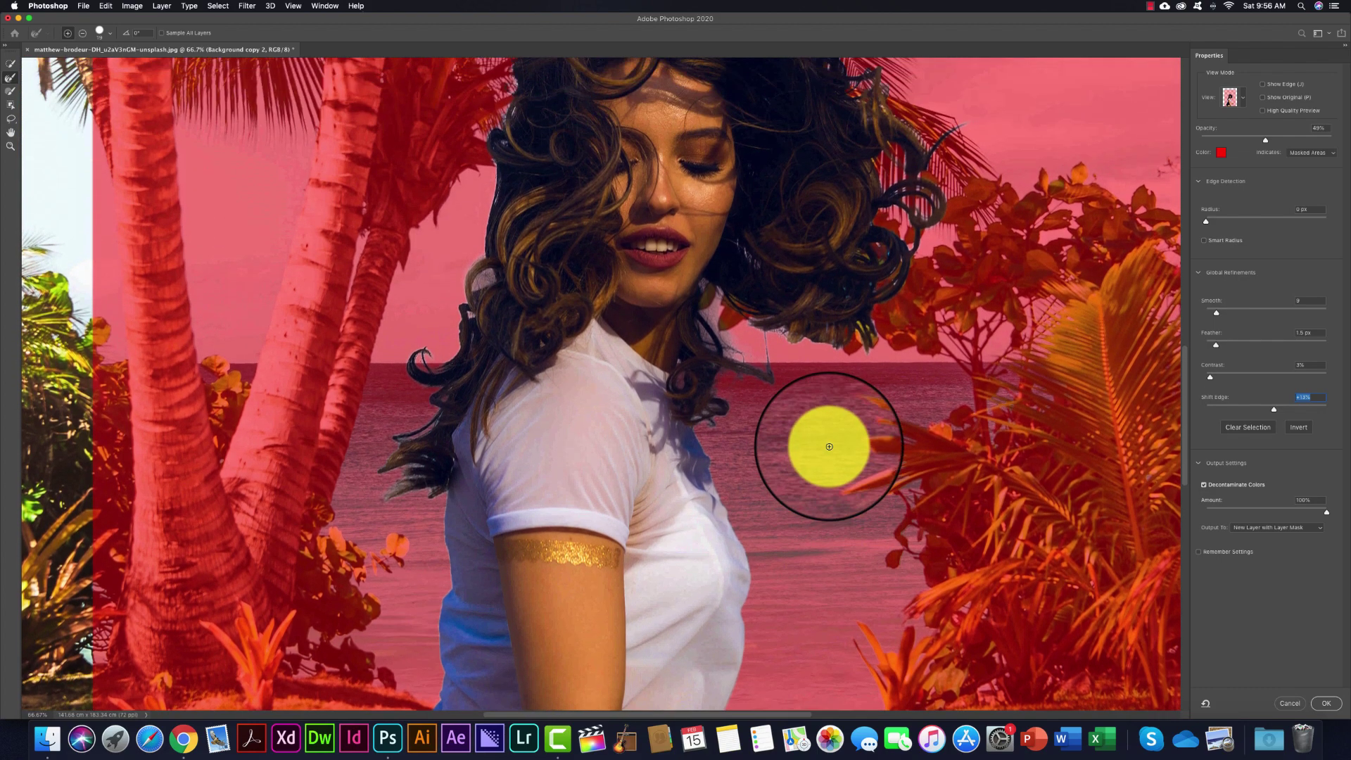
scroll(829, 447, up, 1)
scroll(828, 447, up, 1)
scroll(829, 447, up, 2)
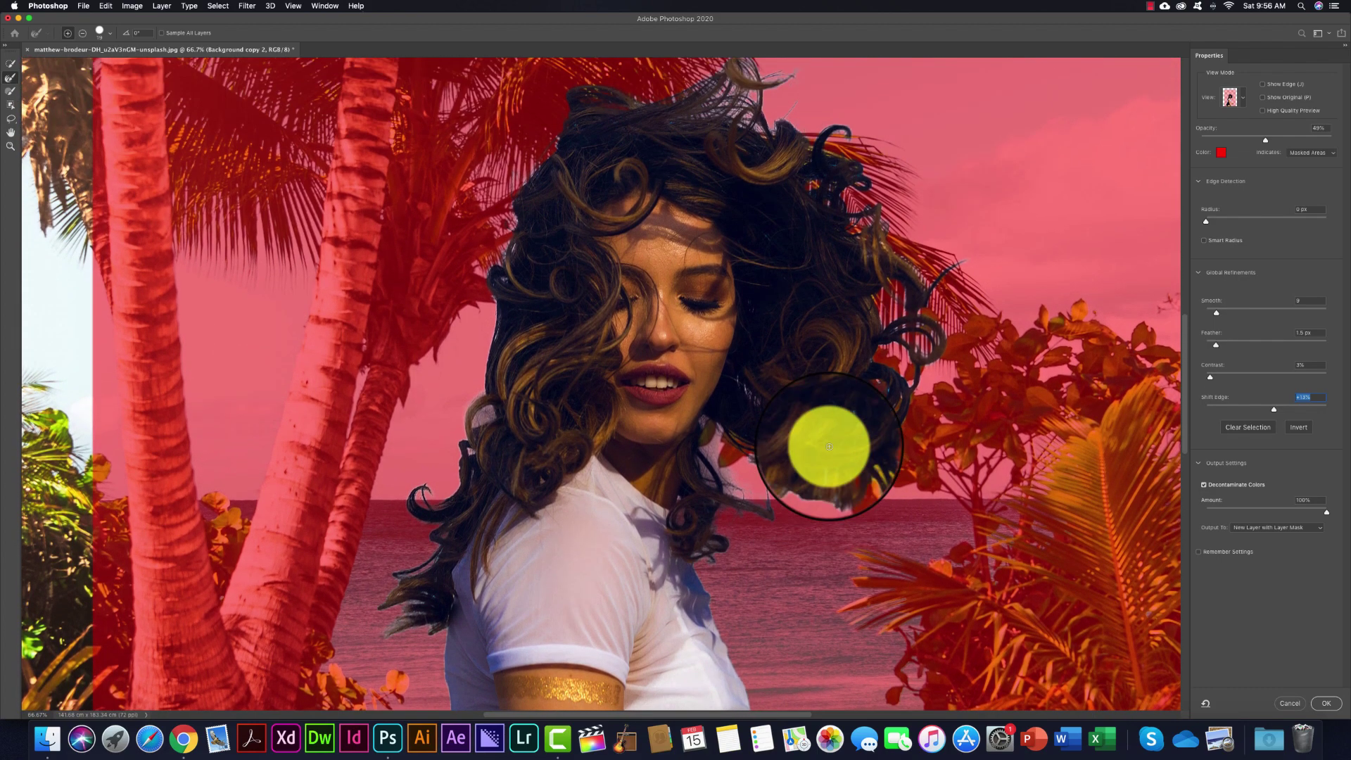
click(1311, 528)
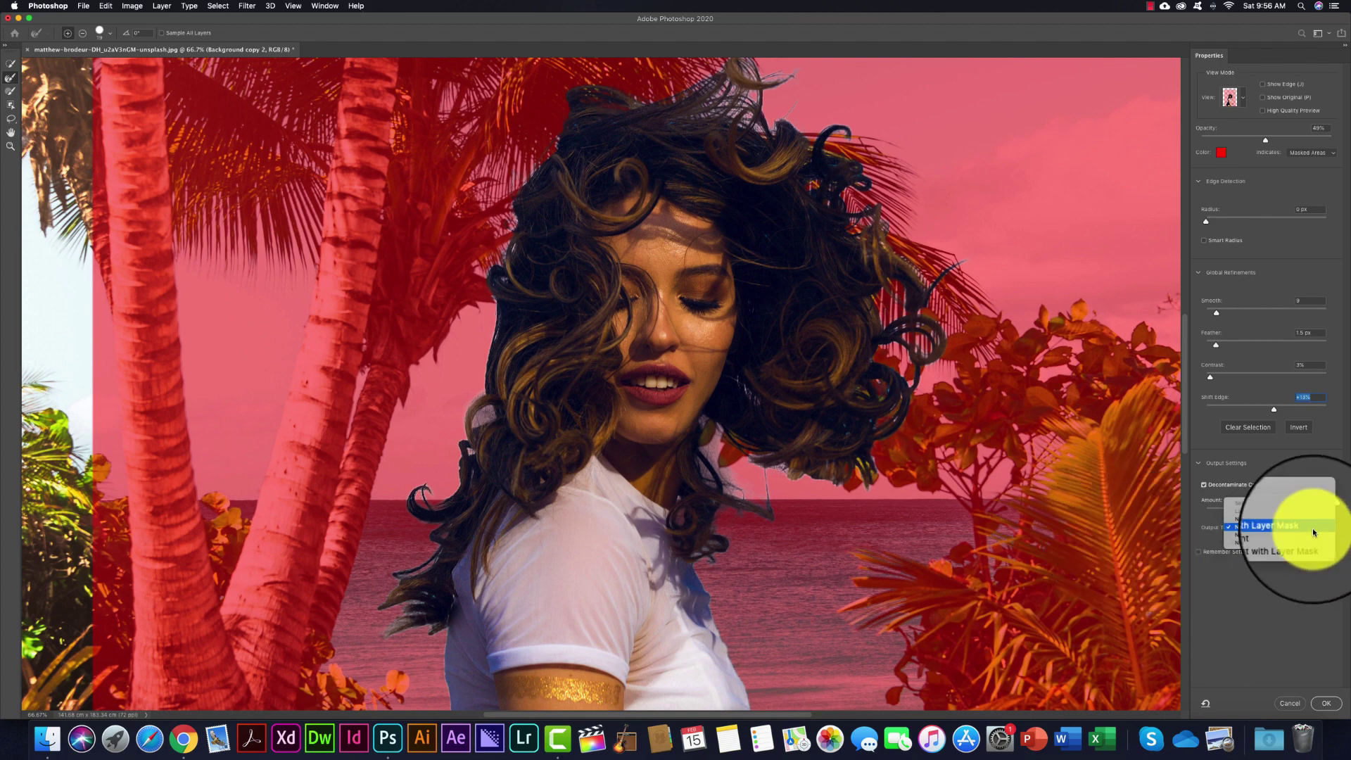
click(1288, 531)
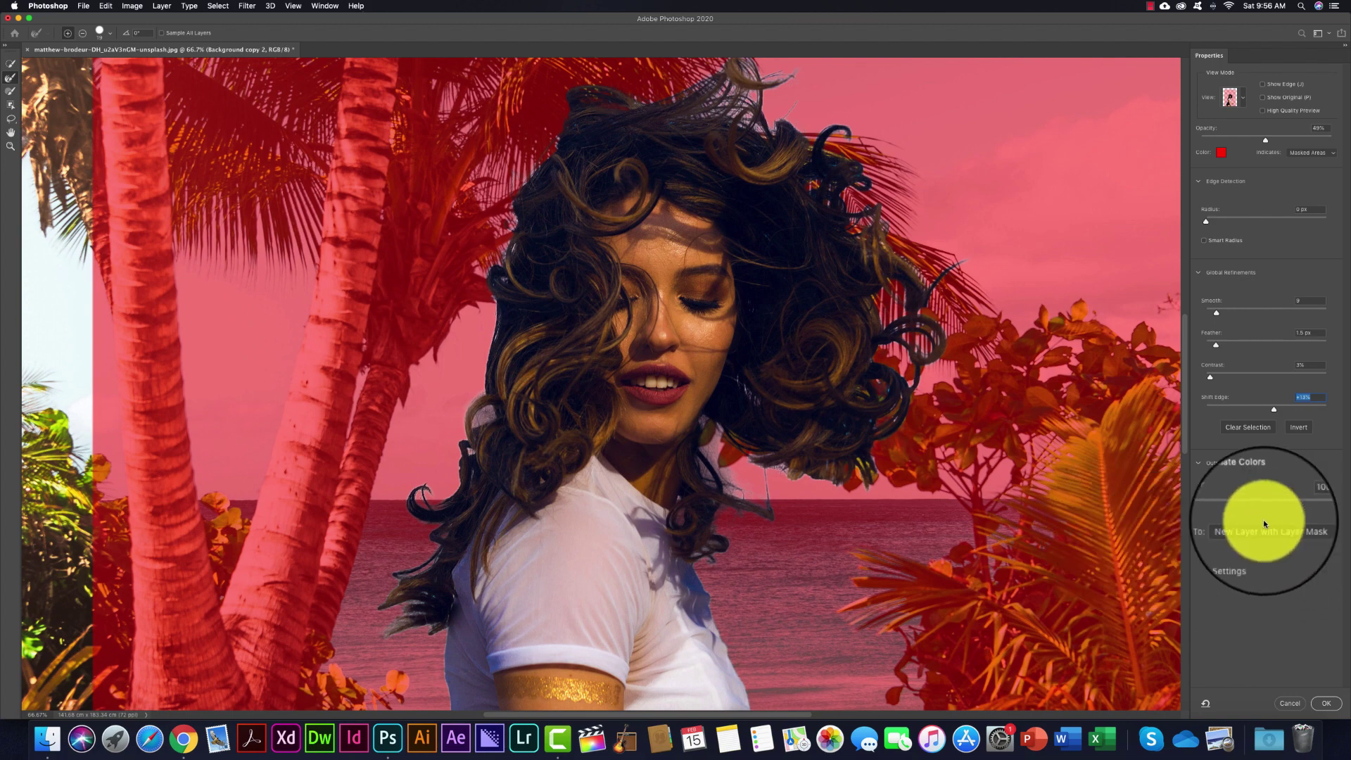
click(1327, 706)
click(703, 244)
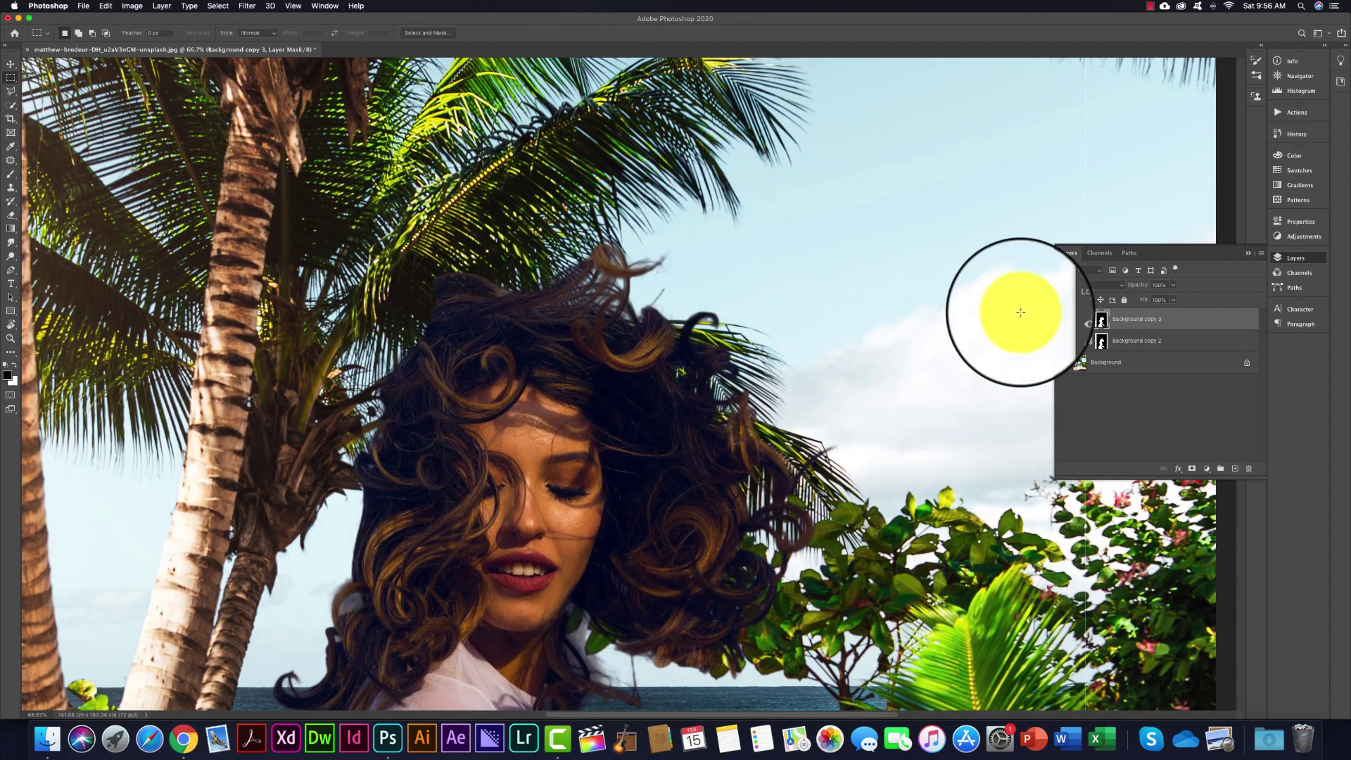
- Compare the Background copy 3 and copy 2 hair edges zoomed in, leaving only copy 3 visible
click(1063, 318)
click(1063, 342)
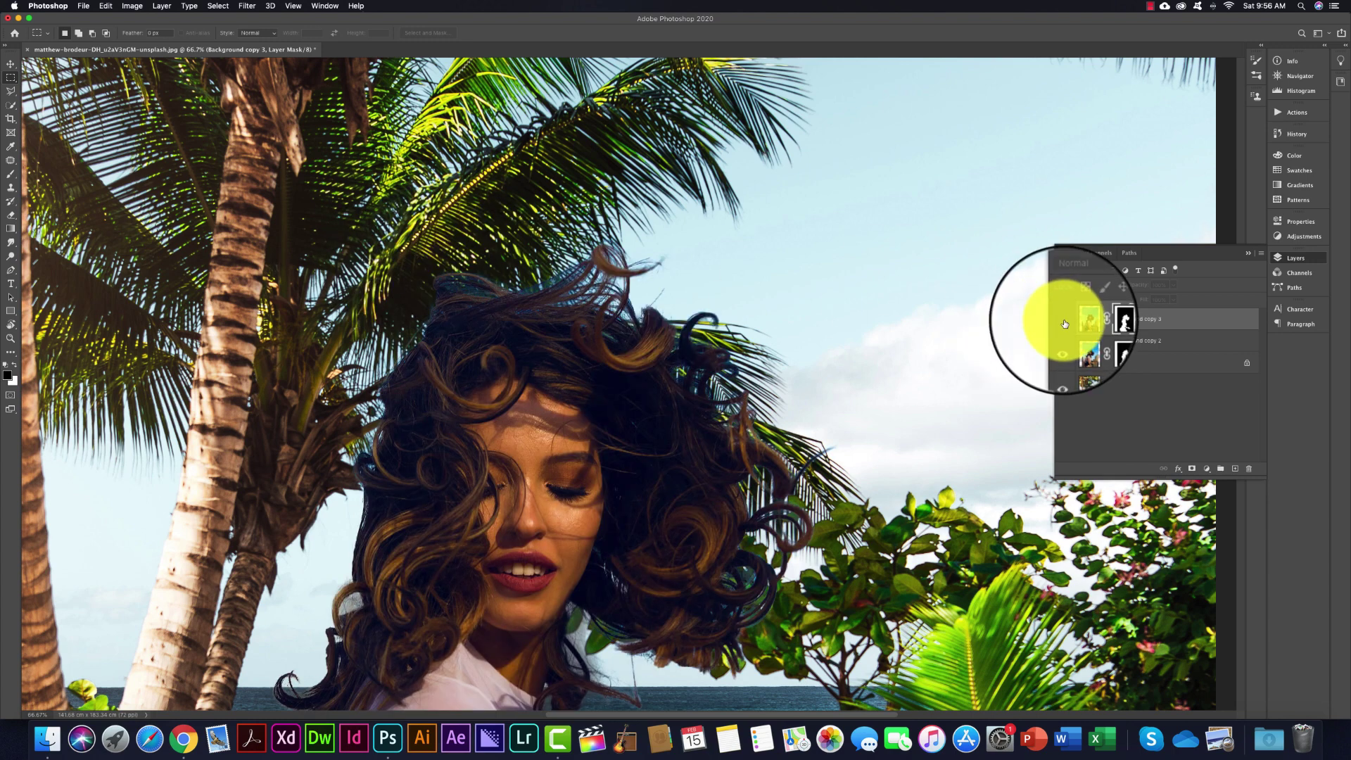
click(1062, 322)
click(1062, 322)
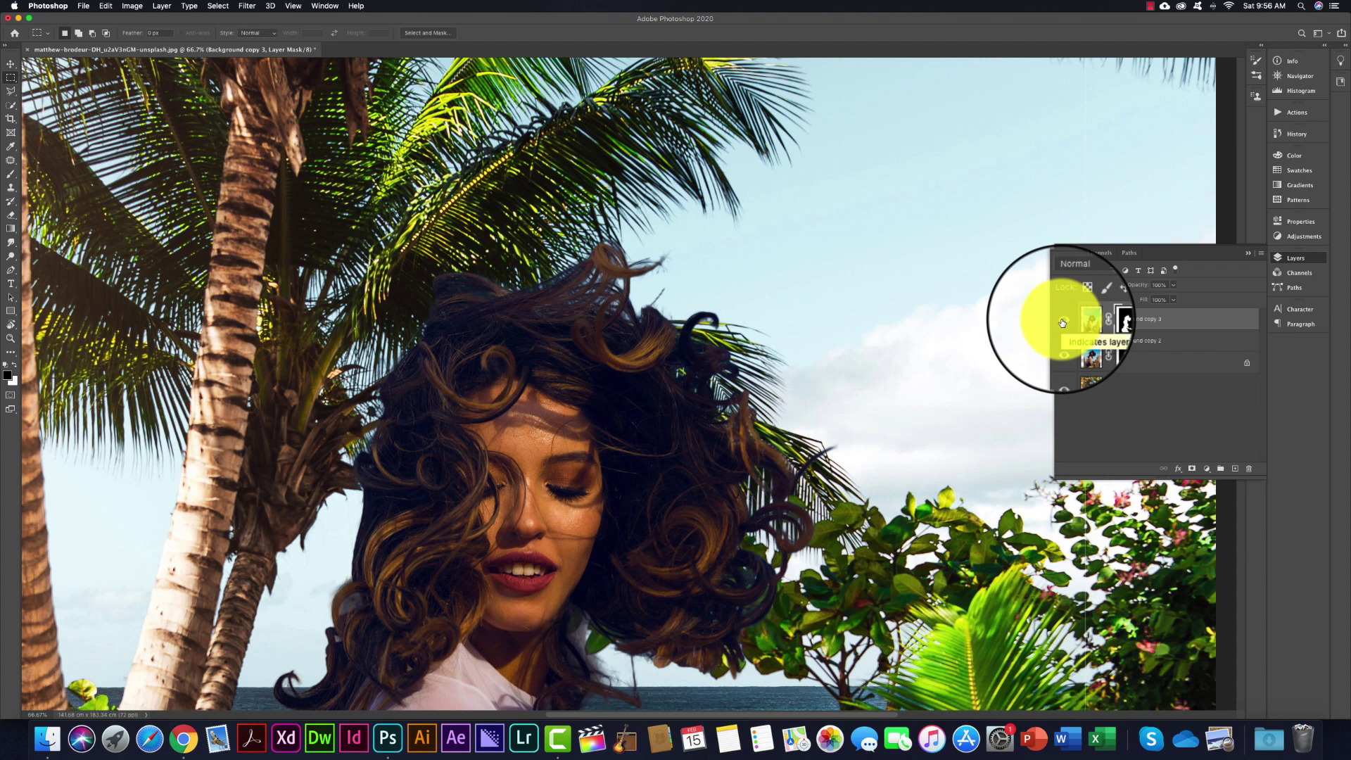
click(1062, 320)
key(z)
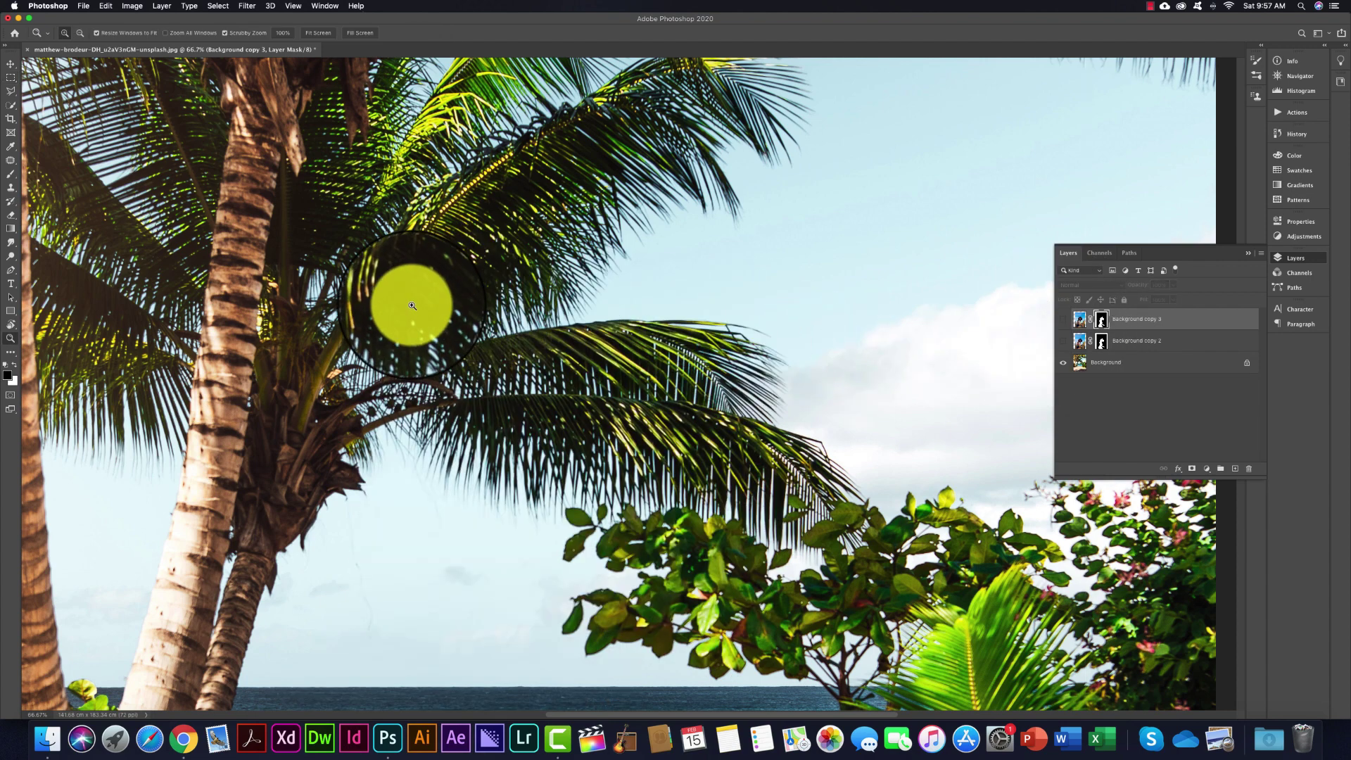
click(1062, 341)
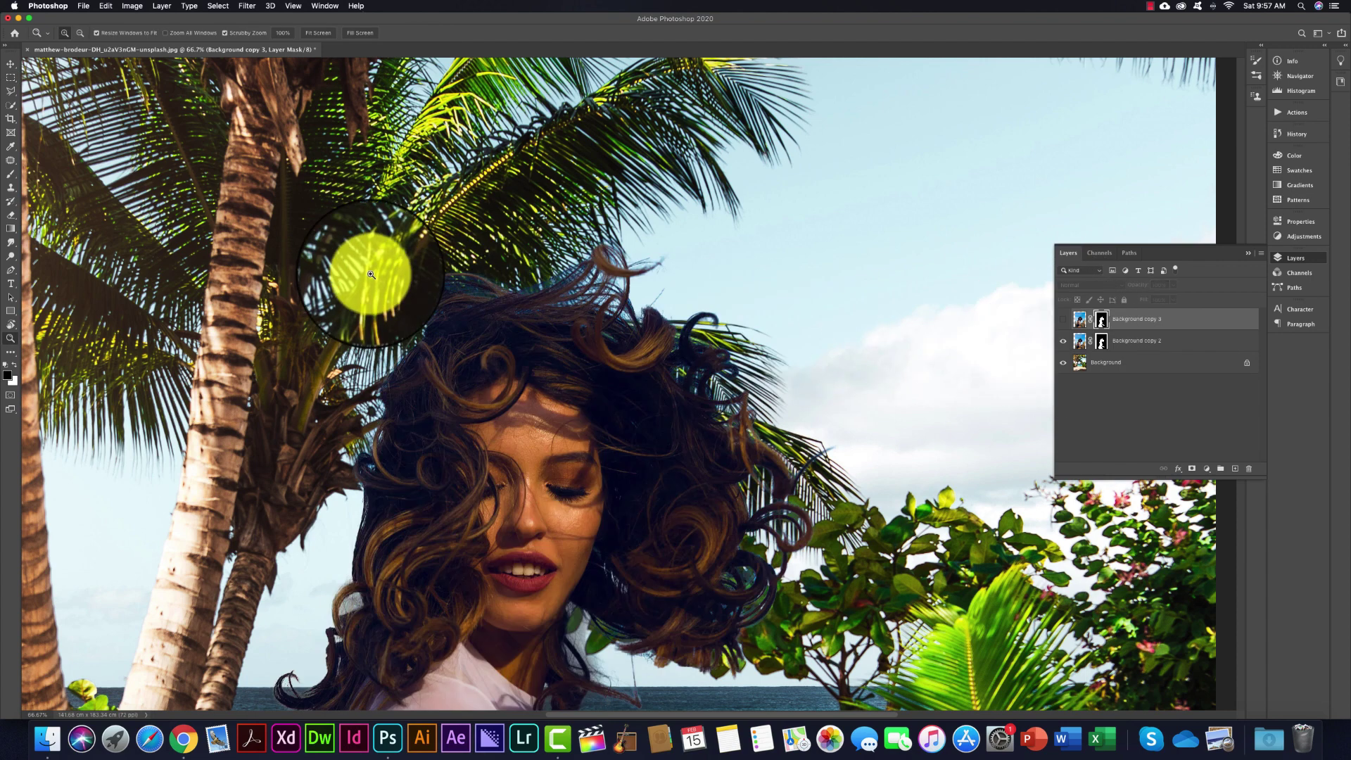
drag(370, 275, 617, 332)
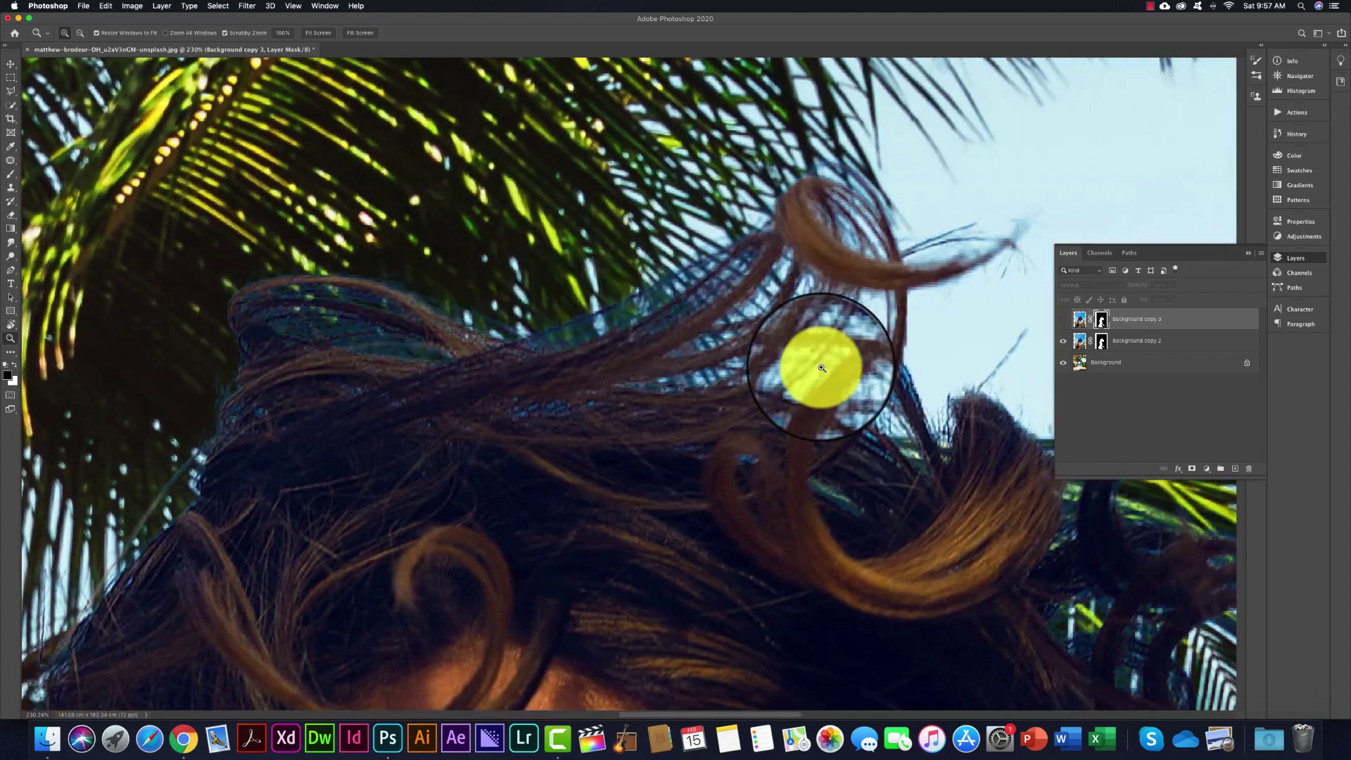
click(1062, 319)
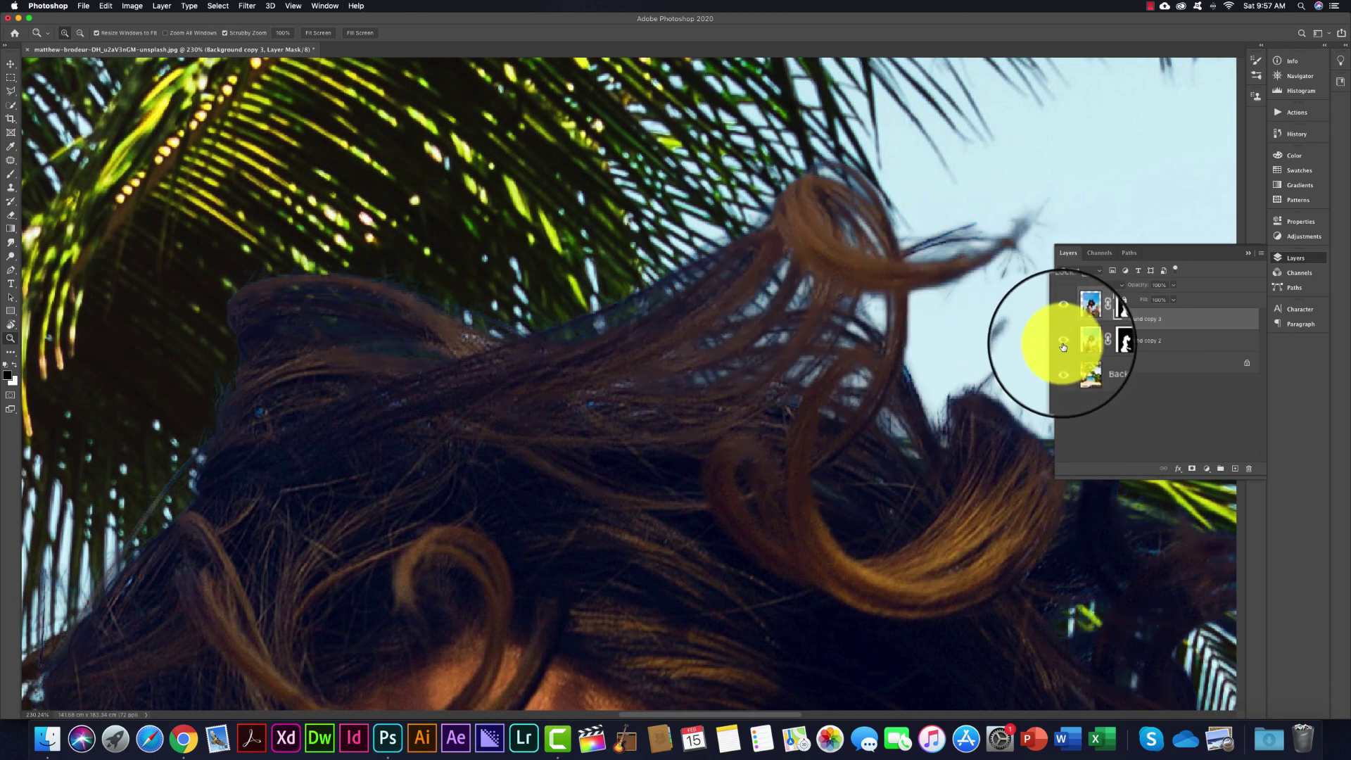
click(1063, 342)
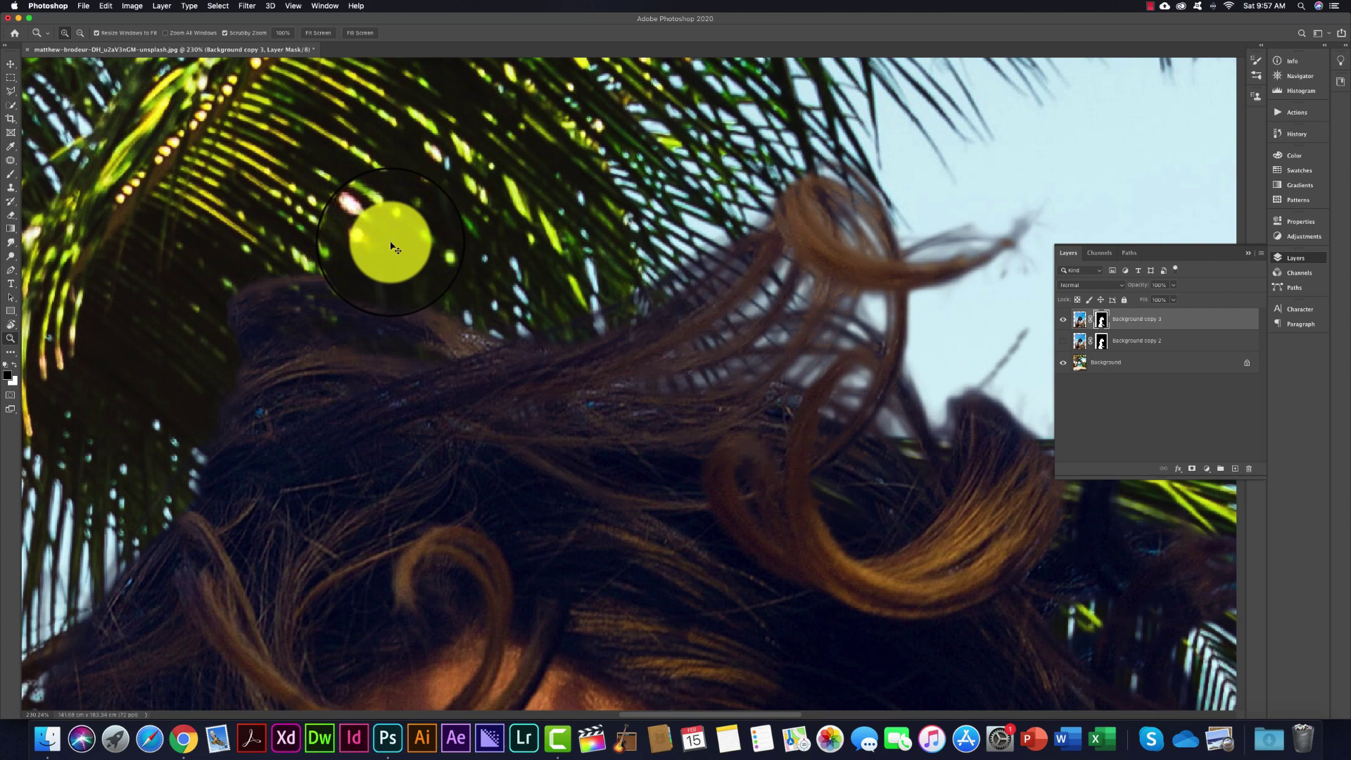
- Fit the whole composite in view with Cmd+0
key(super+0)
scroll(391, 242, down, 3)
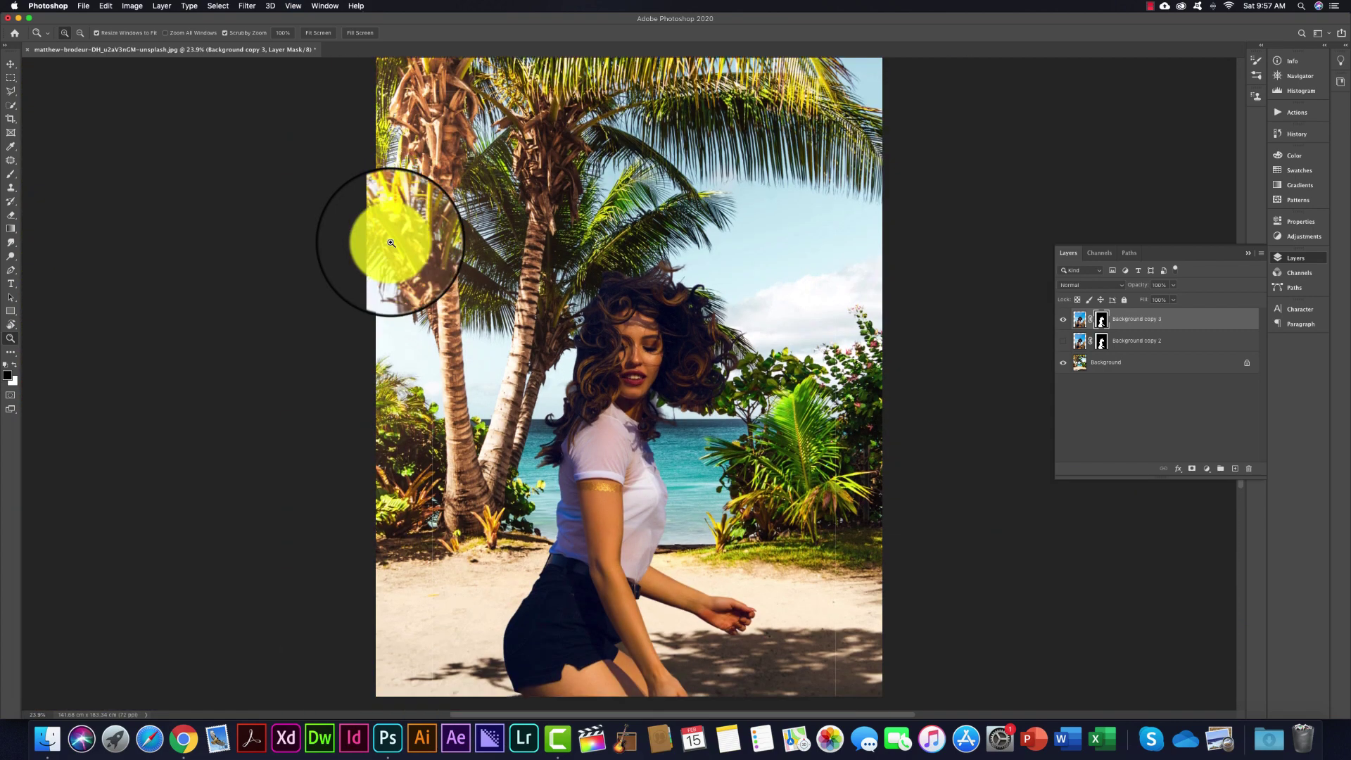
scroll(391, 243, right, 5)
scroll(391, 242, right, 3)
scroll(391, 242, up, 3)
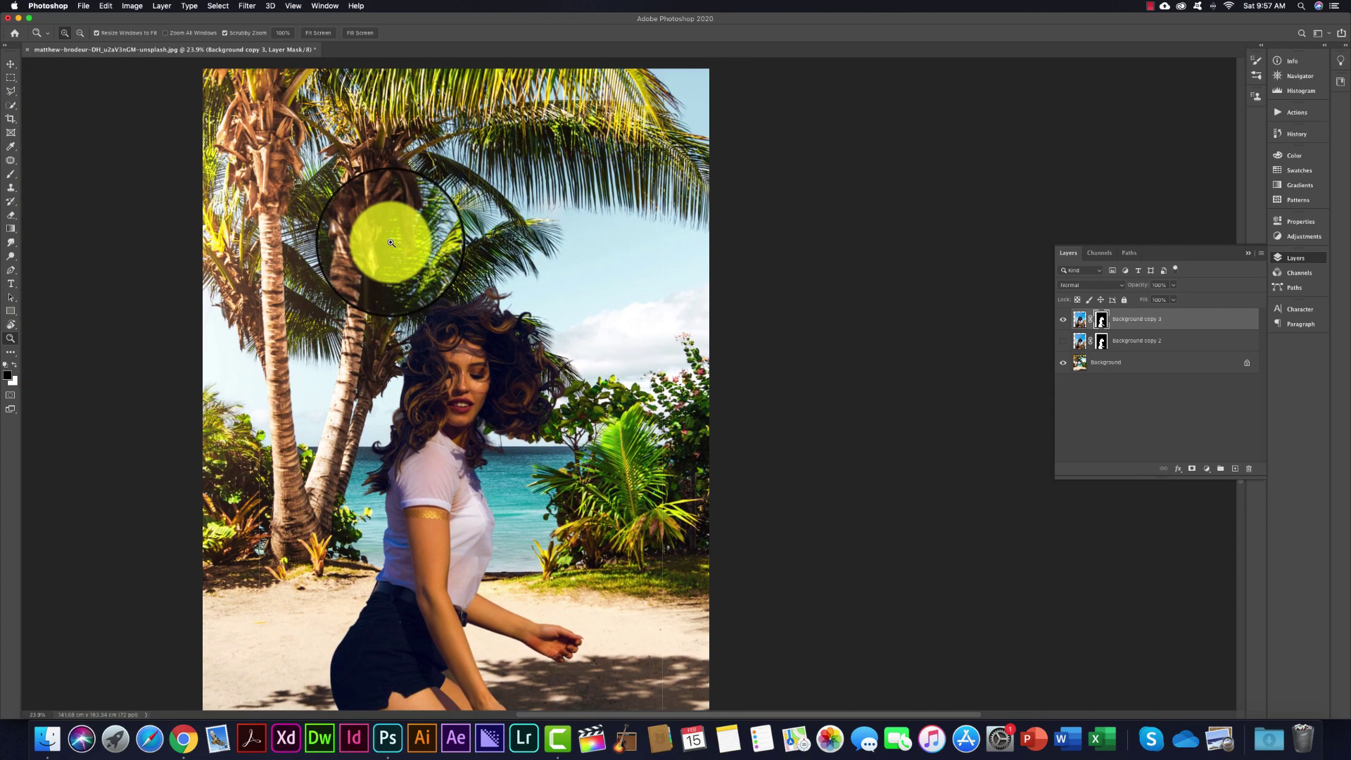
key(v)
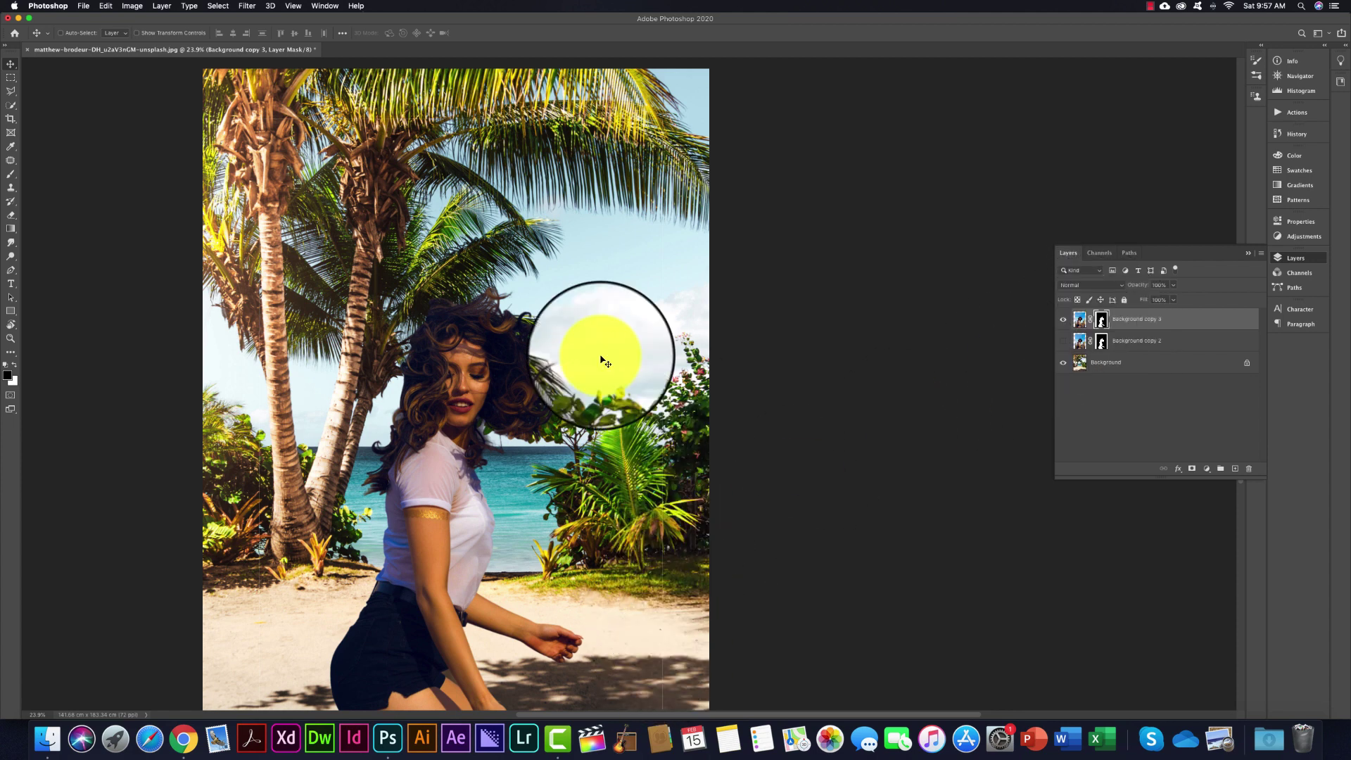
- Make rectangular selections of narrow vertical strips of the photo, then return to the Move tool
click(11, 78)
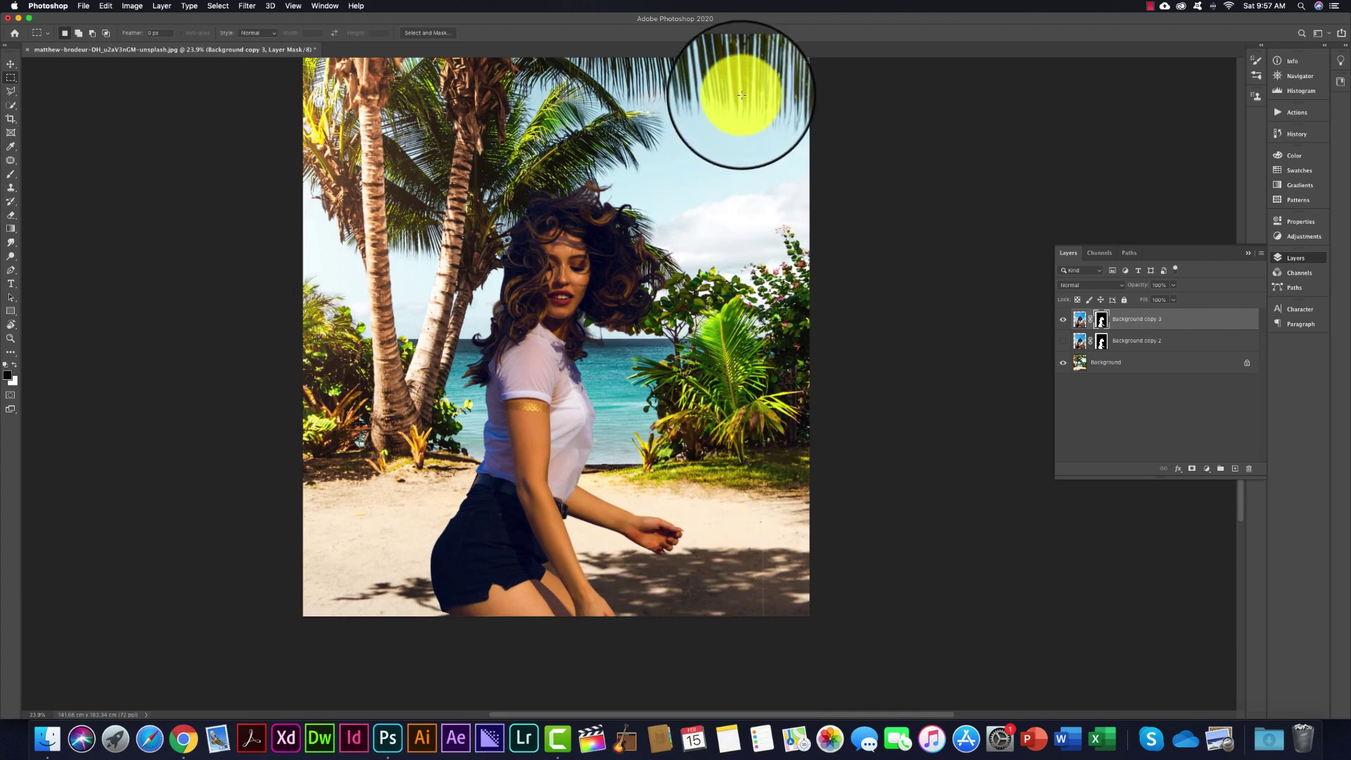
drag(742, 62, 805, 617)
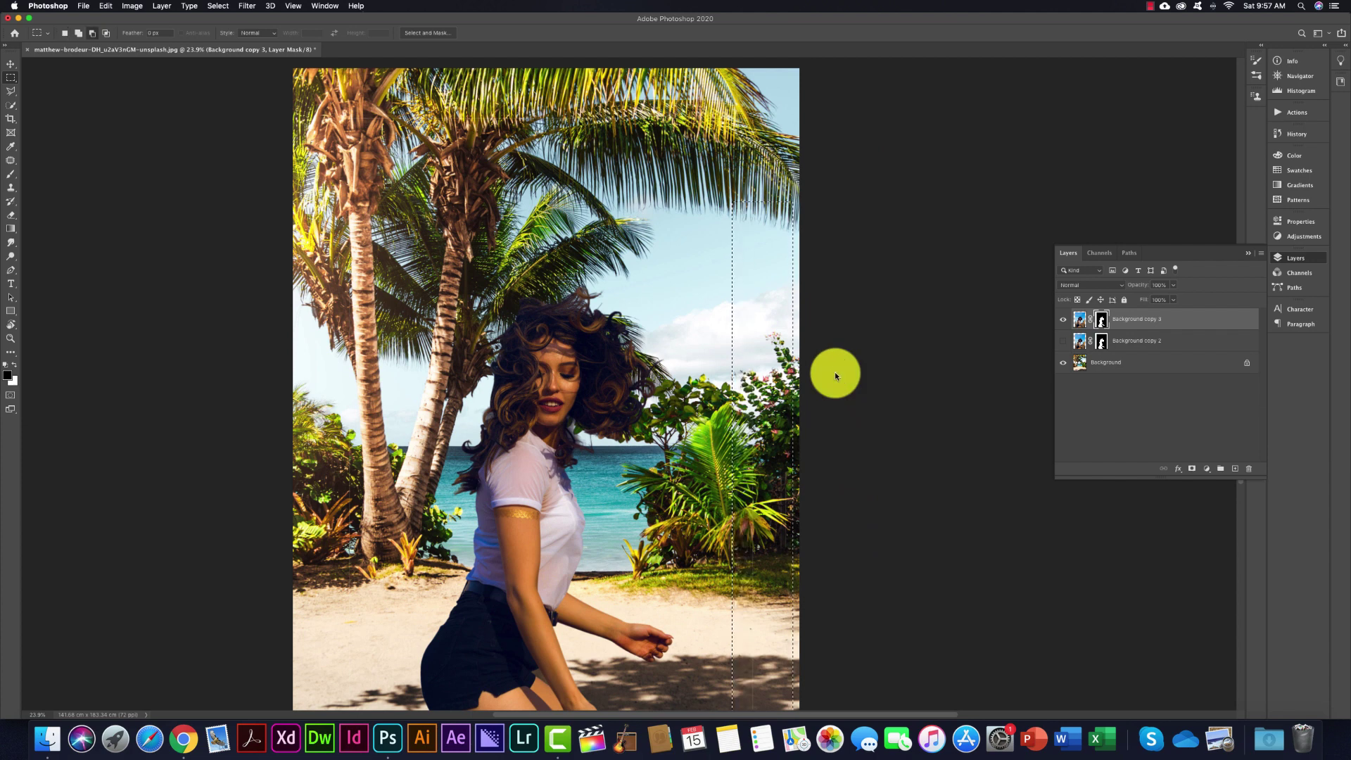
click(835, 373)
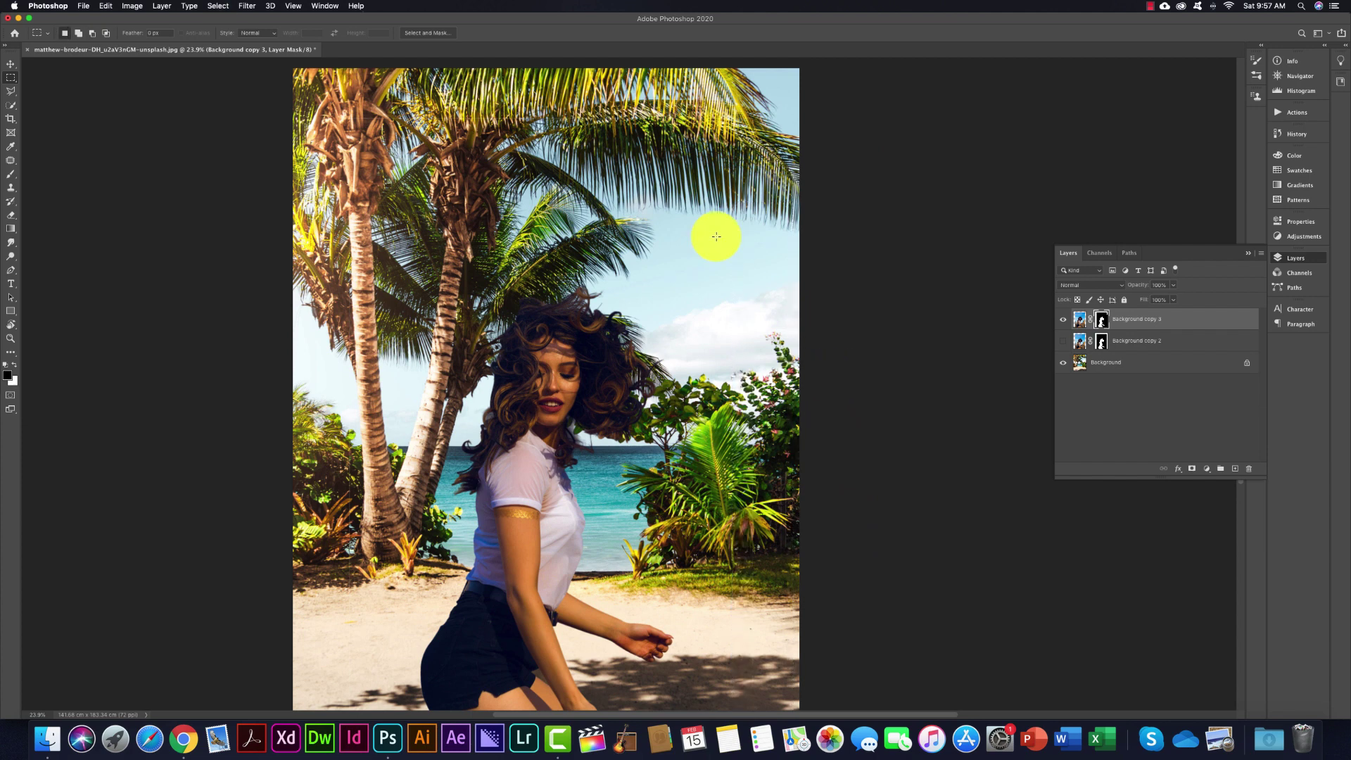
drag(664, 201, 288, 265)
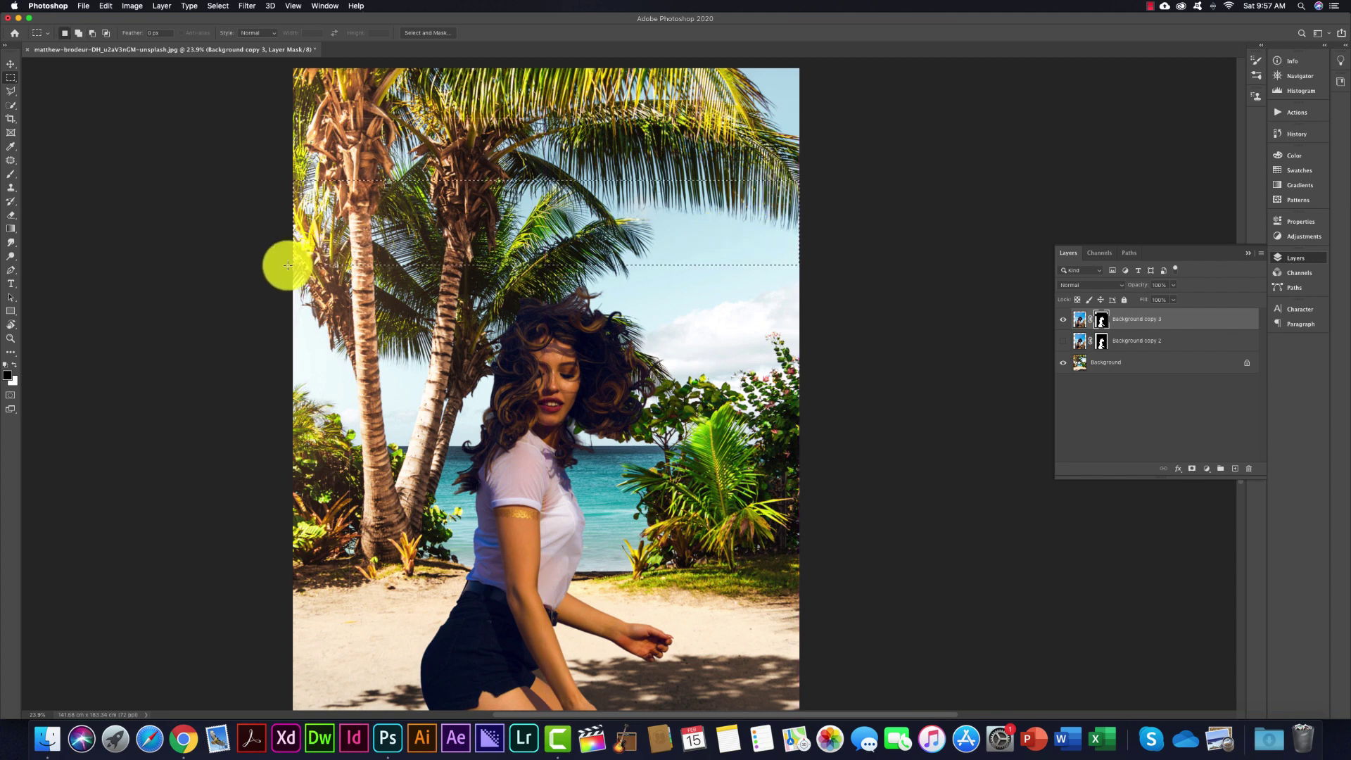
mouse_move(296, 218)
mouse_down()
mouse_move(333, 612)
mouse_move(380, 702)
mouse_up()
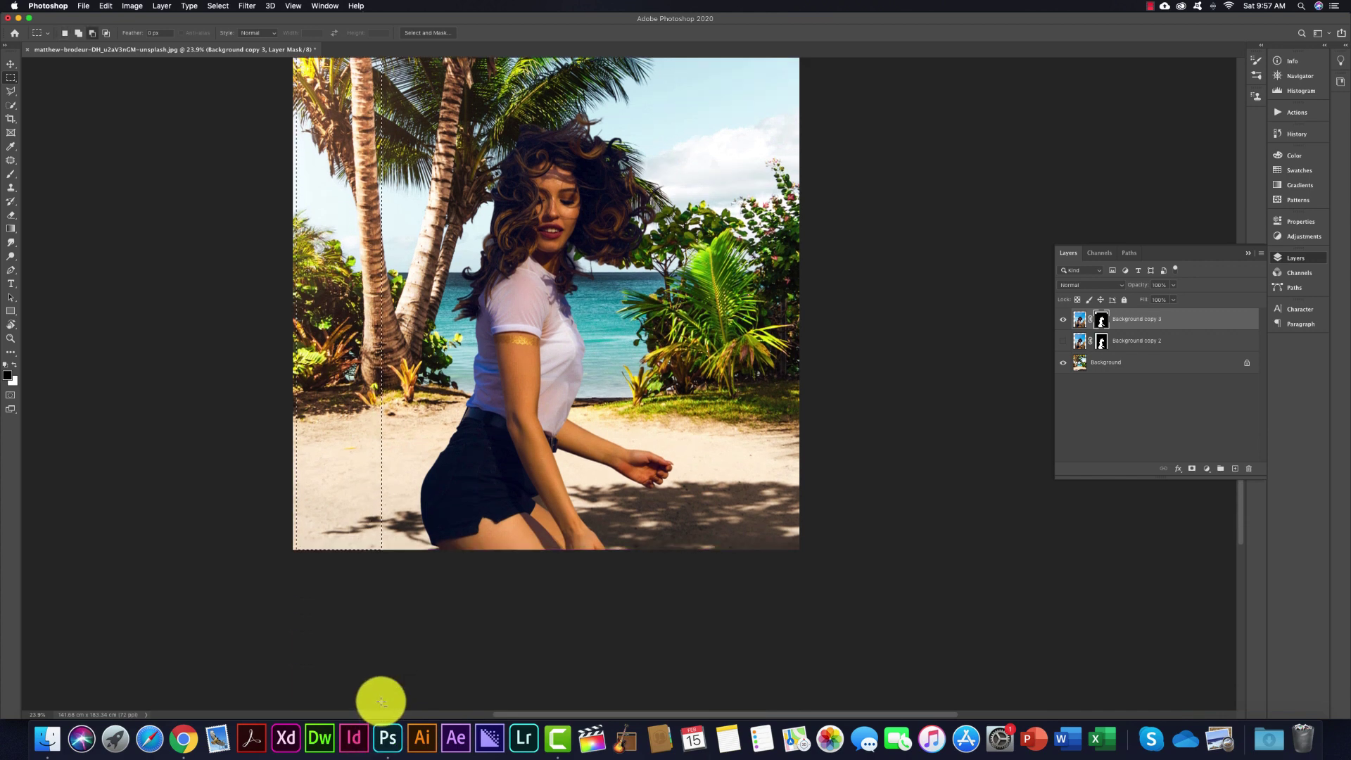
scroll(380, 385, up, 3)
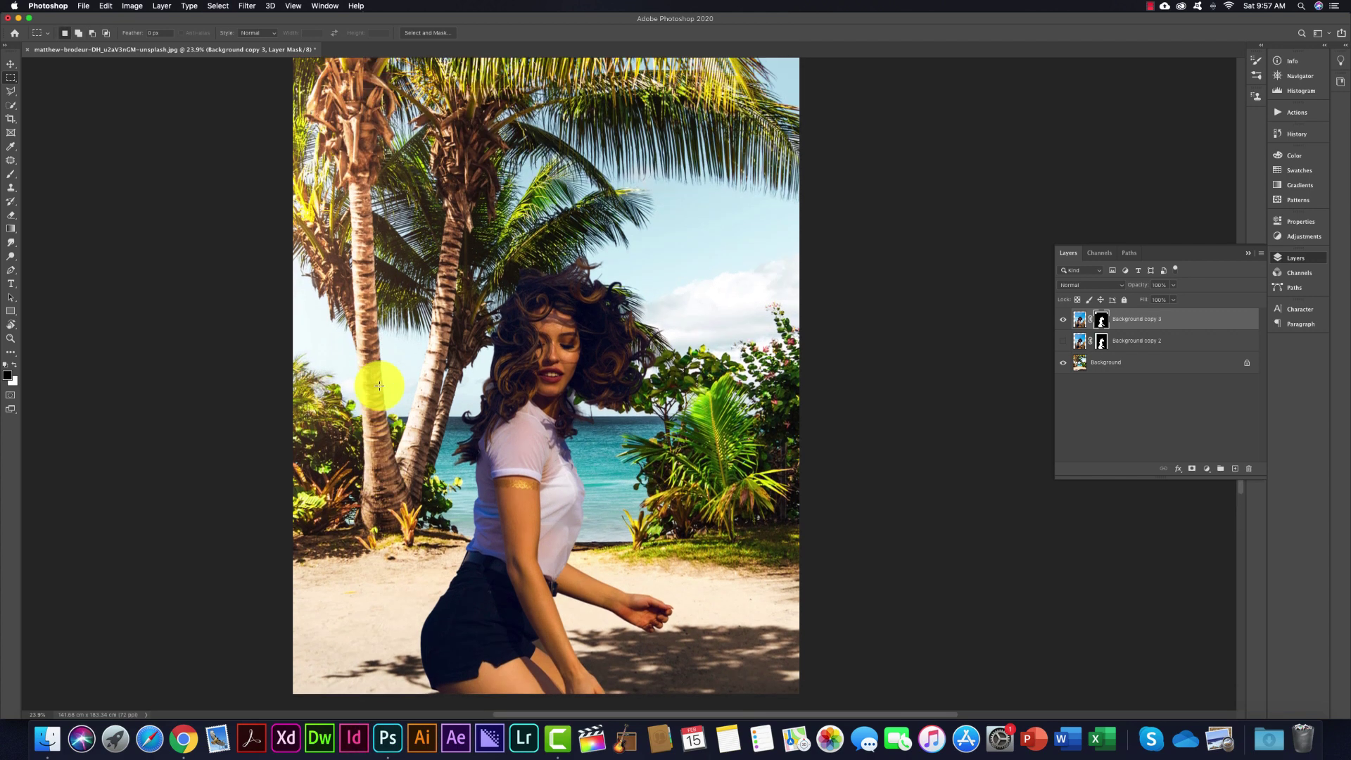
key(v)
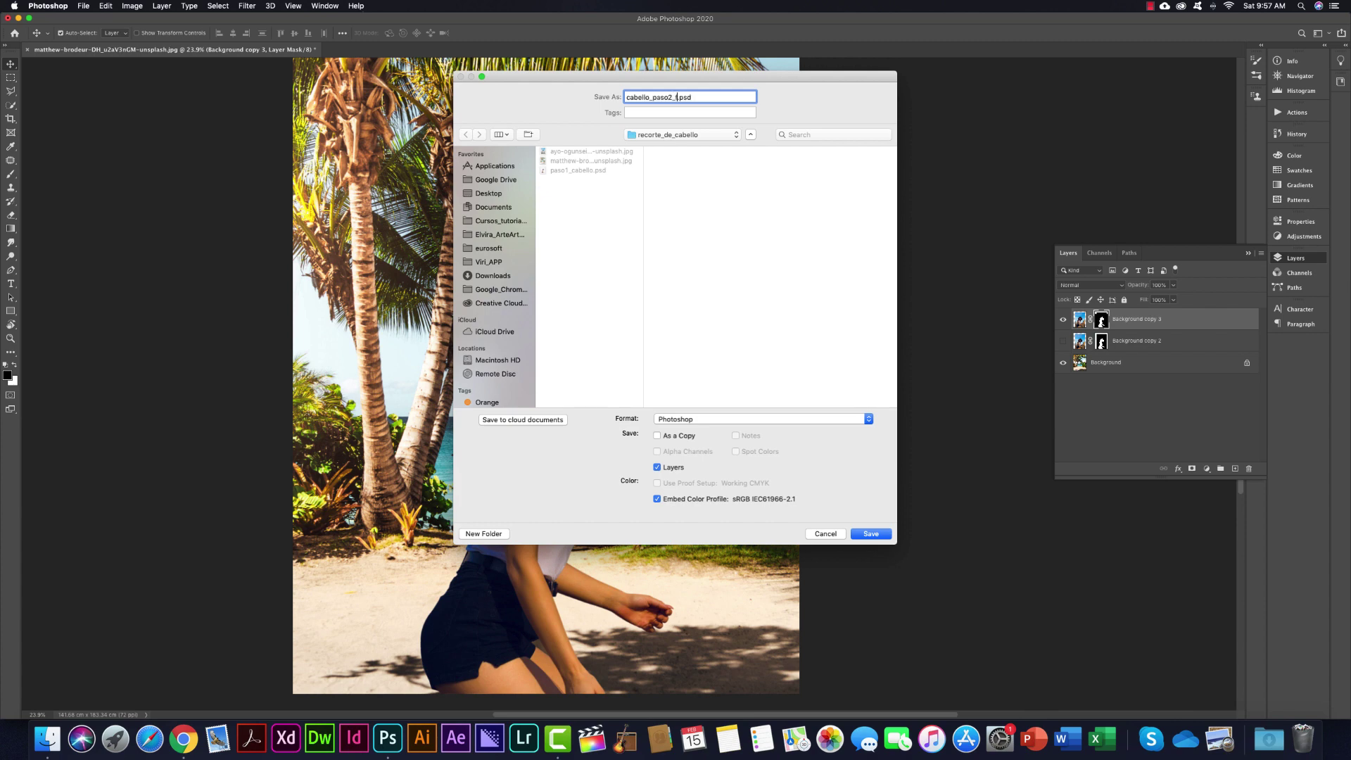
- Confirm saving the composite as cabello_paso2_fin.psd in Photoshop format
key(Return)
key(Return)
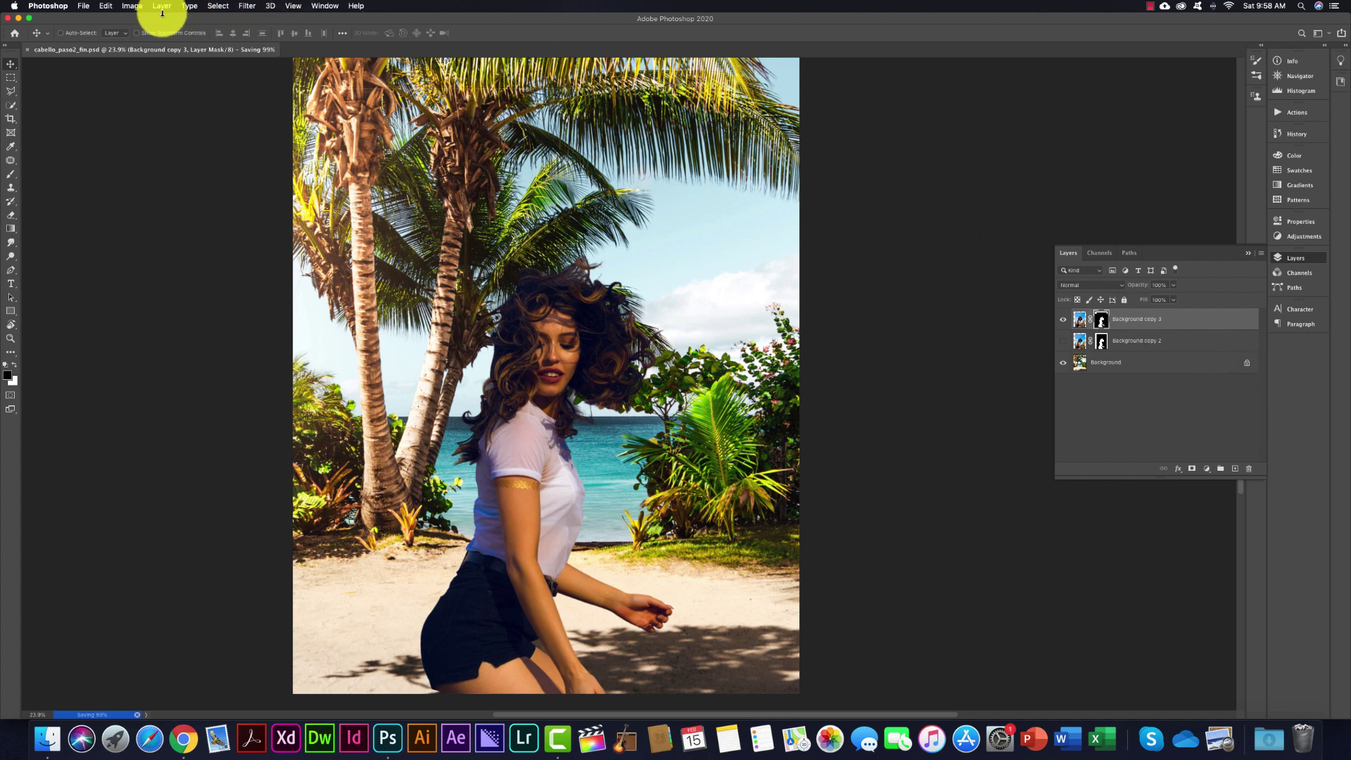
- Apply Match Color from Background copy 3 with Luminance 125, Color Intensity 75, Fade 4
click(133, 5)
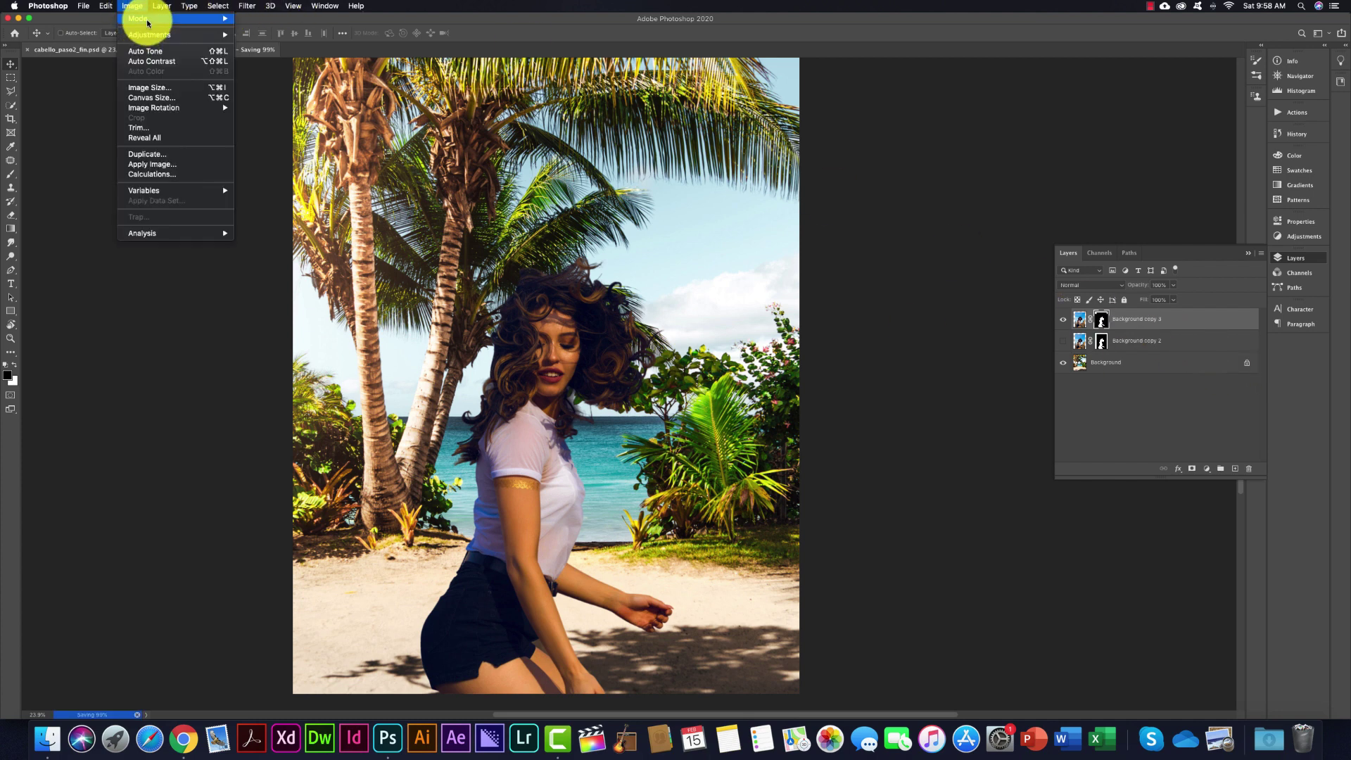
mouse_move(159, 36)
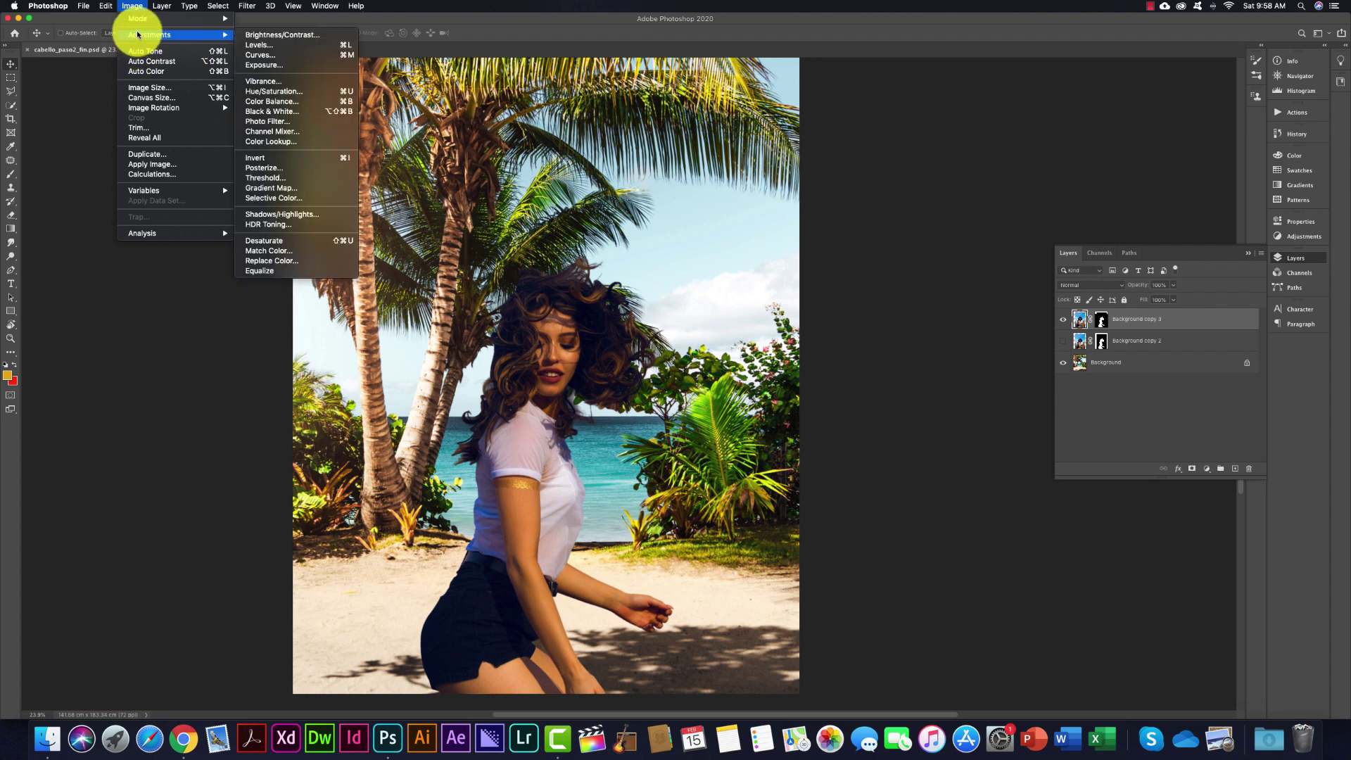
click(281, 251)
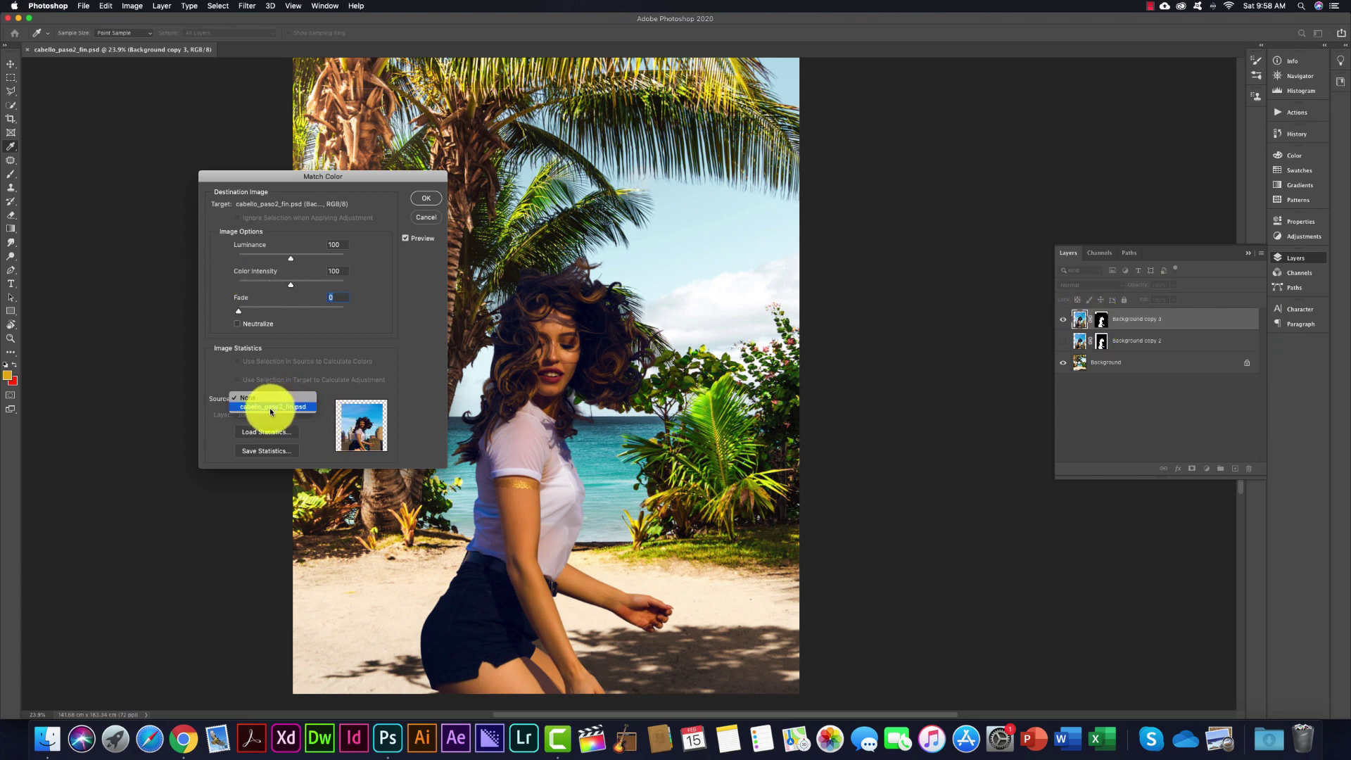
click(268, 407)
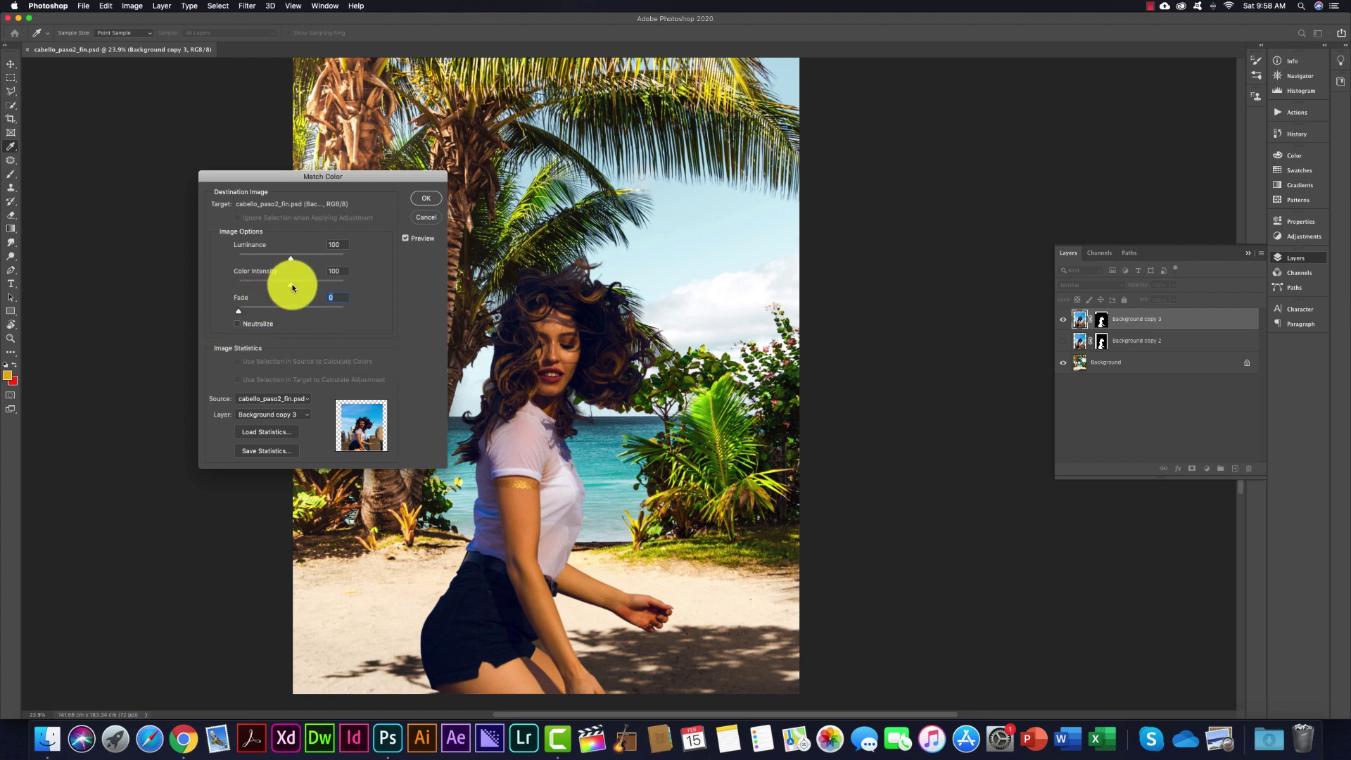
drag(293, 287, 288, 287)
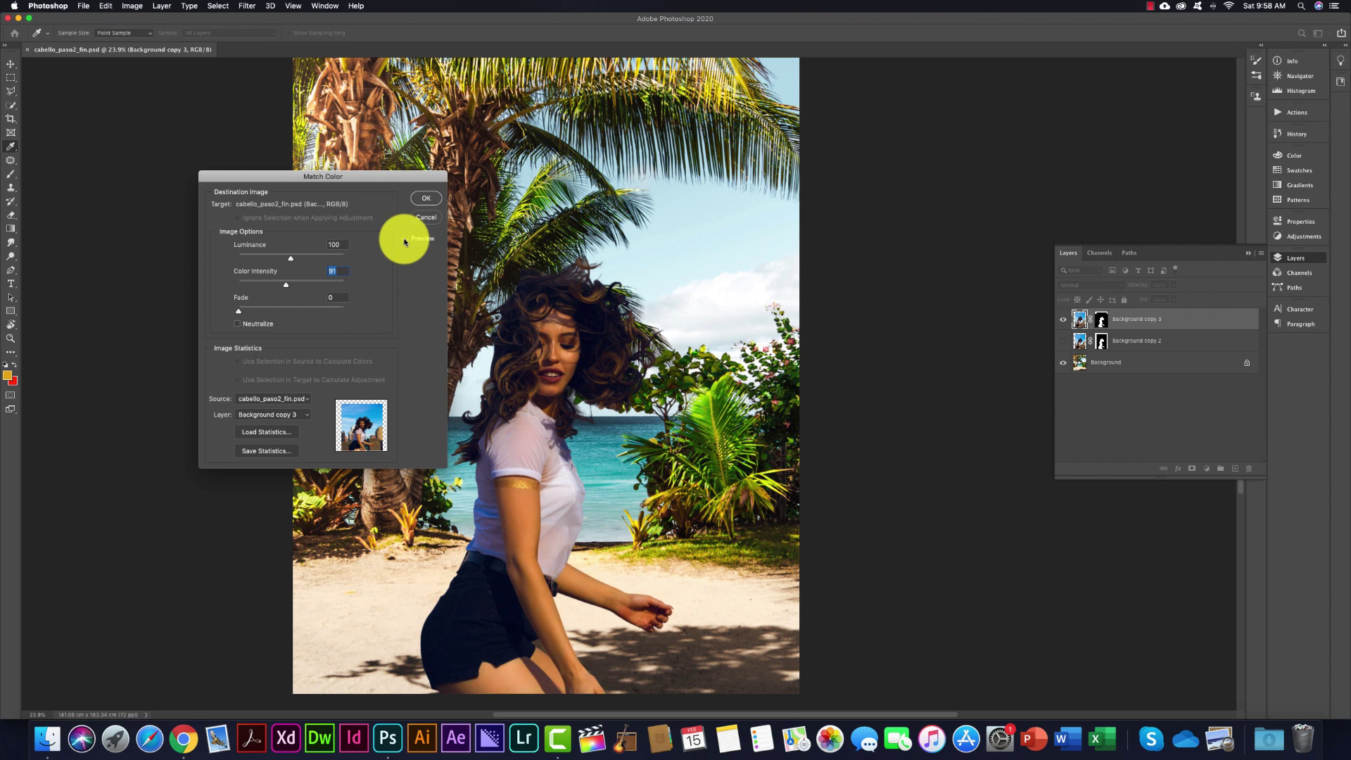
drag(303, 177, 243, 242)
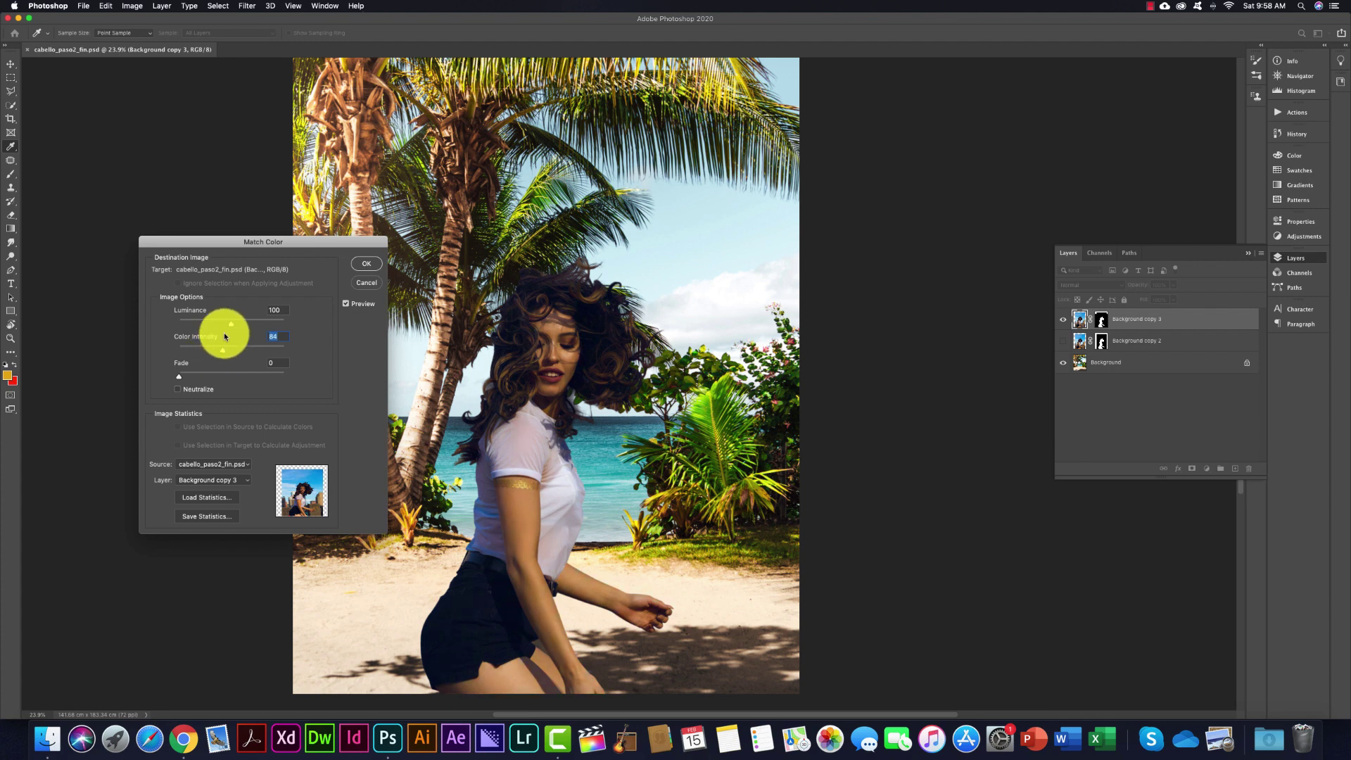
drag(234, 326, 245, 326)
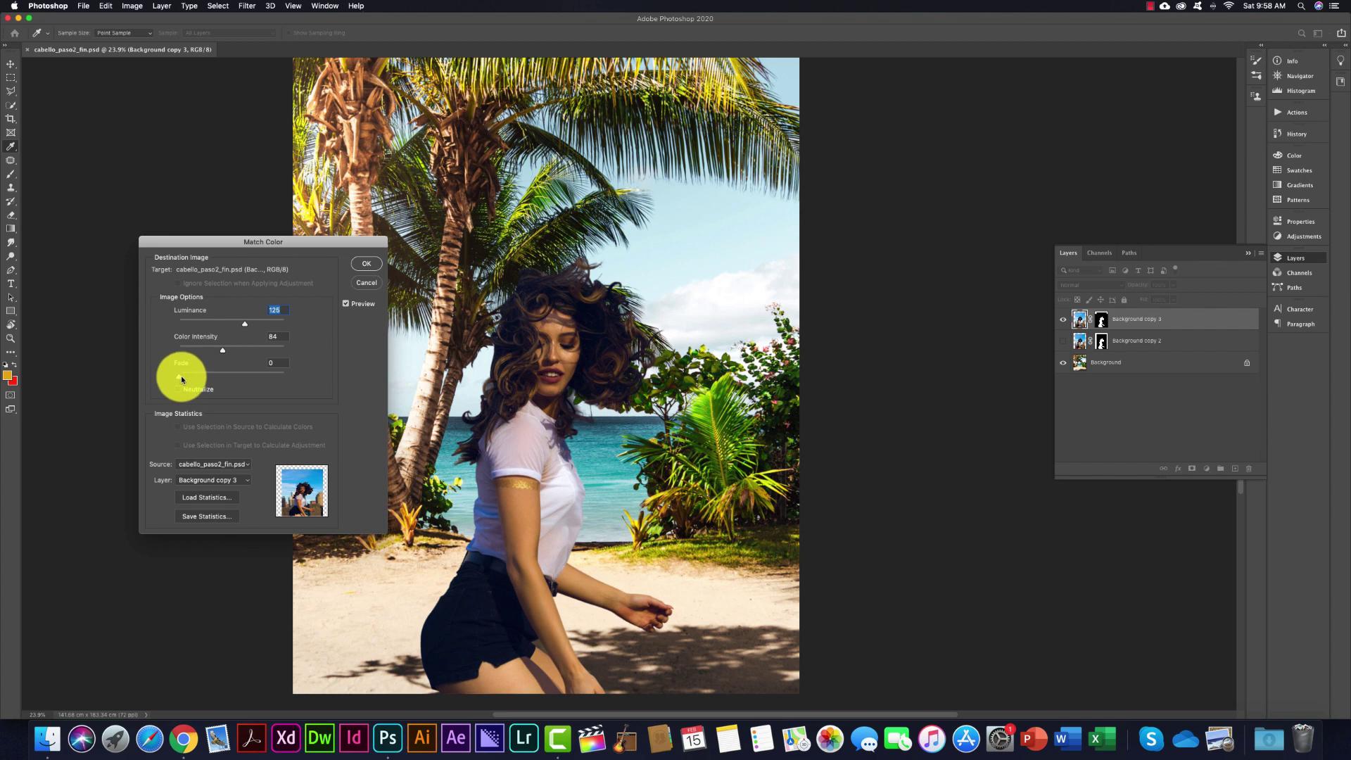
drag(181, 380, 182, 380)
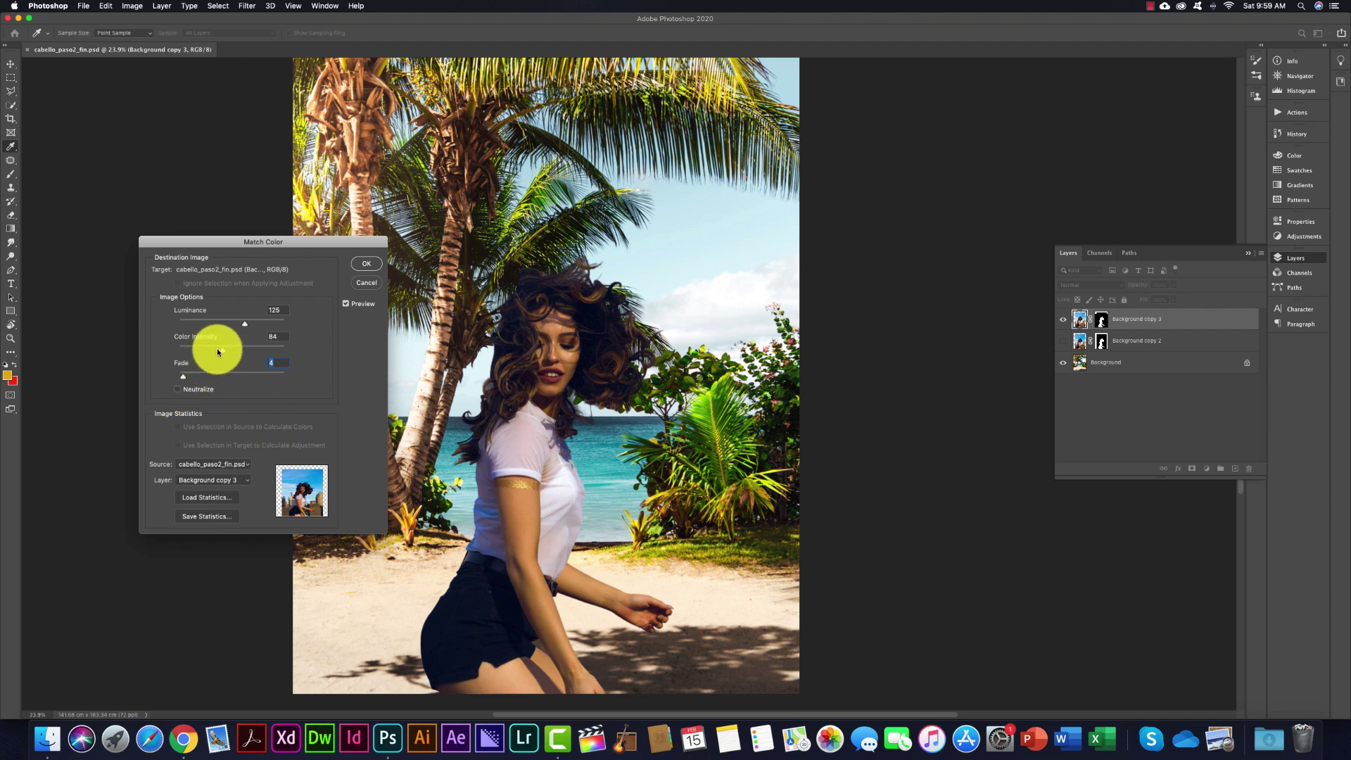
drag(222, 349, 218, 351)
drag(221, 354, 225, 348)
click(347, 306)
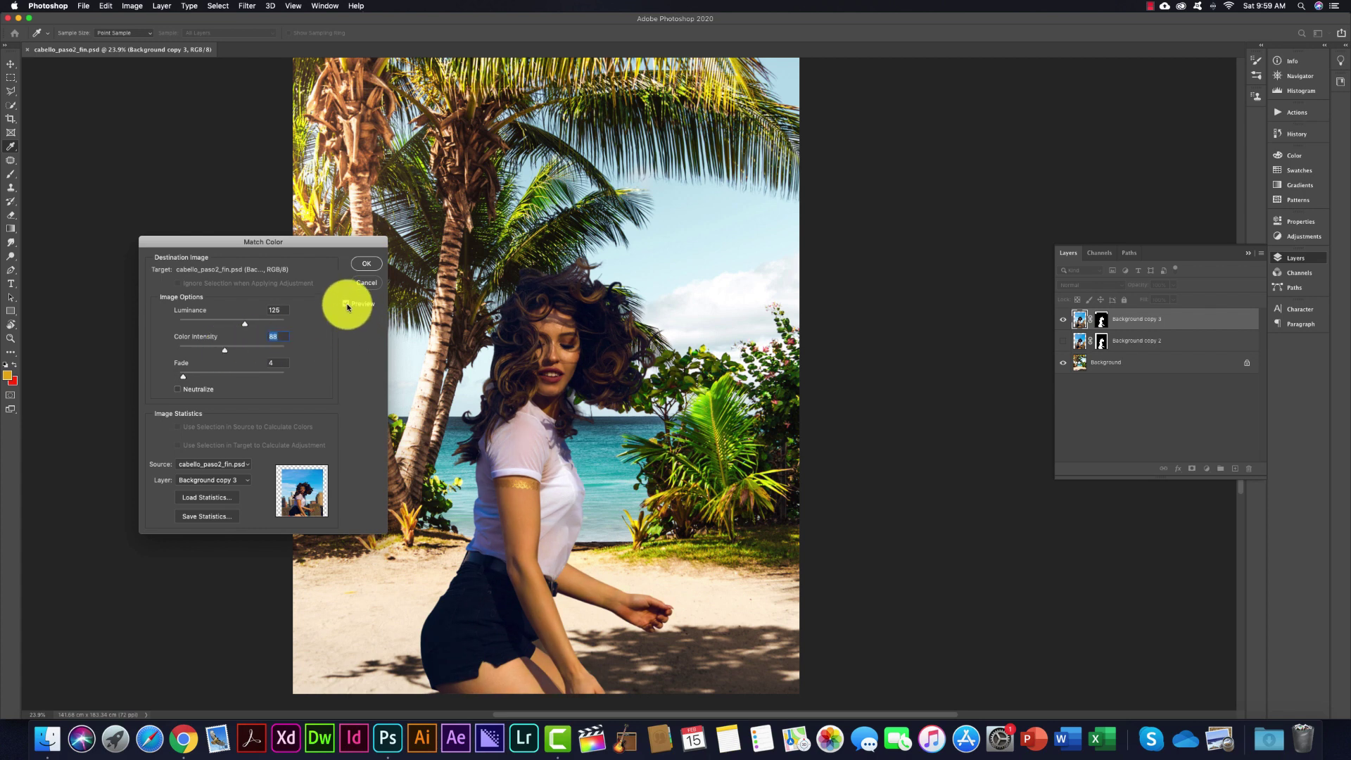
click(365, 265)
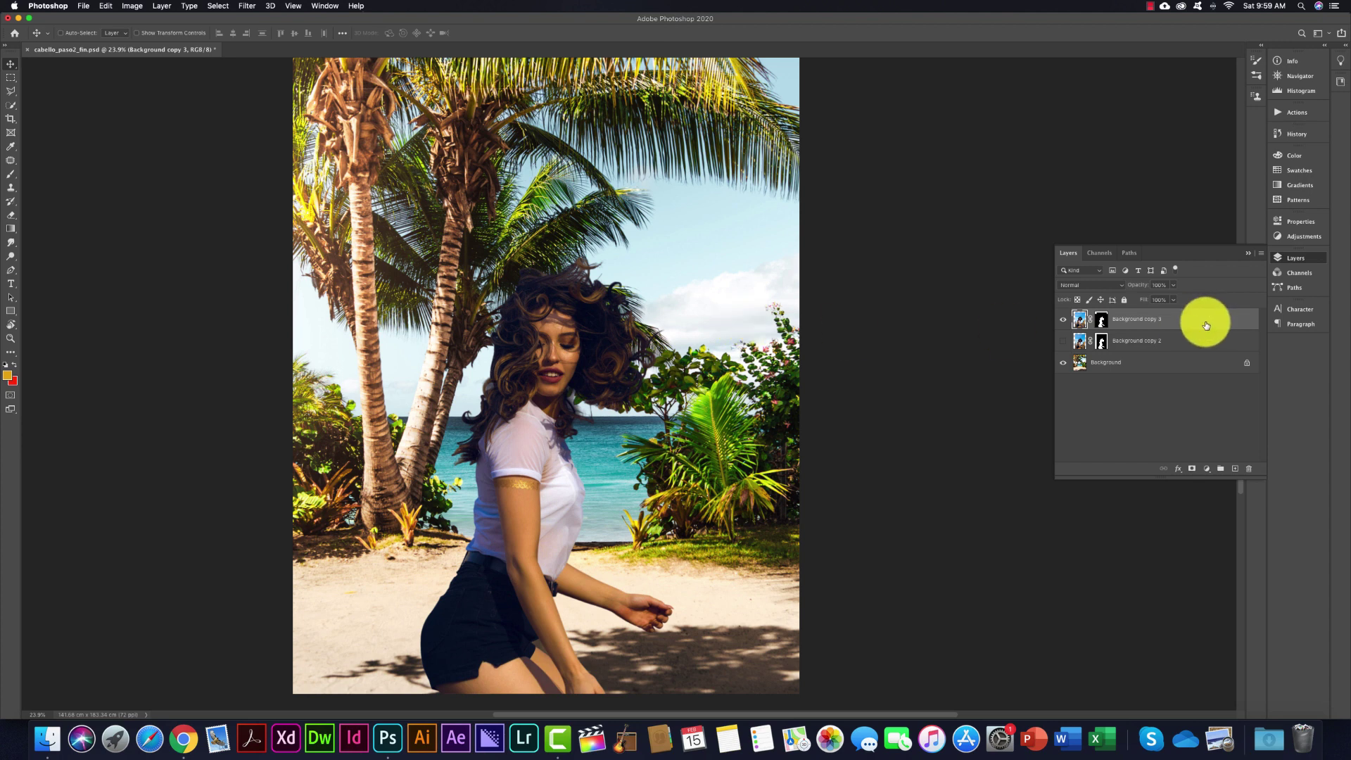
- Add a new layer filled with the yellow foreground colour
click(1235, 469)
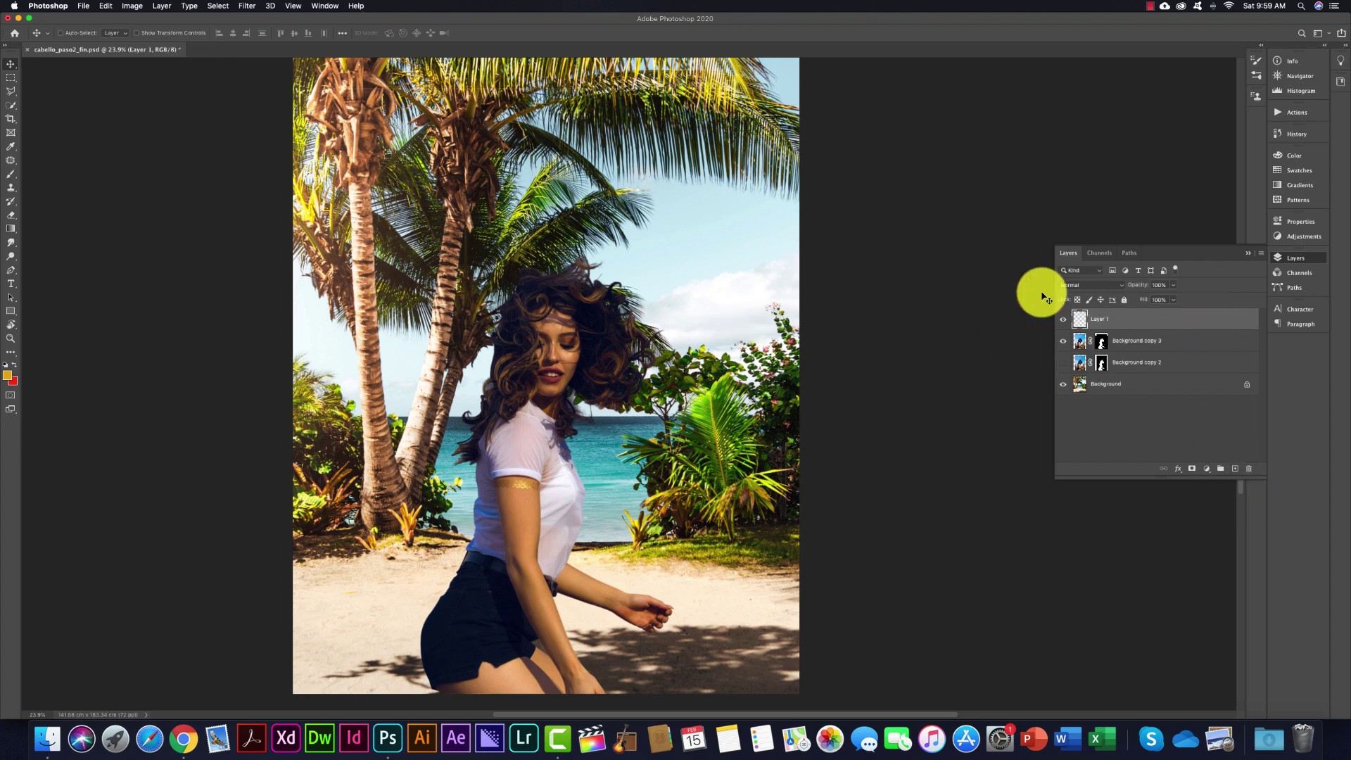
key(super+BackSpace)
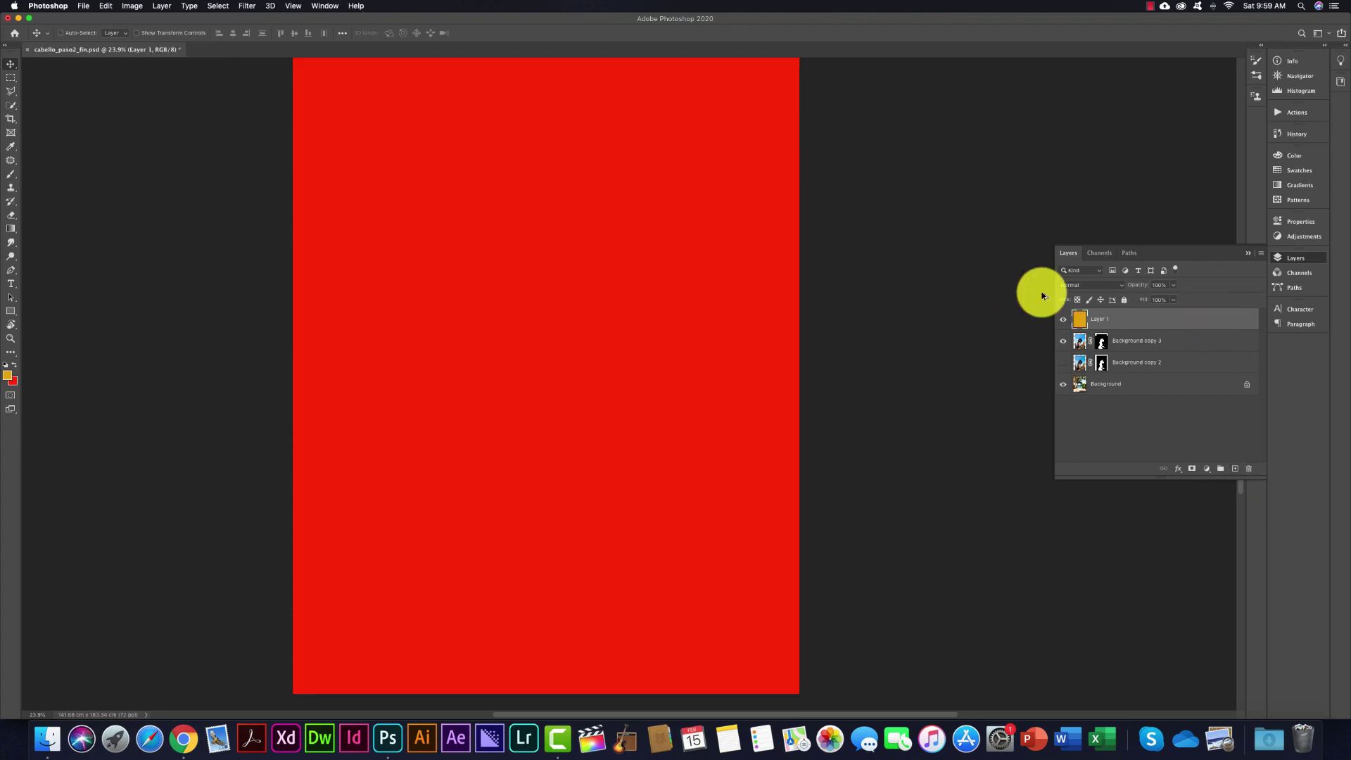
key(alt+BackSpace)
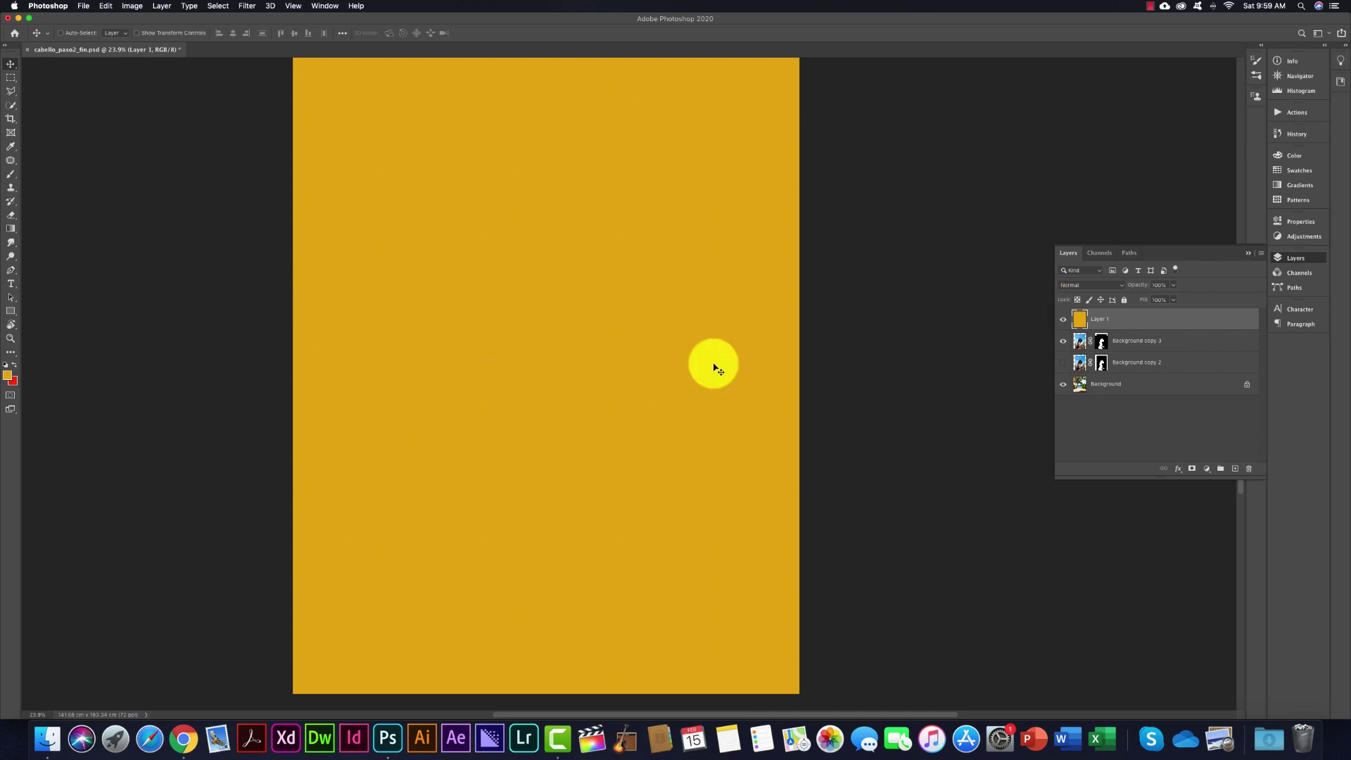
- Set the yellow layer to Color blend mode at about 34% opacity
click(1118, 286)
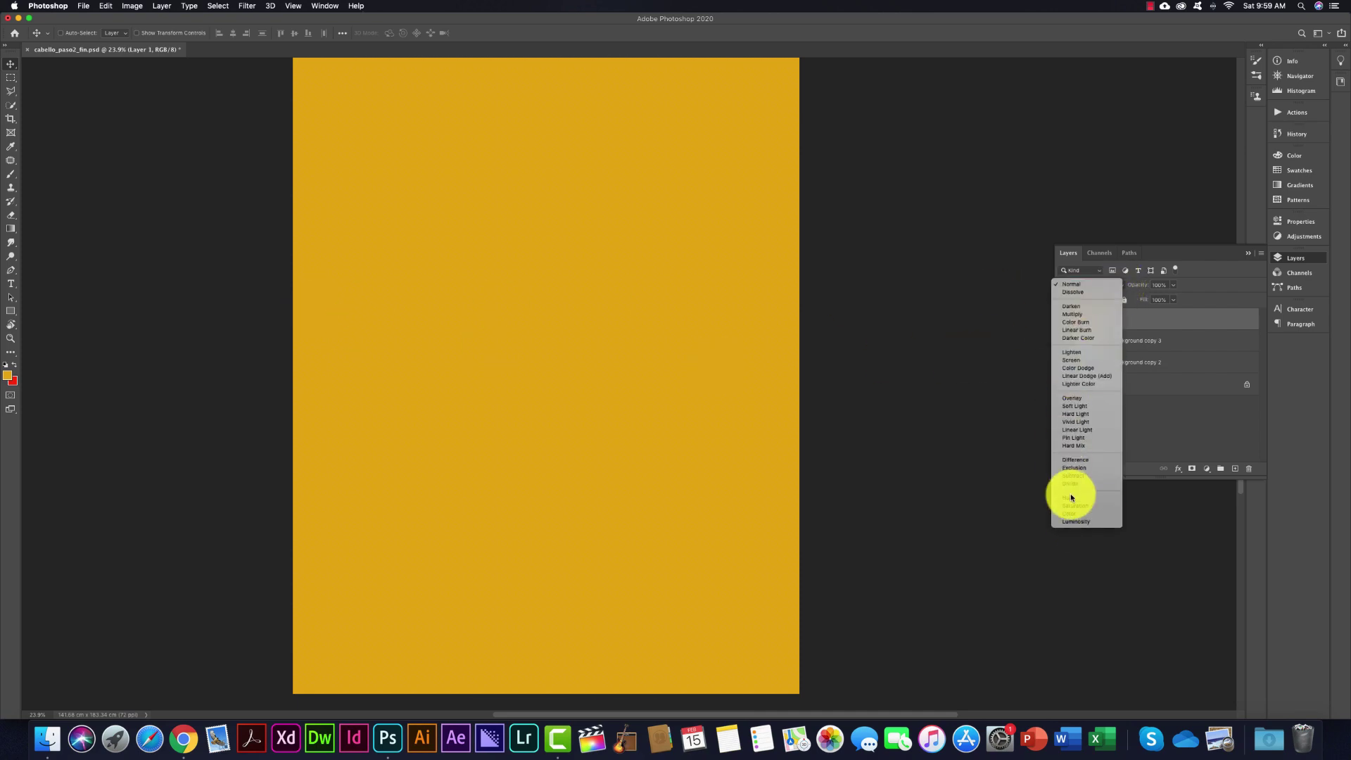
click(1071, 517)
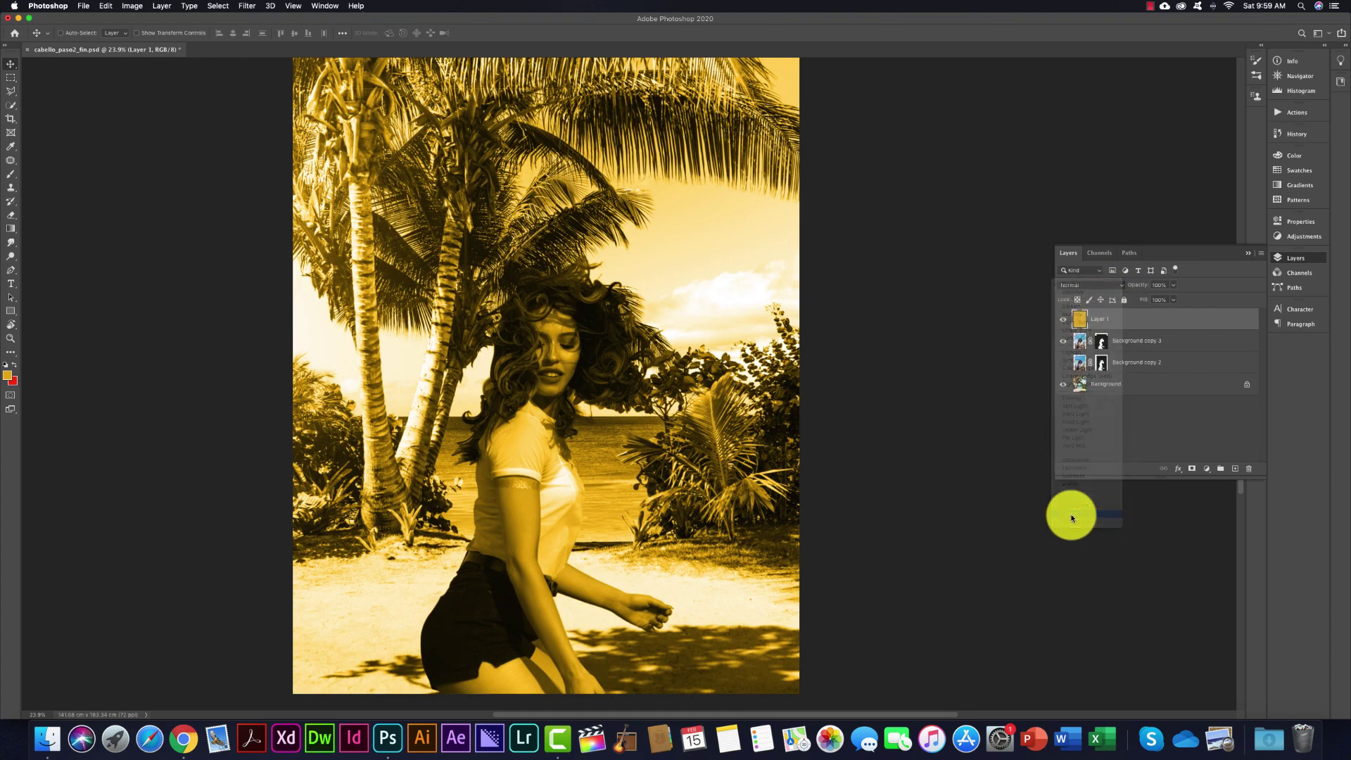
click(1172, 285)
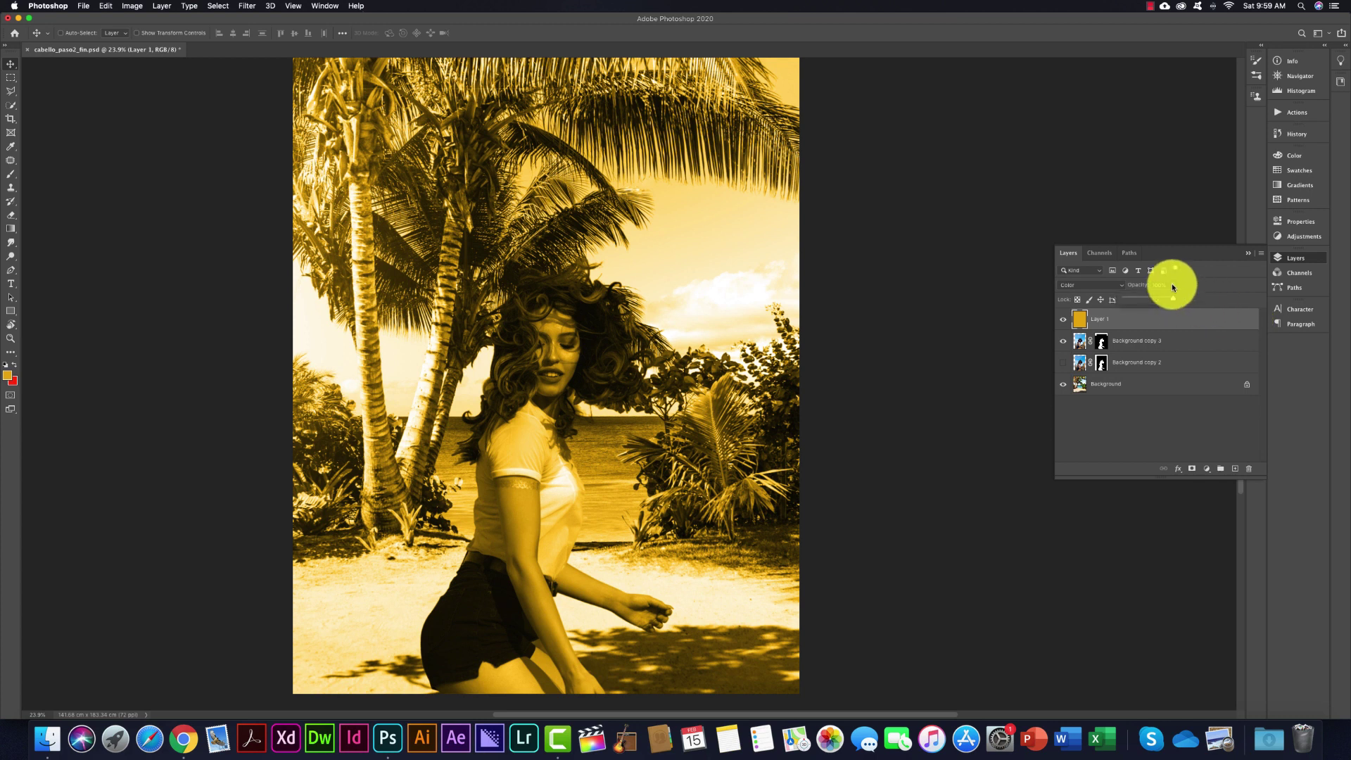
click(1104, 285)
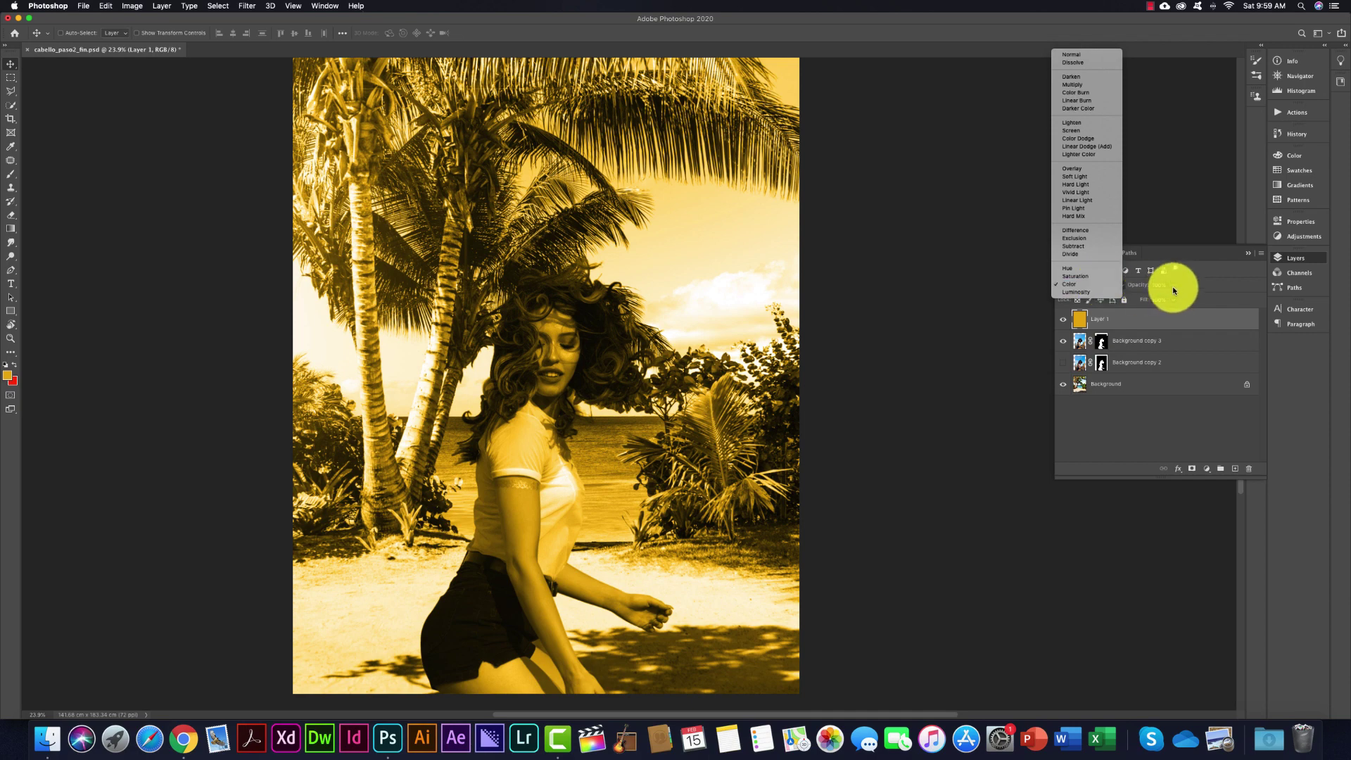
click(1171, 285)
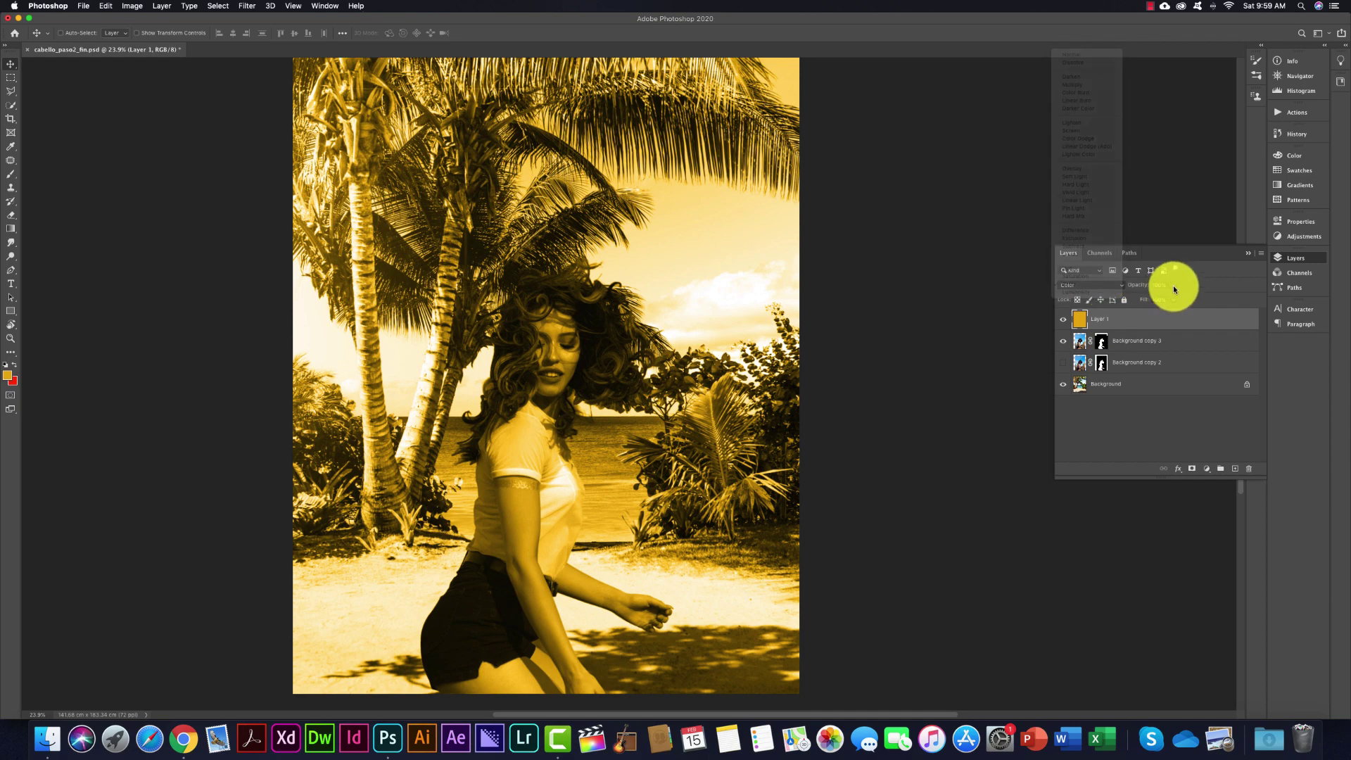
drag(1171, 302, 1131, 302)
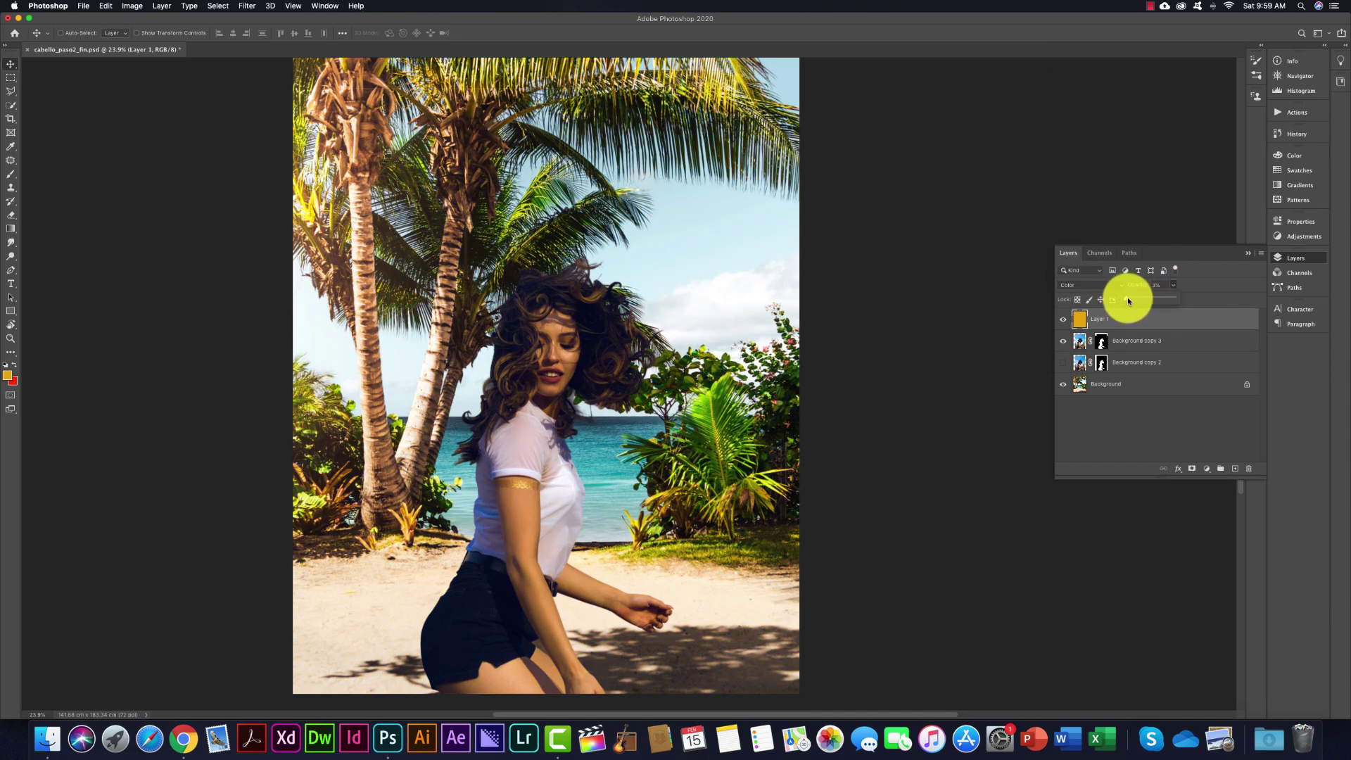
drag(1135, 300, 1134, 301)
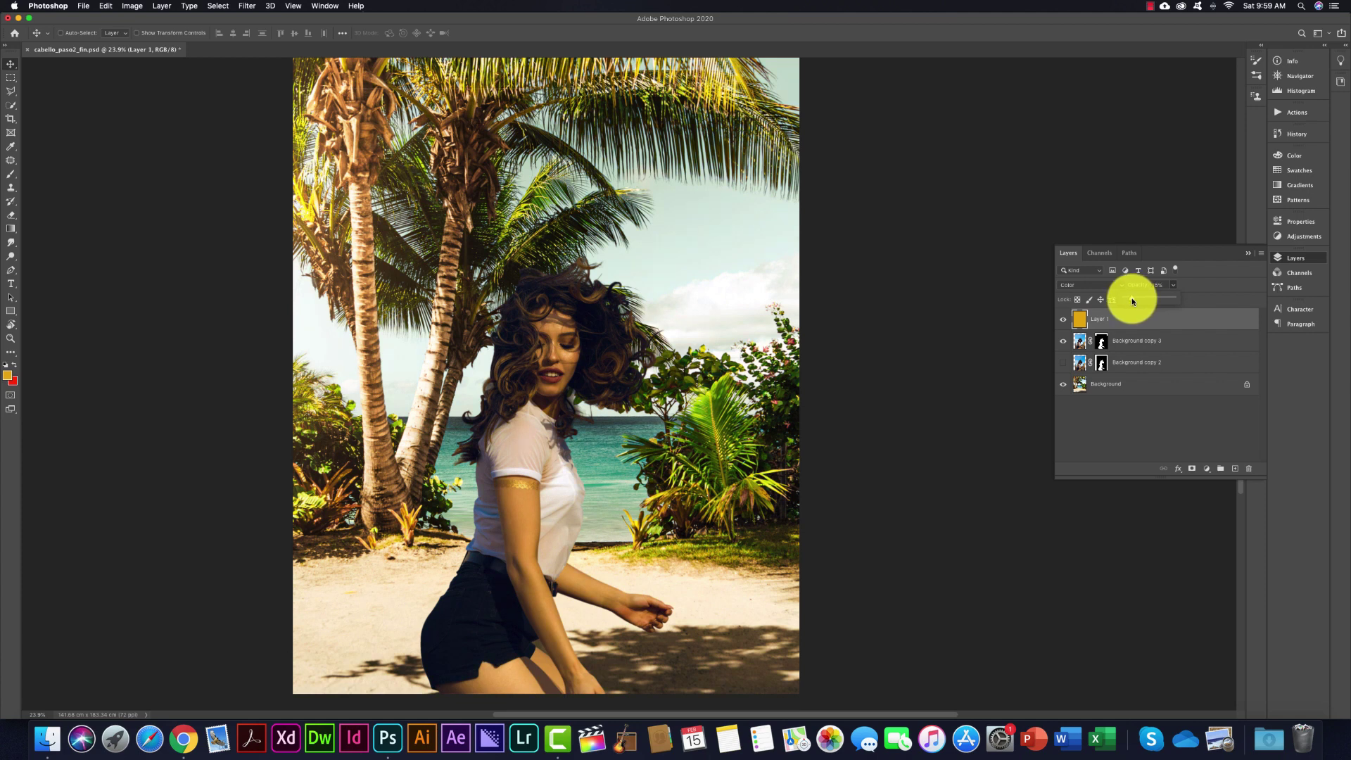
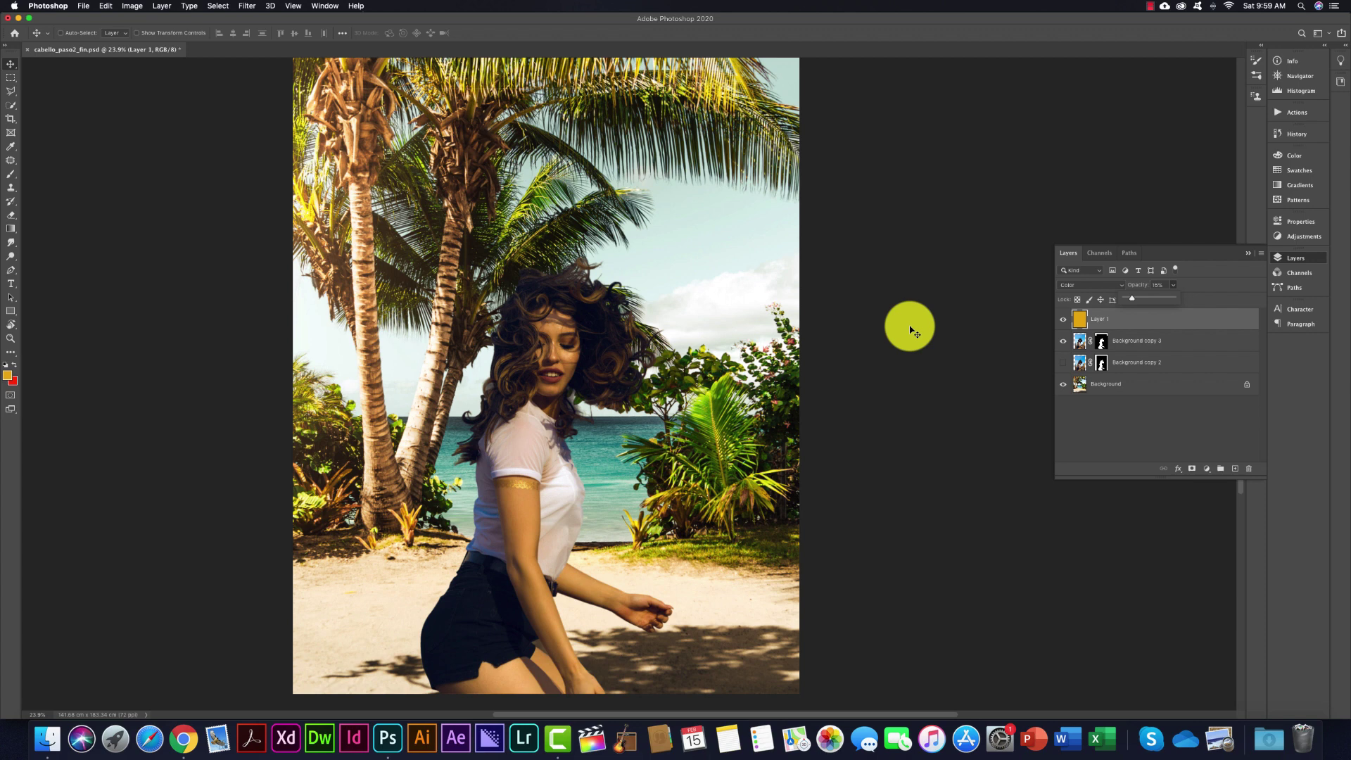
- Close the opacity popup and save the beach composite as cabello_pasos2_fin.psd
click(911, 330)
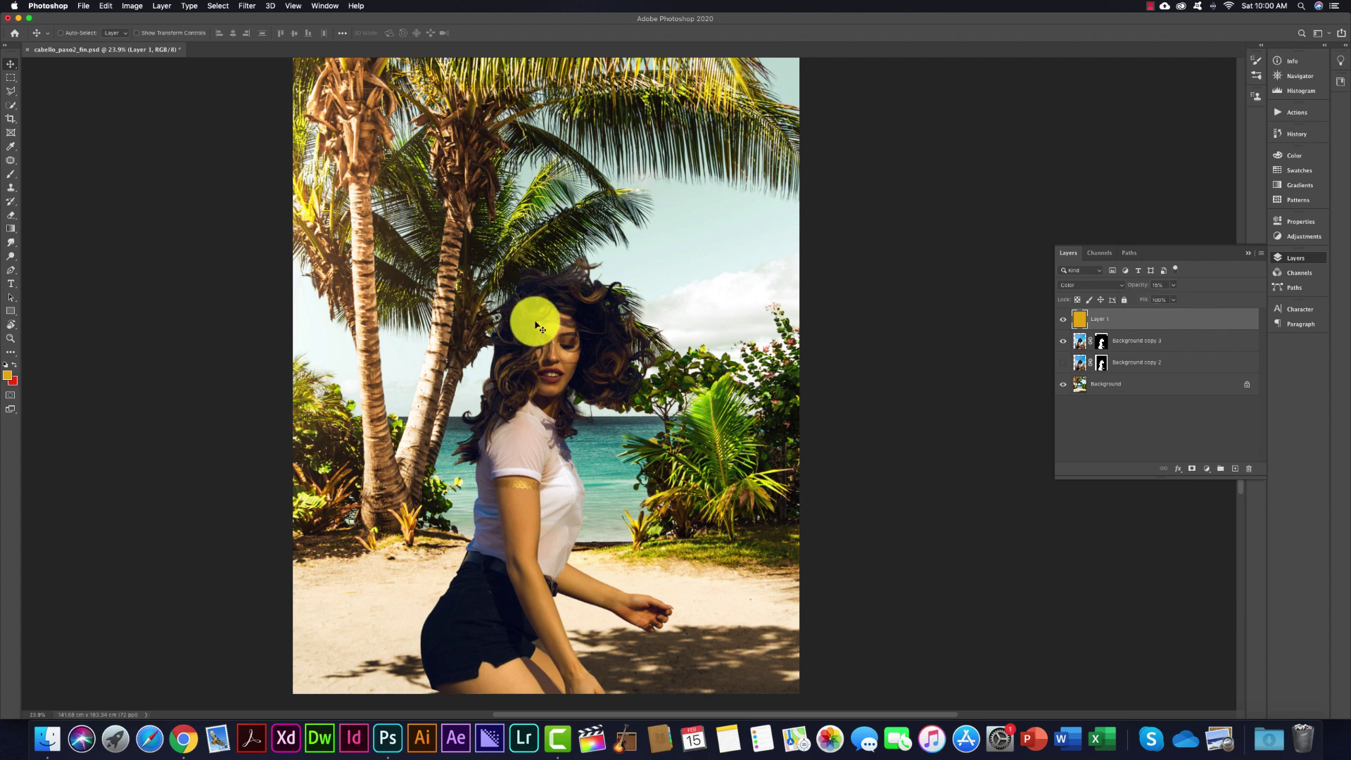
key(ctrl+s)
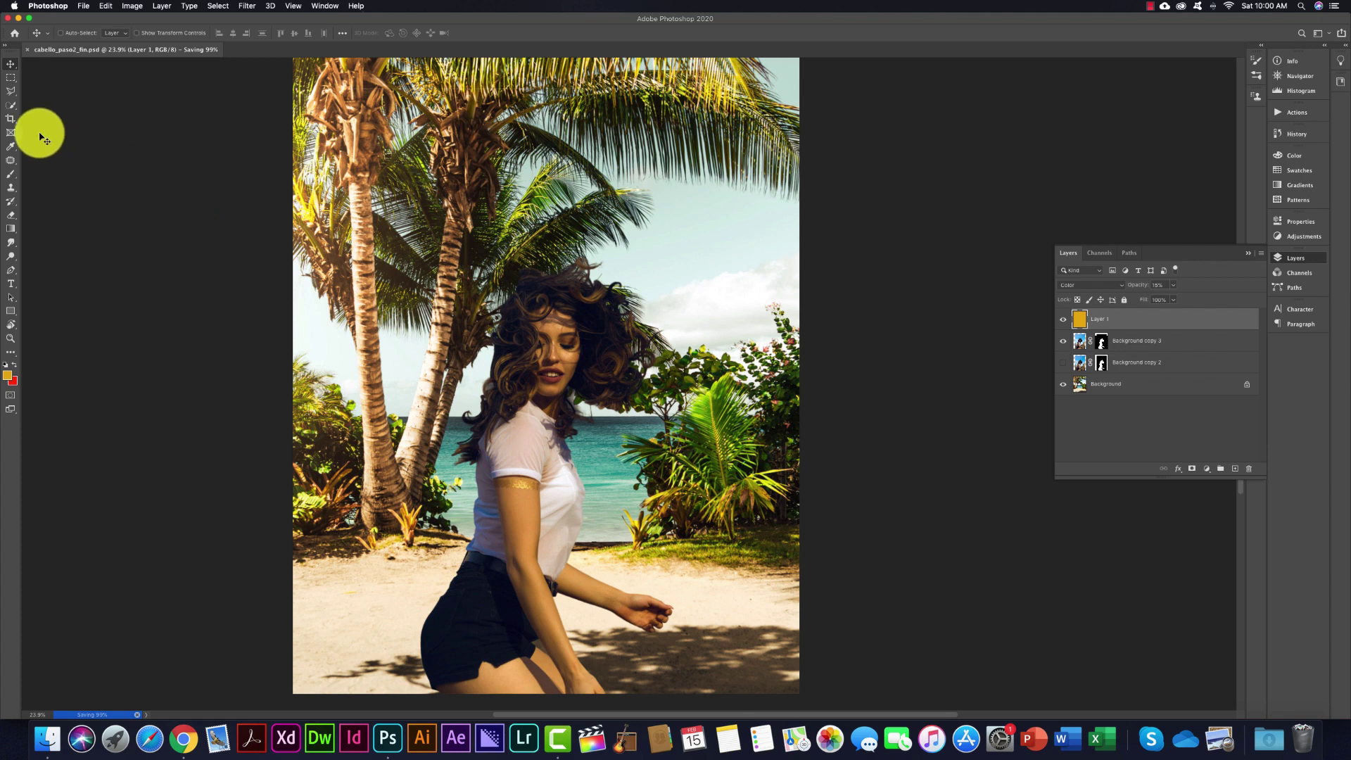
click(9, 110)
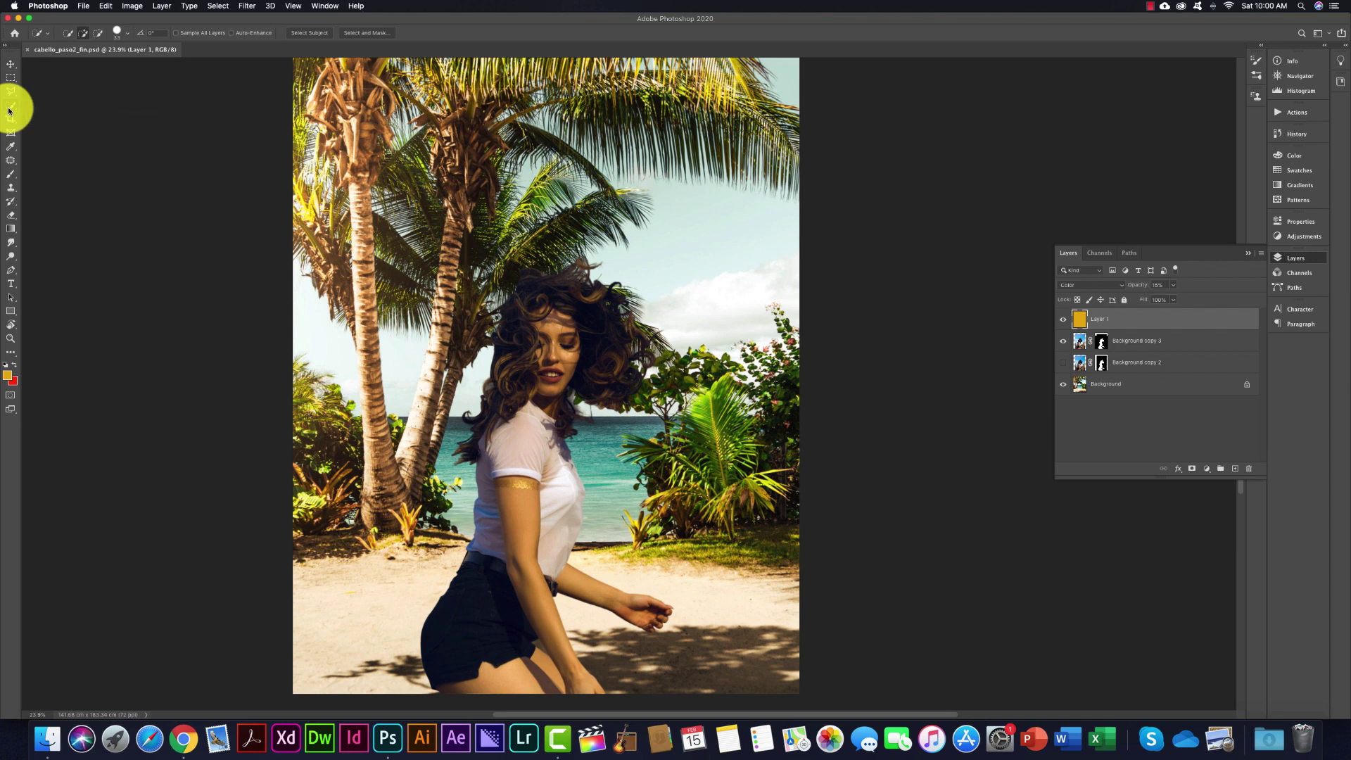
- Drag the woman's blue-sky JPG from Finder onto Photoshop's tab bar to open it
click(84, 6)
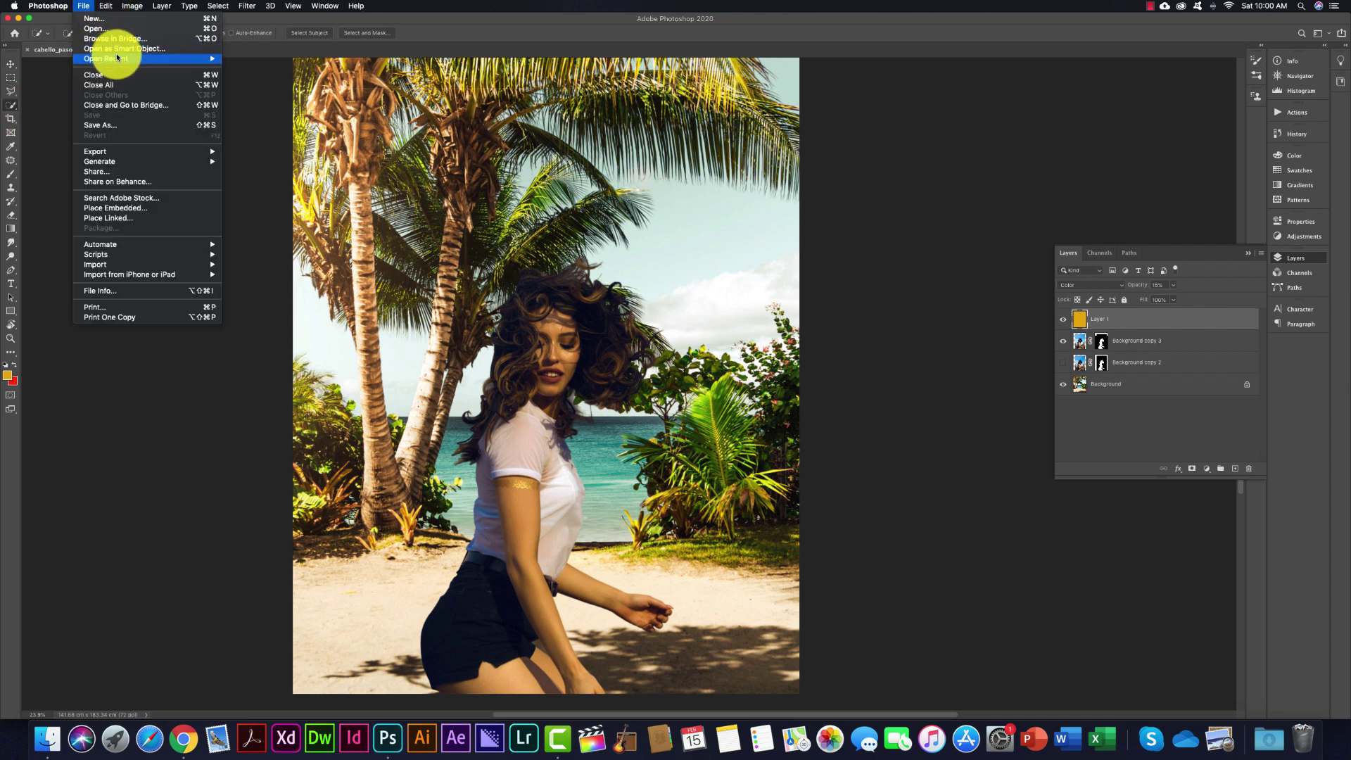
mouse_move(107, 58)
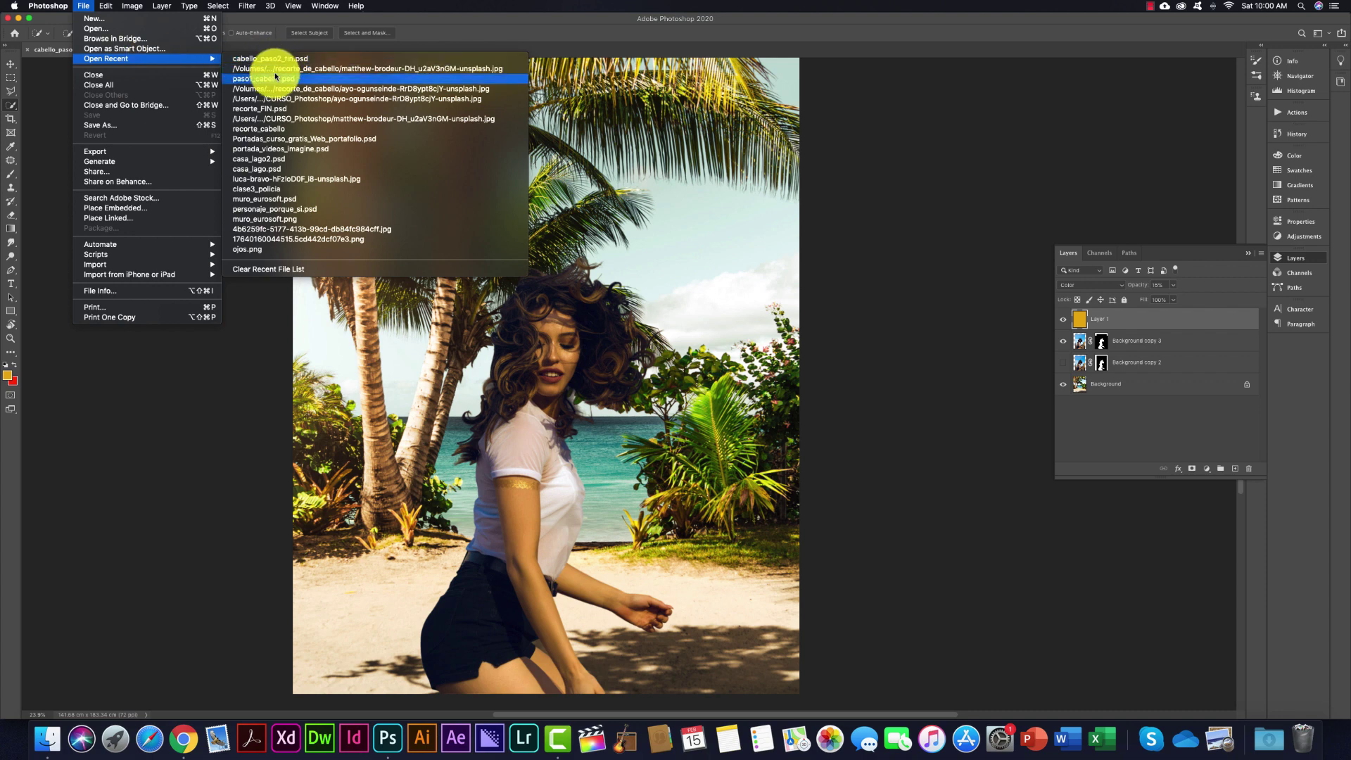
click(45, 166)
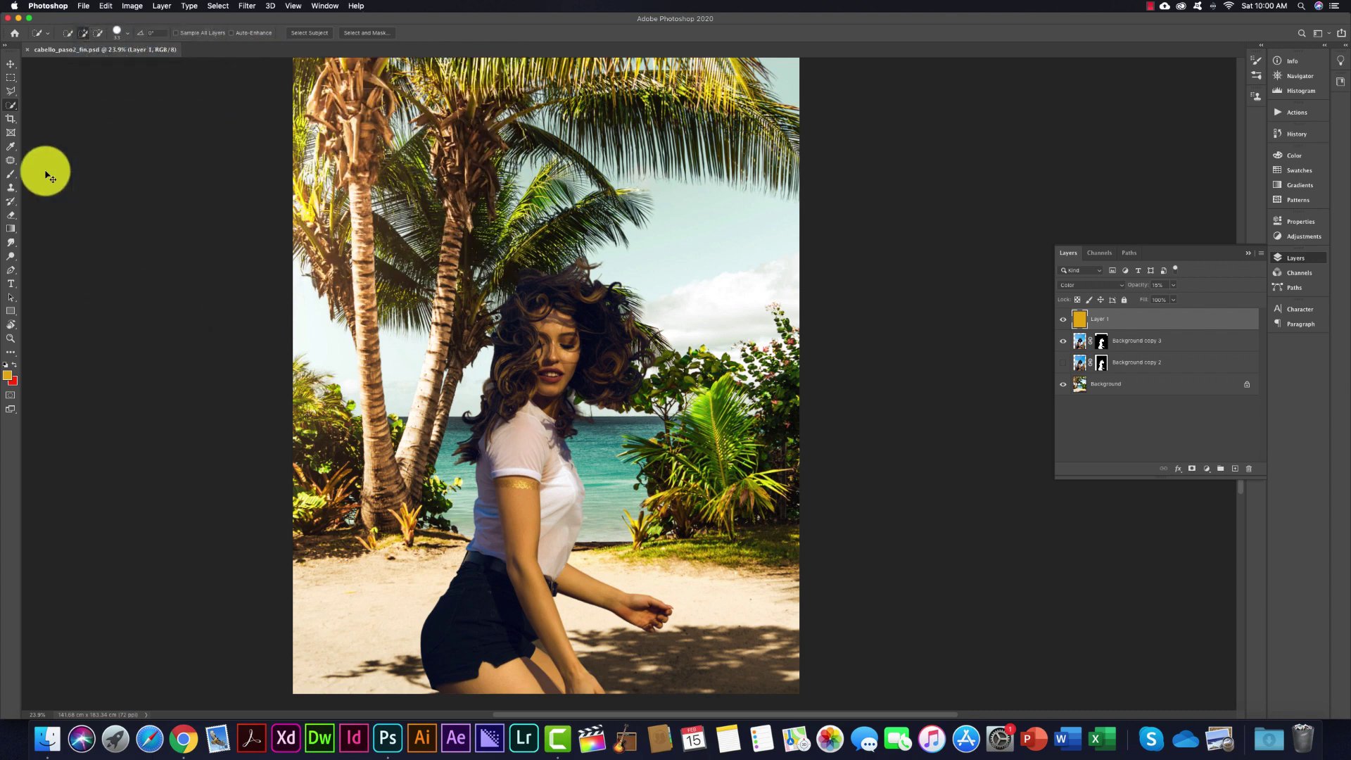
key(super+Tab)
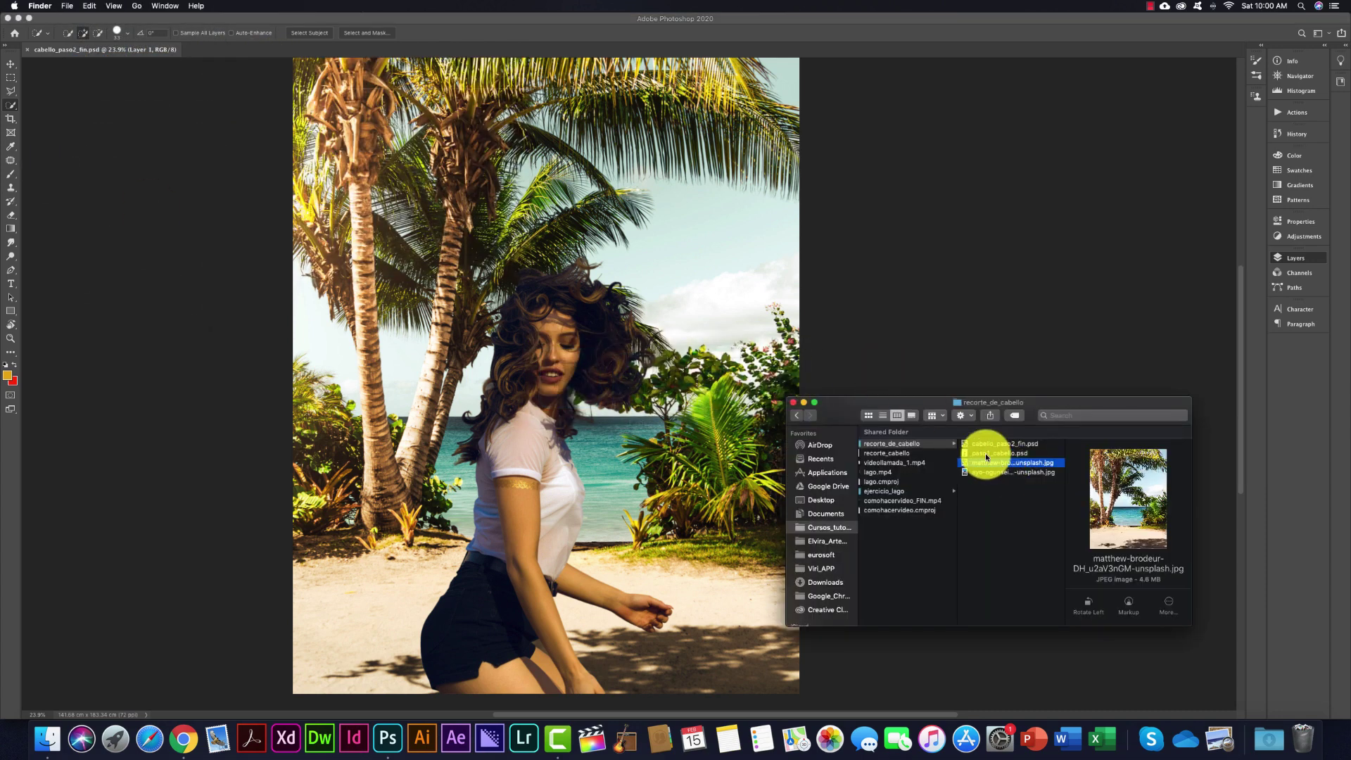
click(974, 472)
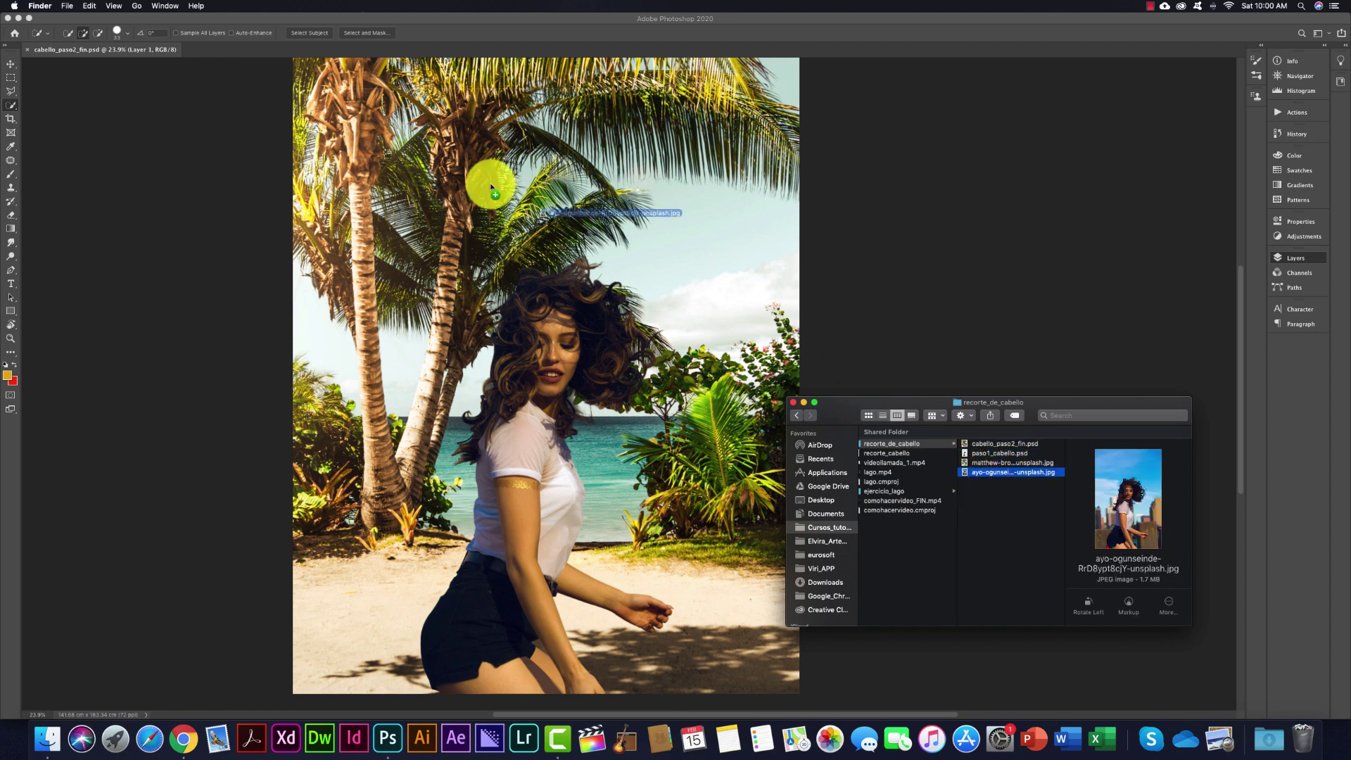
drag(971, 472, 236, 49)
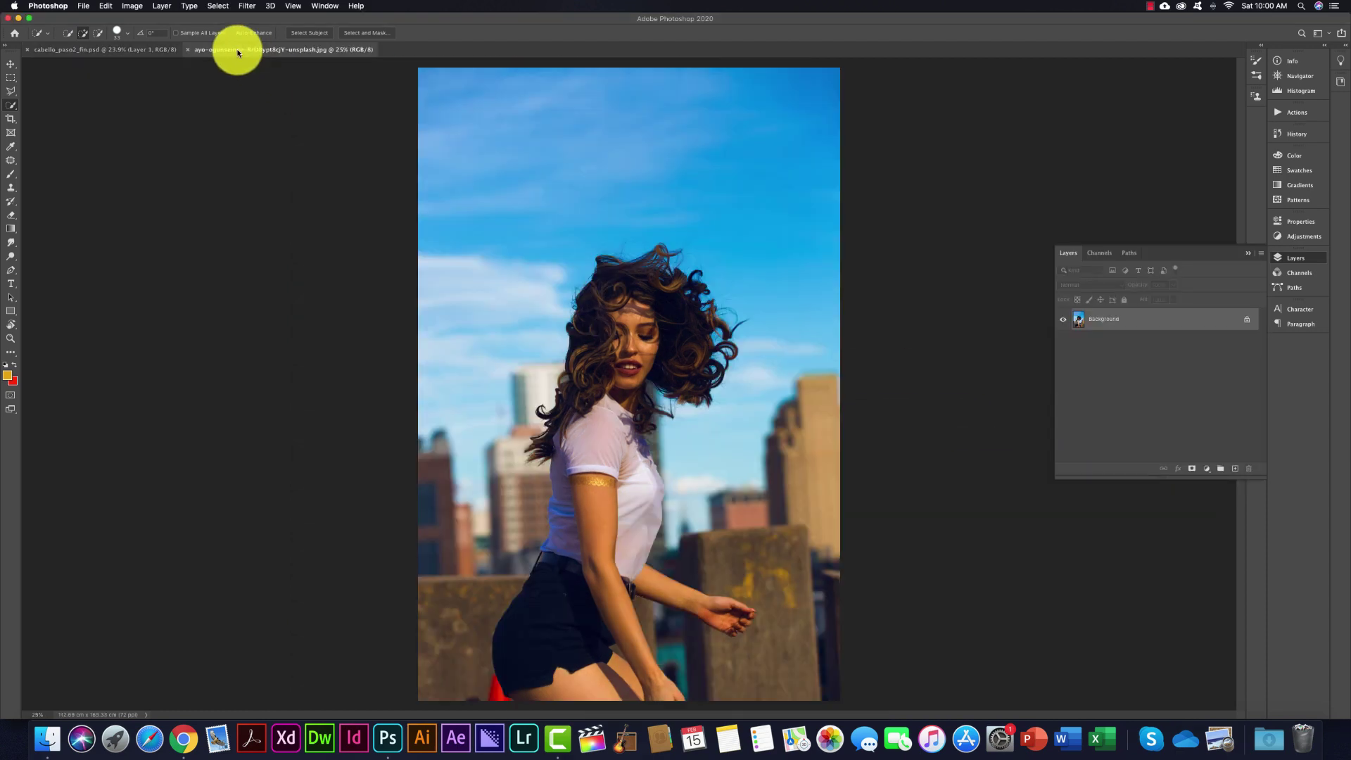
- Zoom into the curly hair and choose Background Eraser Tool from the Eraser flyout
key(z)
drag(552, 256, 577, 283)
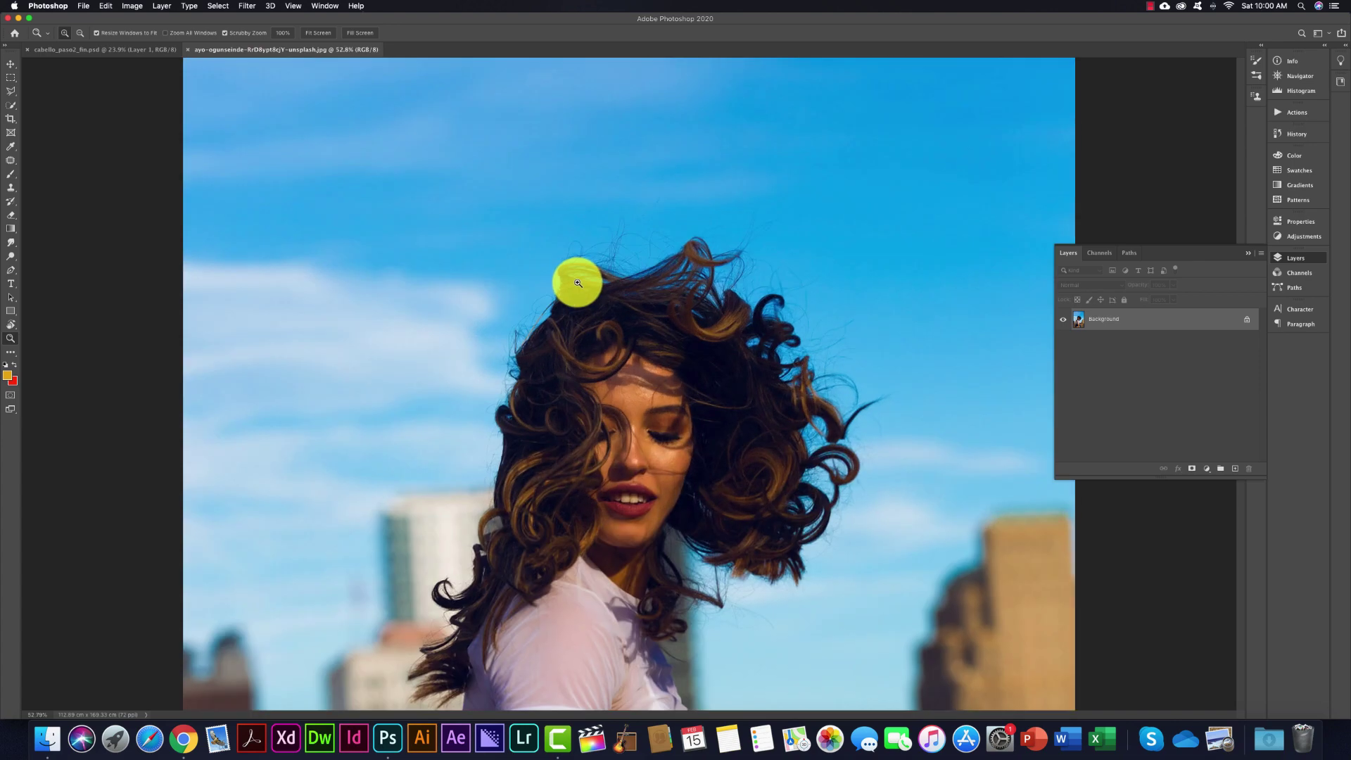
scroll(577, 282, down, 3)
key(v)
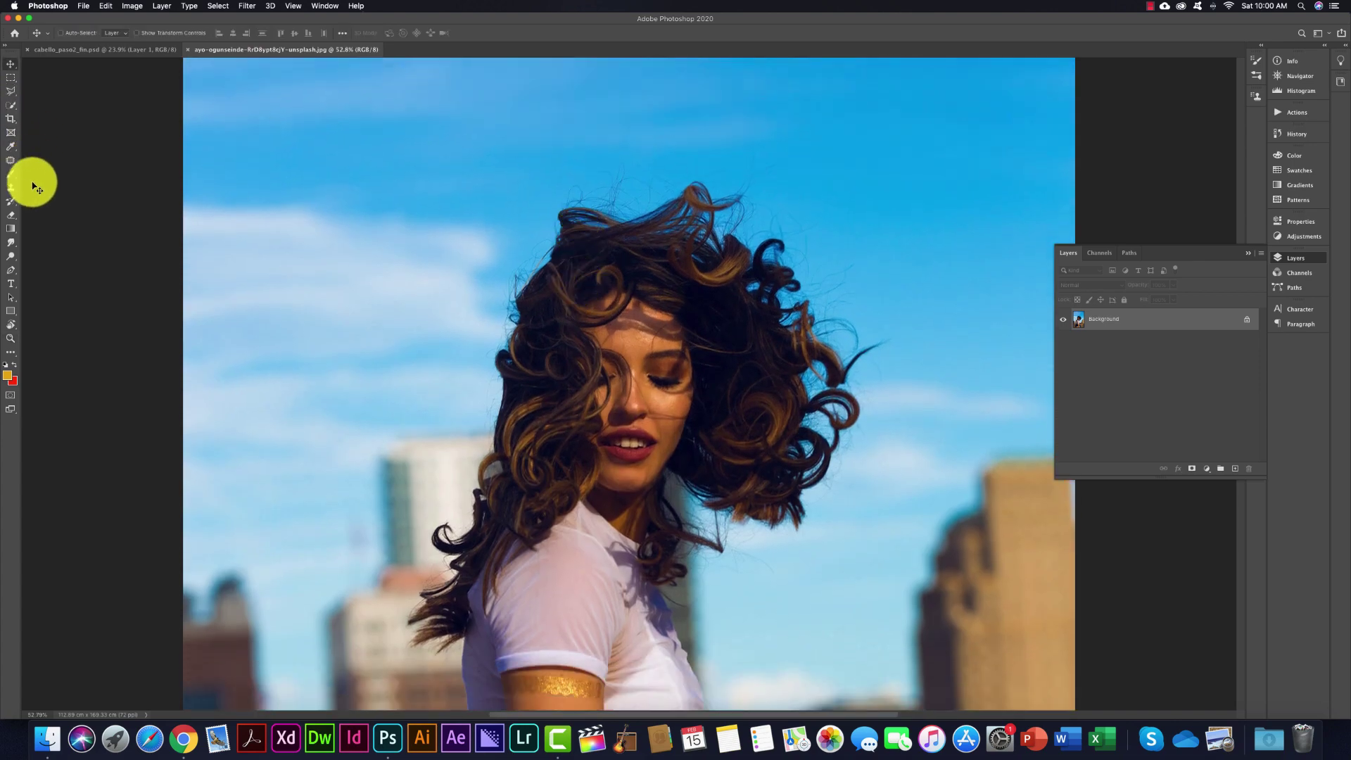
click(13, 218)
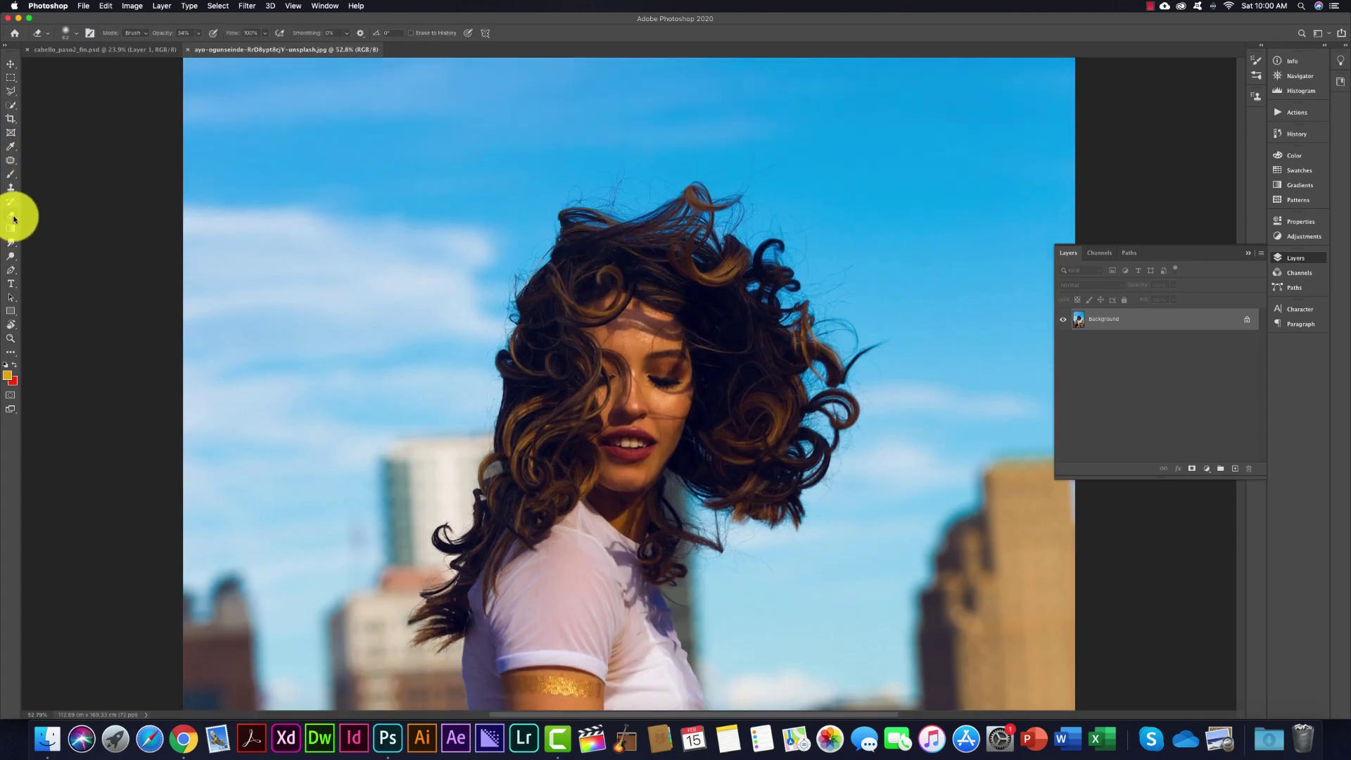
right_click(14, 218)
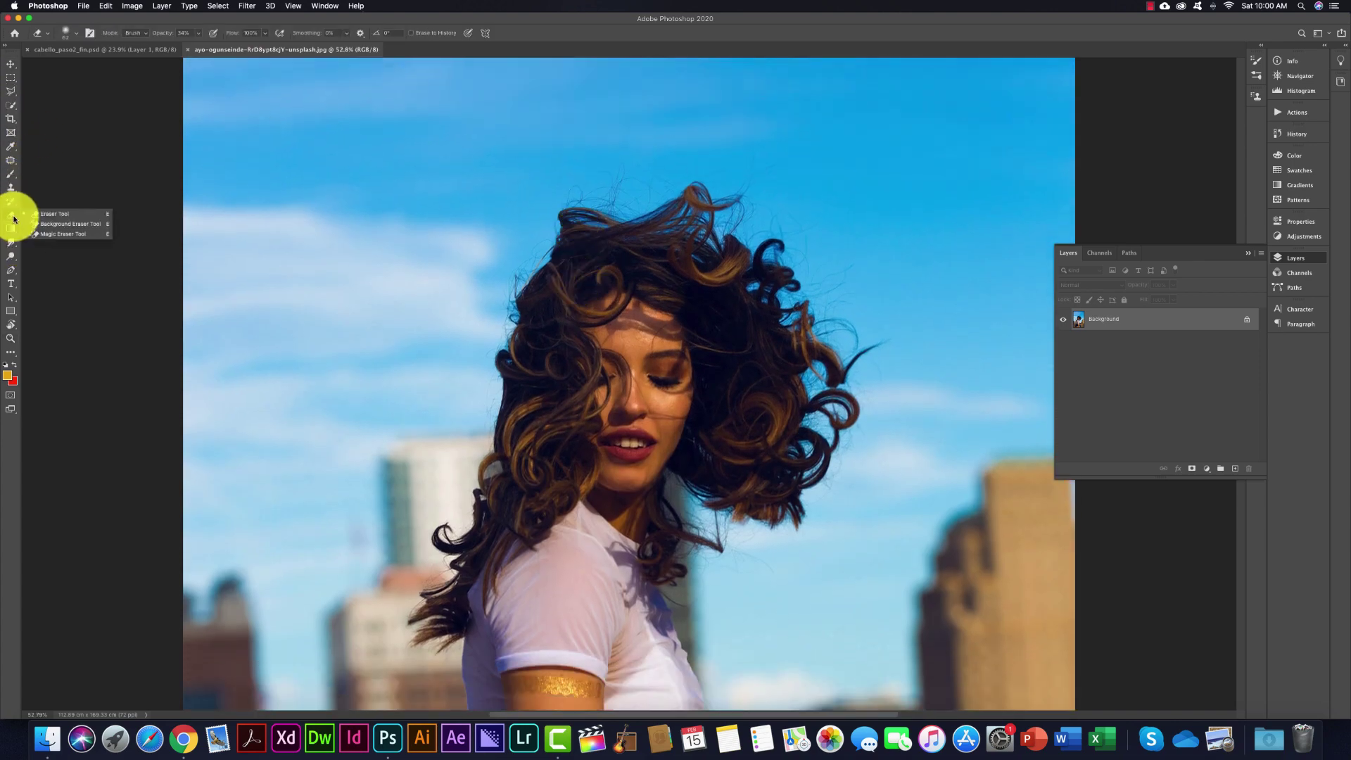
click(52, 225)
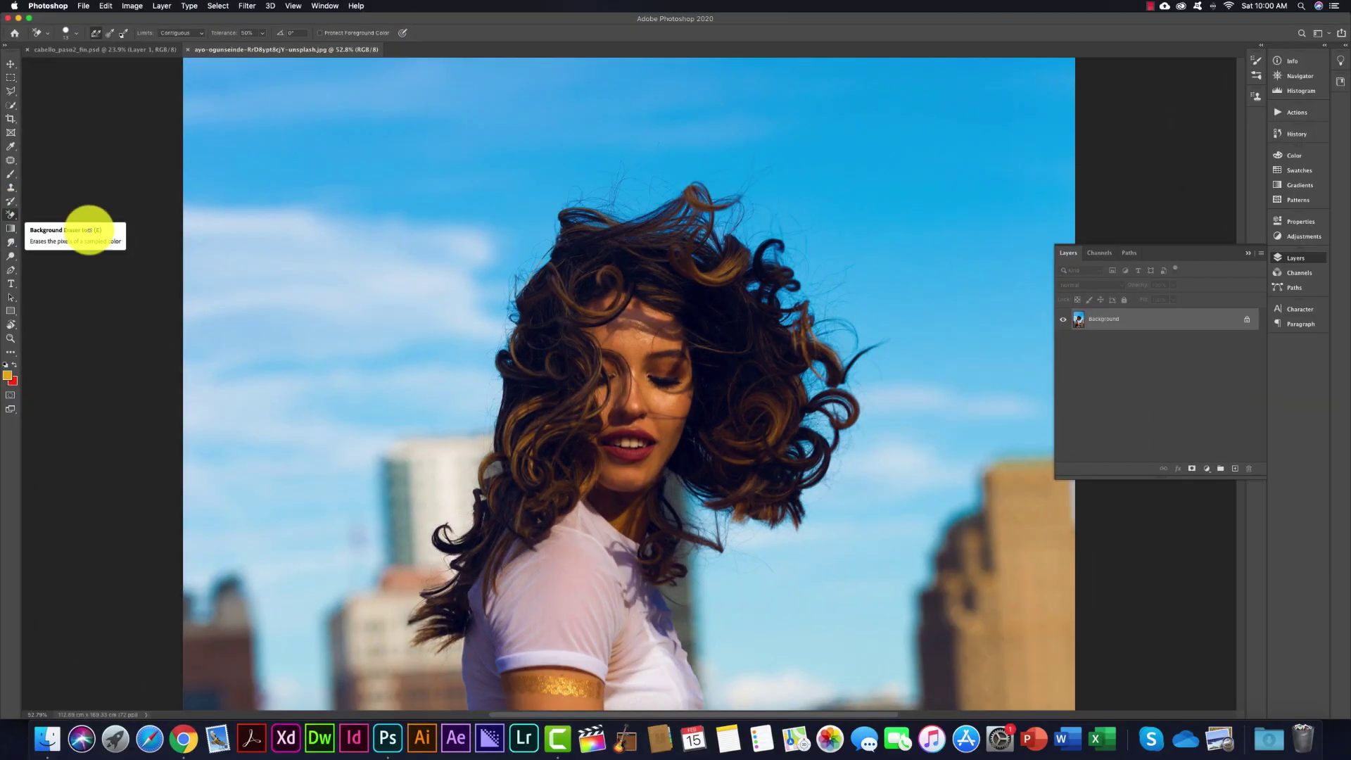
- Duplicate Background as Background copy, delete the empty Layer 1, and set Sampling to Once
click(1233, 470)
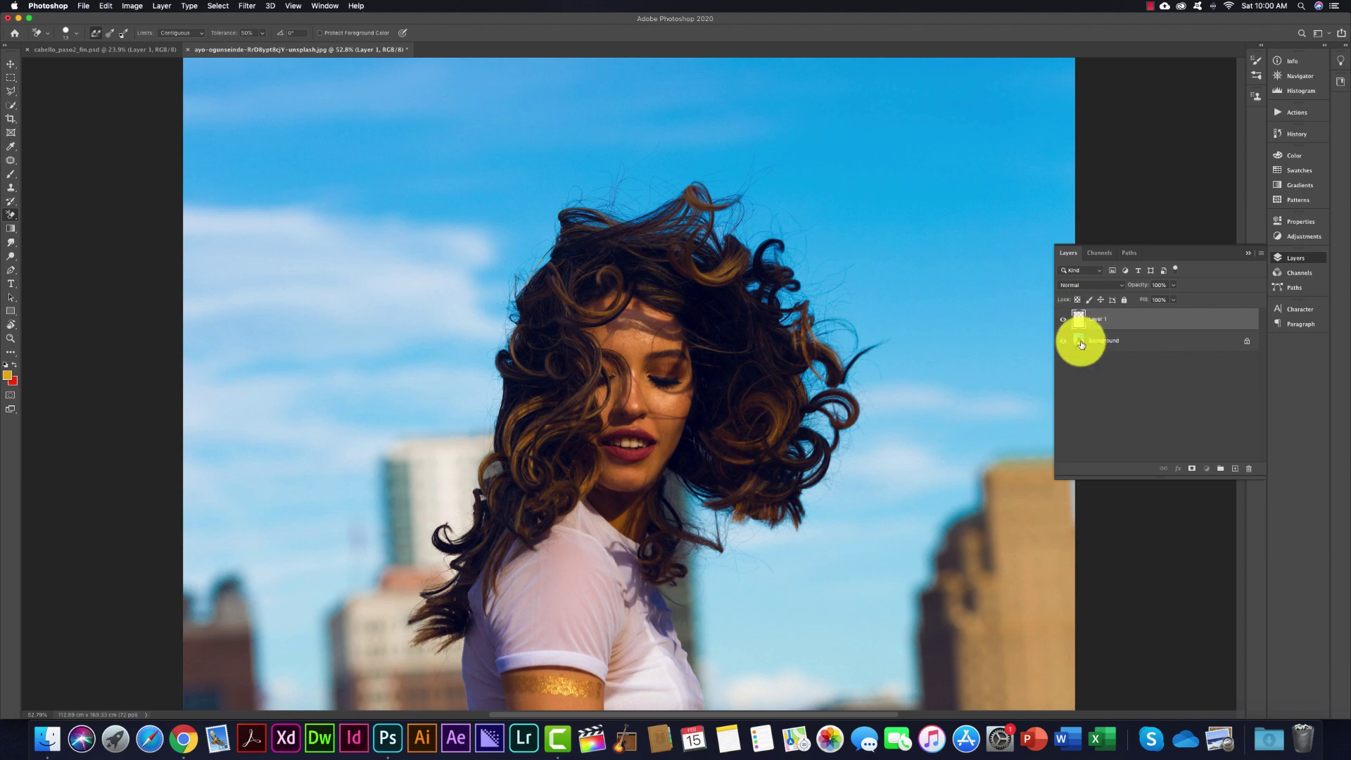
drag(1082, 344, 1234, 469)
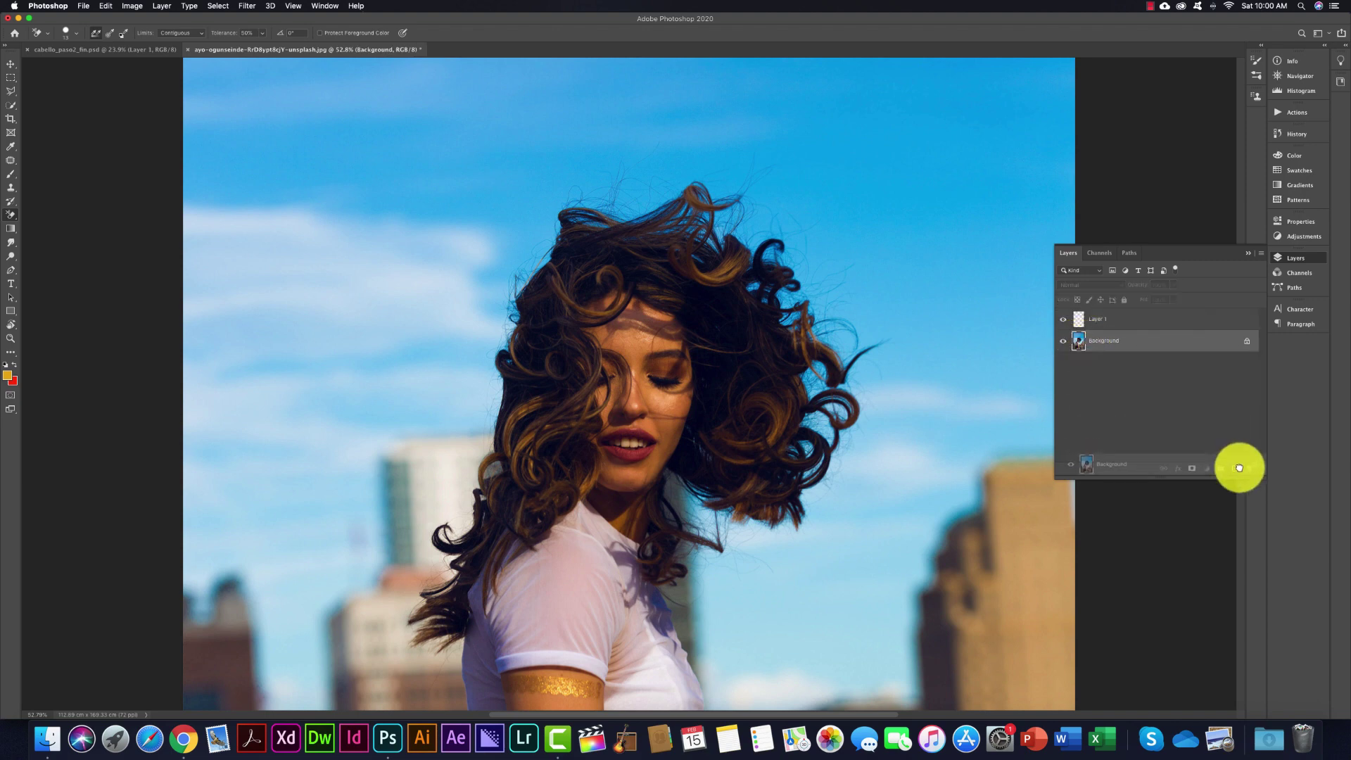
double_click(1079, 319)
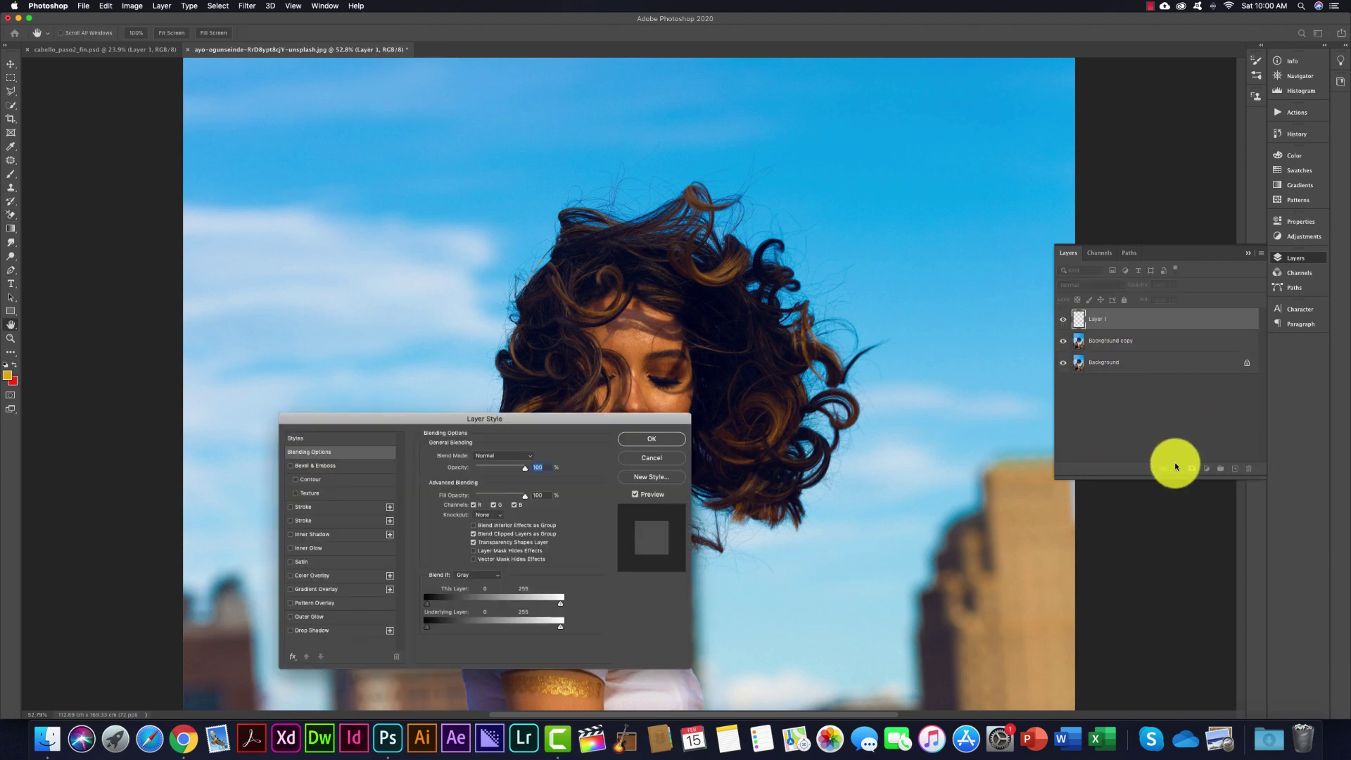
key(Escape)
drag(1084, 319, 1248, 469)
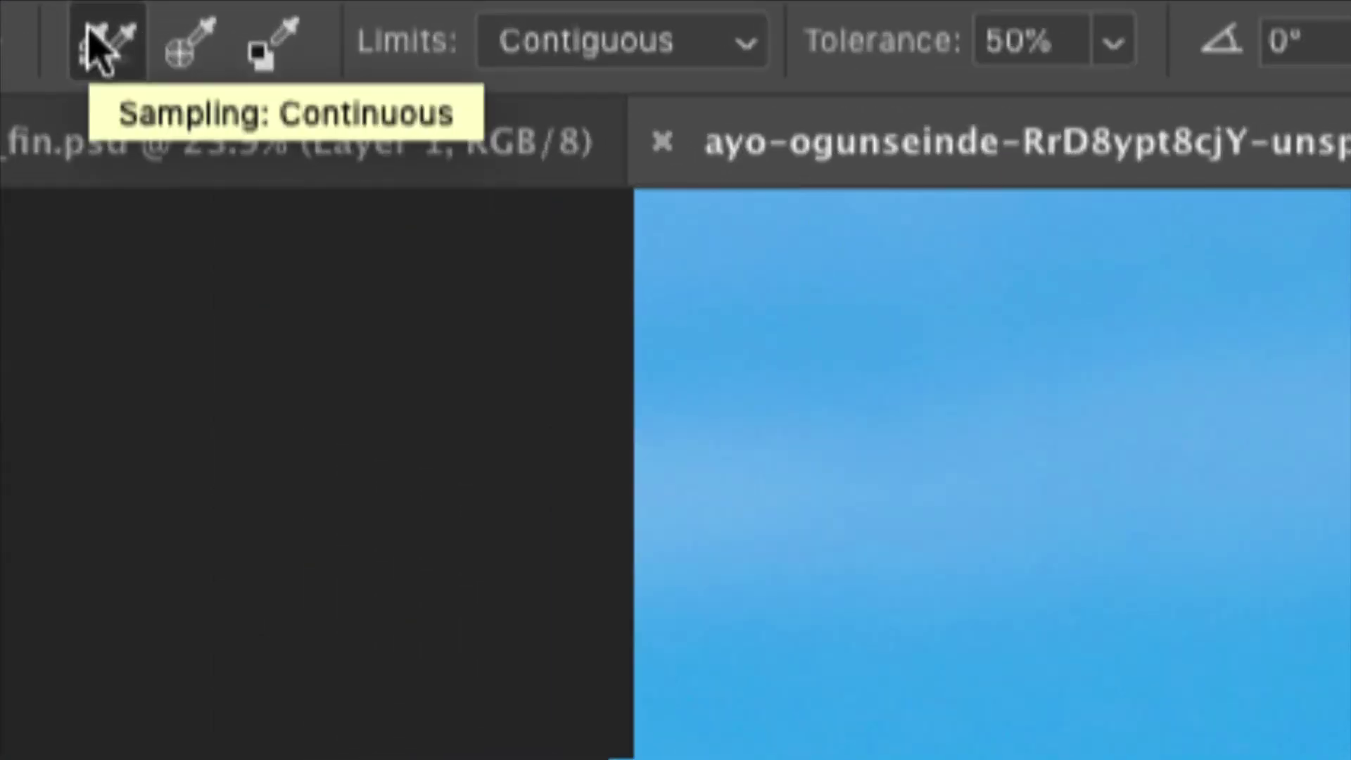
click(172, 46)
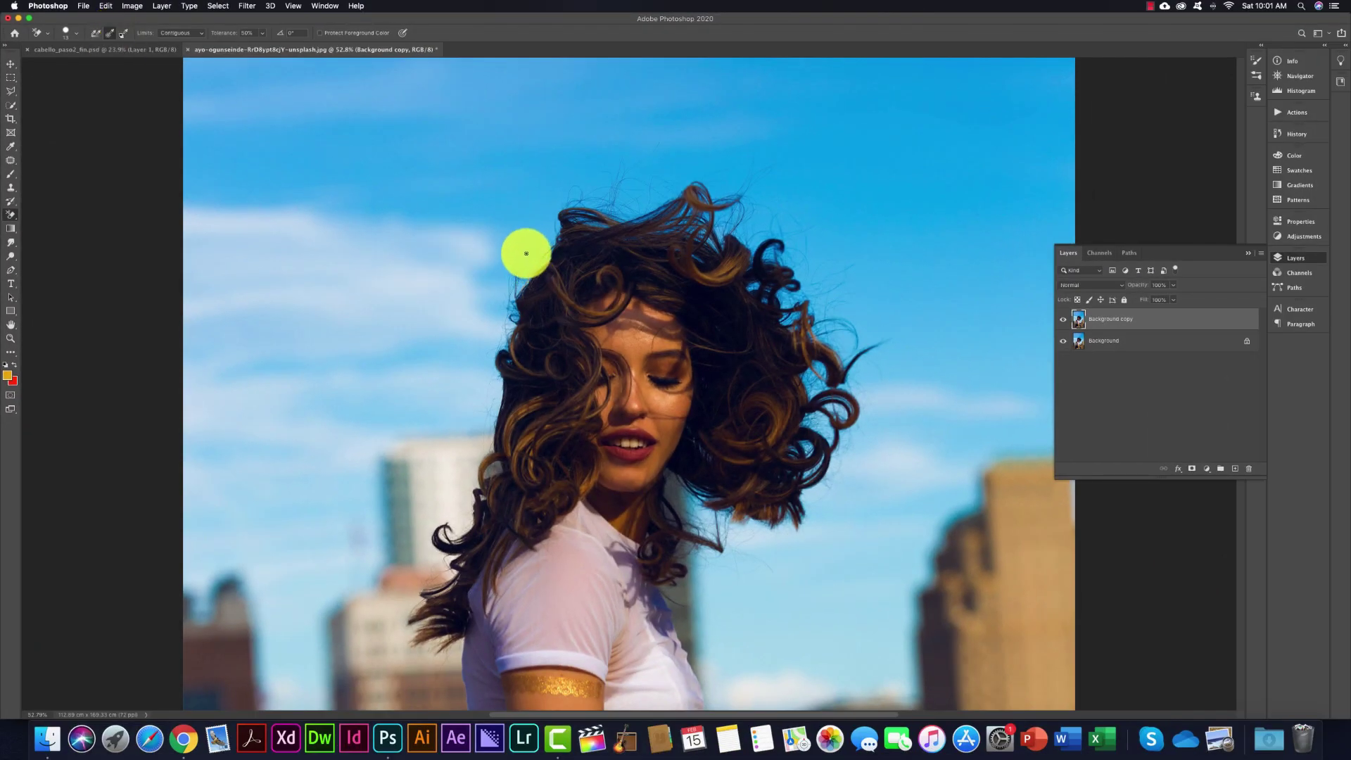
- Set the eraser brush size to 55 px and sample the sky blue beside the hair
click(70, 33)
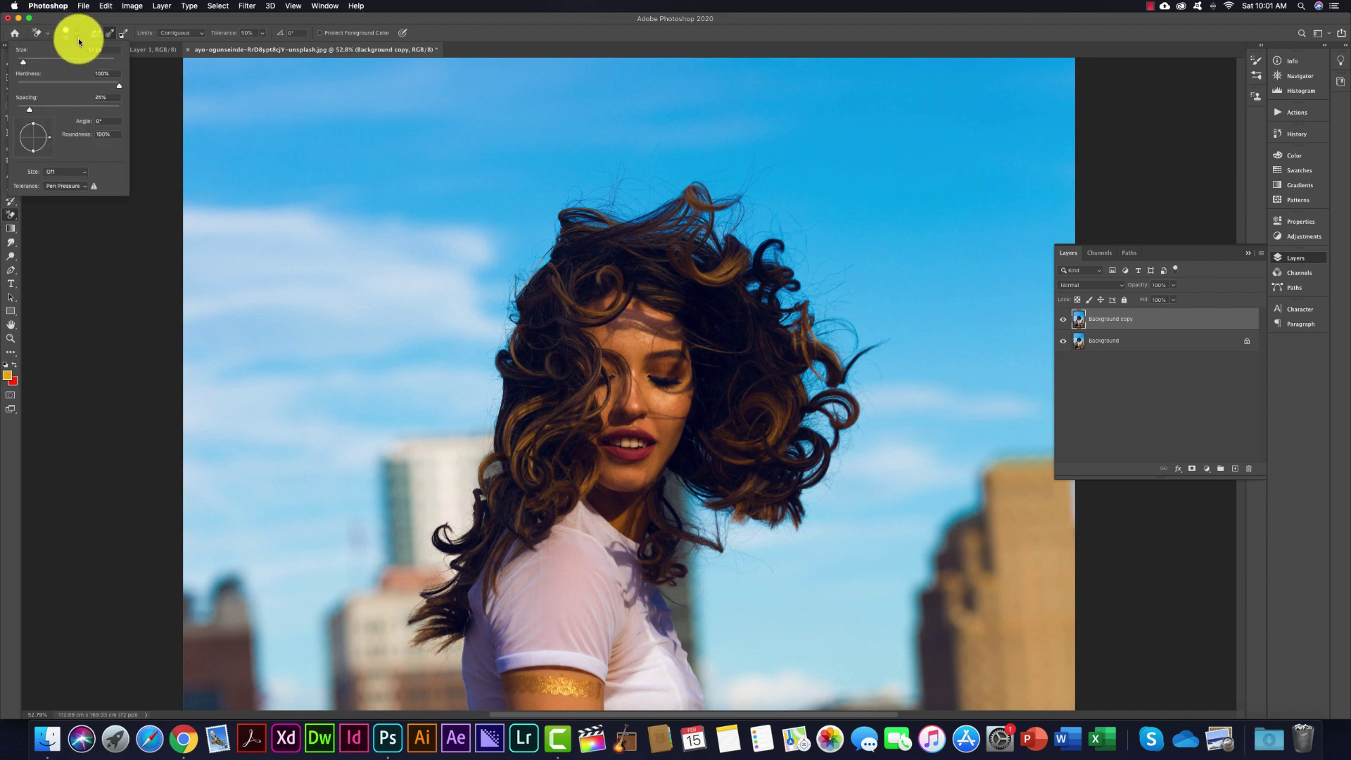
drag(37, 60, 63, 67)
alt+click(523, 242)
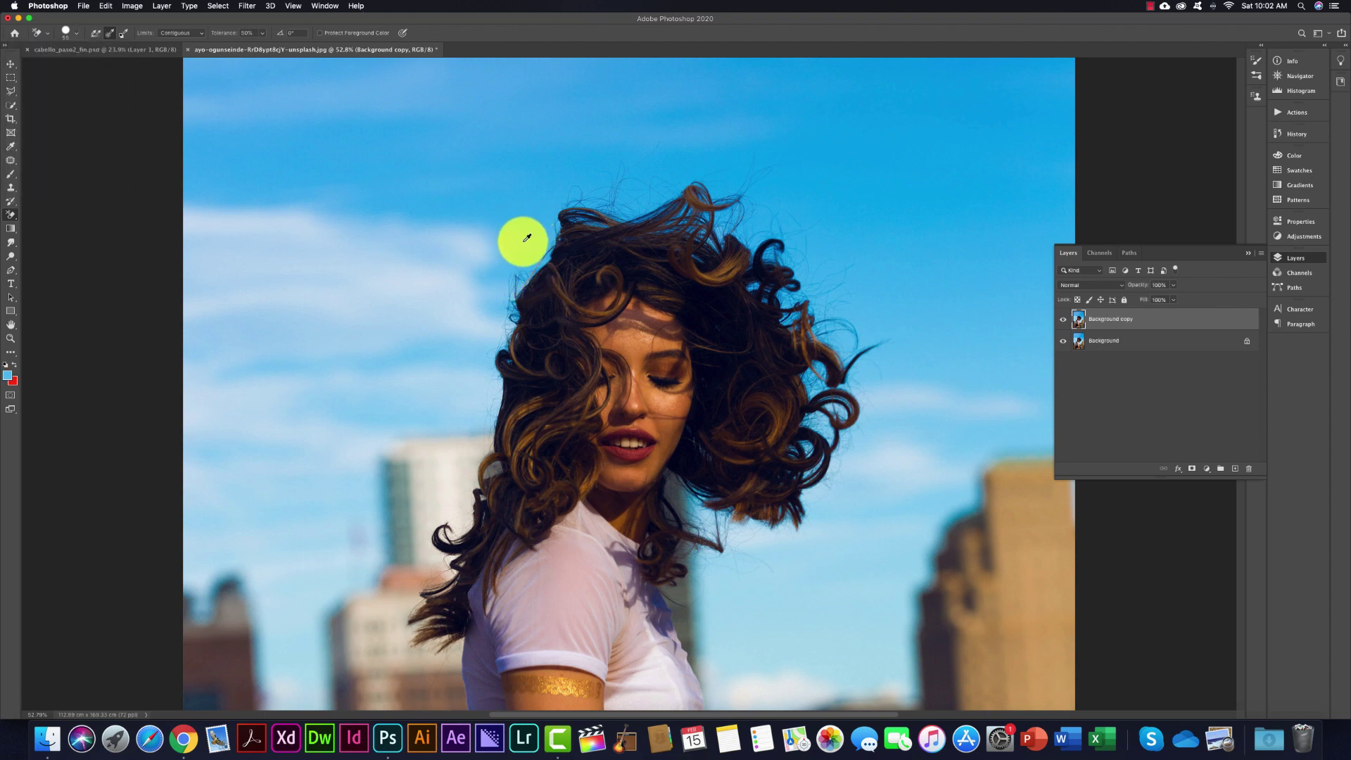
alt+click(527, 238)
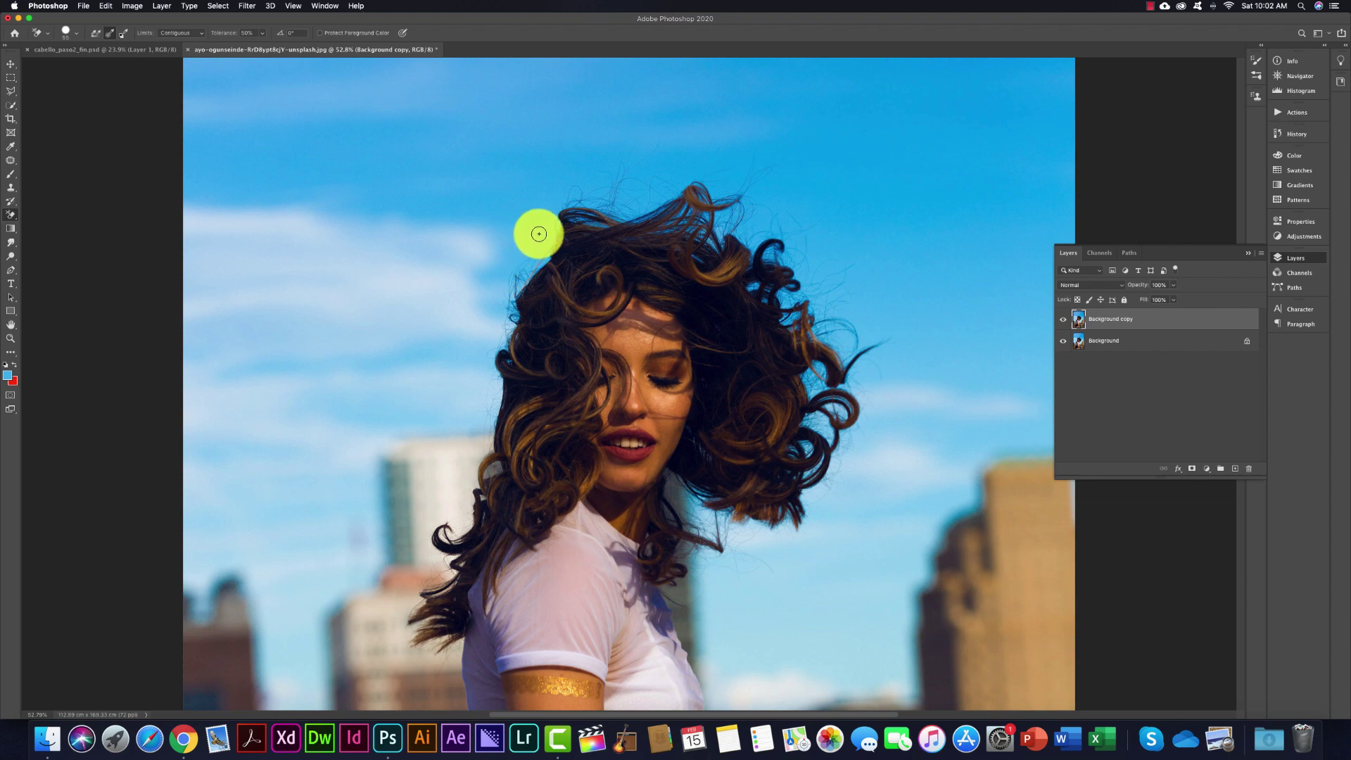
- Adjust the eraser Tolerance slider, trying 13% and 1% before settling at 28%
click(260, 35)
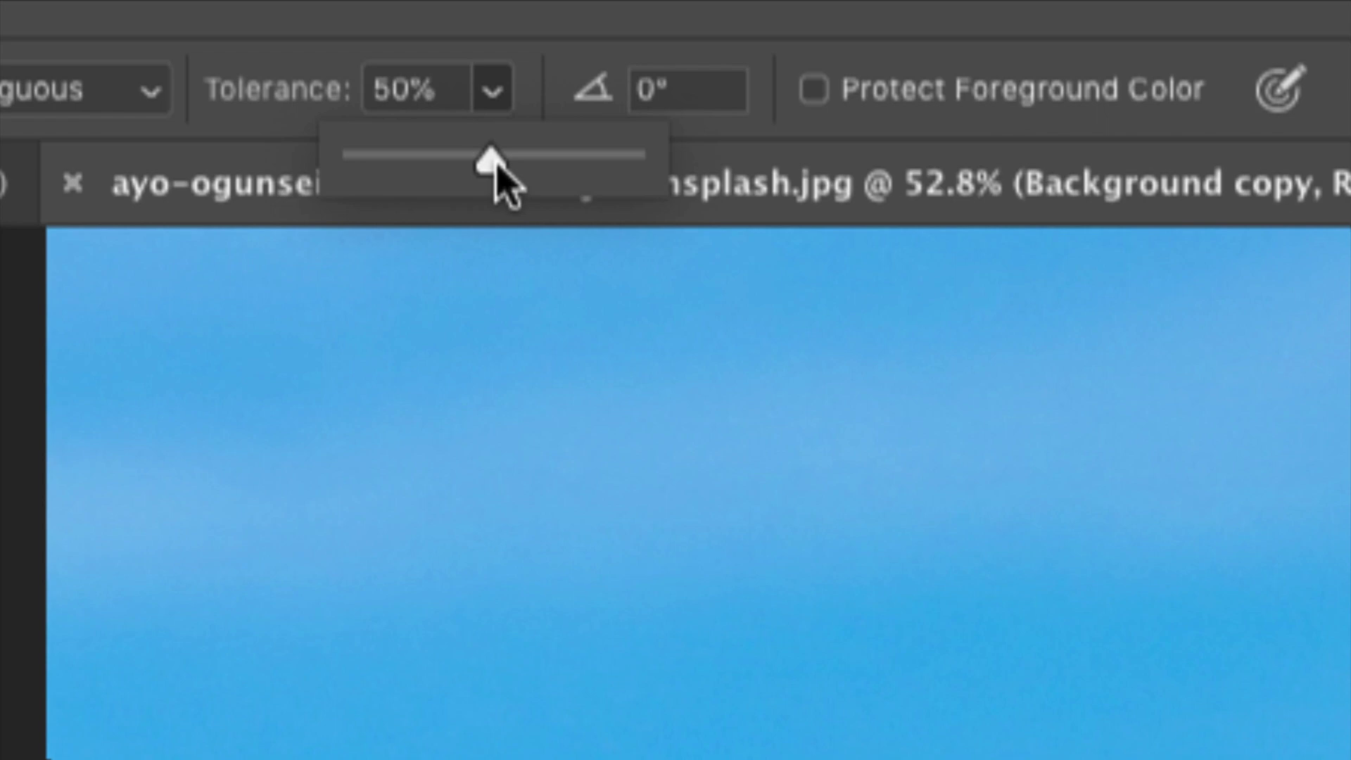
drag(494, 164, 392, 165)
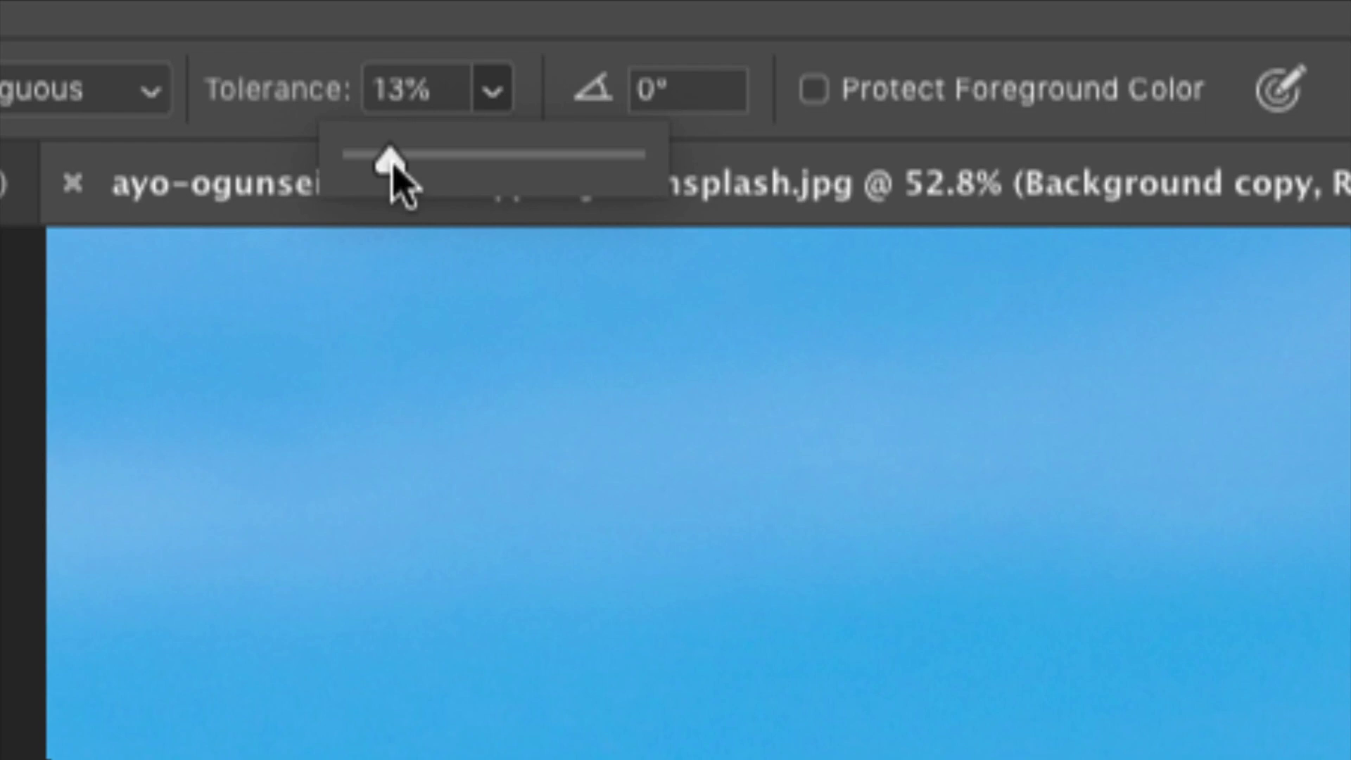
drag(392, 167, 337, 168)
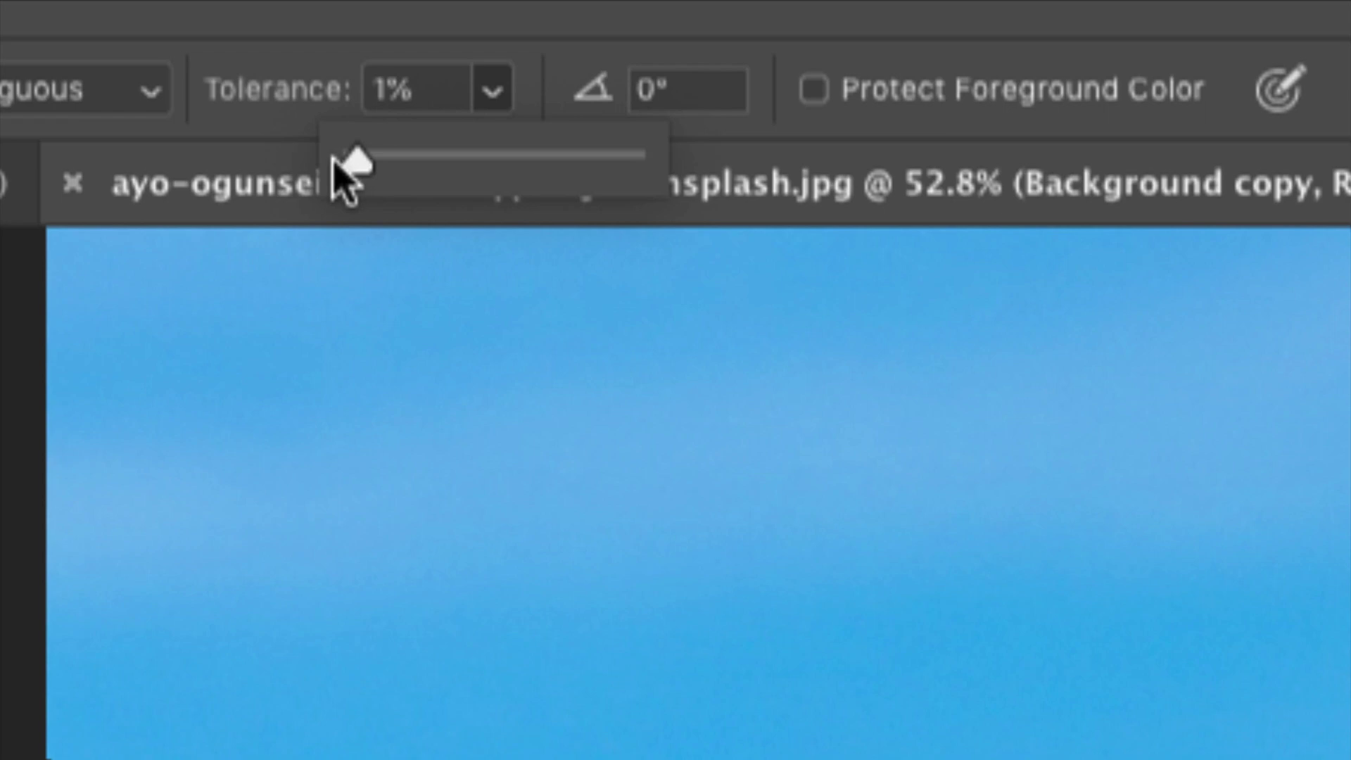
drag(354, 163, 453, 170)
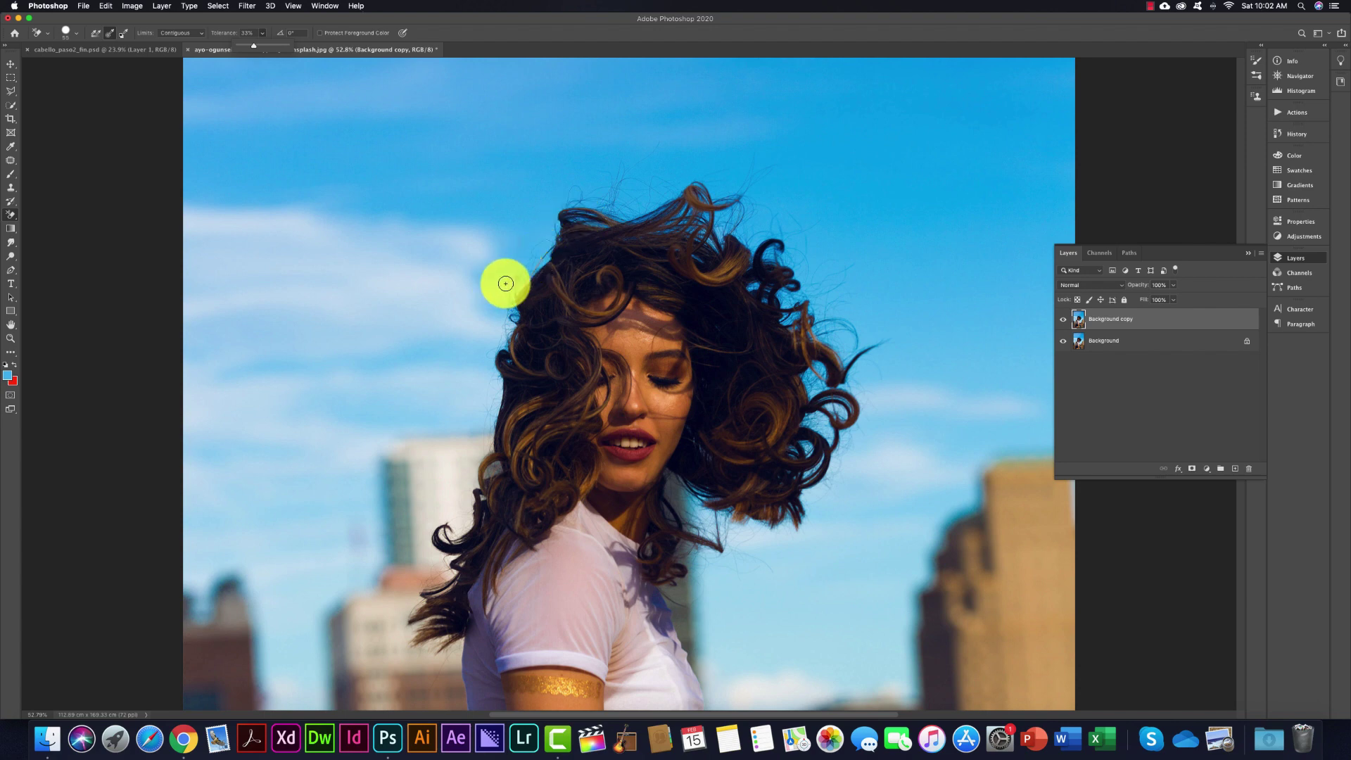
- Paint Background Eraser strokes over the sky at the hair's upper-left and right curls
click(533, 231)
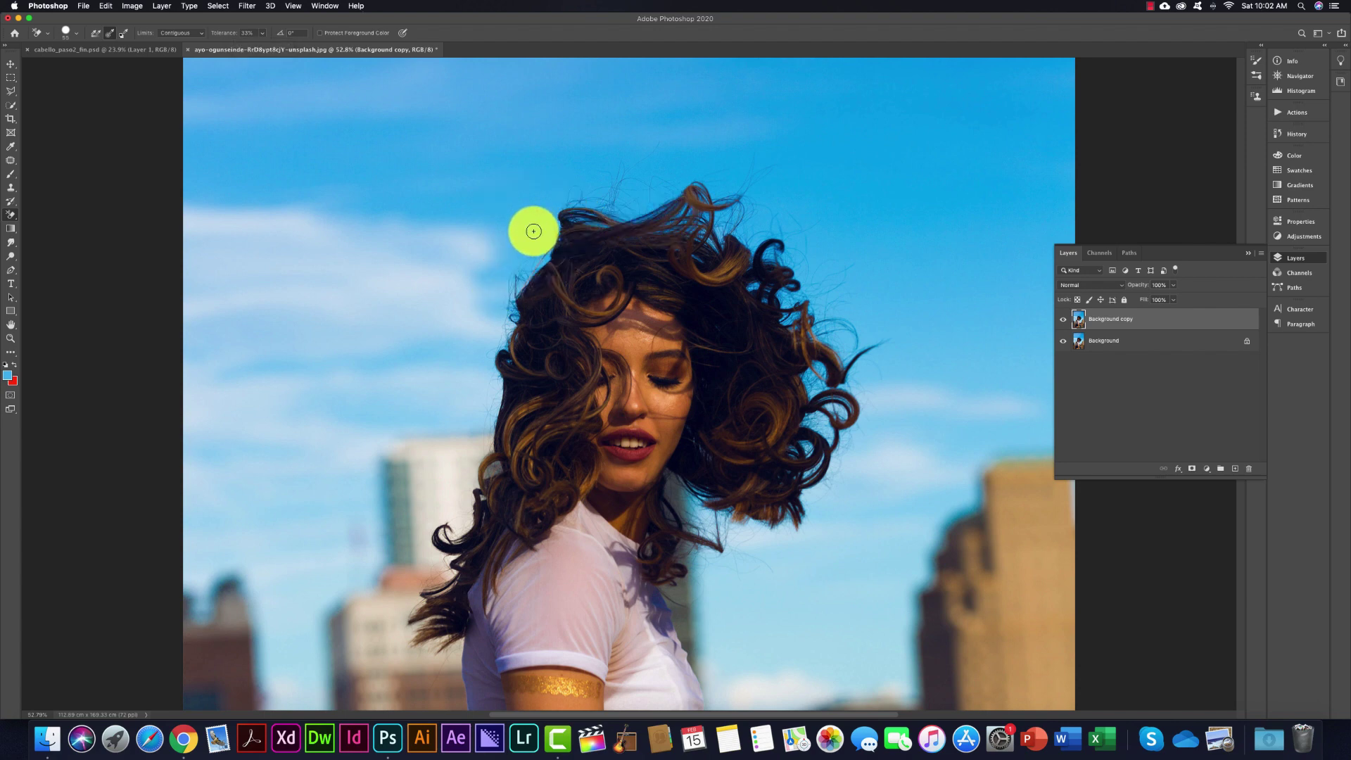
drag(564, 232, 586, 228)
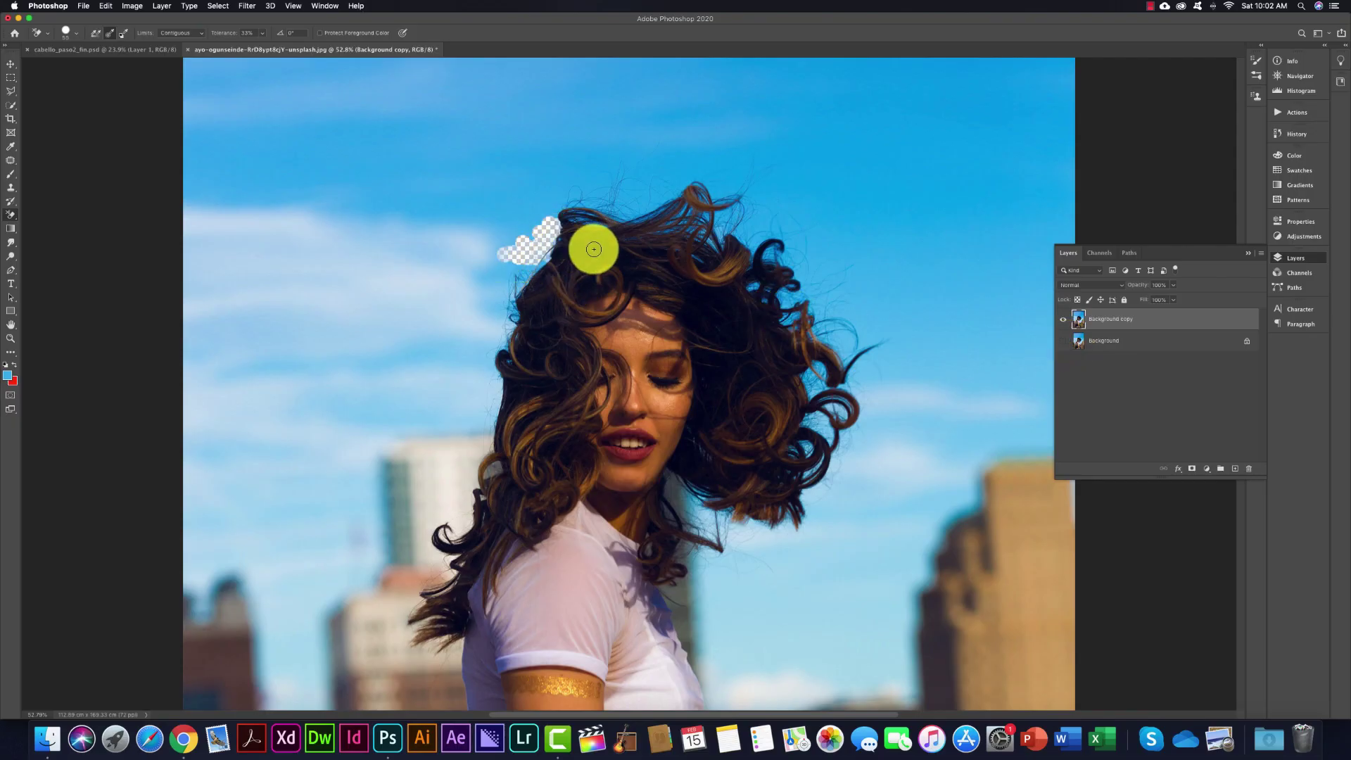
mouse_move(567, 265)
mouse_down()
mouse_move(492, 316)
mouse_move(573, 205)
mouse_move(652, 205)
mouse_move(558, 205)
mouse_move(530, 157)
mouse_move(808, 260)
mouse_move(669, 157)
mouse_move(593, 220)
mouse_move(655, 224)
mouse_move(698, 256)
mouse_up()
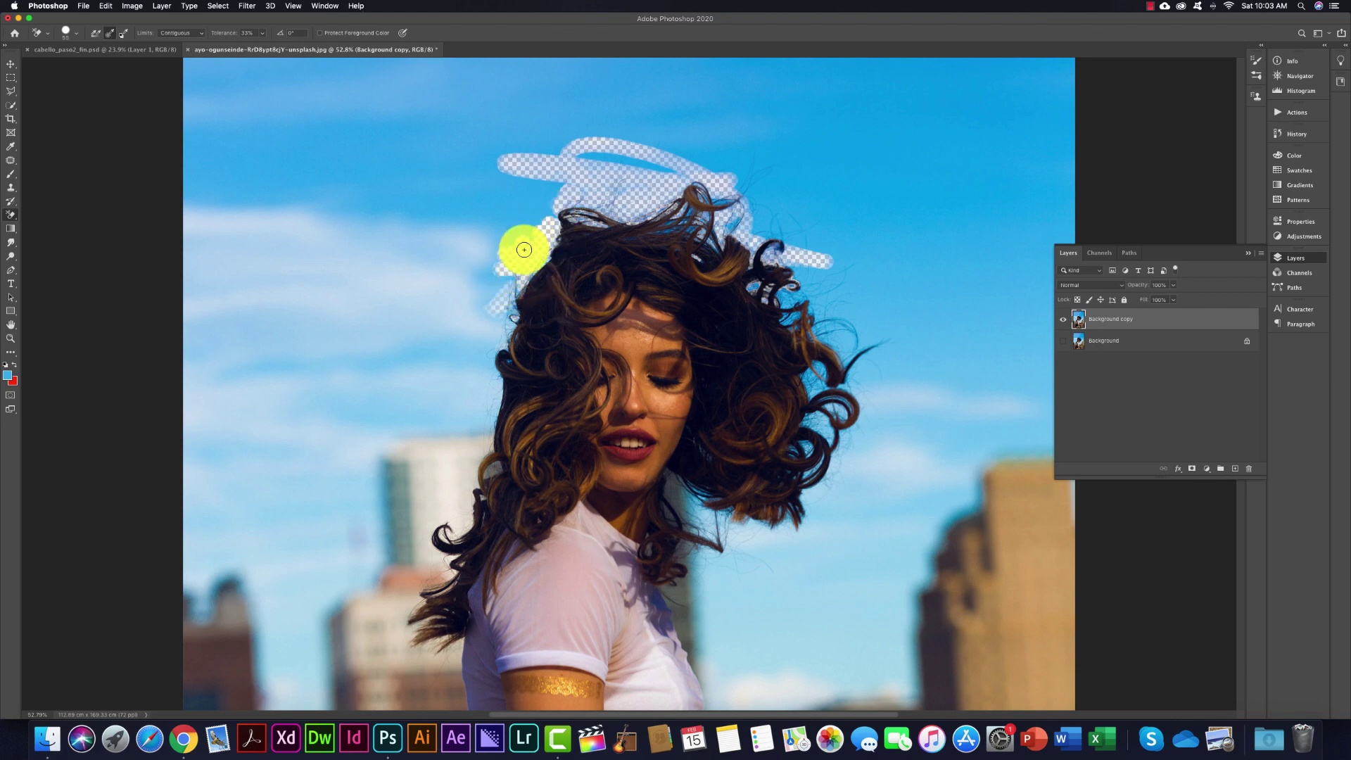
mouse_move(540, 251)
mouse_down()
mouse_move(558, 262)
mouse_move(572, 218)
mouse_up()
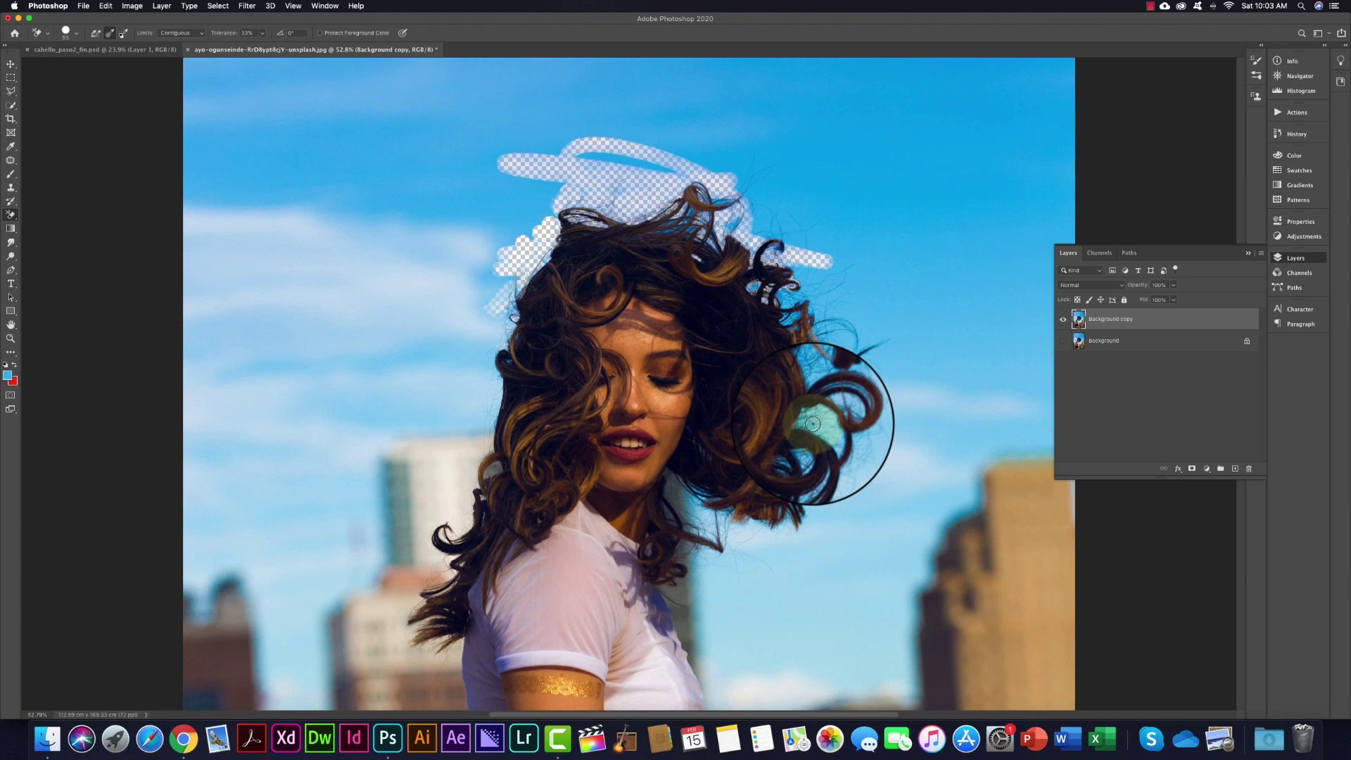
drag(812, 424, 829, 410)
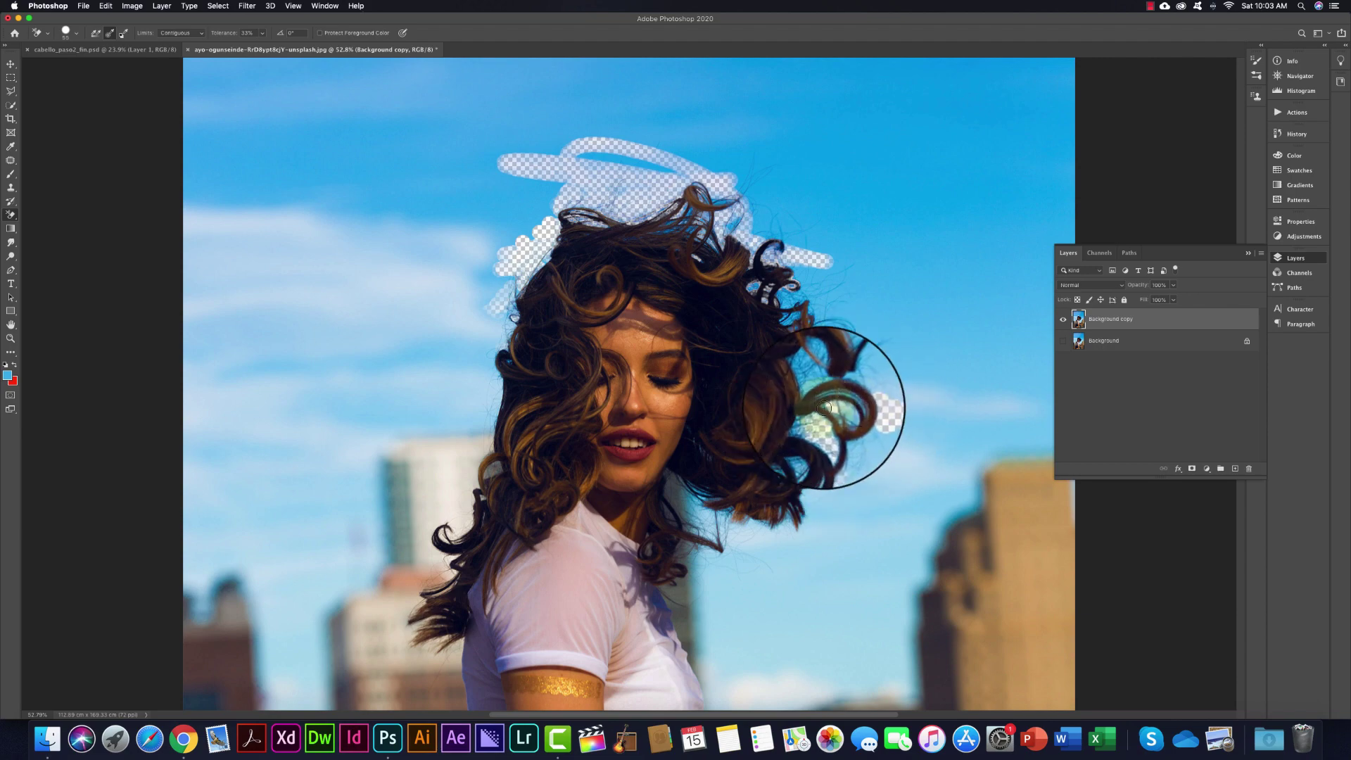
- Zoom in on the right-side curls and erase the sky around the upper curls
key(z)
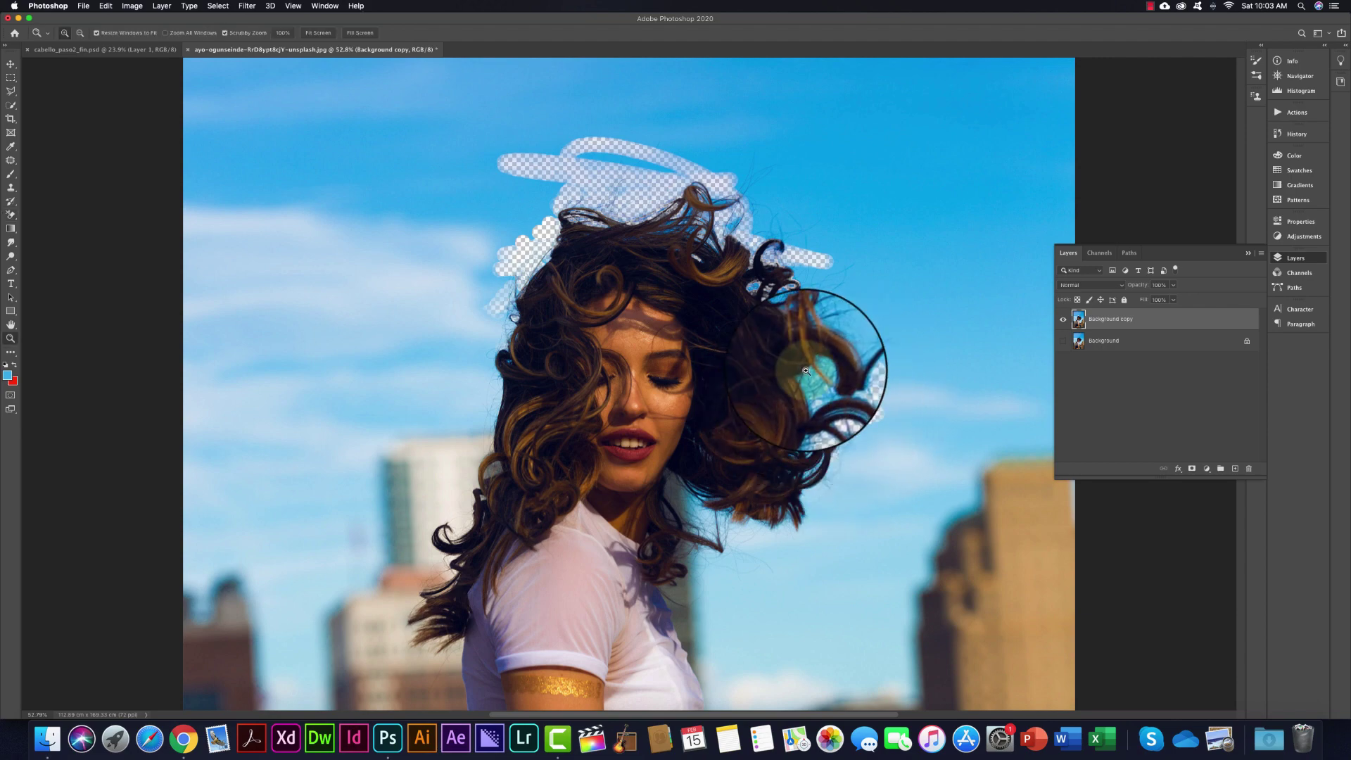
mouse_move(844, 409)
mouse_down()
mouse_move(857, 410)
mouse_move(814, 422)
mouse_up()
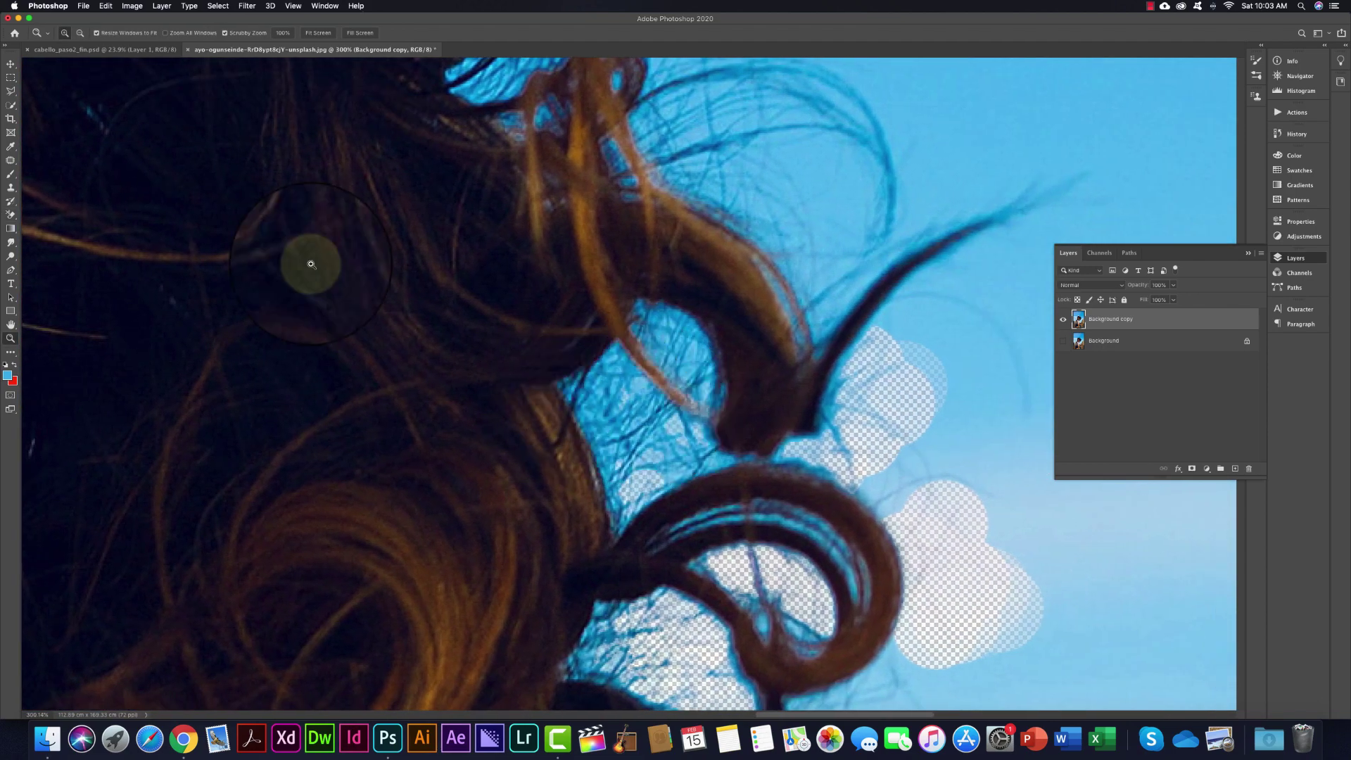
click(11, 215)
drag(809, 392, 823, 394)
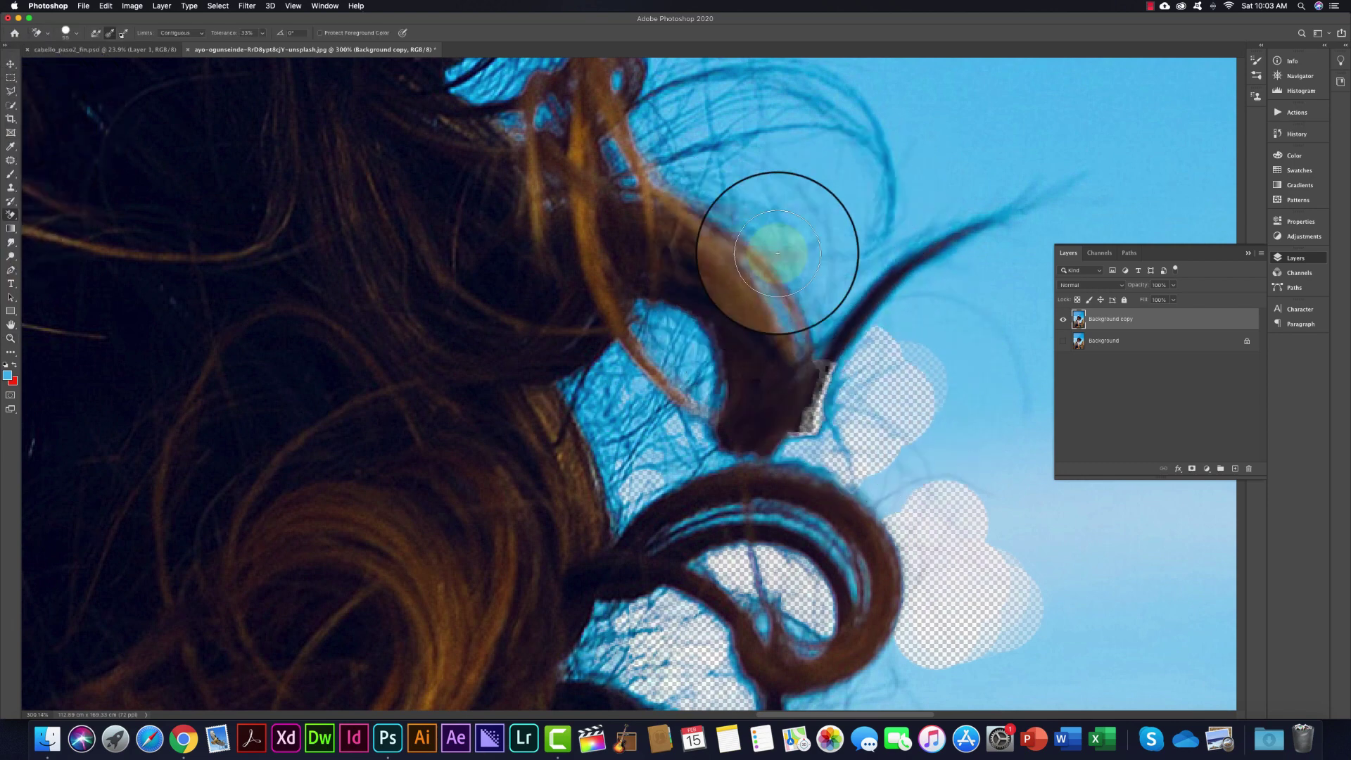
drag(778, 241, 845, 204)
drag(935, 220, 723, 278)
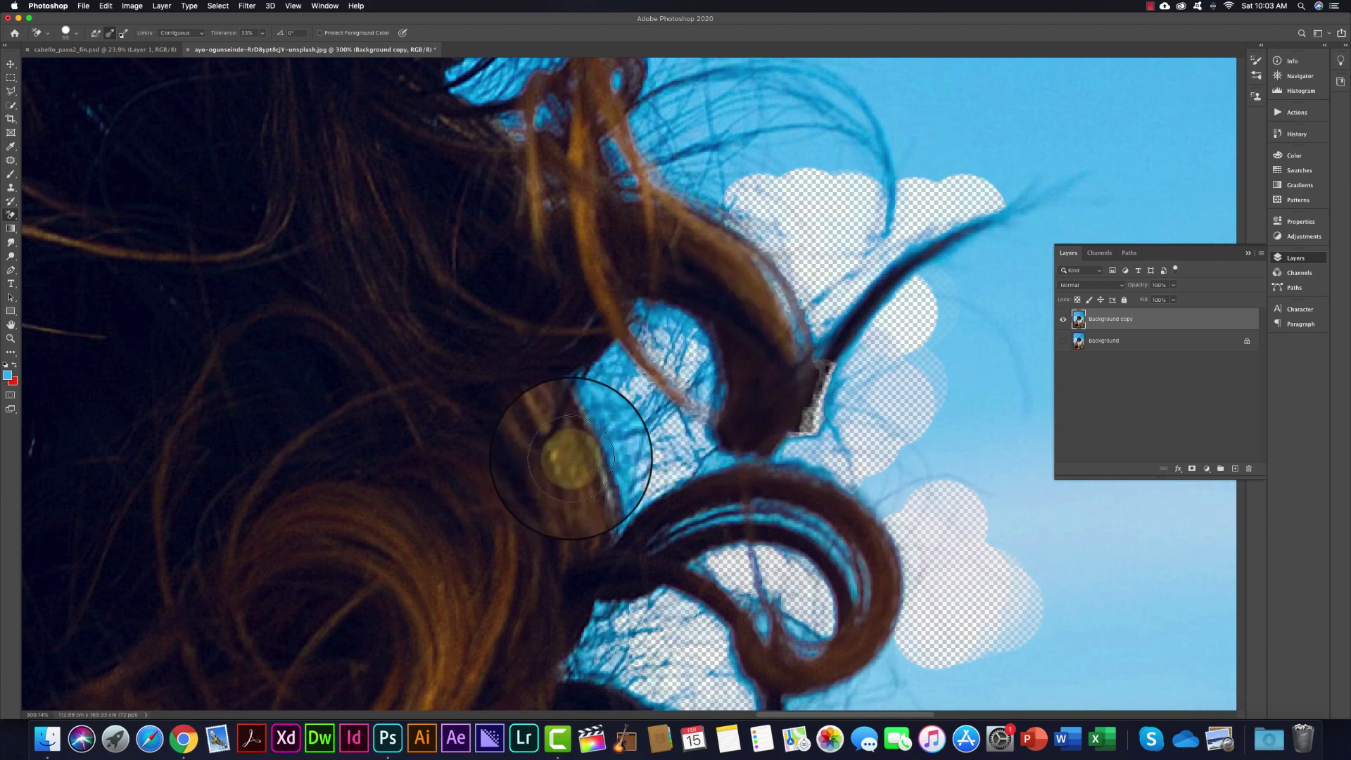
mouse_move(832, 188)
mouse_down()
mouse_move(724, 181)
mouse_move(959, 265)
mouse_move(943, 579)
mouse_up()
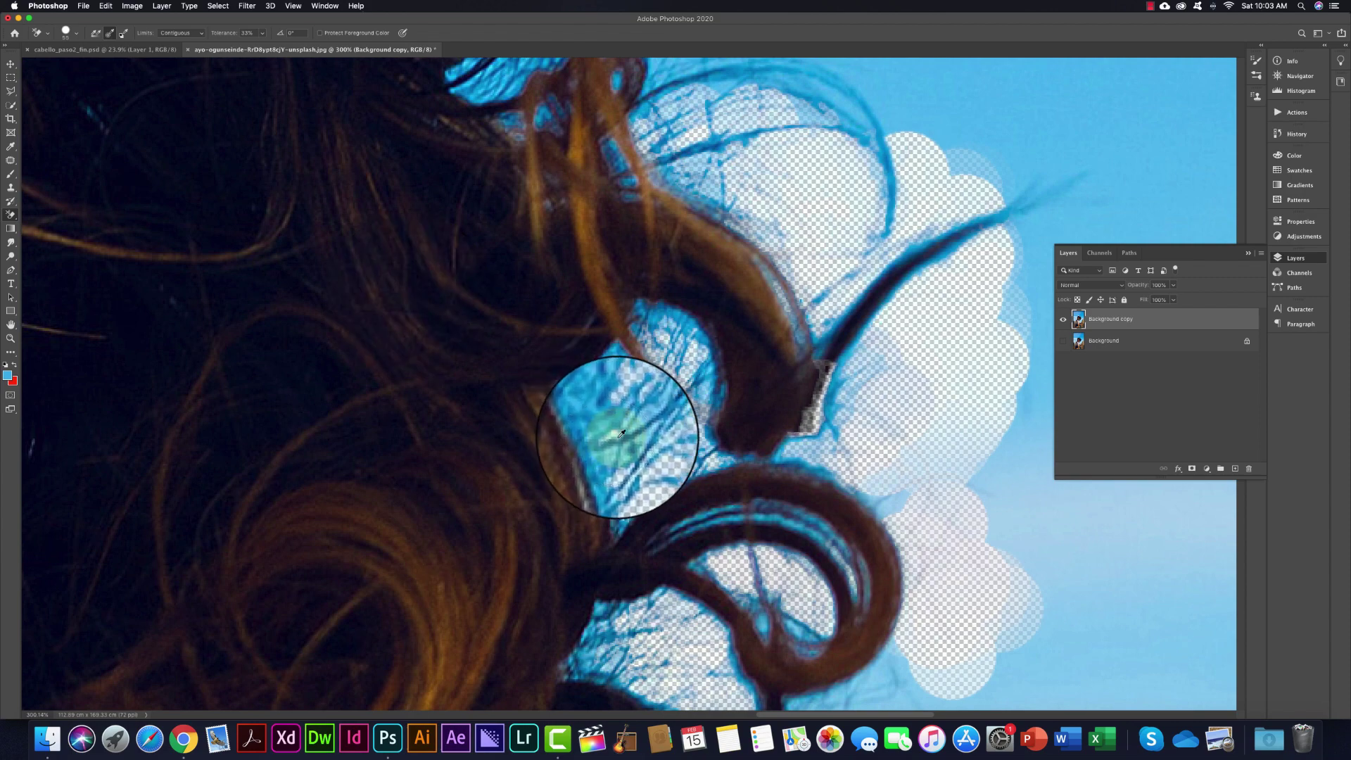
- Erase the sky between strands, inside the hair loops, and along the lower hair edge
mouse_move(598, 424)
mouse_down()
mouse_move(618, 378)
mouse_move(573, 437)
mouse_move(693, 362)
mouse_move(587, 288)
mouse_up()
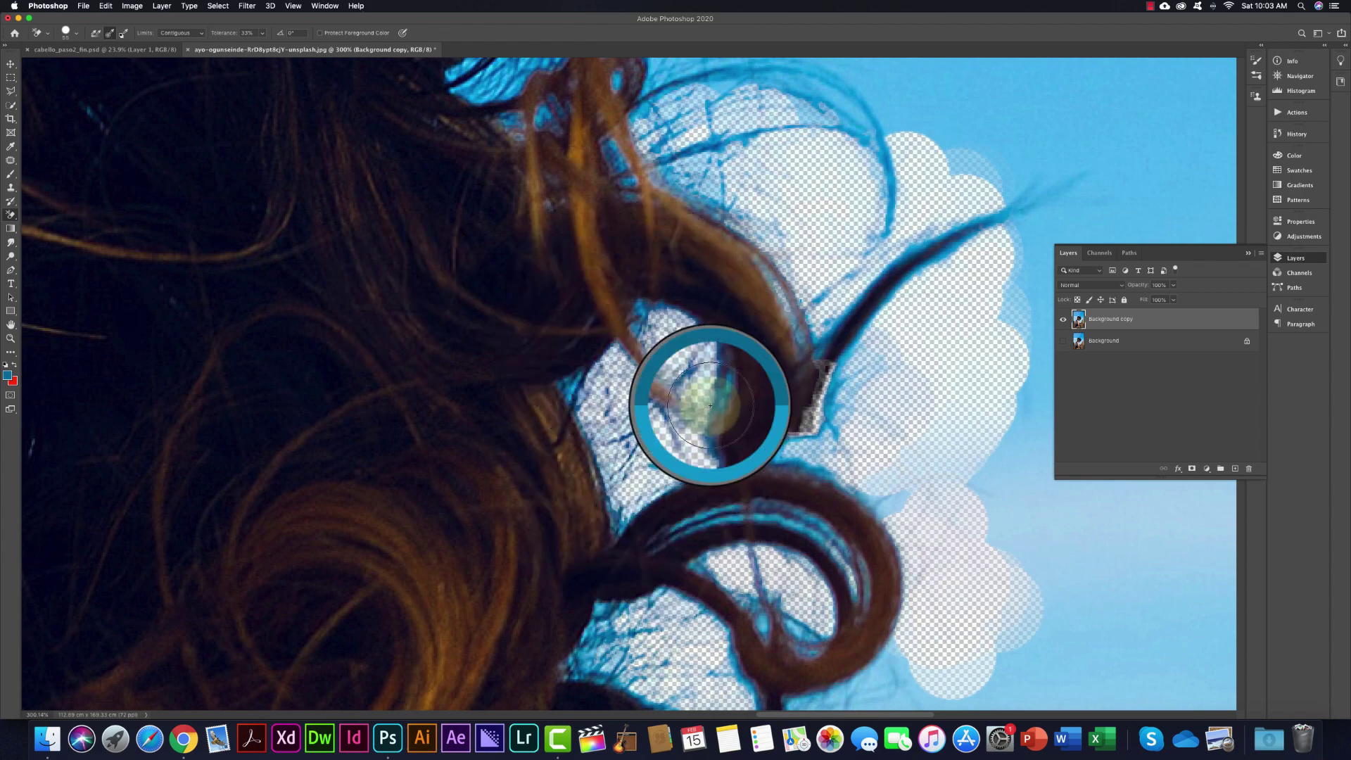
drag(709, 415, 711, 346)
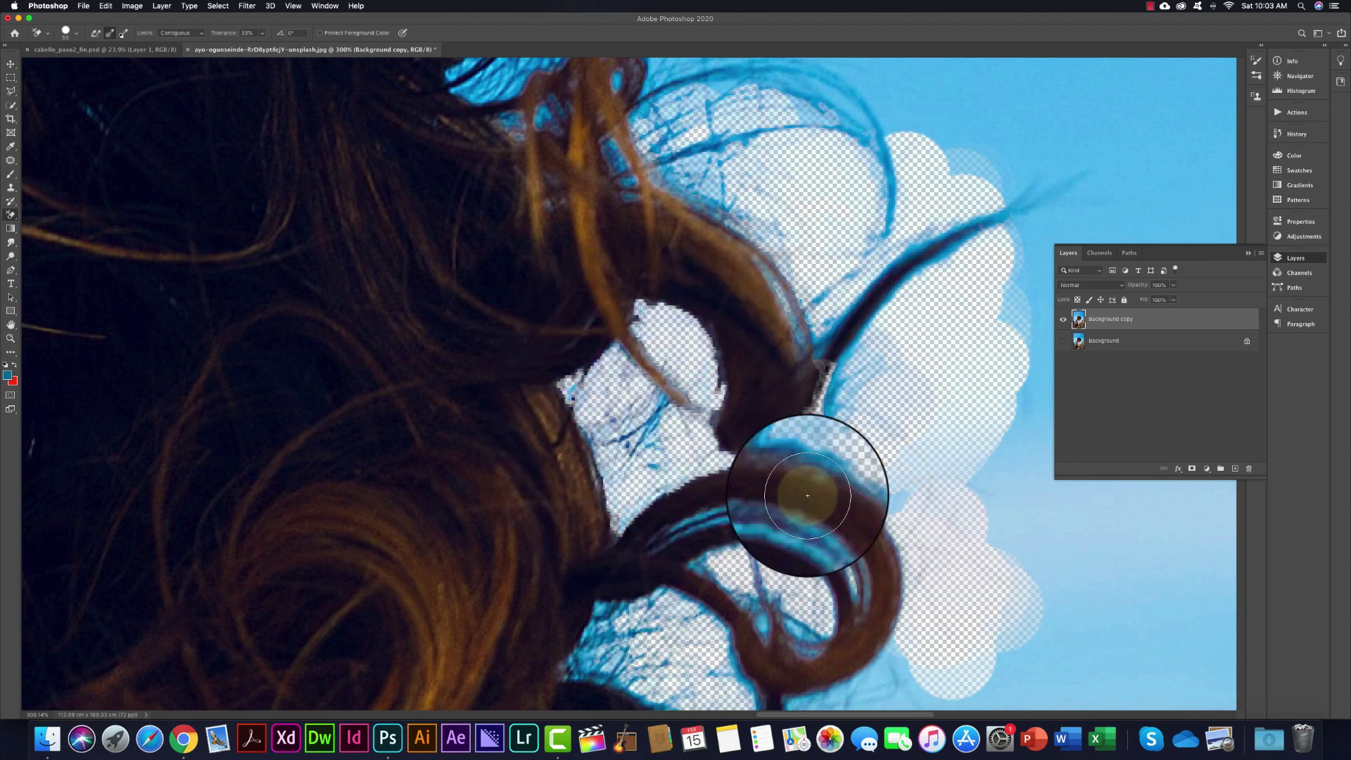
drag(798, 506, 773, 544)
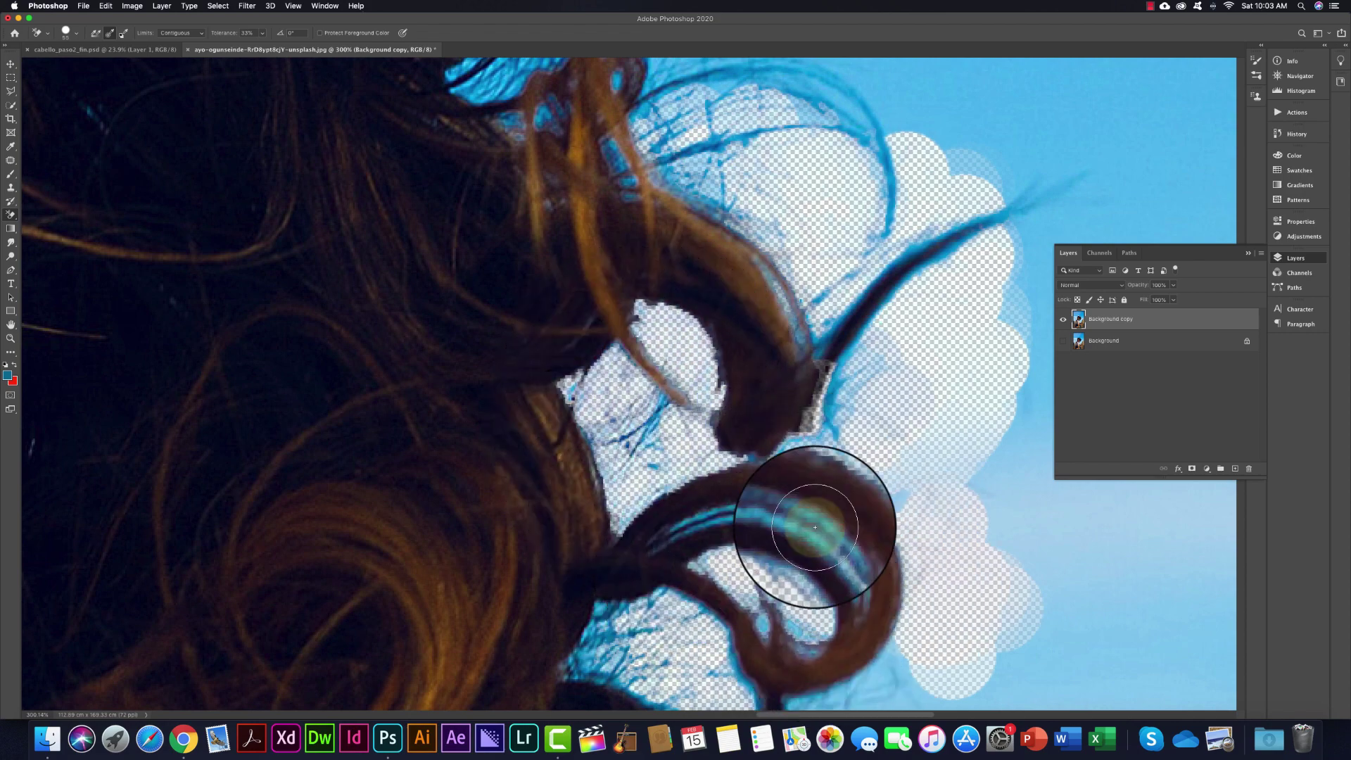
scroll(773, 544, down, 5)
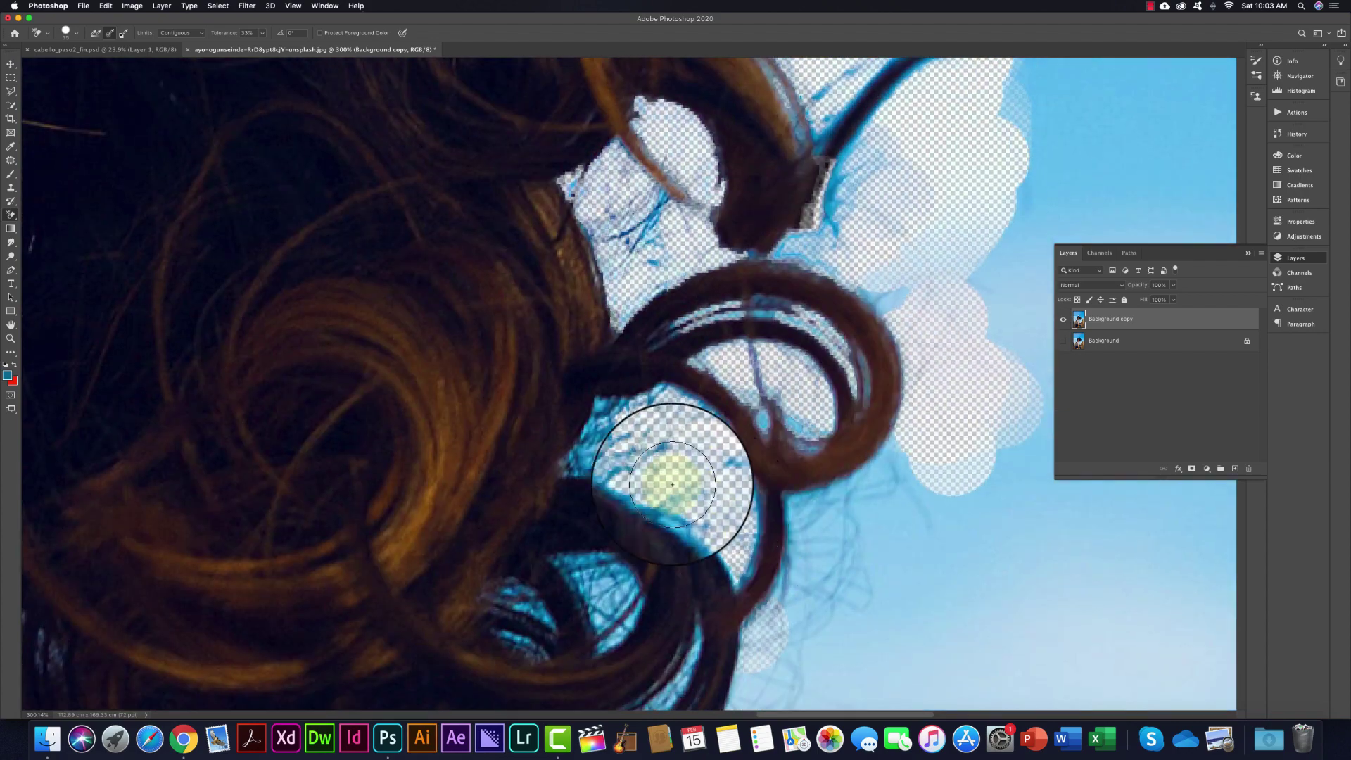
mouse_move(649, 487)
mouse_down()
mouse_move(724, 482)
mouse_move(754, 588)
mouse_move(920, 452)
mouse_move(903, 604)
mouse_up()
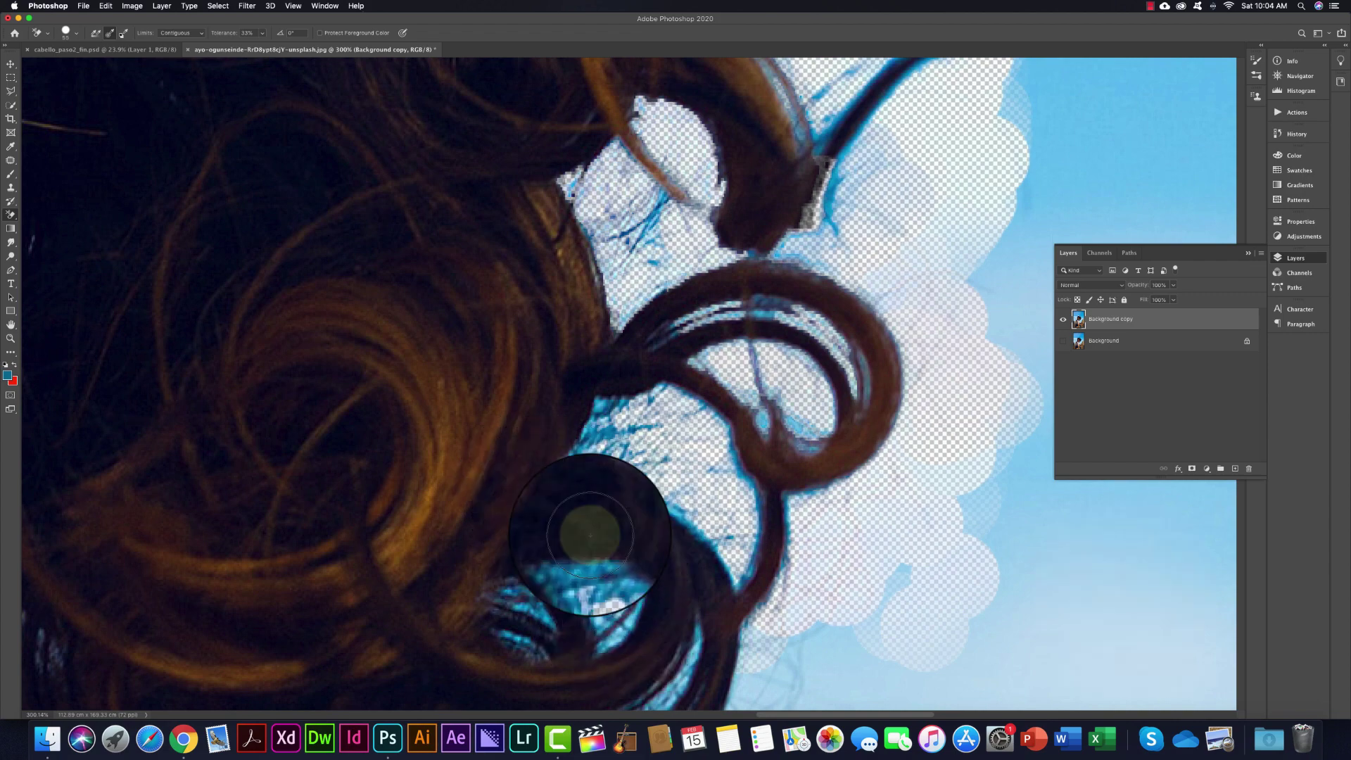
drag(588, 537, 637, 639)
scroll(637, 638, down, 5)
drag(633, 422, 709, 377)
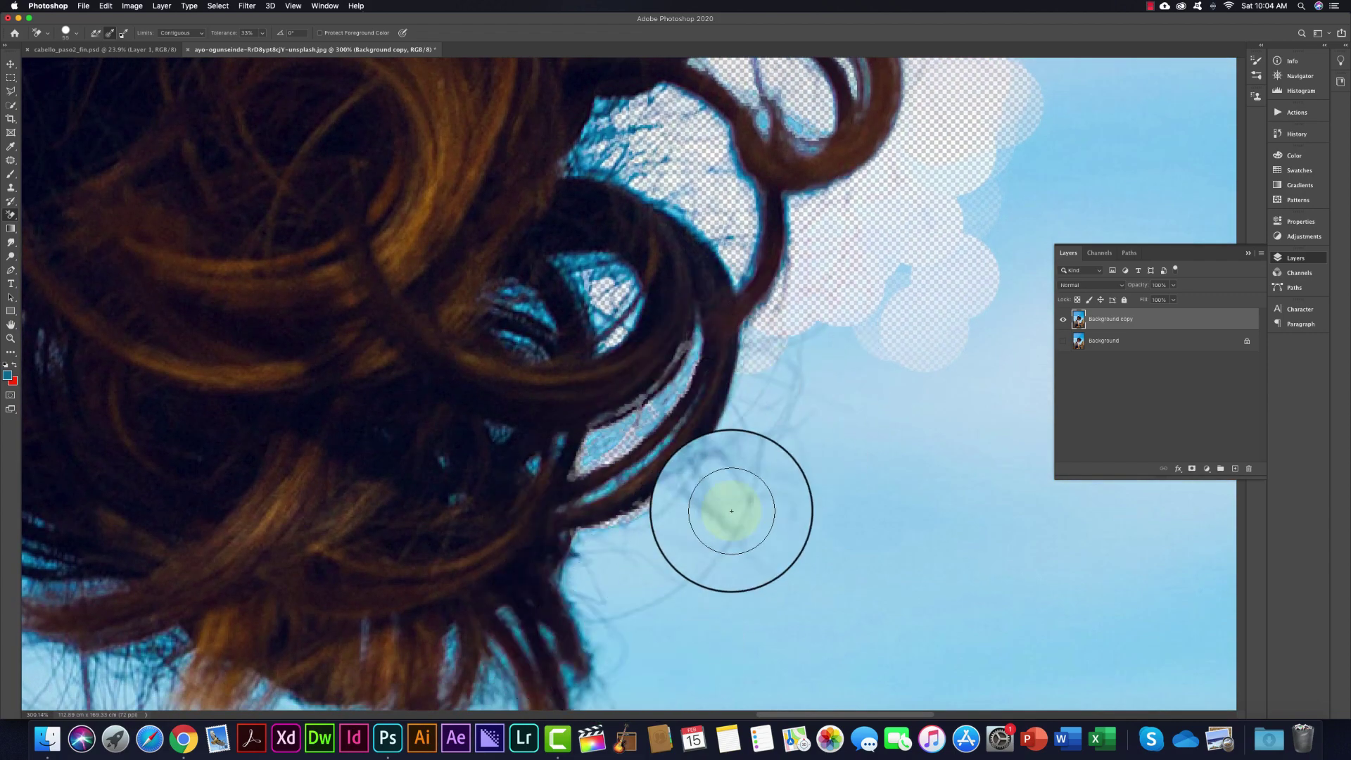
drag(732, 513, 636, 388)
alt+click(636, 387)
- Switch sampling to Continuous, erase sky left of the hair, and undo an 83%-tolerance stroke
alt+click(636, 386)
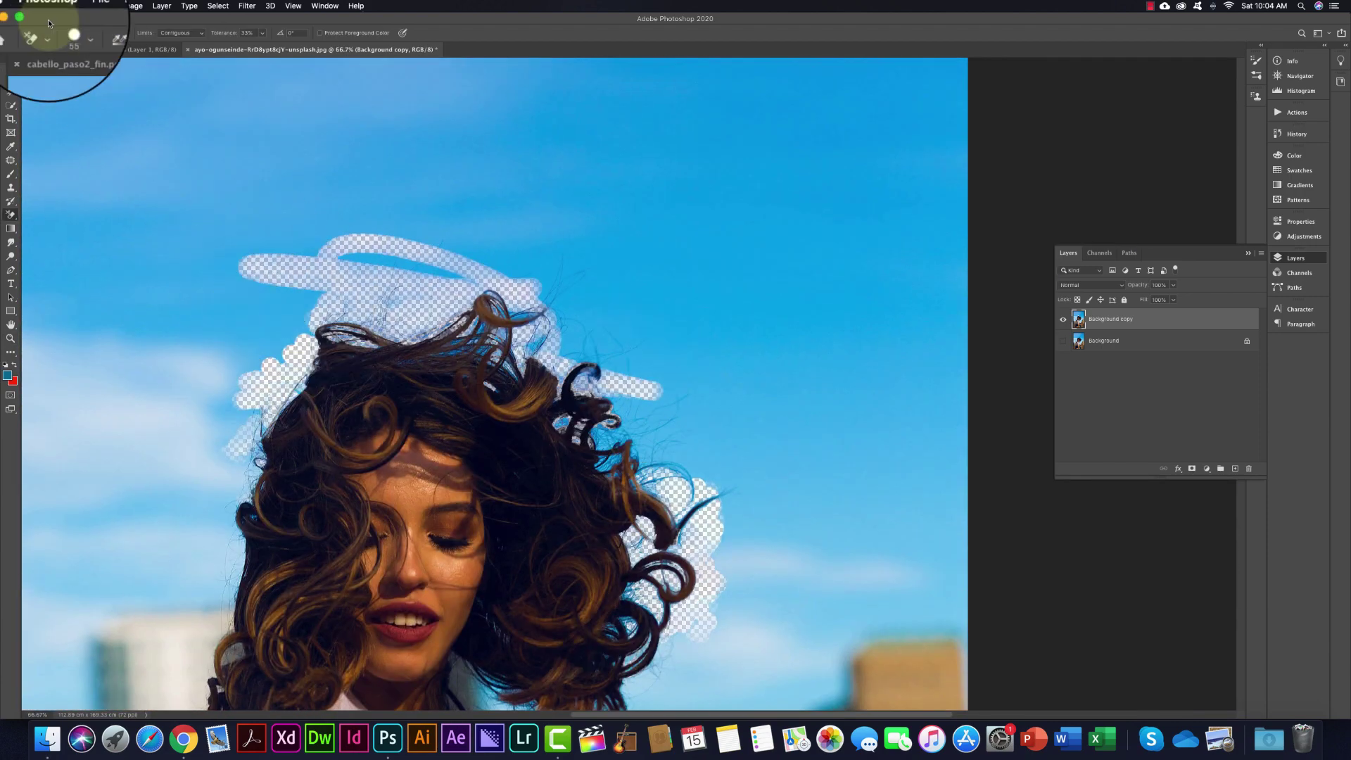
click(96, 35)
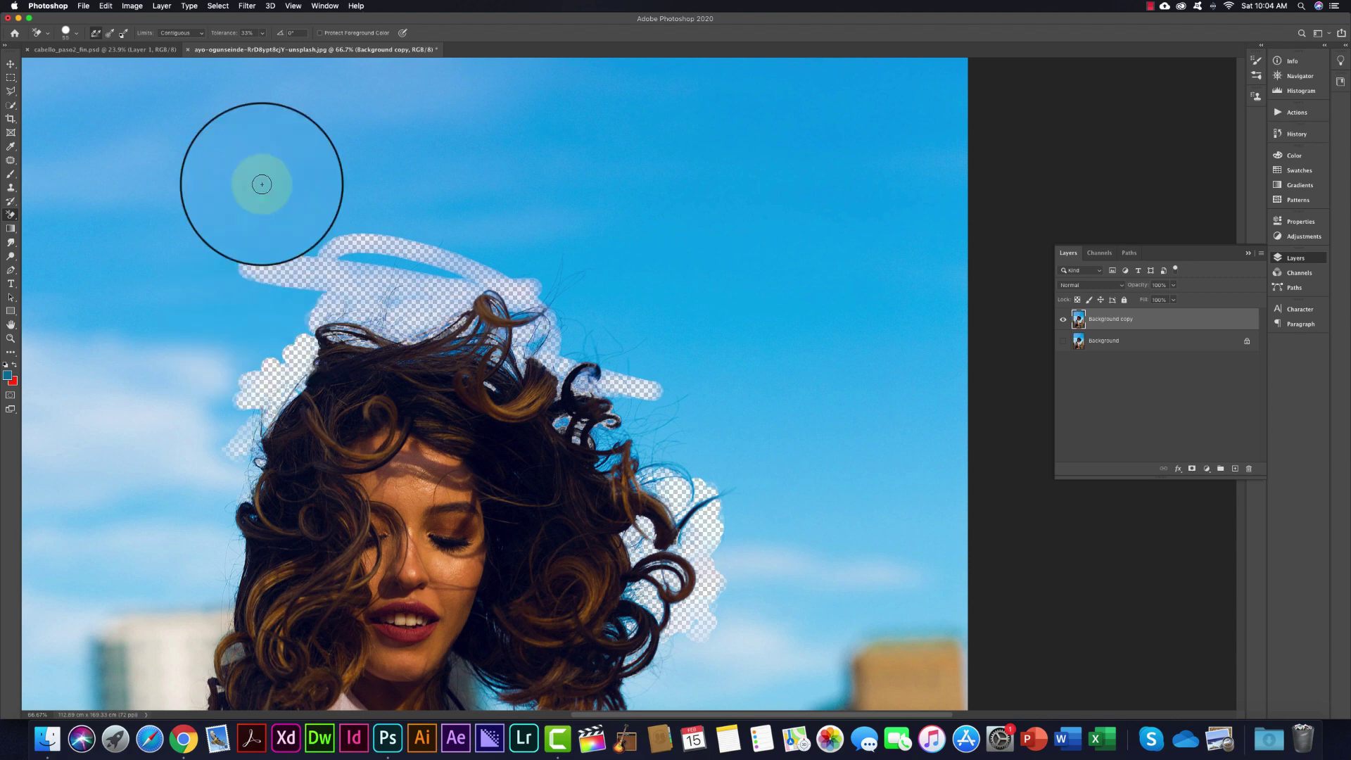
drag(241, 347, 252, 218)
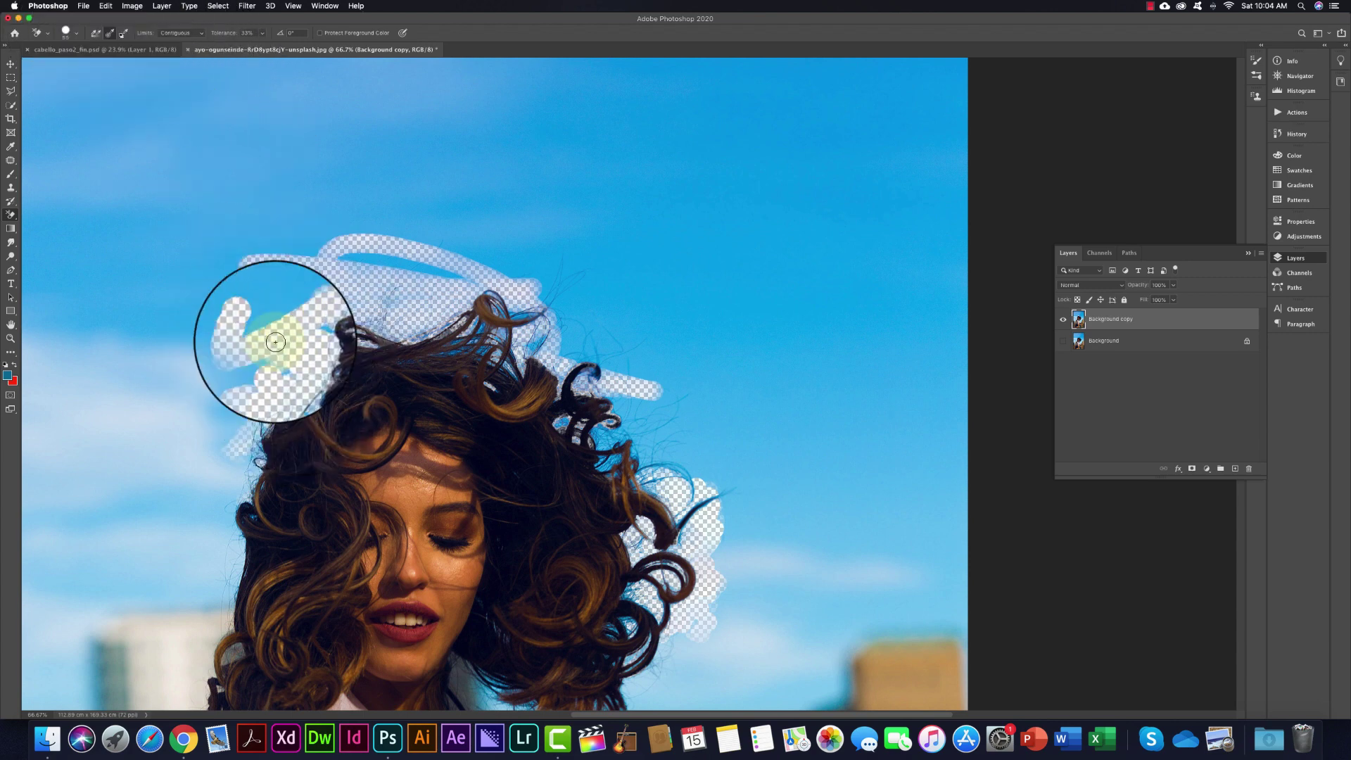
click(261, 33)
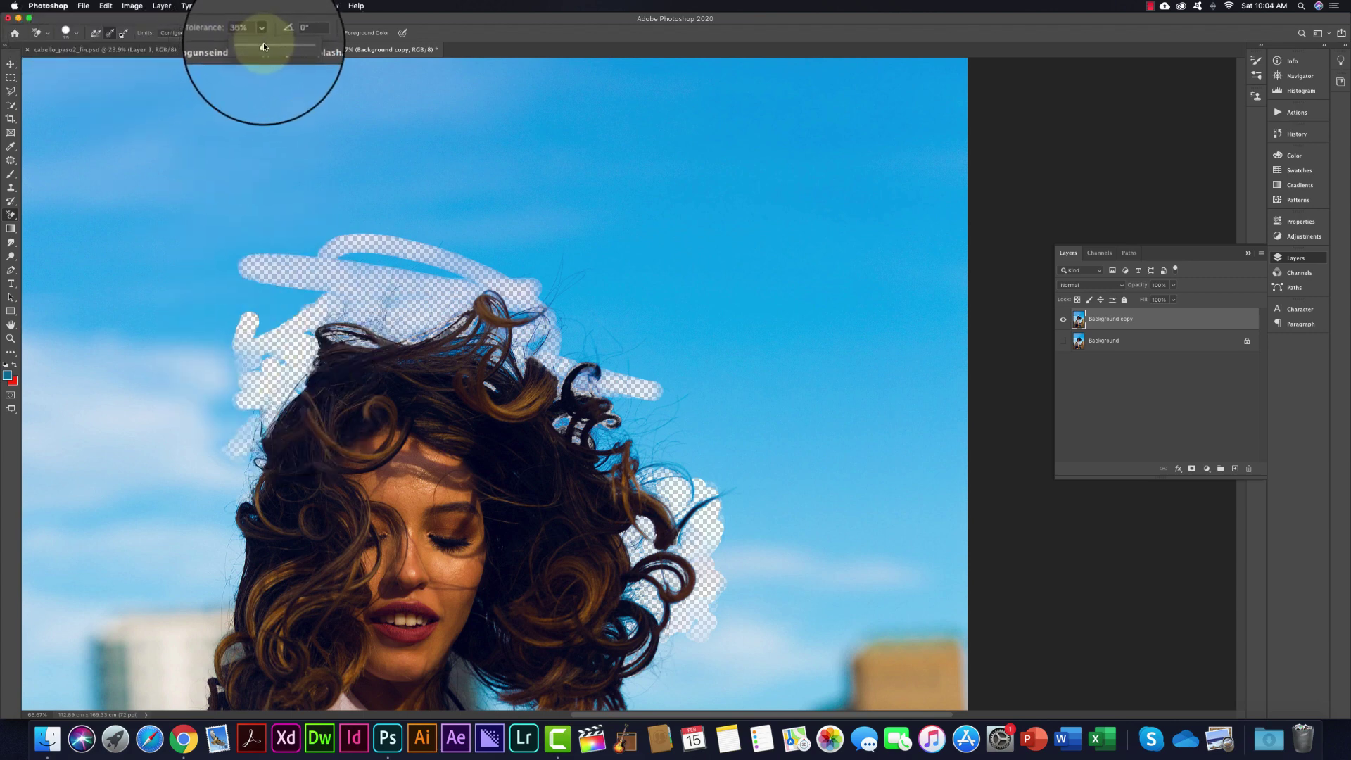
drag(263, 44, 302, 46)
mouse_move(706, 408)
mouse_down()
mouse_move(617, 422)
mouse_move(636, 386)
mouse_move(594, 387)
mouse_move(564, 415)
mouse_move(577, 417)
mouse_up()
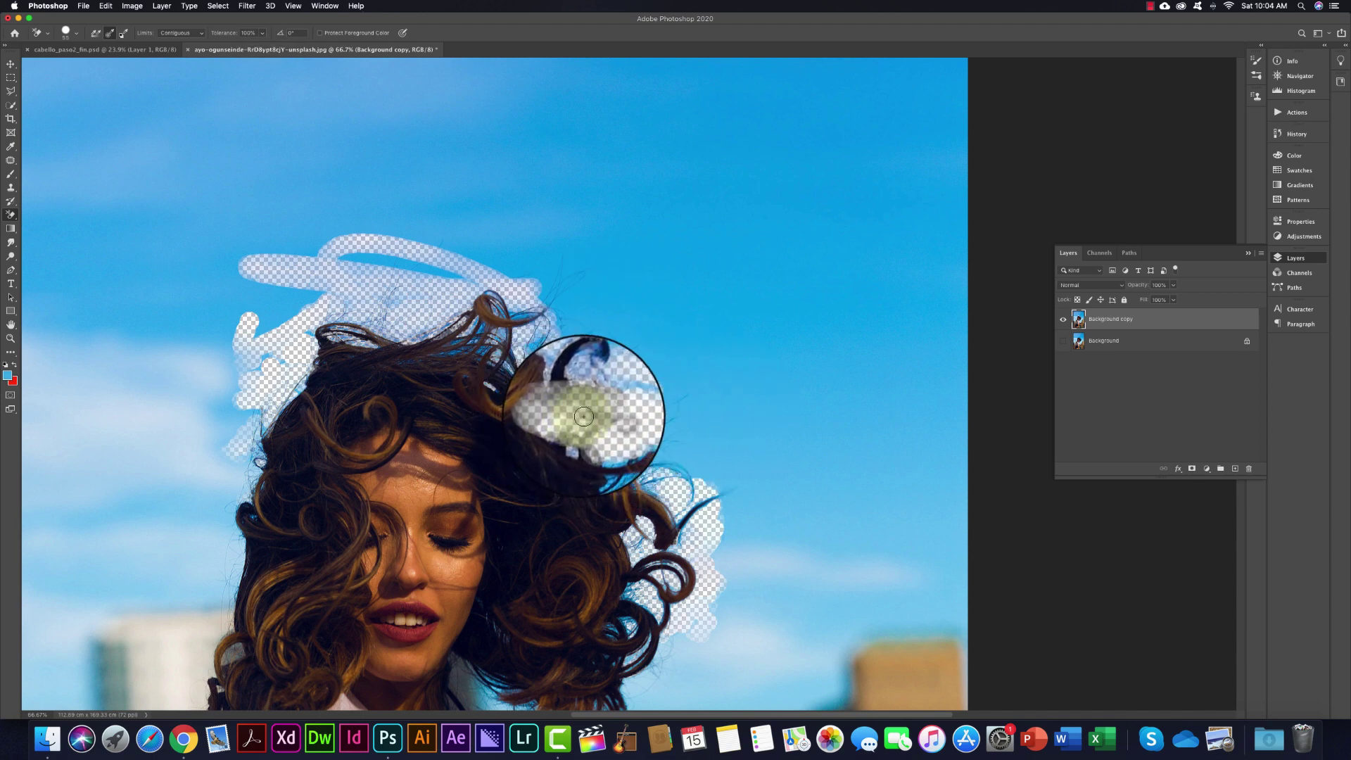
key(ctrl+z)
- Lower tolerance to 52% and erase sky around the head top, right side and neck
click(270, 36)
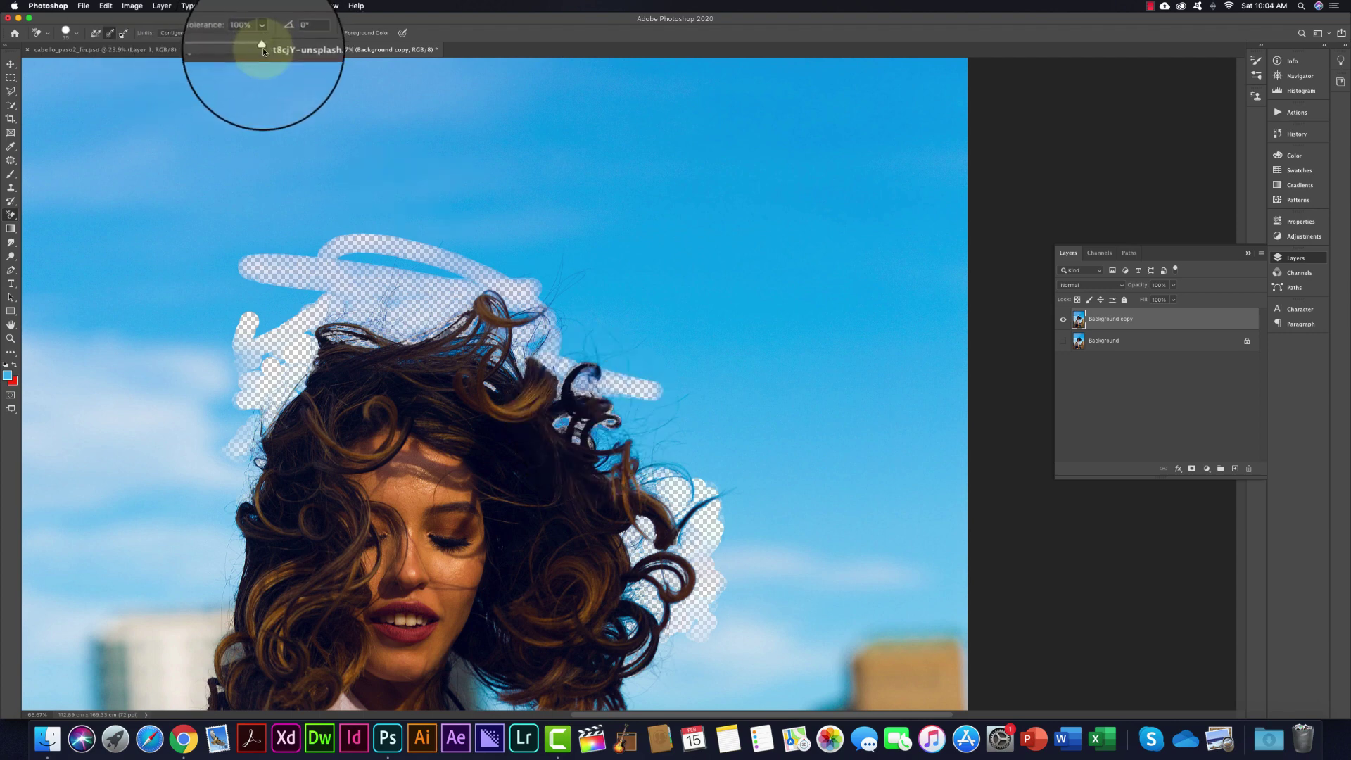
drag(263, 48, 240, 47)
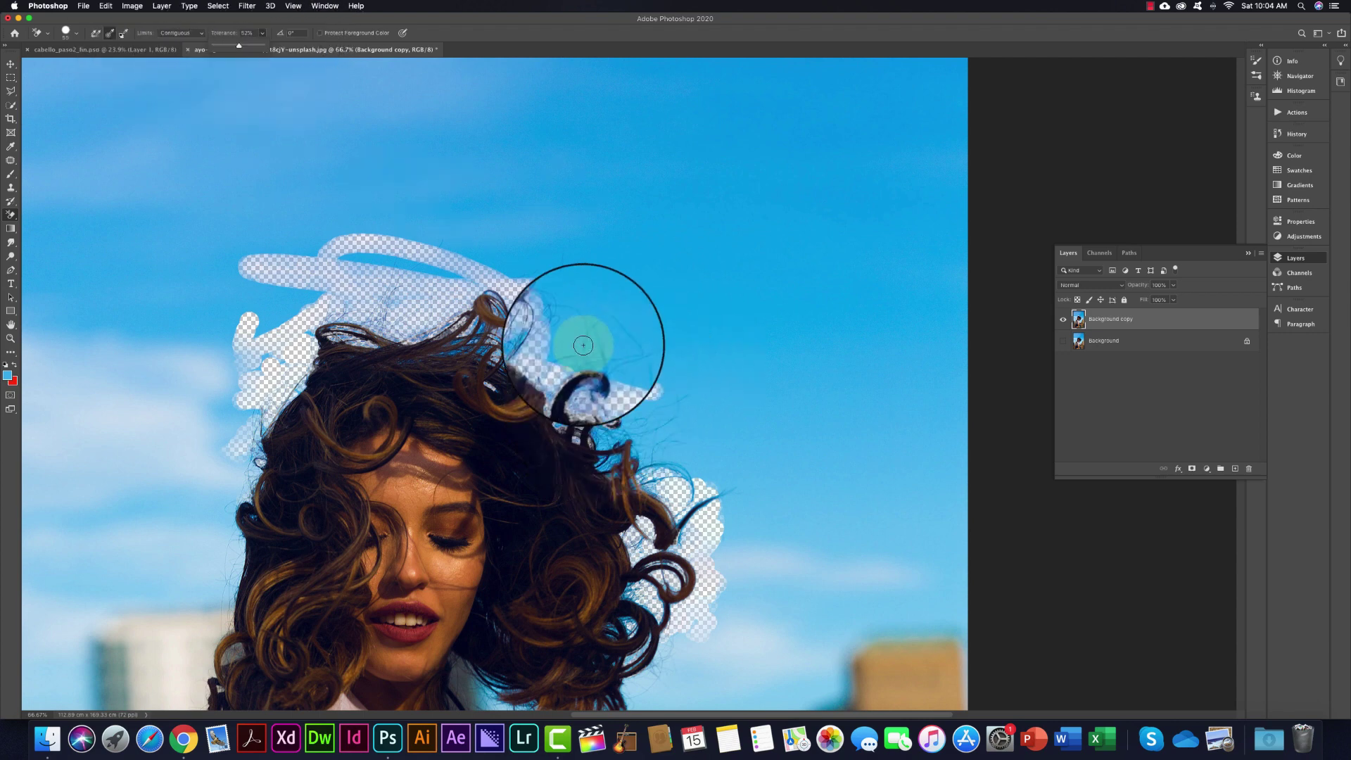
mouse_move(588, 341)
mouse_down()
mouse_move(569, 337)
mouse_move(572, 307)
mouse_move(551, 337)
mouse_move(523, 320)
mouse_move(467, 323)
mouse_move(394, 362)
mouse_move(457, 366)
mouse_move(475, 337)
mouse_move(645, 341)
mouse_move(687, 468)
mouse_move(602, 447)
mouse_move(622, 435)
mouse_move(662, 492)
mouse_up()
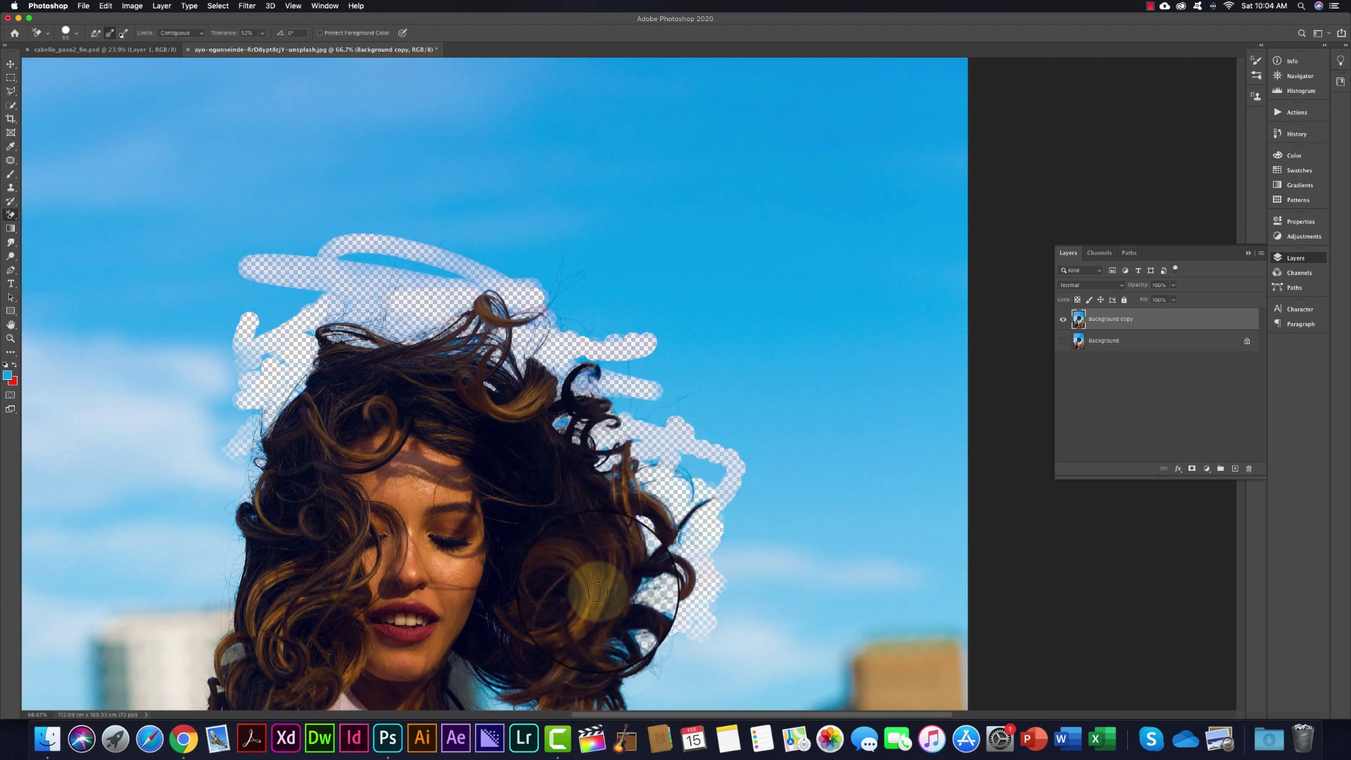
mouse_move(723, 558)
mouse_down()
mouse_move(618, 482)
mouse_move(657, 460)
mouse_up()
scroll(482, 460, down, 10)
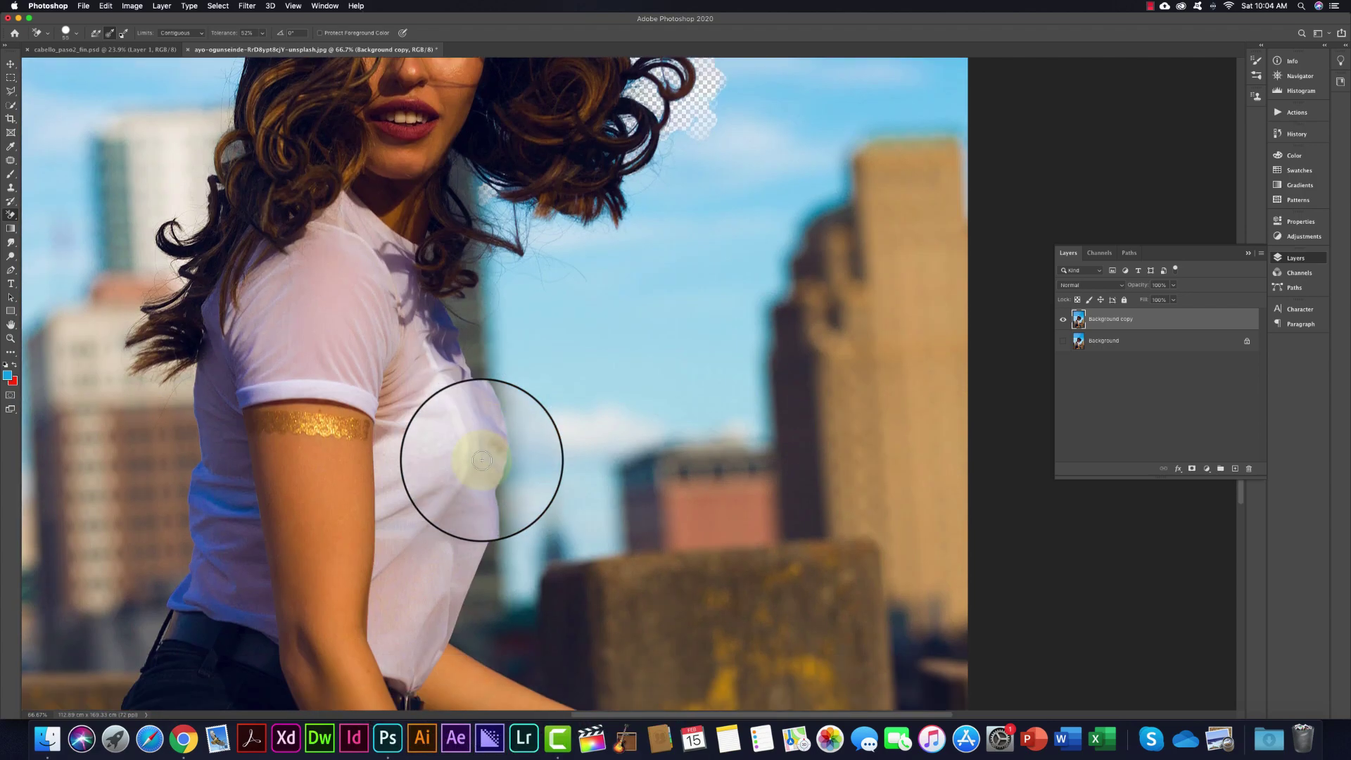
scroll(482, 460, up, 4)
scroll(482, 460, up, 2)
mouse_move(513, 378)
mouse_down()
mouse_move(472, 415)
mouse_move(453, 386)
mouse_up()
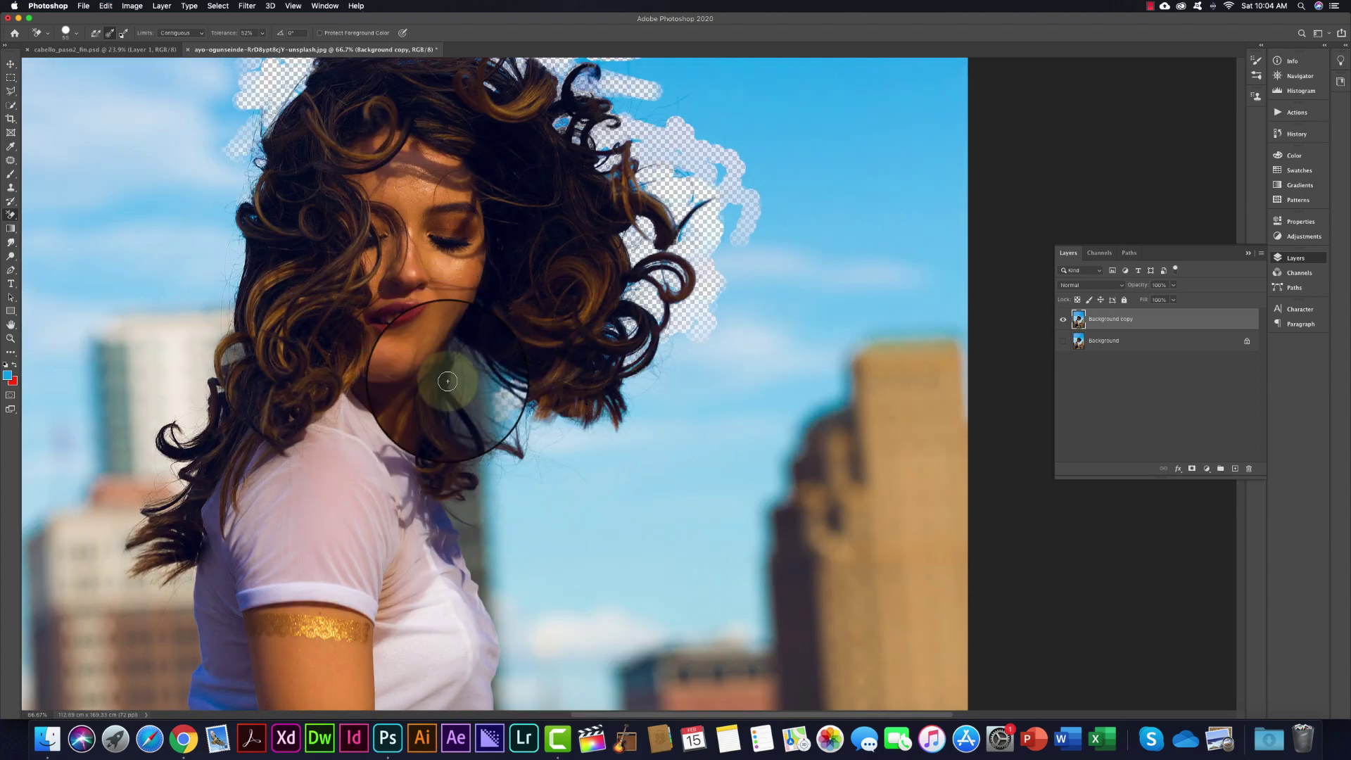
scroll(317, 356, up, 4)
scroll(317, 356, up, 2)
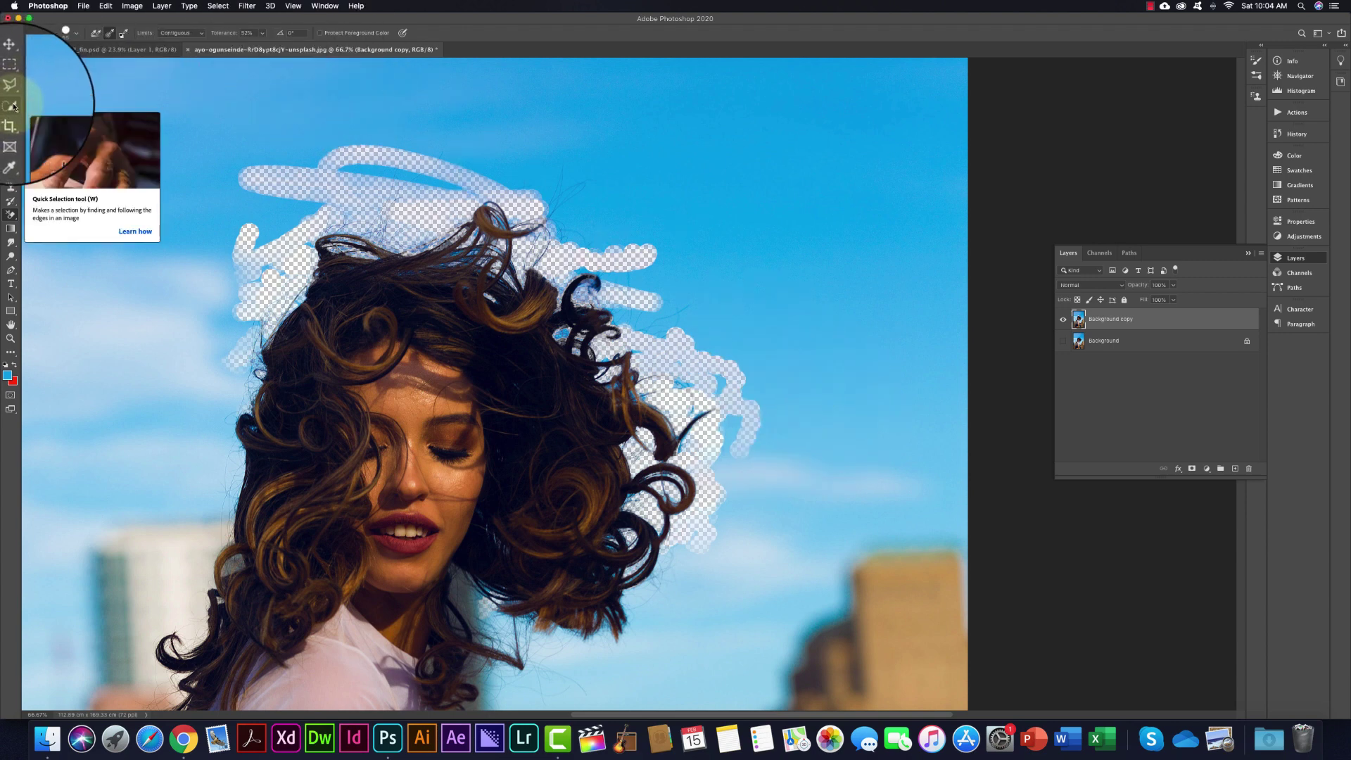
scroll(400, 248, left, 5)
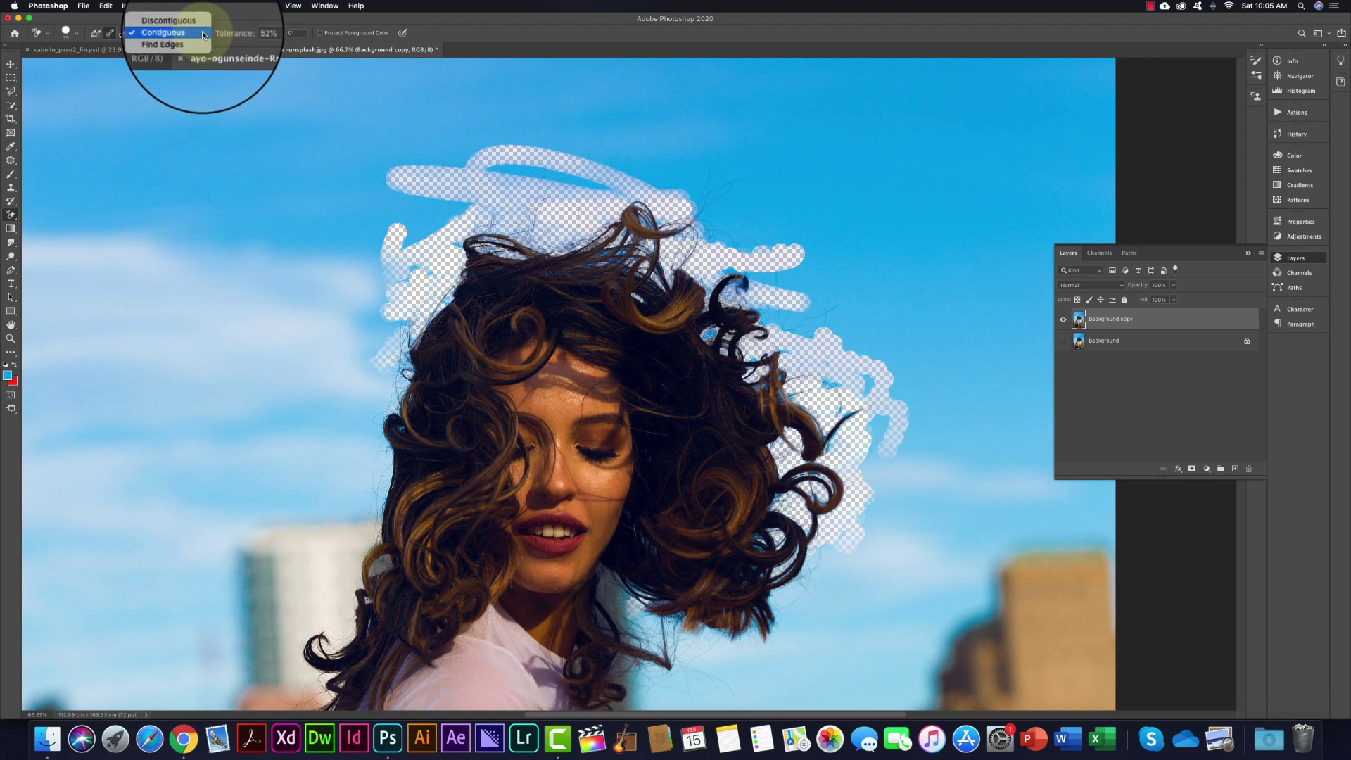
- Erase sky pockets in the hair with Discontiguous limits, then set composite Layer 1 opacity to 9%
click(187, 29)
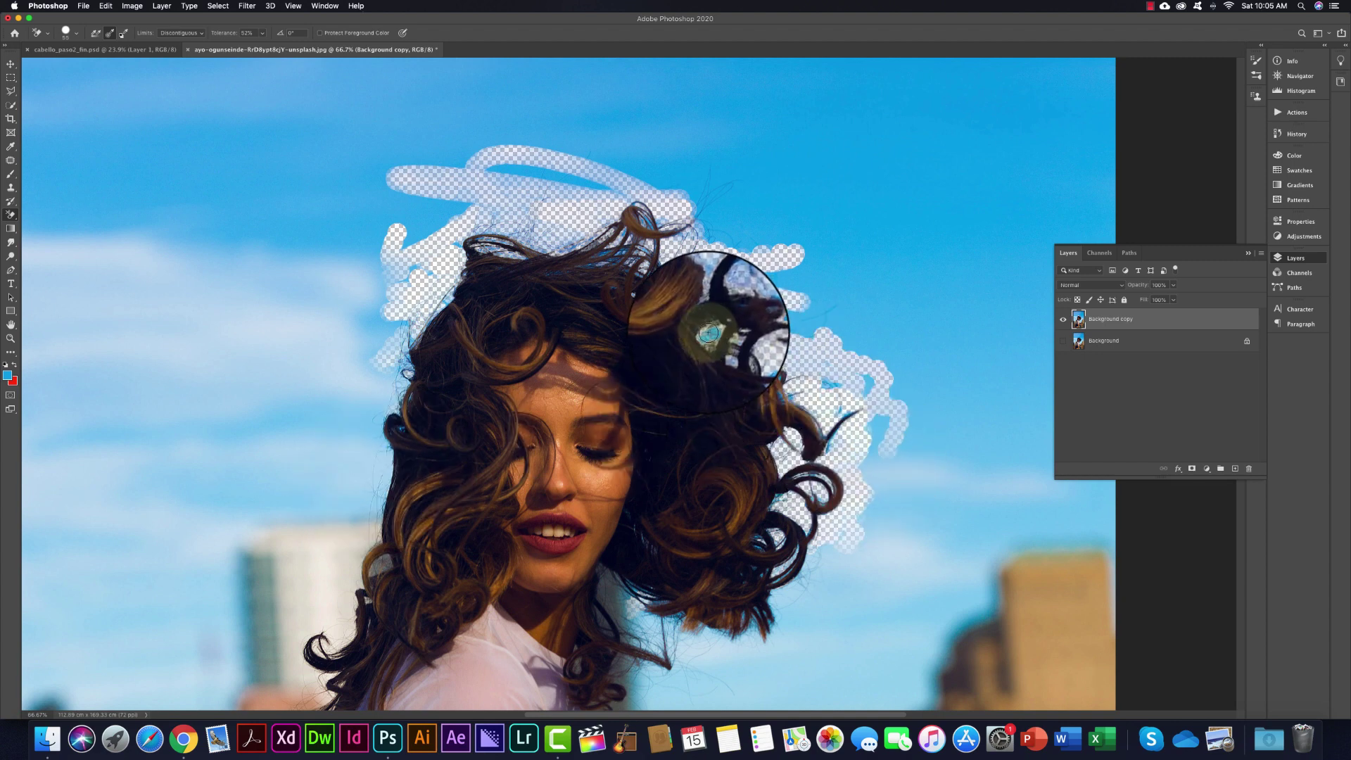
drag(822, 283, 706, 335)
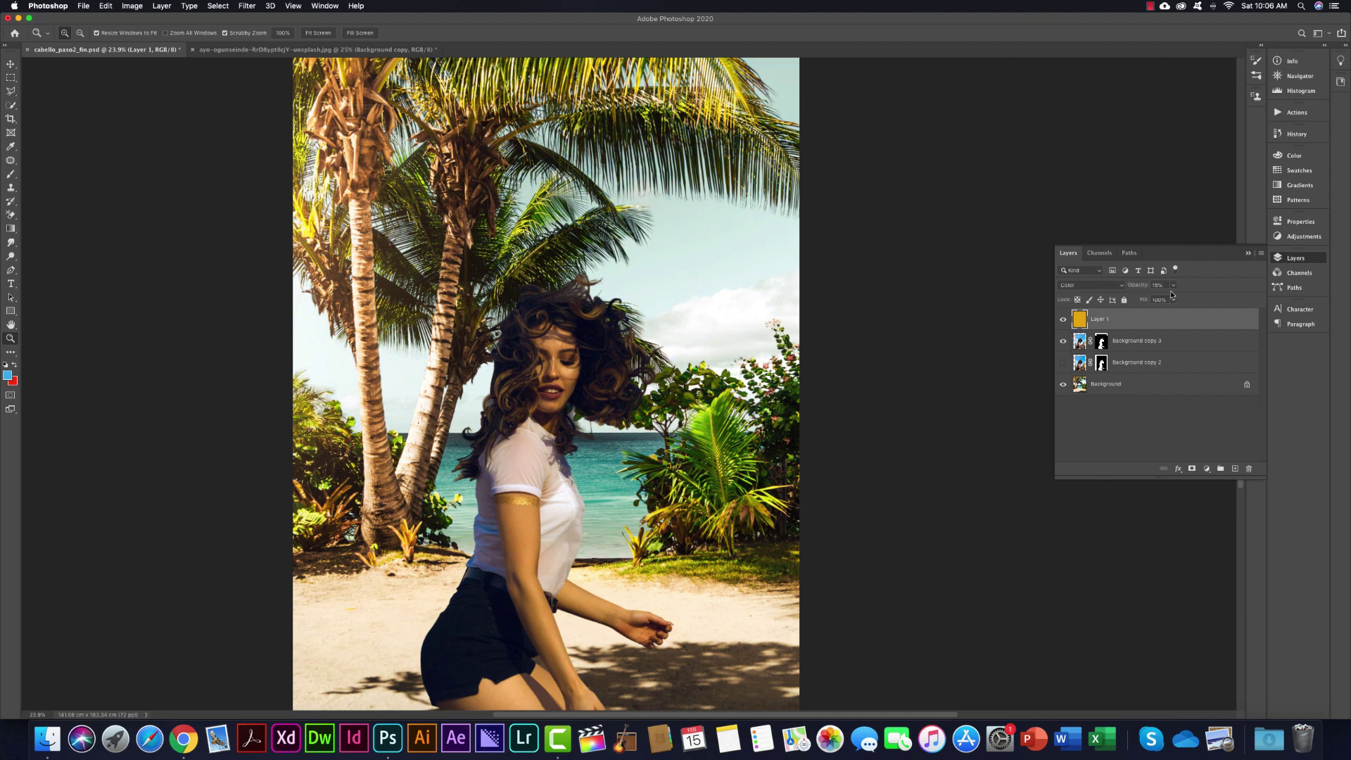
click(1173, 286)
drag(1173, 299, 1171, 301)
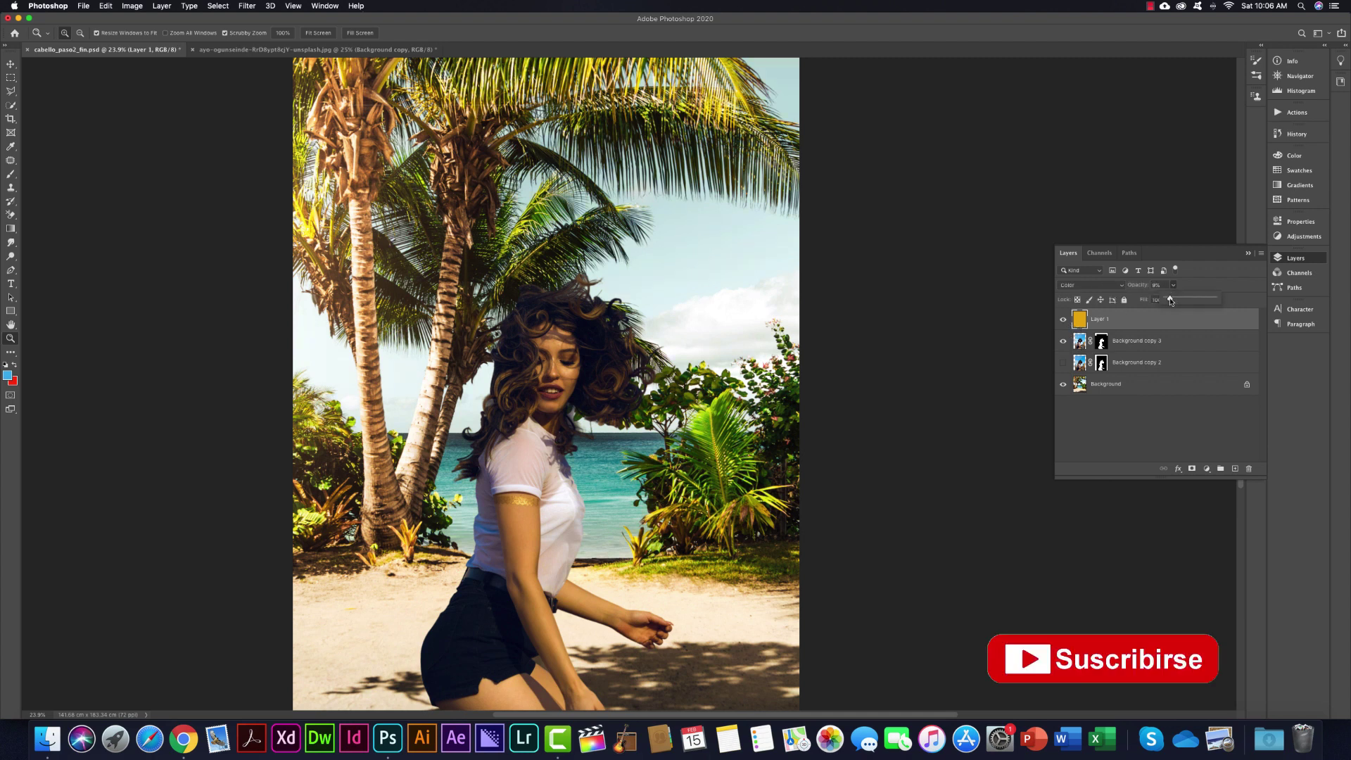